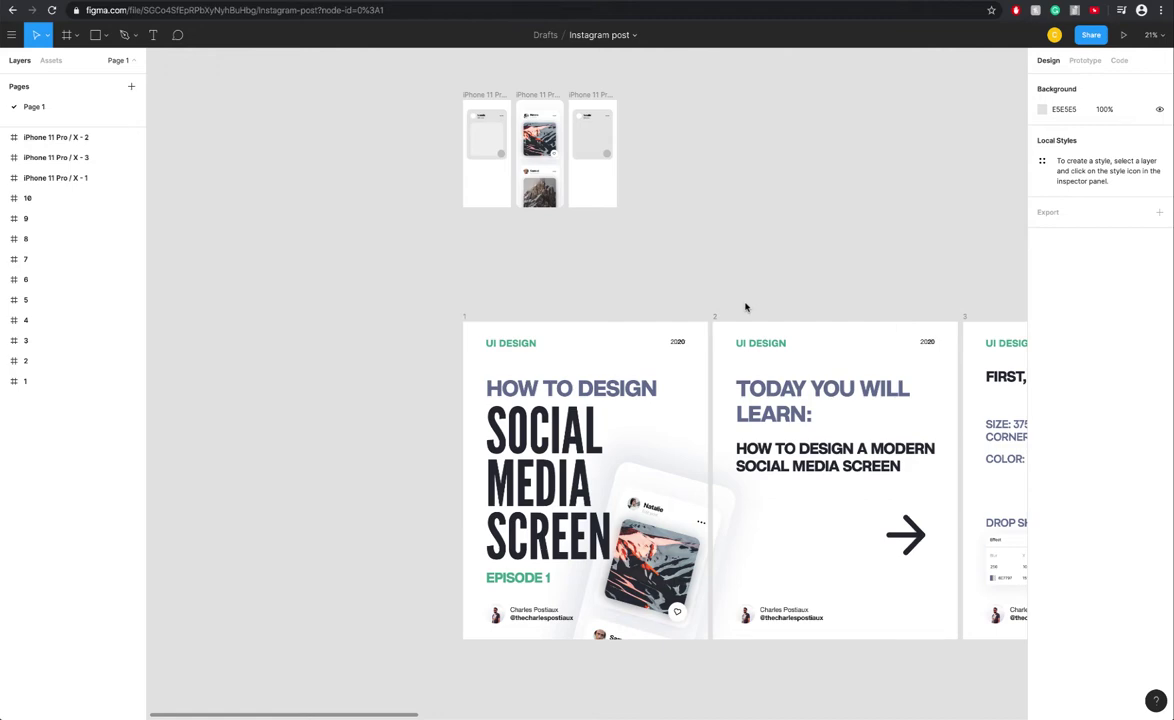
- Create a 375×812 iPhone 11 Pro / X frame and place it above the tutorial slides
{"action": "scroll", "coordinate": [703, 345], "scroll_direction": "up", "scroll_amount": 3}
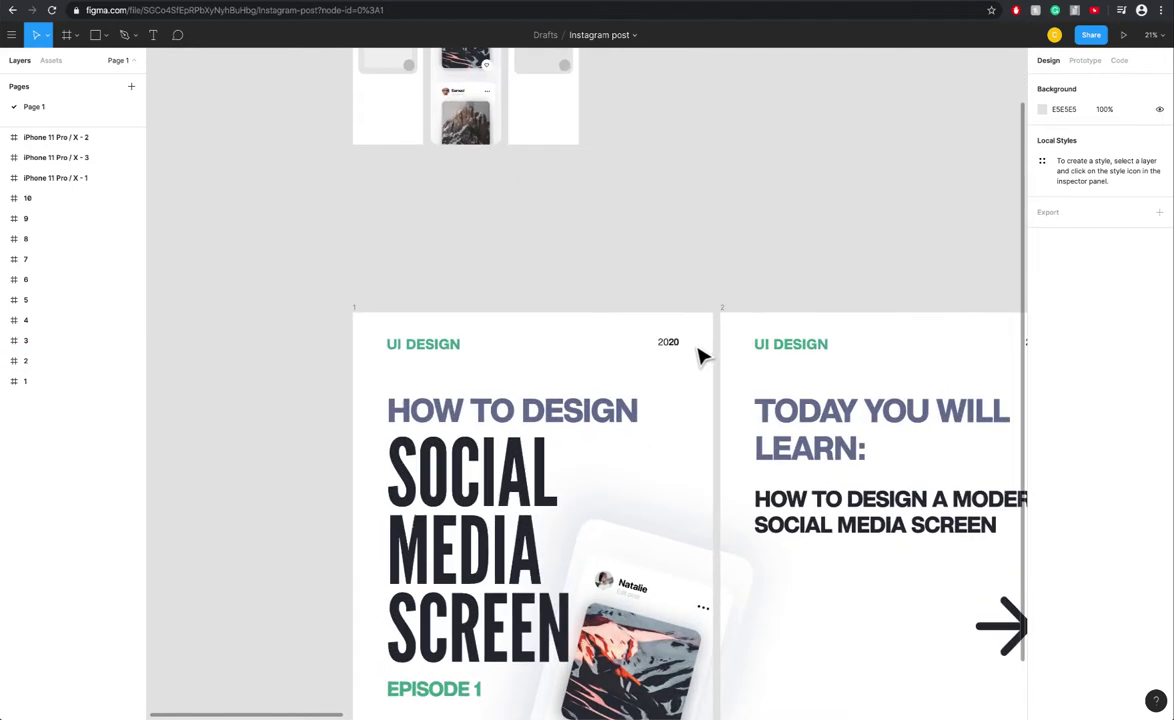
{"action": "scroll", "coordinate": [703, 342], "scroll_direction": "down", "scroll_amount": 3}
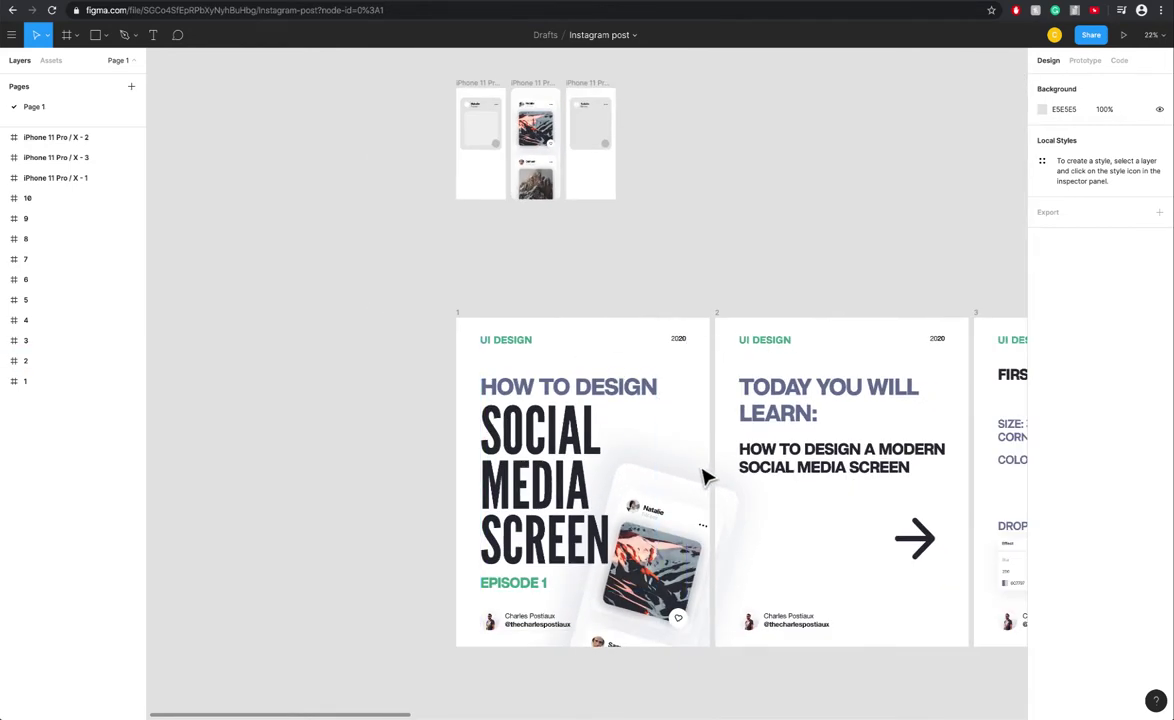
{"action": "scroll", "coordinate": [553, 553], "scroll_direction": "up", "scroll_amount": 2}
{"action": "scroll", "coordinate": [603, 563], "scroll_direction": "right", "scroll_amount": 5}
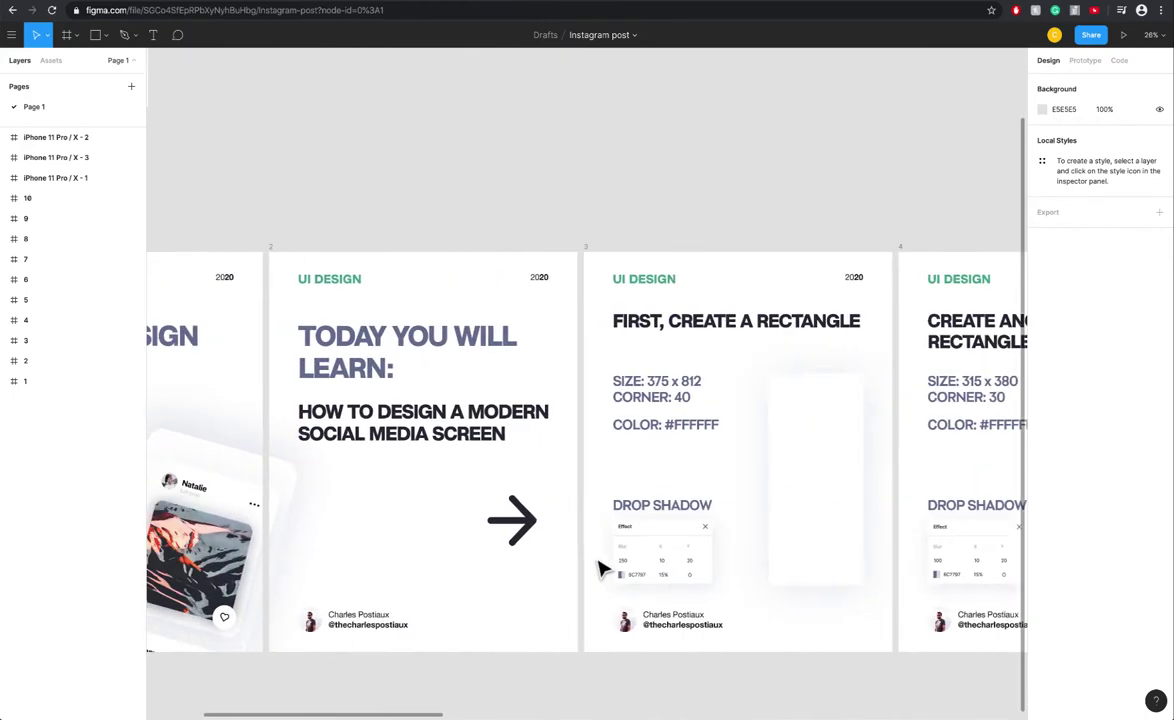
{"action": "scroll", "coordinate": [541, 612], "scroll_direction": "left", "scroll_amount": 5}
{"action": "scroll", "coordinate": [541, 612], "scroll_direction": "up", "scroll_amount": 5}
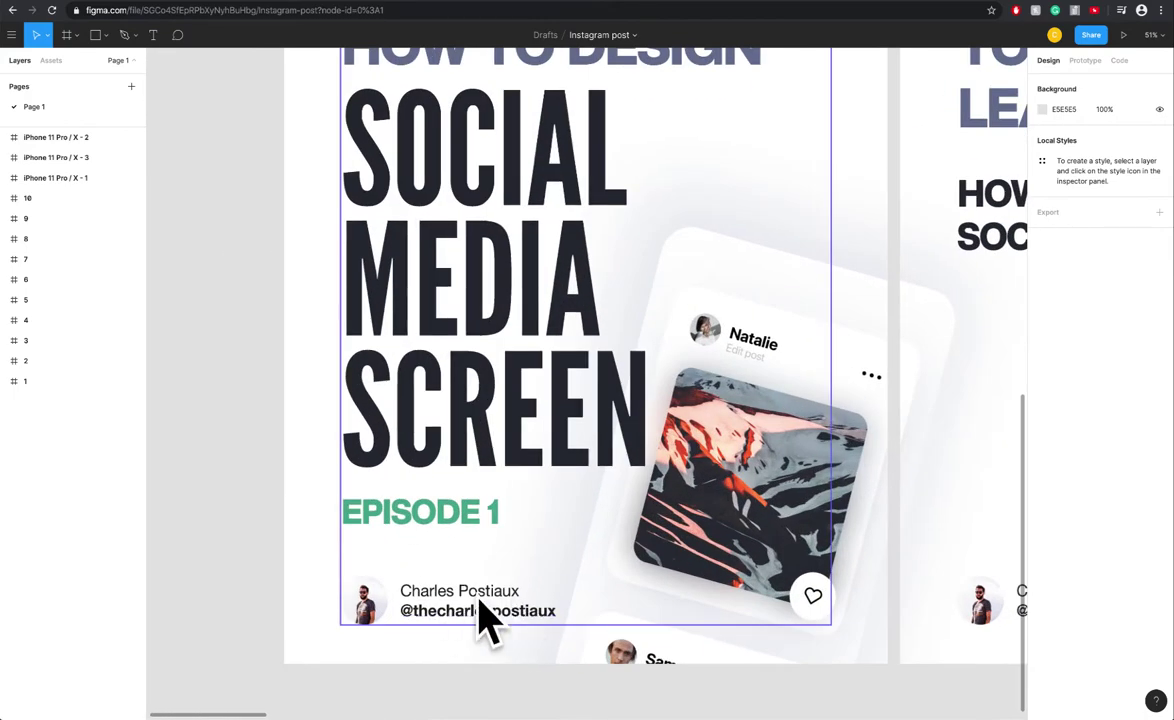
{"action": "scroll", "coordinate": [521, 617], "scroll_direction": "down", "scroll_amount": 5}
{"action": "scroll", "coordinate": [521, 617], "scroll_direction": "up", "scroll_amount": 1}
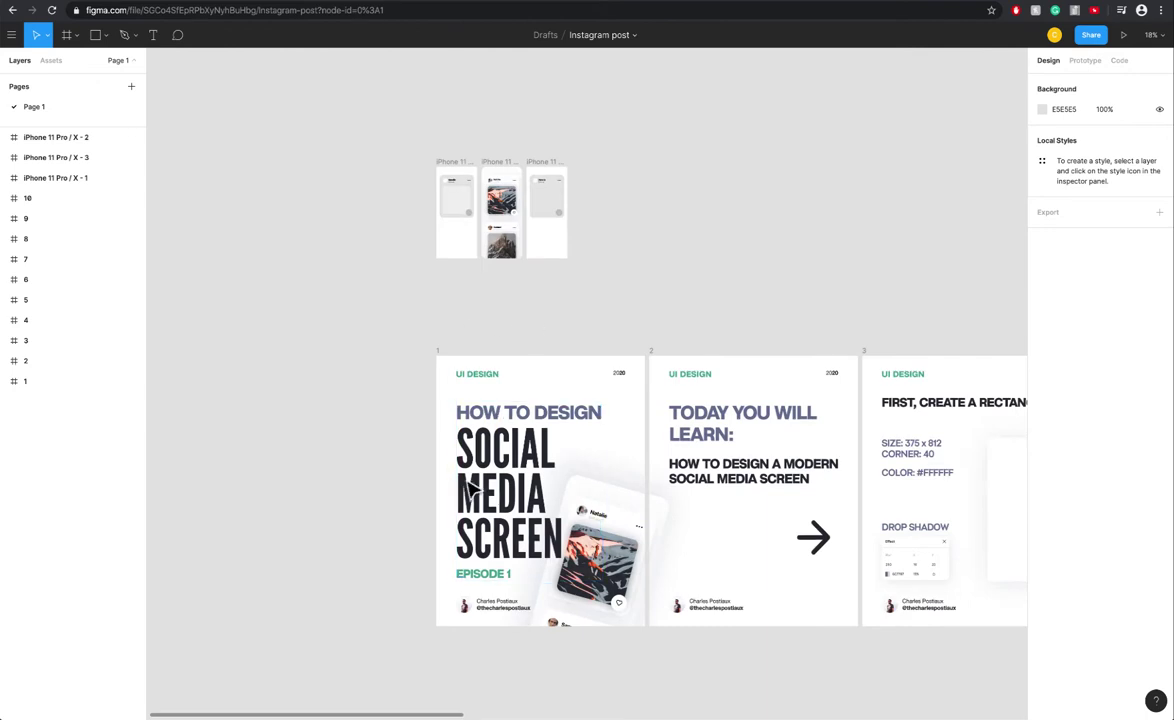
{"action": "scroll", "coordinate": [564, 445], "scroll_direction": "right", "scroll_amount": 3}
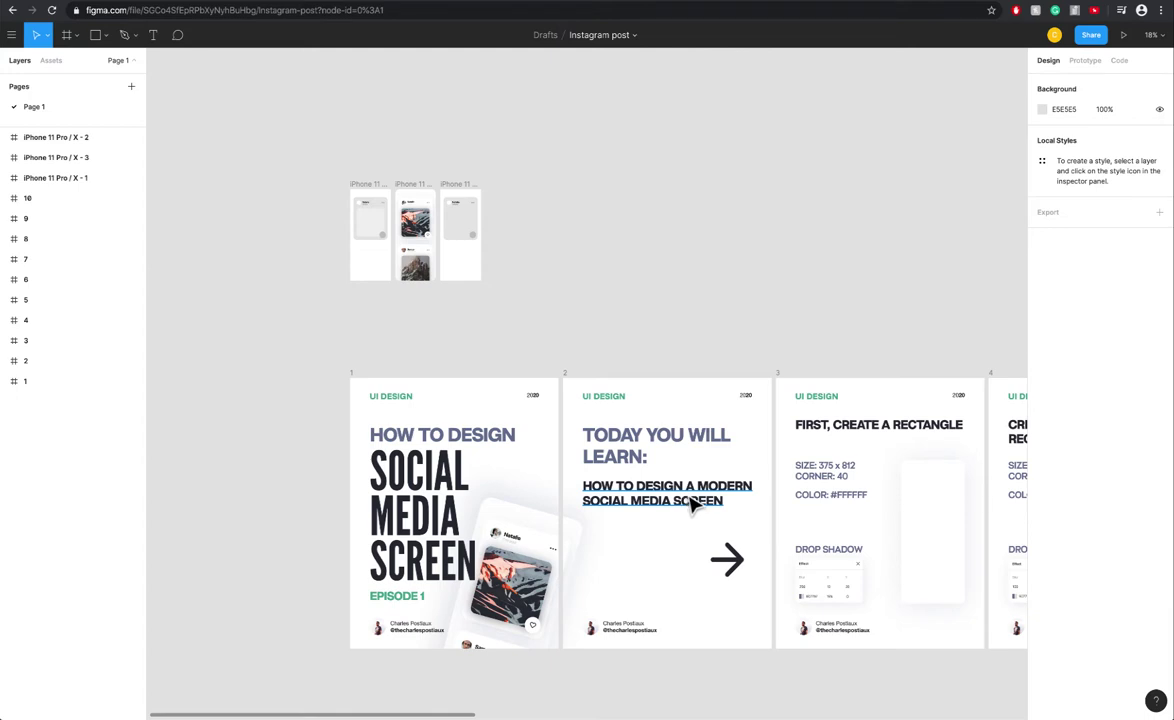
{"action": "scroll", "coordinate": [688, 505], "scroll_direction": "right", "scroll_amount": 5}
{"action": "scroll", "coordinate": [687, 504], "scroll_direction": "left", "scroll_amount": 4}
{"action": "scroll", "coordinate": [575, 530], "scroll_direction": "up", "scroll_amount": 2}
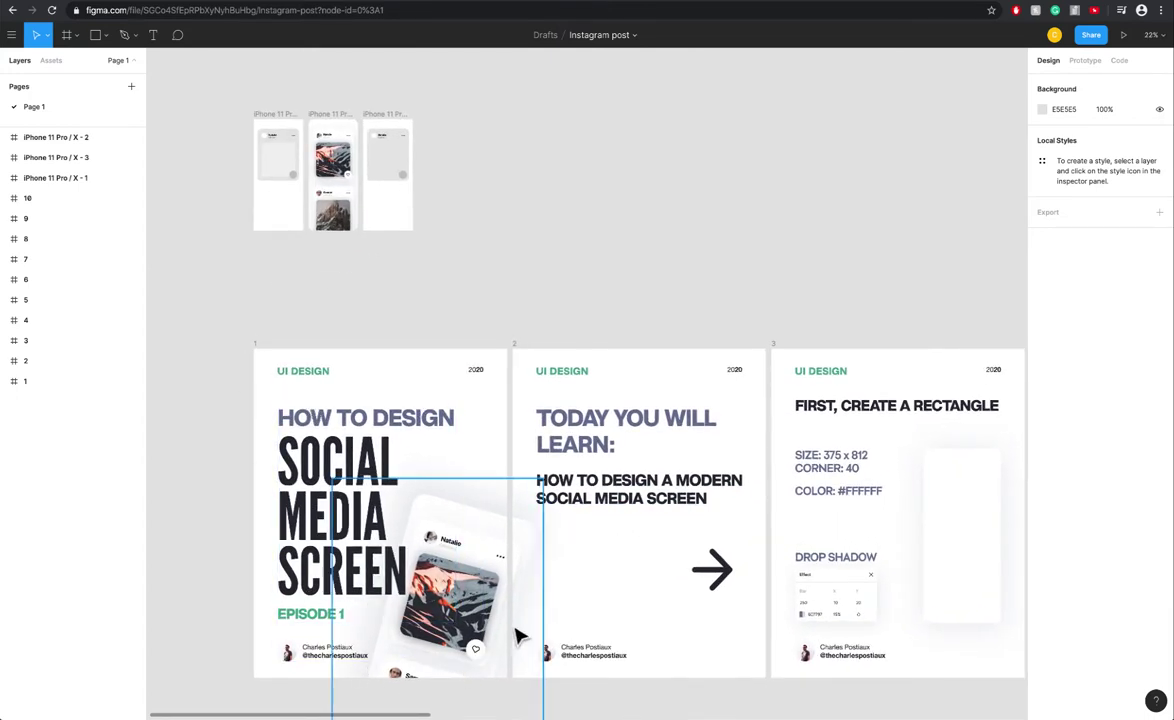
{"action": "scroll", "coordinate": [427, 516], "scroll_direction": "right", "scroll_amount": 5}
{"action": "scroll", "coordinate": [555, 456], "scroll_direction": "left", "scroll_amount": 4}
{"action": "scroll", "coordinate": [543, 453], "scroll_direction": "left", "scroll_amount": 1}
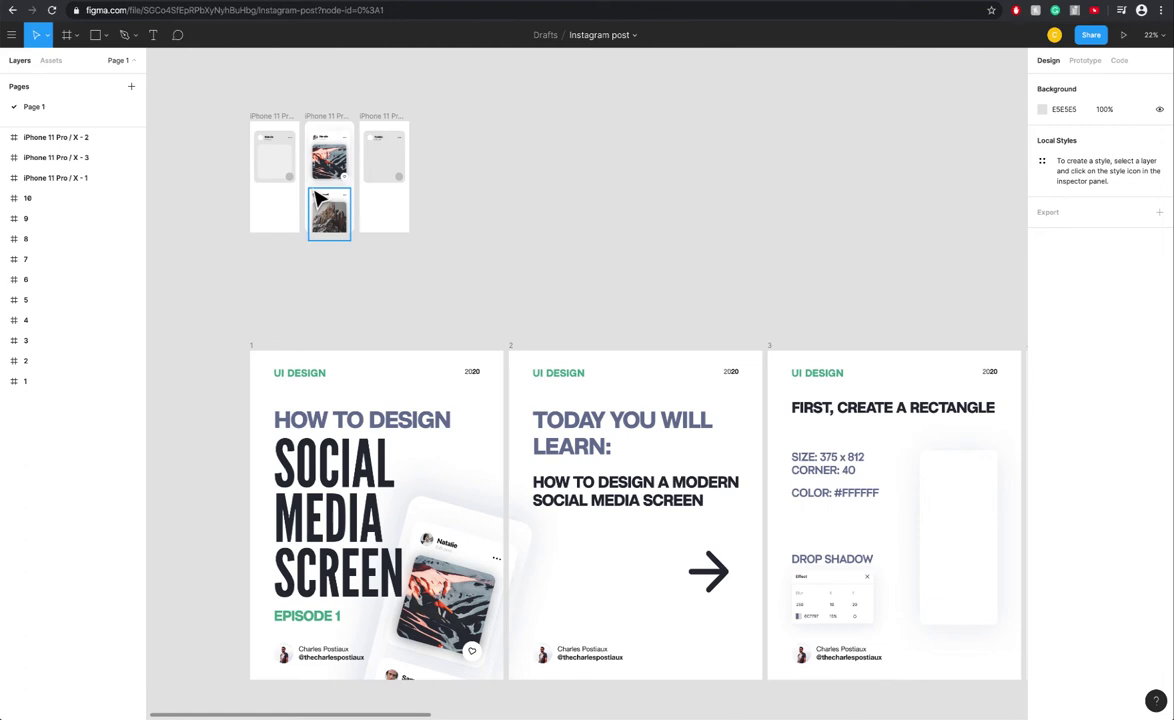
{"action": "scroll", "coordinate": [817, 456], "scroll_direction": "right", "scroll_amount": 2}
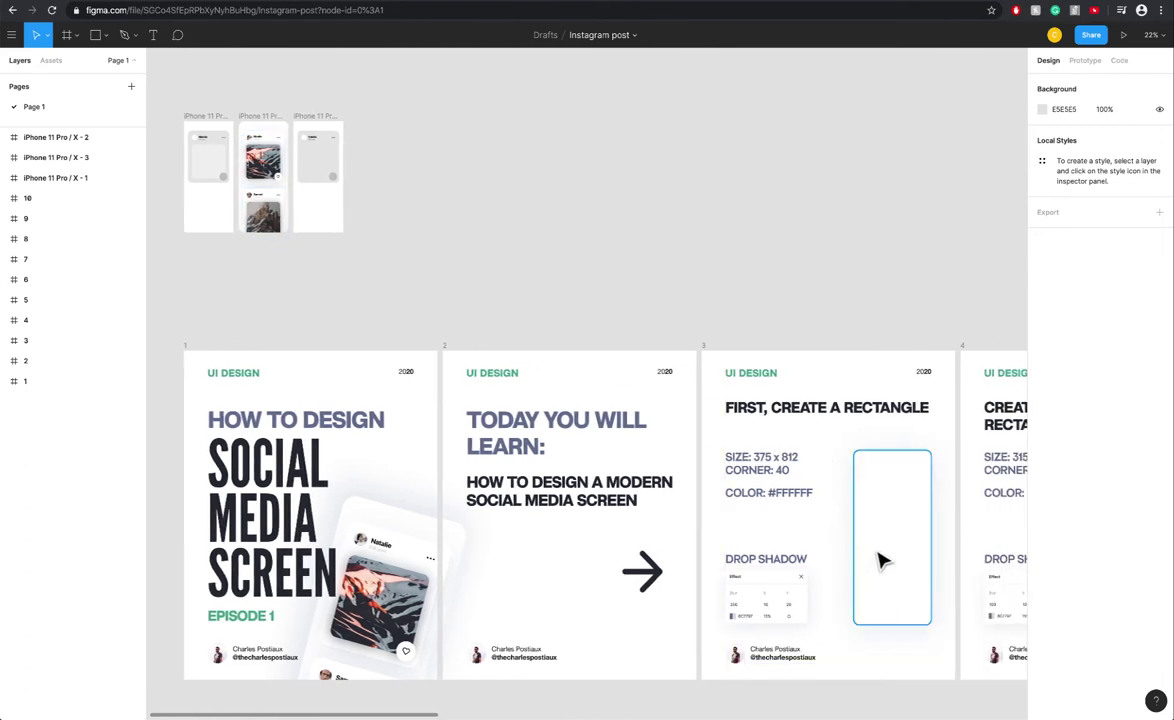
{"action": "scroll", "coordinate": [909, 597], "scroll_direction": "up", "scroll_amount": 3}
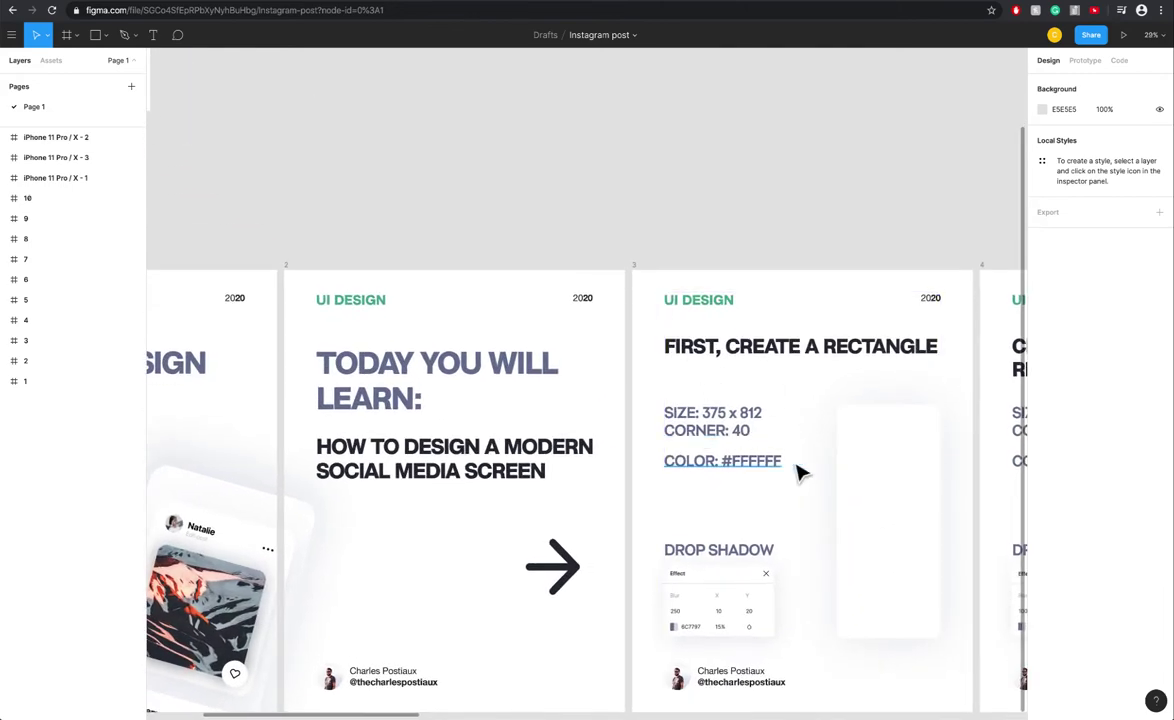
{"action": "scroll", "coordinate": [802, 477], "scroll_direction": "right", "scroll_amount": 4}
{"action": "scroll", "coordinate": [795, 478], "scroll_direction": "down", "scroll_amount": 2}
{"action": "scroll", "coordinate": [720, 464], "scroll_direction": "right", "scroll_amount": 5}
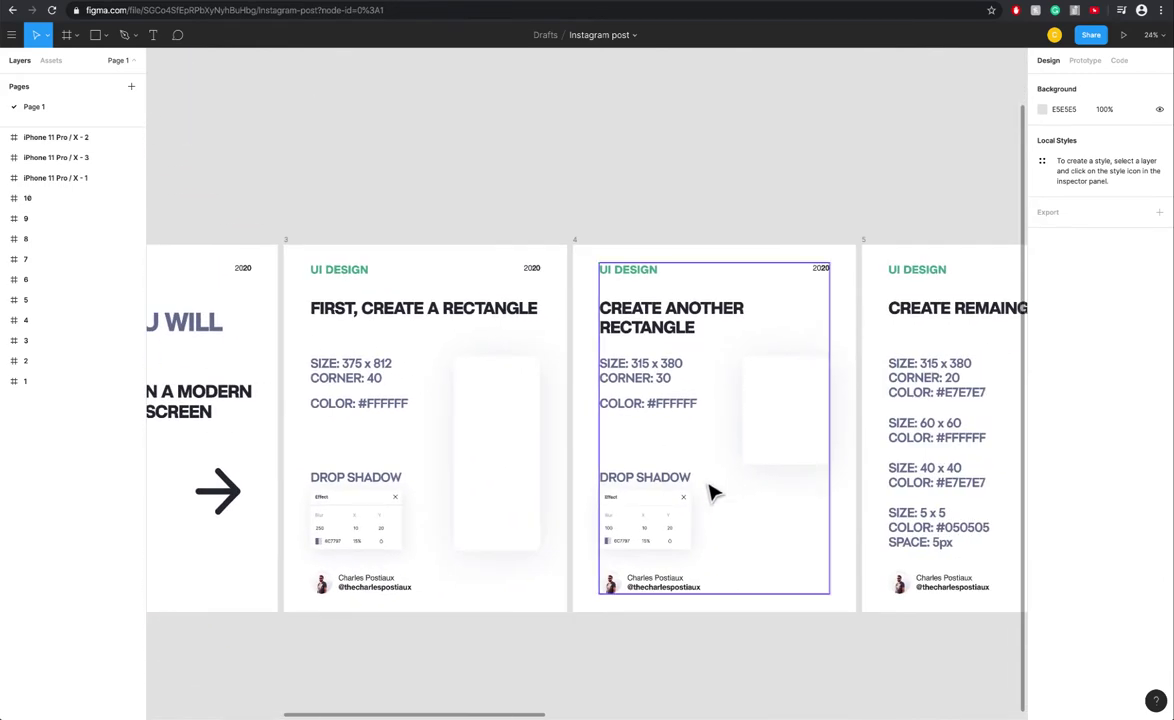
{"action": "scroll", "coordinate": [712, 492], "scroll_direction": "right", "scroll_amount": 5}
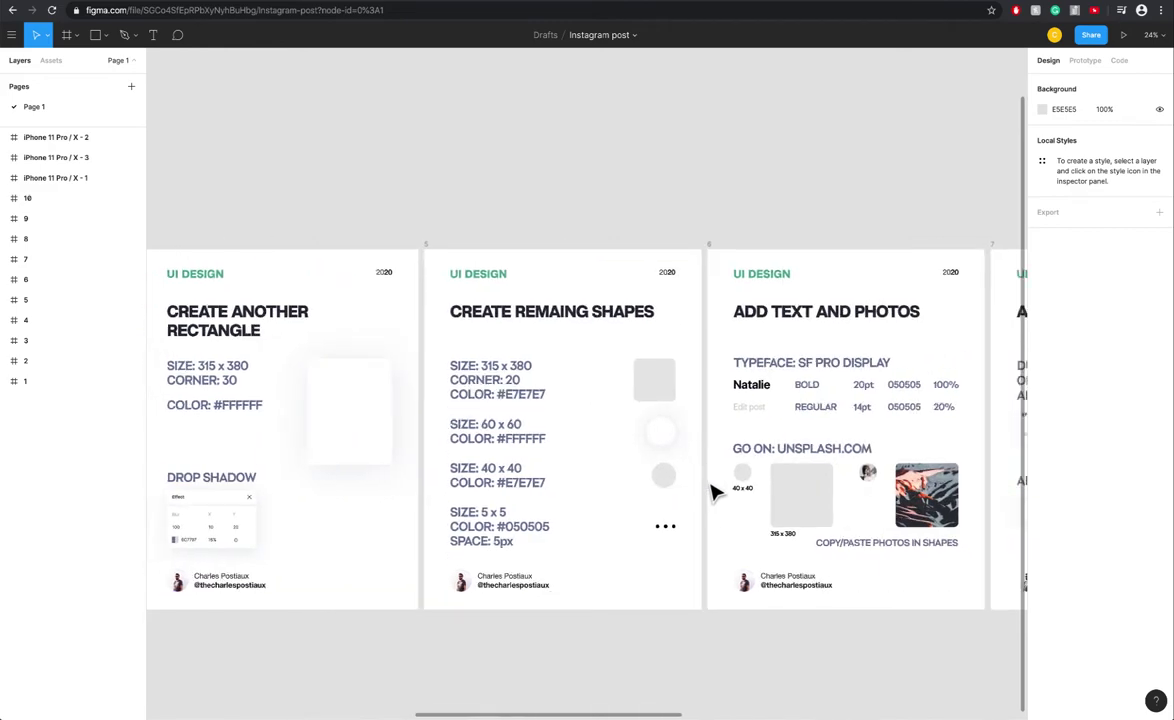
{"action": "scroll", "coordinate": [713, 487], "scroll_direction": "down", "scroll_amount": 3}
{"action": "scroll", "coordinate": [975, 430], "scroll_direction": "right", "scroll_amount": 5}
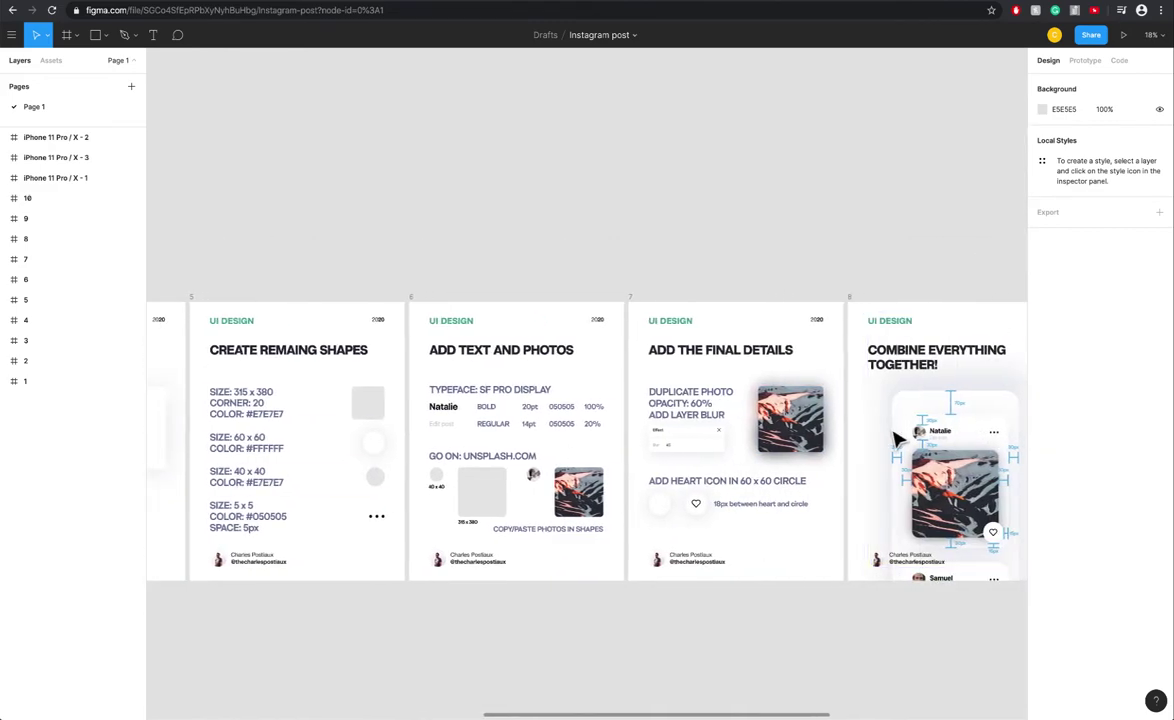
{"action": "scroll", "coordinate": [902, 440], "scroll_direction": "left", "scroll_amount": 5}
{"action": "scroll", "coordinate": [902, 440], "scroll_direction": "left", "scroll_amount": 10}
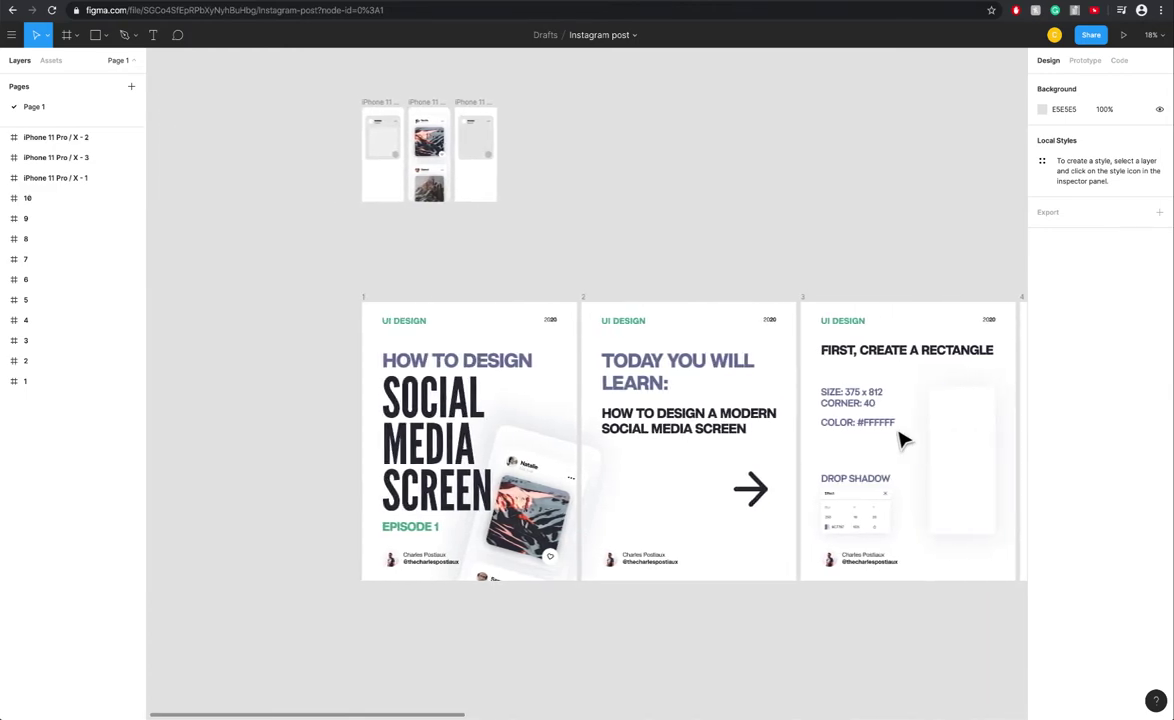
{"action": "scroll", "coordinate": [484, 117], "scroll_direction": "up", "scroll_amount": 5}
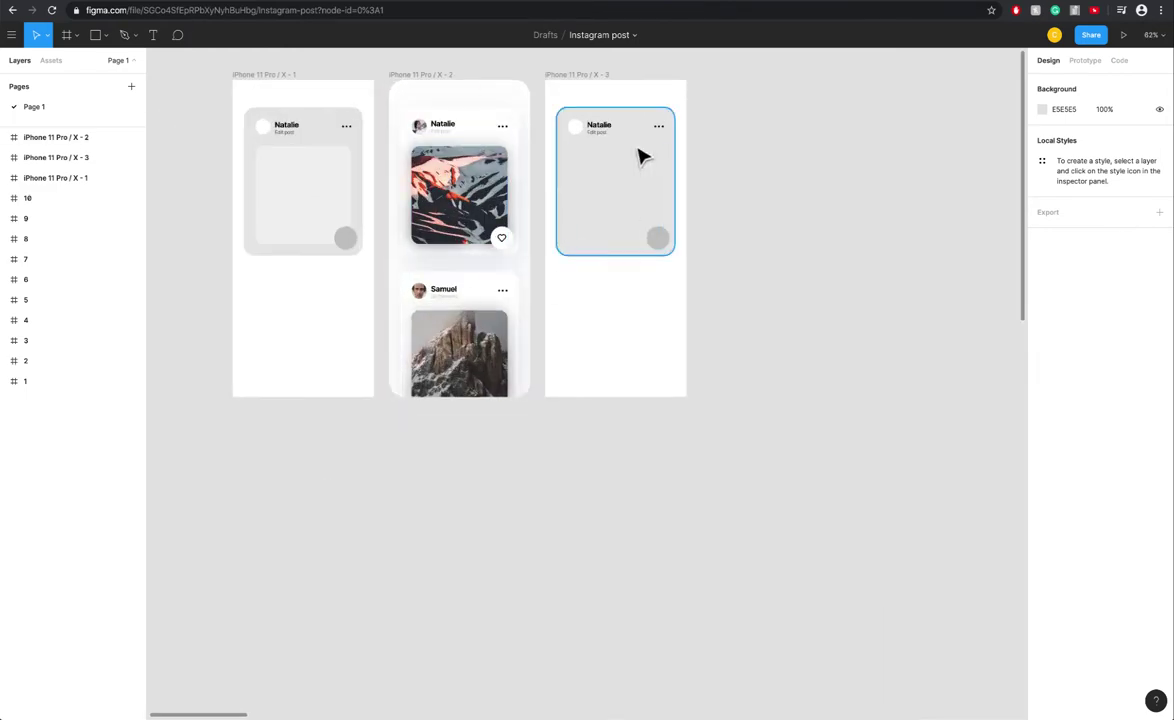
{"action": "scroll", "coordinate": [608, 301], "scroll_direction": "down", "scroll_amount": 5}
{"action": "scroll", "coordinate": [608, 301], "scroll_direction": "up", "scroll_amount": 2}
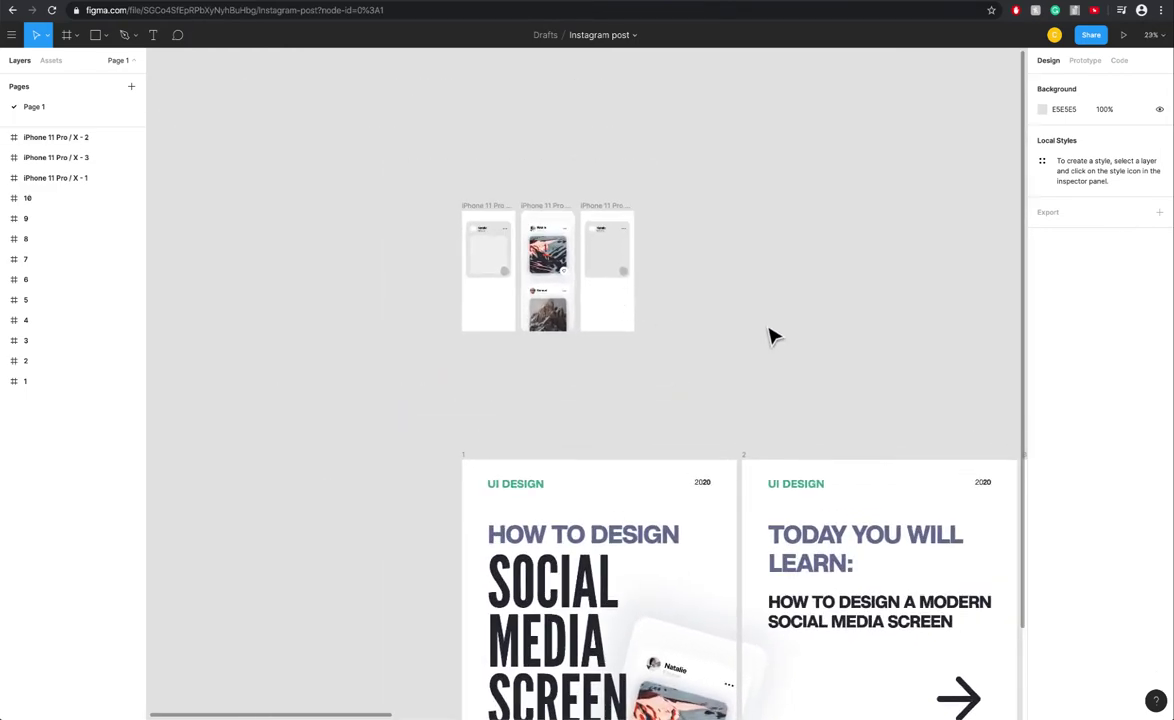
{"action": "scroll", "coordinate": [768, 335], "scroll_direction": "right", "scroll_amount": 3}
{"action": "scroll", "coordinate": [768, 335], "scroll_direction": "down", "scroll_amount": 4}
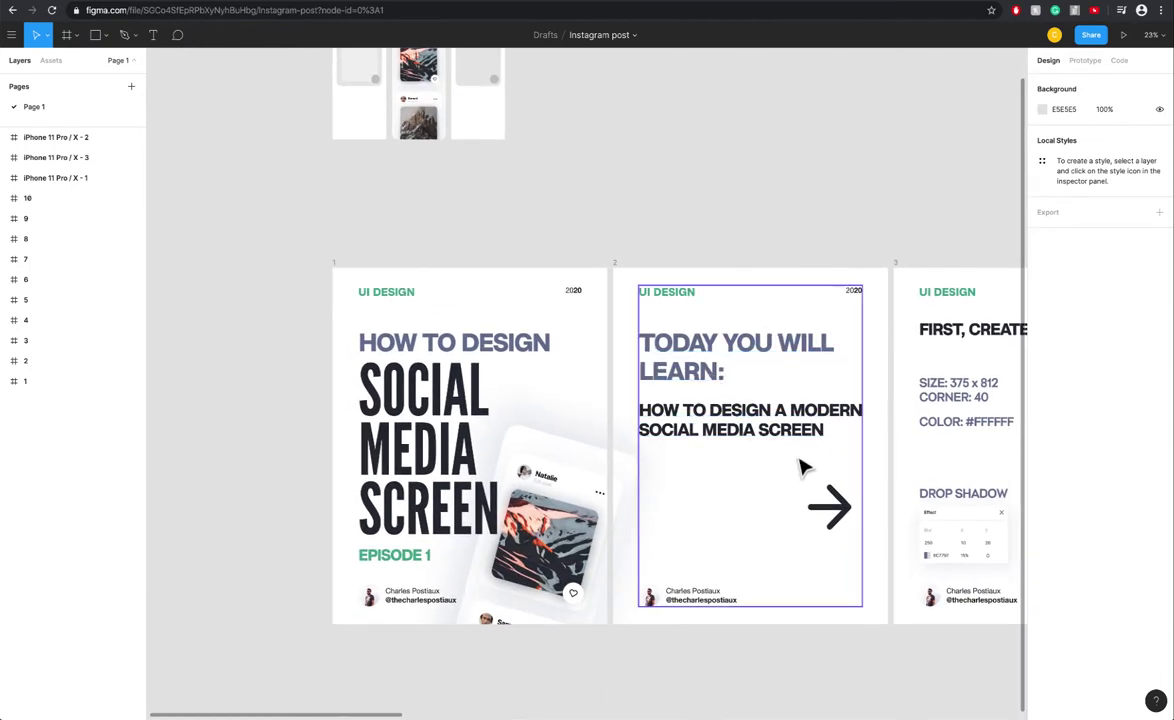
{"action": "scroll", "coordinate": [806, 466], "scroll_direction": "right", "scroll_amount": 3}
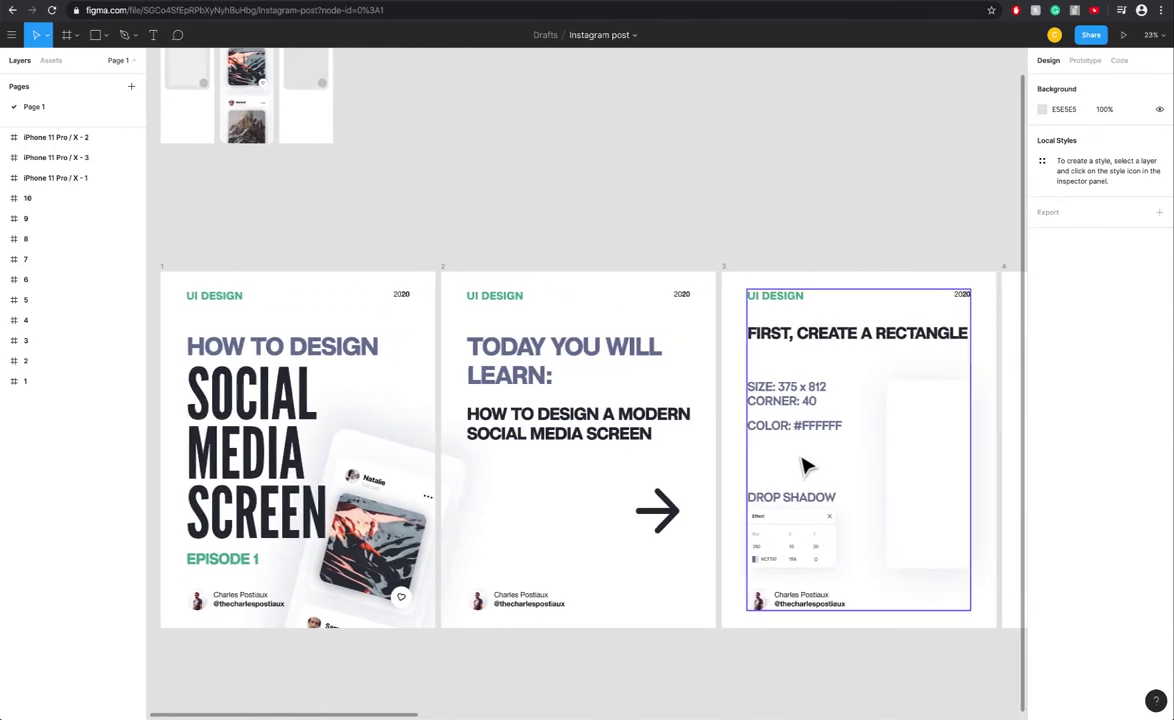
{"action": "scroll", "coordinate": [804, 466], "scroll_direction": "right", "scroll_amount": 2}
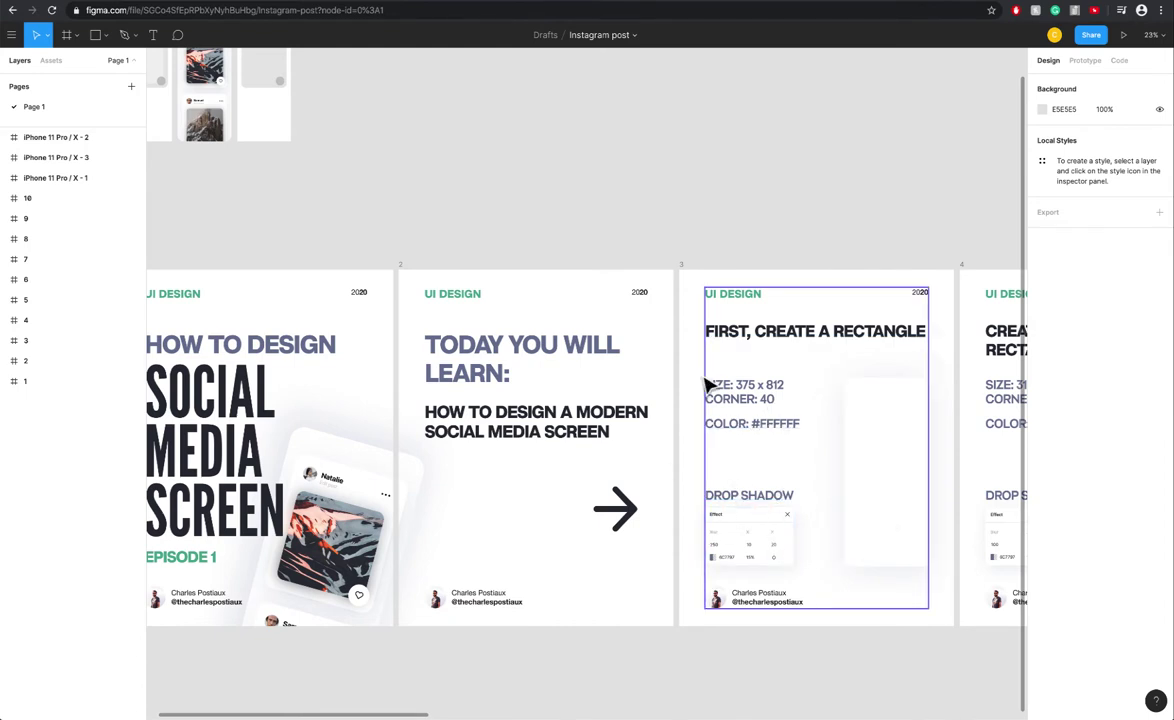
{"action": "scroll", "coordinate": [300, 178], "scroll_direction": "up", "scroll_amount": 3}
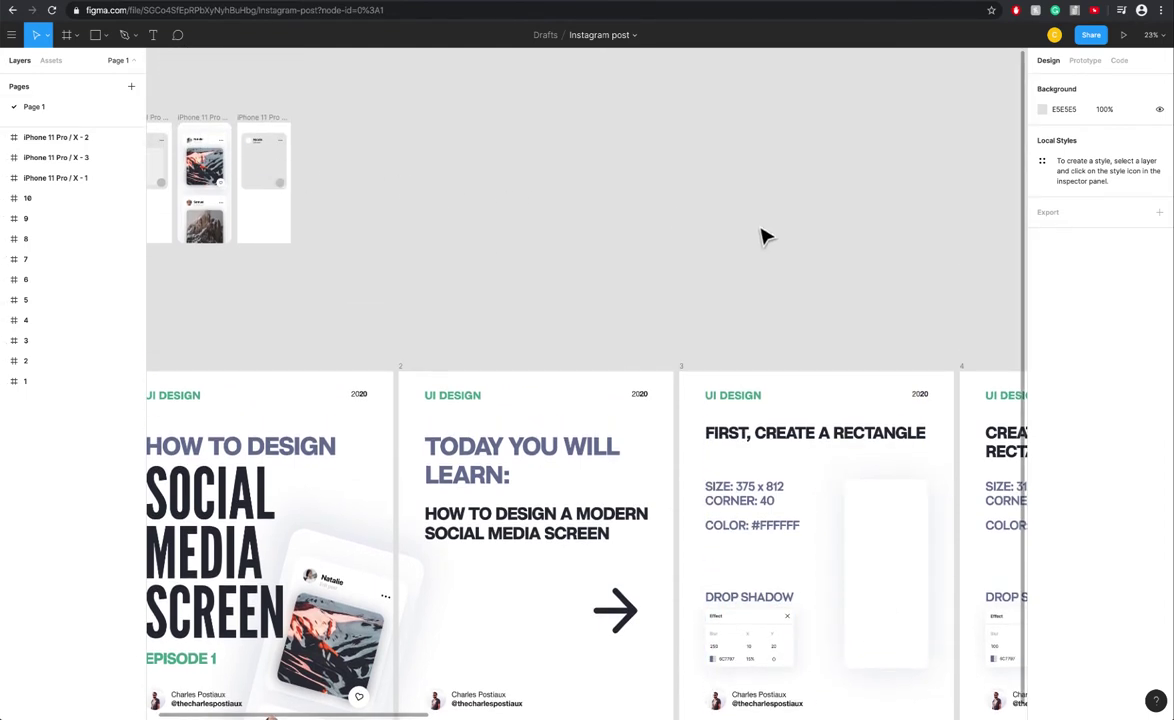
{"action": "key", "text": "f"}
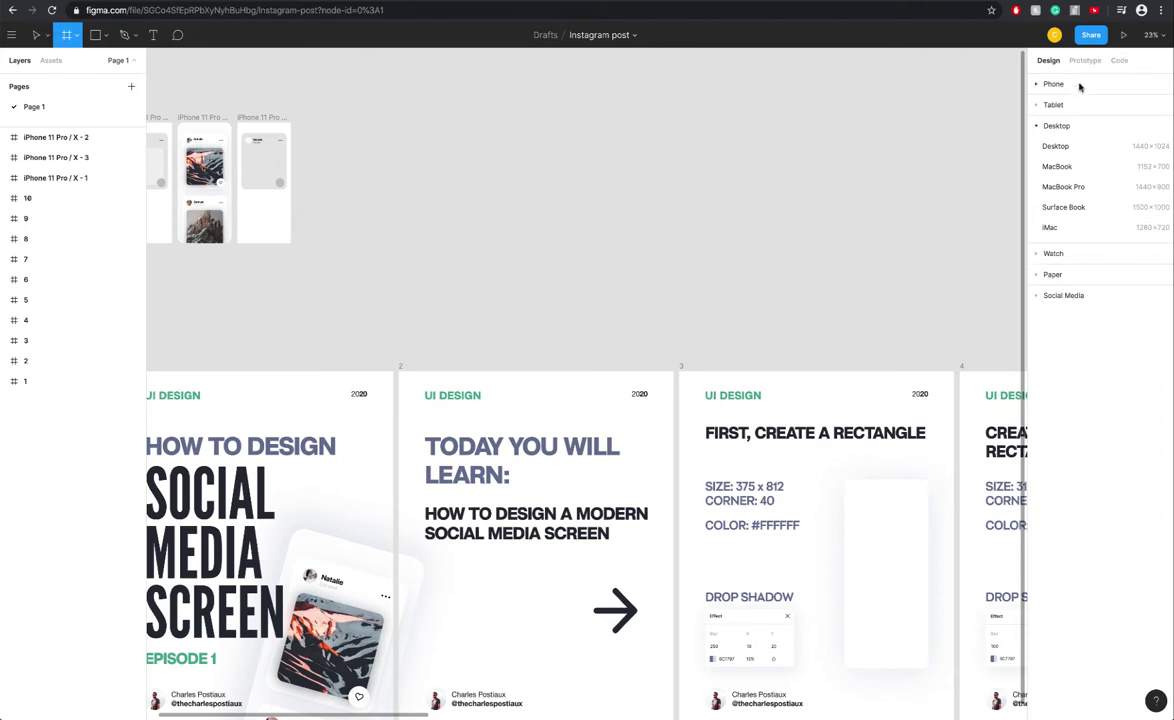
{"action": "left_click", "coordinate": [1039, 124]}
{"action": "left_click", "coordinate": [1058, 86]}
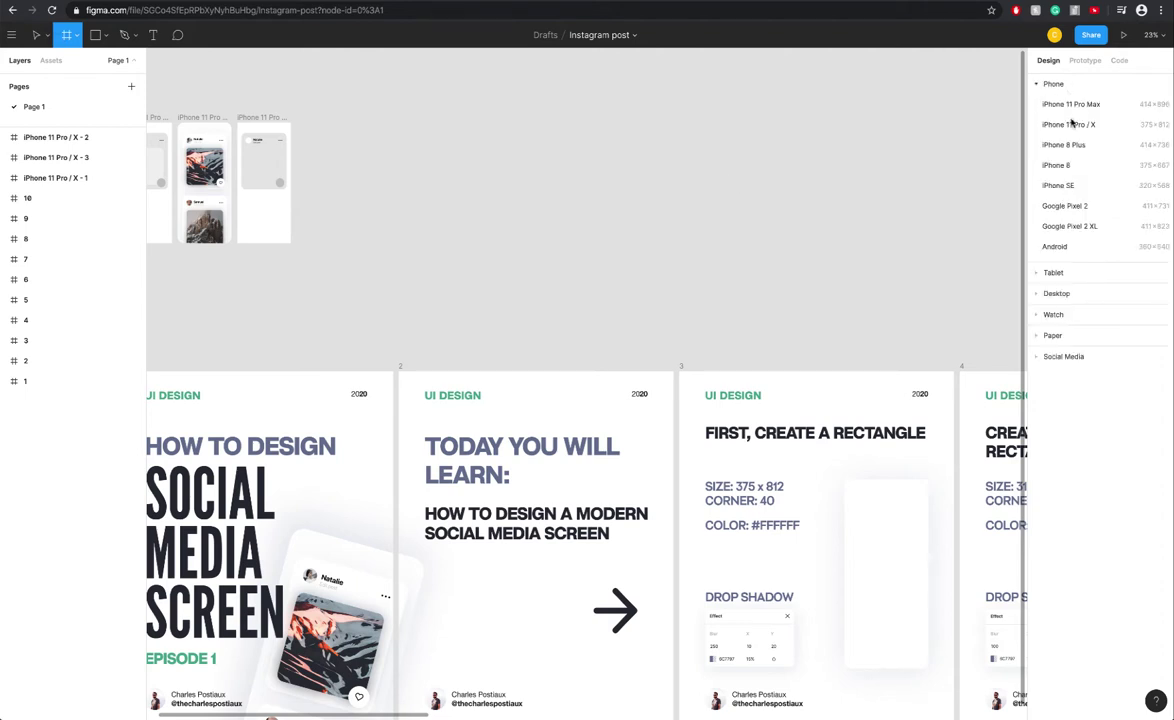
{"action": "left_click", "coordinate": [1069, 124]}
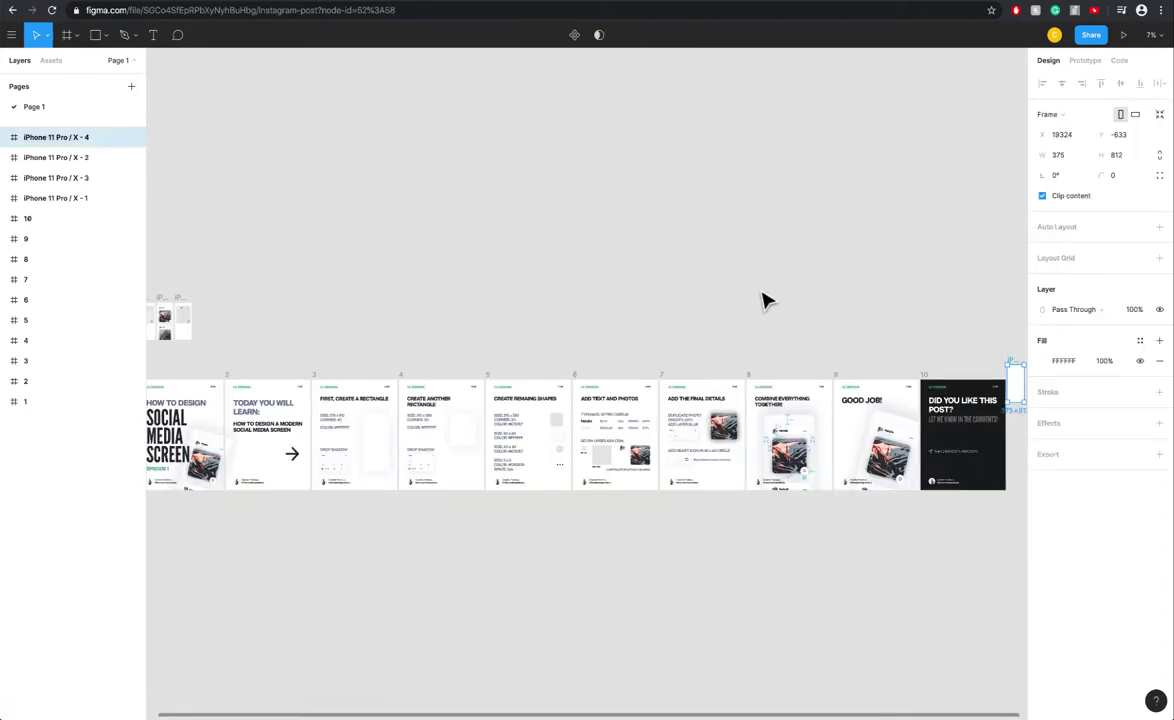
{"action": "scroll", "coordinate": [765, 301], "scroll_direction": "right", "scroll_amount": 2}
{"action": "left_click_drag", "start_coordinate": [930, 368], "coordinate": [265, 314]}
- Give the iPhone frame a corner radius of 40 and deselect it
{"action": "scroll", "coordinate": [250, 330], "scroll_direction": "up", "scroll_amount": 3}
{"action": "scroll", "coordinate": [340, 420], "scroll_direction": "down", "scroll_amount": 3}
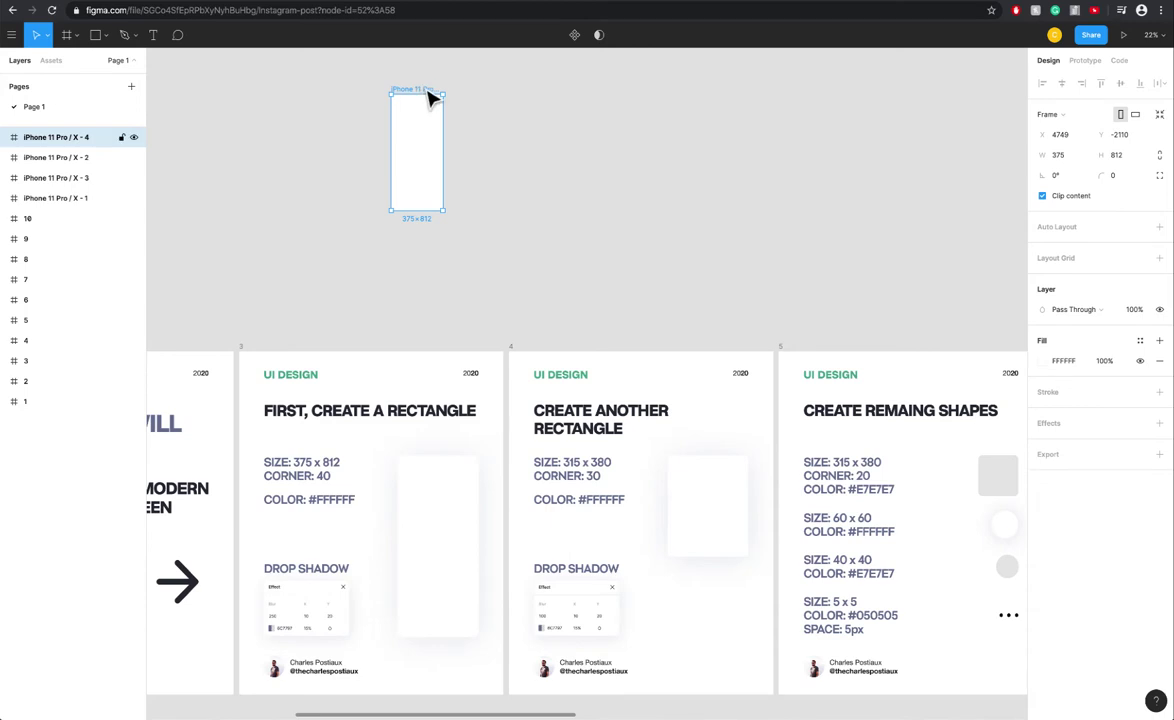
{"action": "scroll", "coordinate": [356, 110], "scroll_direction": "left", "scroll_amount": 5}
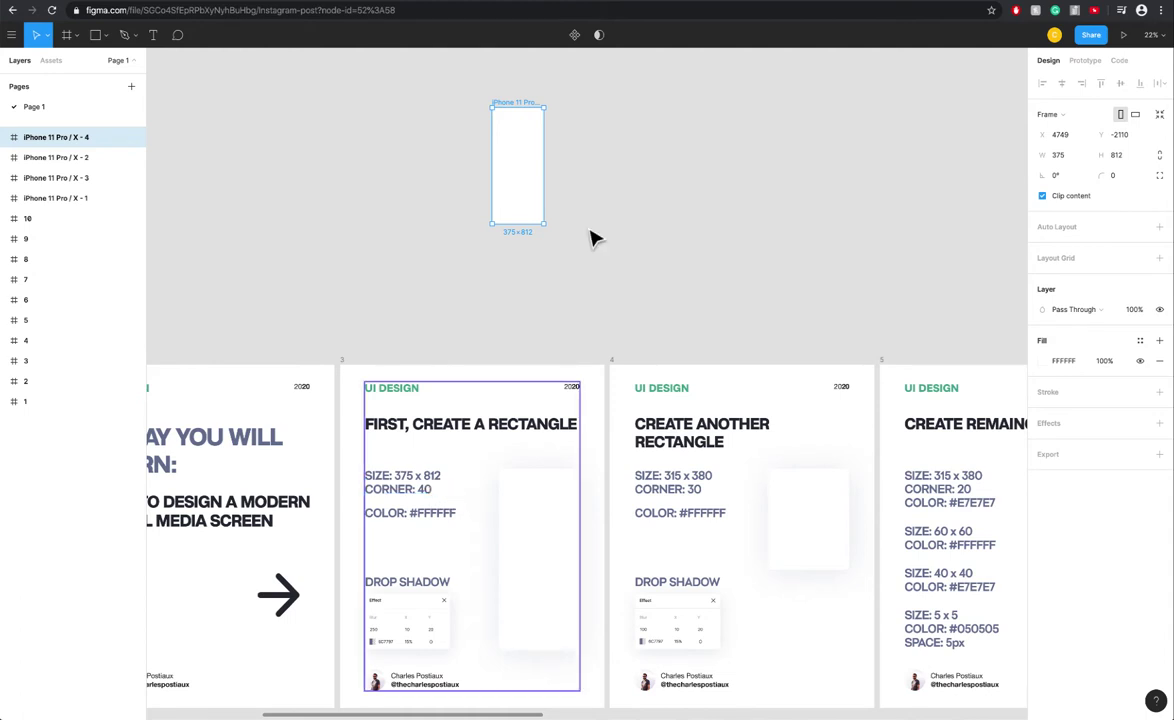
{"action": "left_click", "coordinate": [1128, 176]}
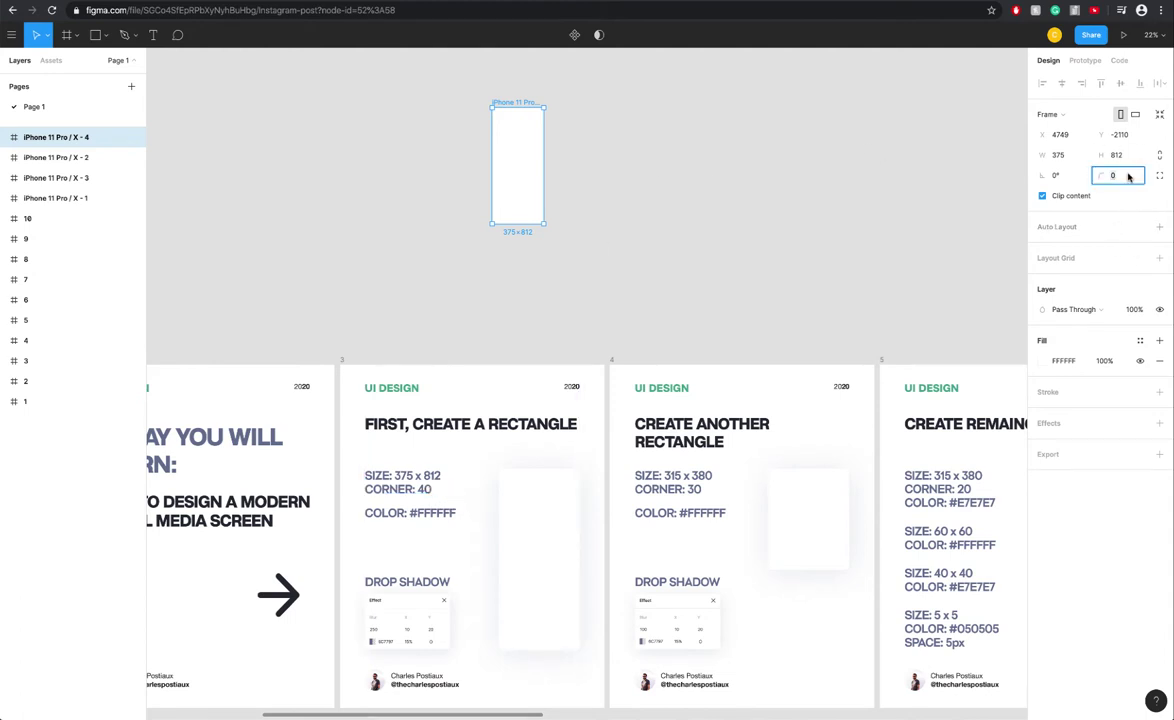
{"action": "key", "text": "Return"}
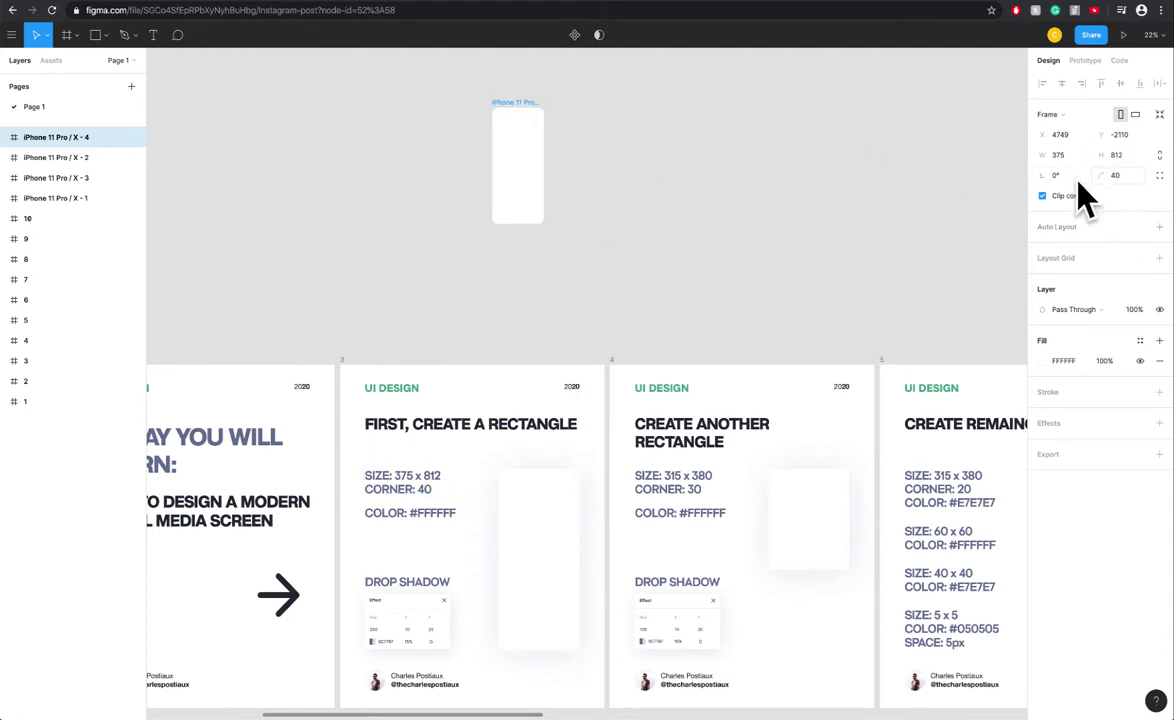
{"action": "key", "text": "Escape"}
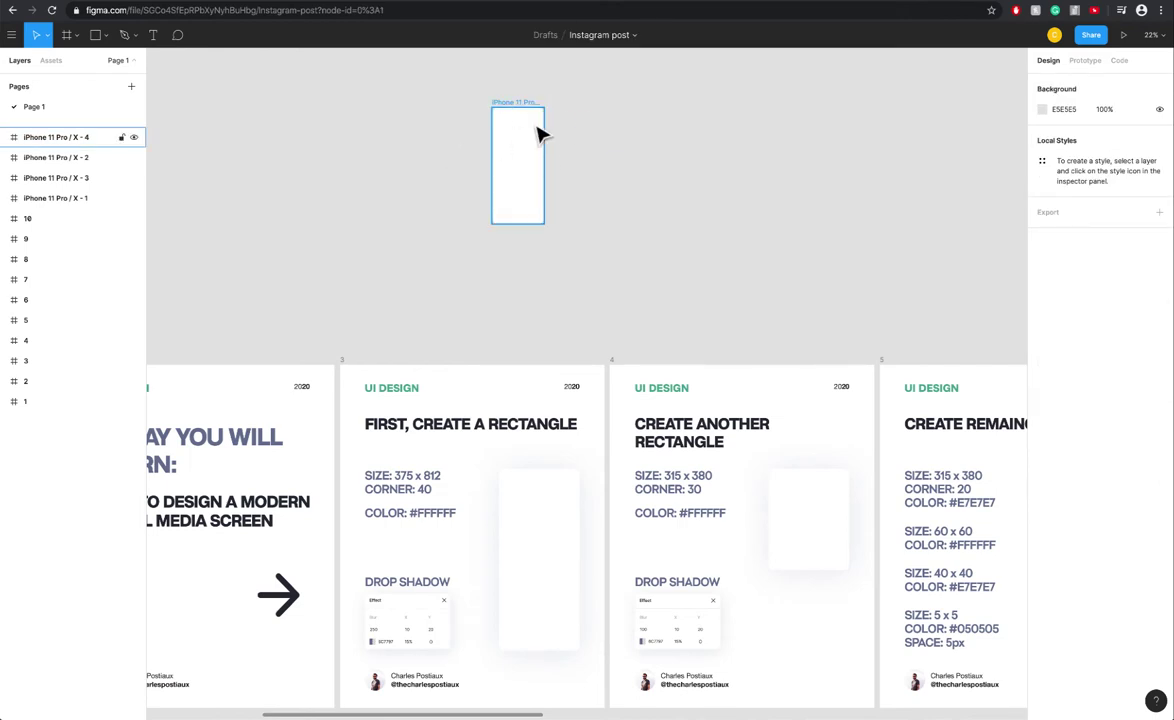
- Draw a rectangle in the iPhone frame and size it 315×380 with proportions unlocked
{"action": "left_click", "coordinate": [523, 112]}
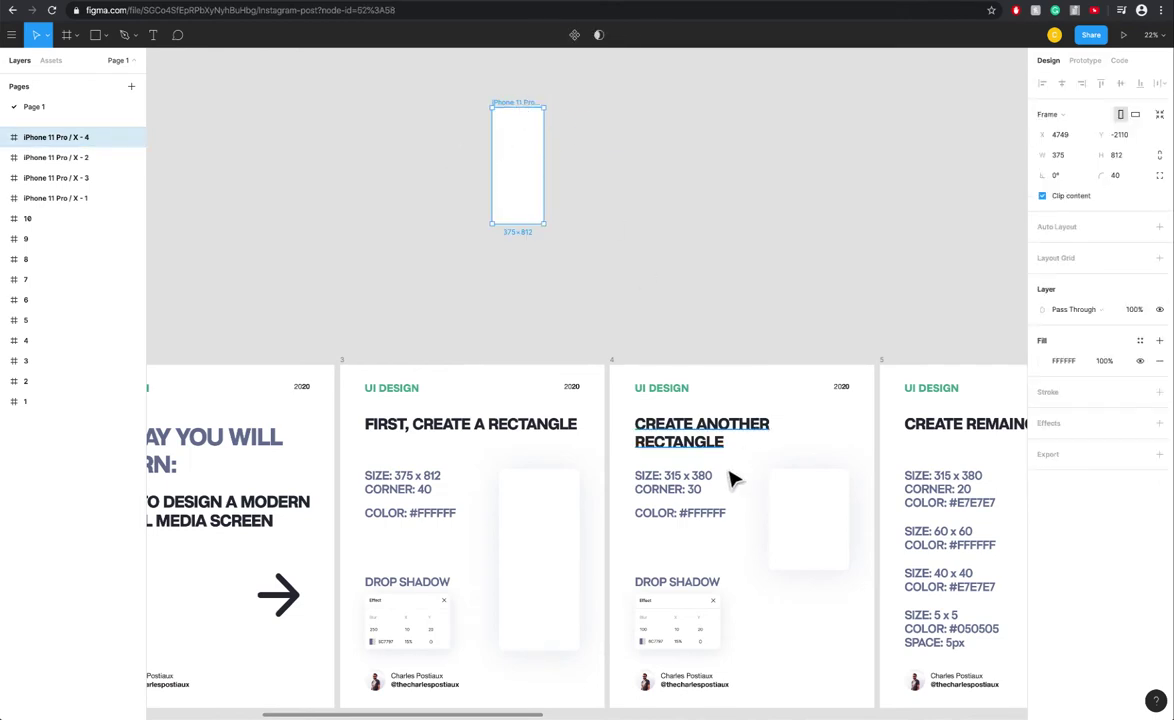
{"action": "key", "text": "r"}
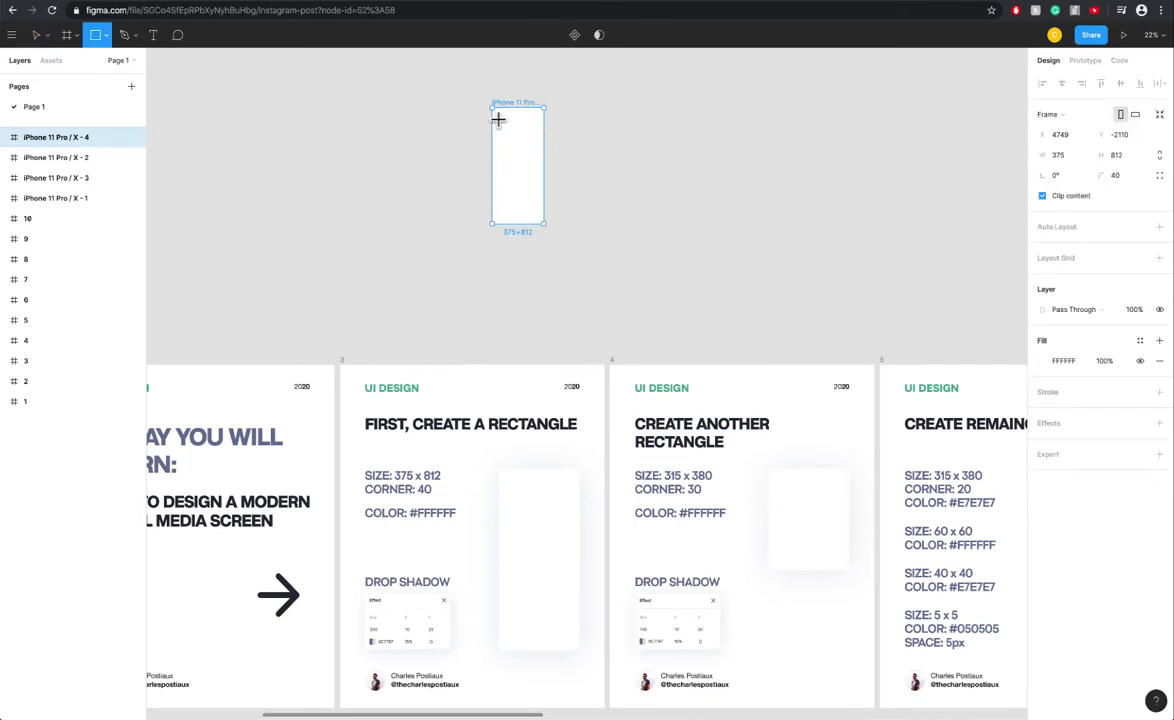
{"action": "left_click_drag", "start_coordinate": [497, 116], "coordinate": [519, 145]}
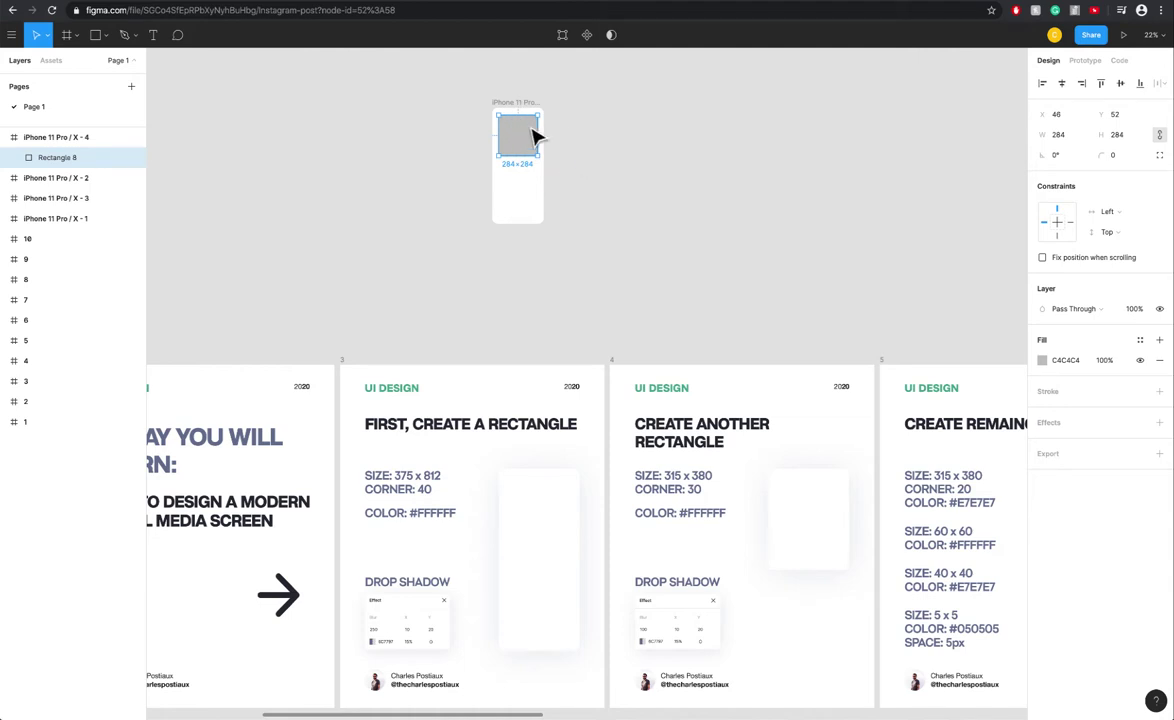
{"action": "scroll", "coordinate": [512, 140], "scroll_direction": "up", "scroll_amount": 3}
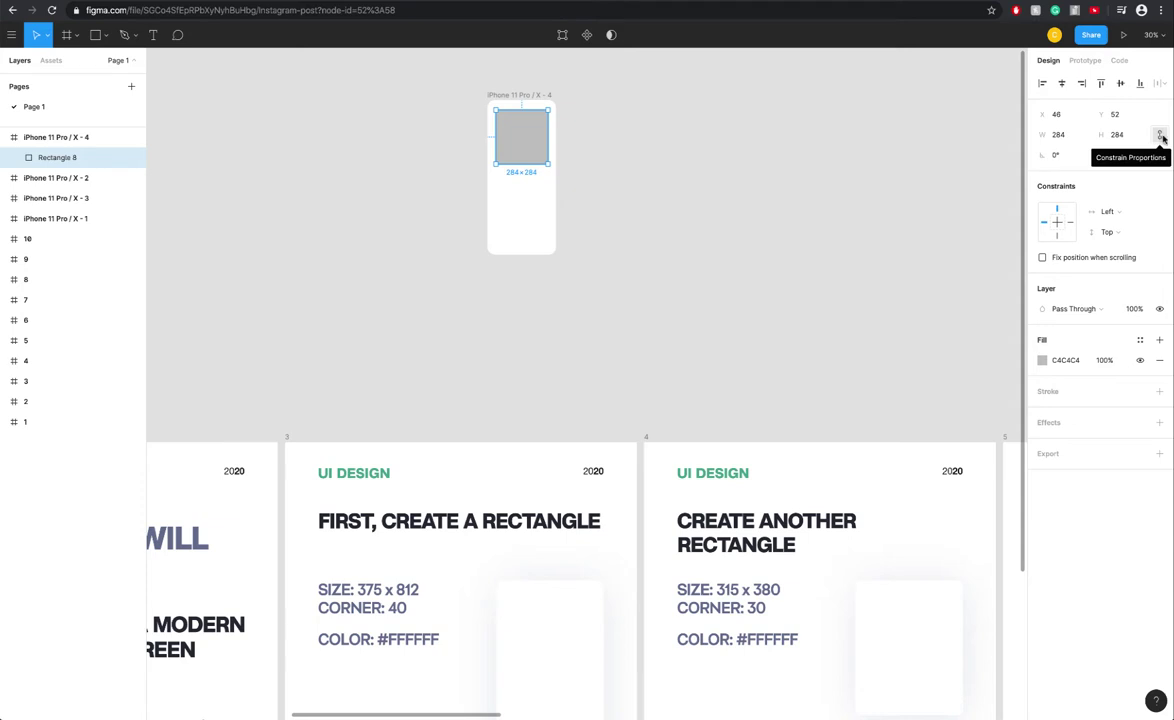
{"action": "left_click", "coordinate": [1160, 135]}
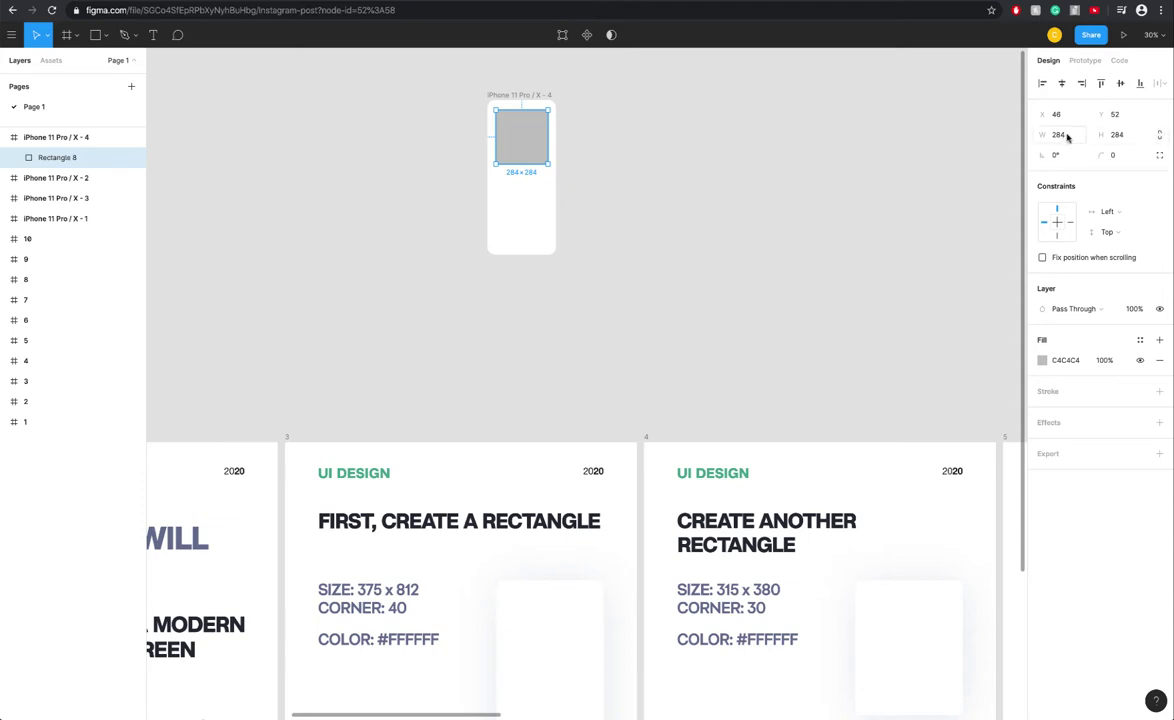
{"action": "left_click", "coordinate": [1069, 138]}
{"action": "key", "text": "Tab"}
{"action": "type", "text": "380"}
{"action": "key", "text": "Return"}
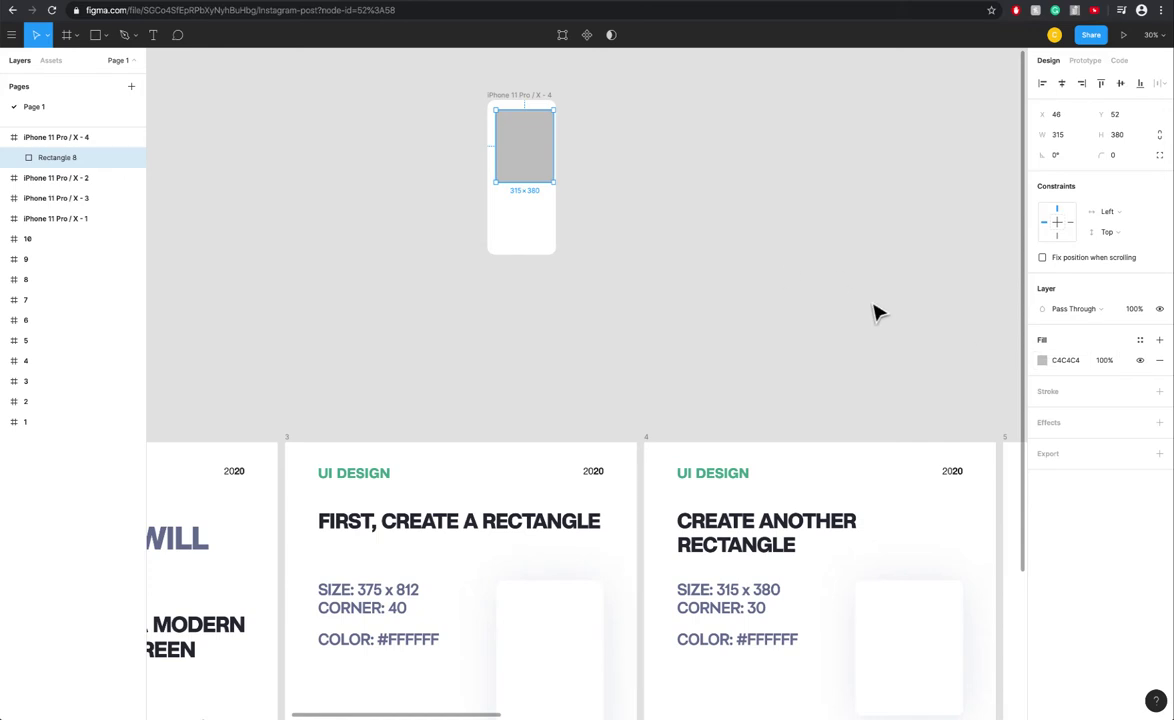
- Fill the rectangle with FFFFFF and centre it near the frame top at X 30, Y 26
{"action": "scroll", "coordinate": [873, 309], "scroll_direction": "down", "scroll_amount": 2}
{"action": "scroll", "coordinate": [873, 309], "scroll_direction": "right", "scroll_amount": 2}
{"action": "left_click", "coordinate": [1041, 361]}
{"action": "type", "text": "FFFFFF"}
{"action": "key", "text": "Return"}
{"action": "left_click_drag", "start_coordinate": [451, 133], "coordinate": [449, 128]}
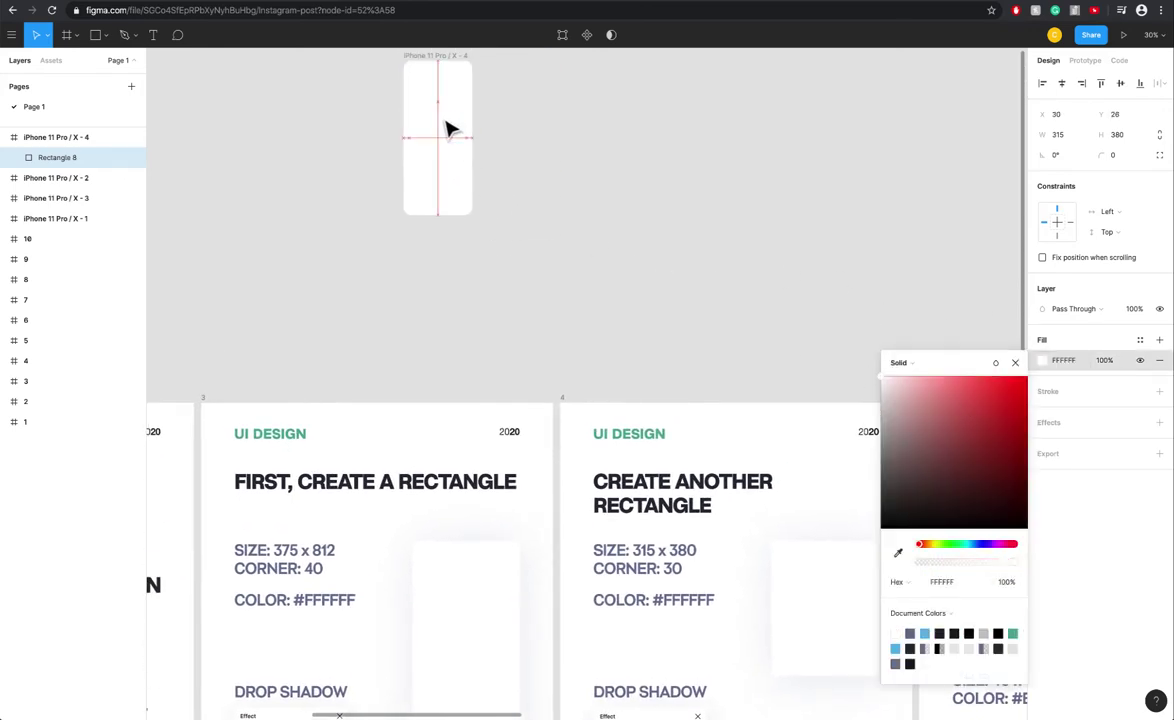
{"action": "left_click", "coordinate": [1015, 362]}
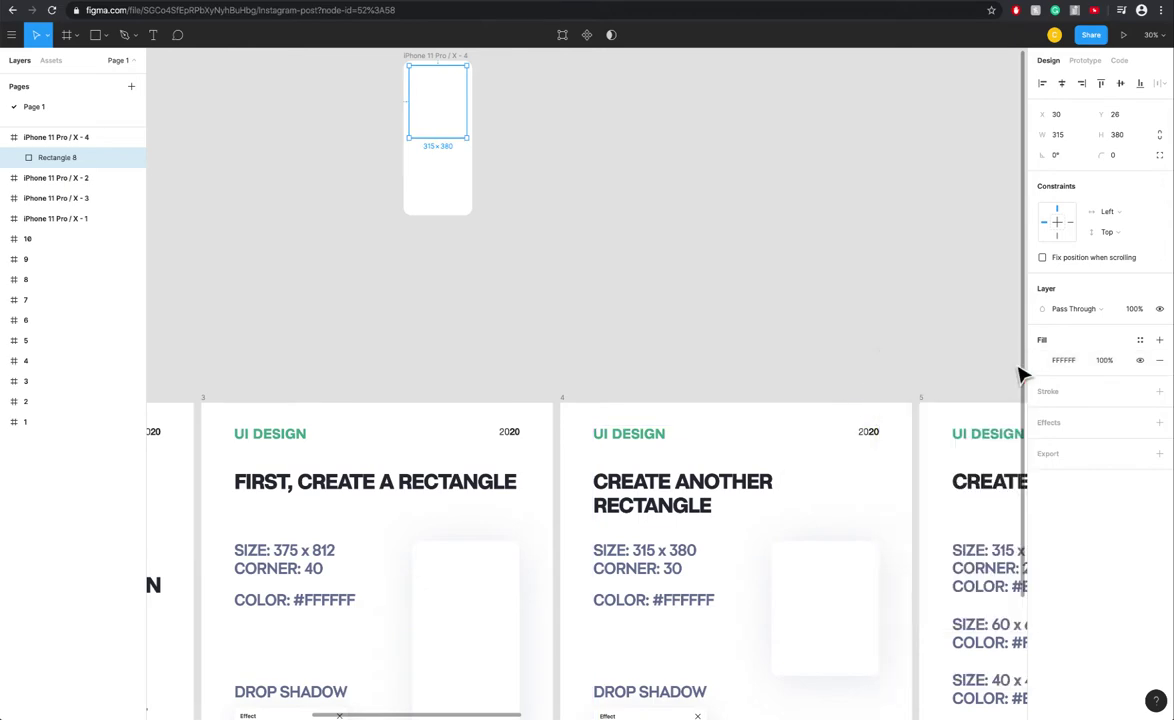
- Reposition the iPhone frame and round the white rectangle's corners to 30
{"action": "scroll", "coordinate": [820, 420], "scroll_direction": "down", "scroll_amount": 1}
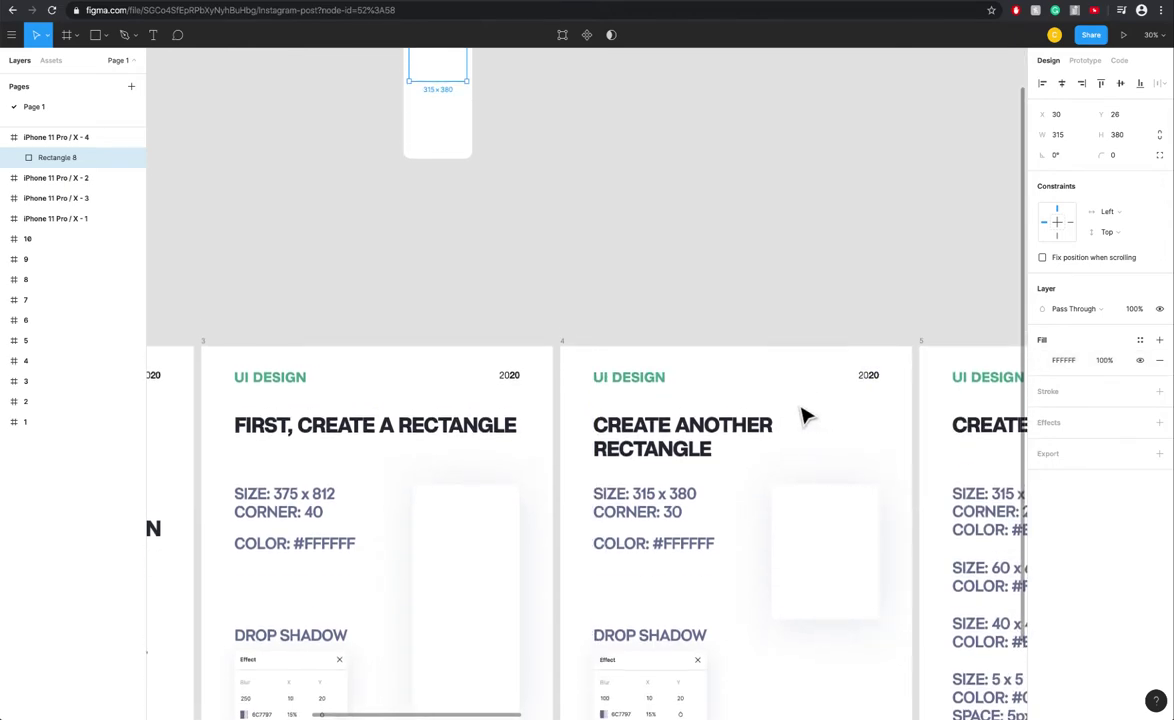
{"action": "scroll", "coordinate": [806, 415], "scroll_direction": "up", "scroll_amount": 1}
{"action": "scroll", "coordinate": [582, 288], "scroll_direction": "down", "scroll_amount": 3}
{"action": "left_click_drag", "start_coordinate": [413, 82], "coordinate": [580, 258]}
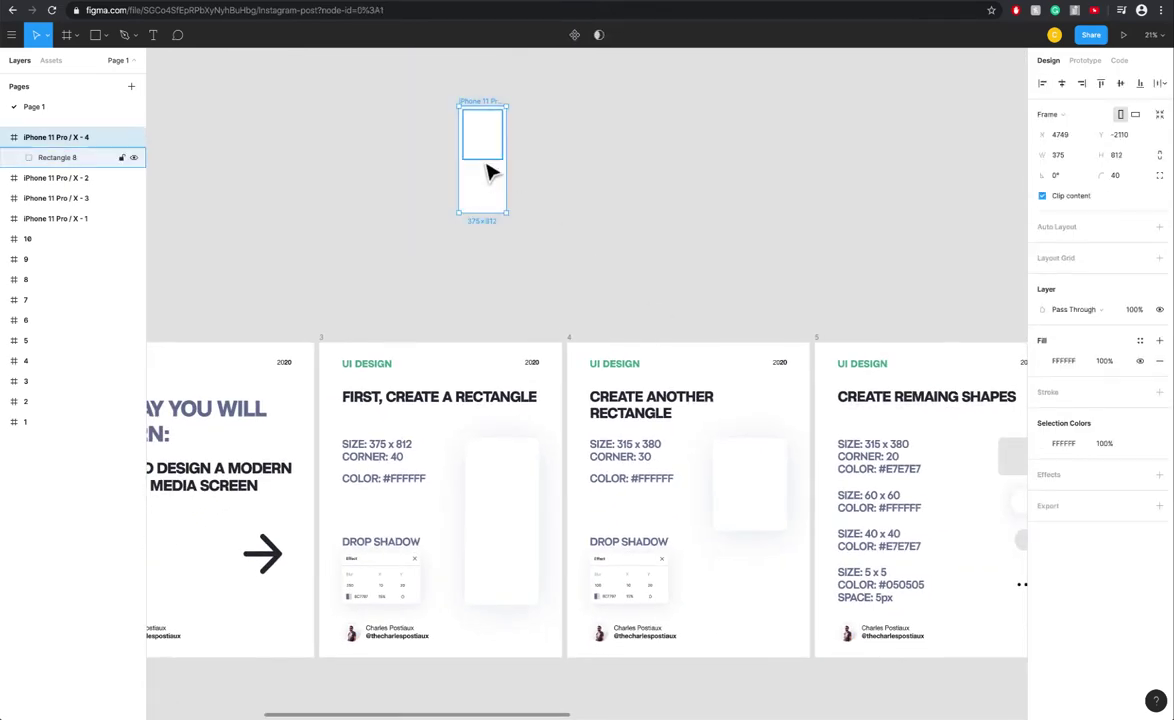
{"action": "left_click_drag", "start_coordinate": [490, 172], "coordinate": [708, 260]}
{"action": "scroll", "coordinate": [715, 255], "scroll_direction": "up", "scroll_amount": 1}
{"action": "left_click", "coordinate": [684, 226]}
{"action": "scroll", "coordinate": [860, 350], "scroll_direction": "down", "scroll_amount": 1}
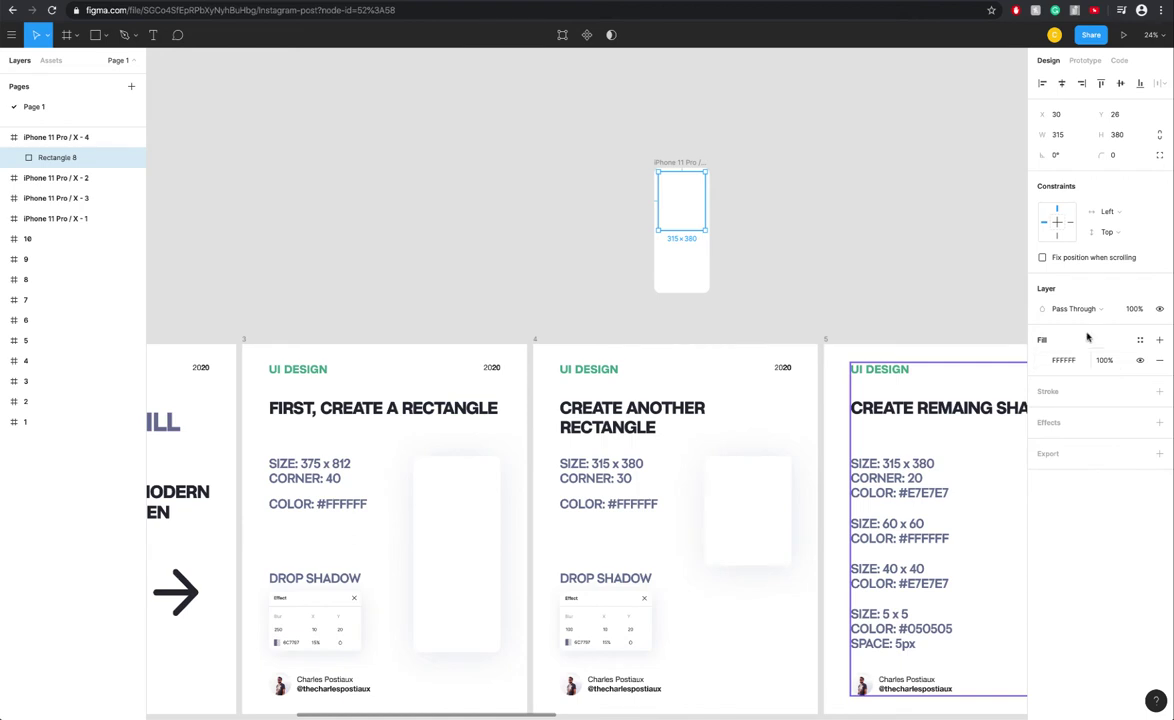
{"action": "left_click", "coordinate": [1119, 155]}
{"action": "type", "text": "30"}
{"action": "key", "text": "Return"}
- Add a drop shadow with blur 100, offset X 10, Y 20, colour 6C7797 at 15%
{"action": "left_click", "coordinate": [1062, 423]}
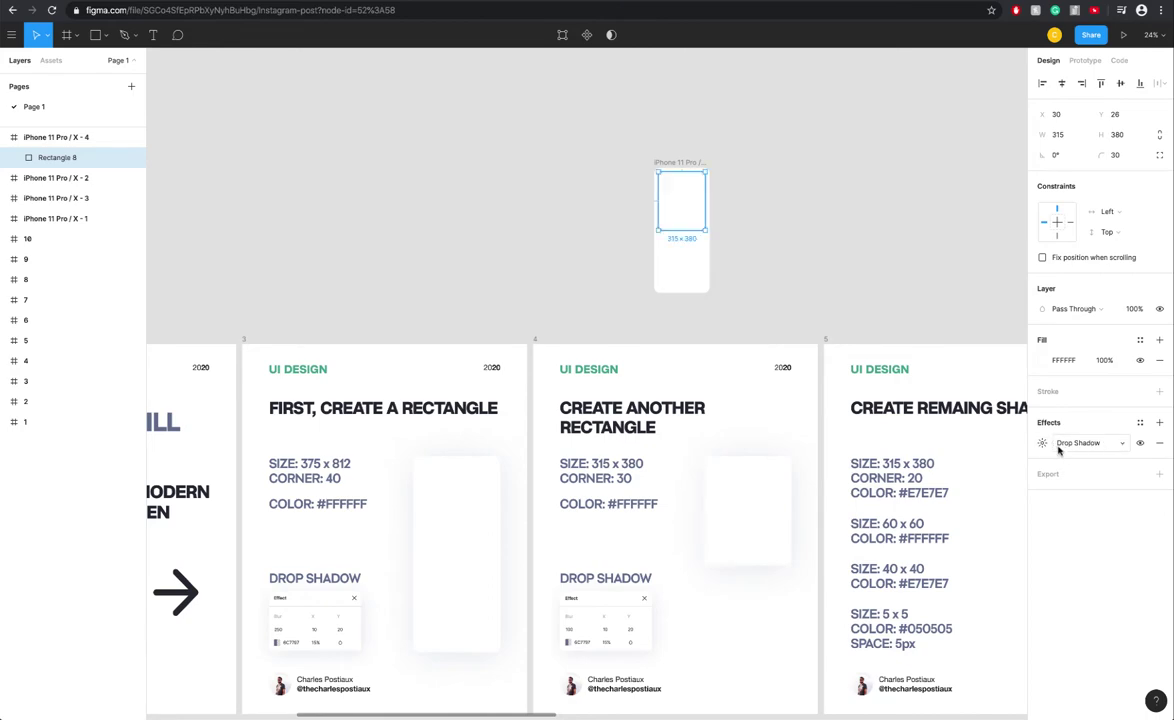
{"action": "left_click", "coordinate": [1043, 443]}
{"action": "scroll", "coordinate": [720, 542], "scroll_direction": "down", "scroll_amount": 1}
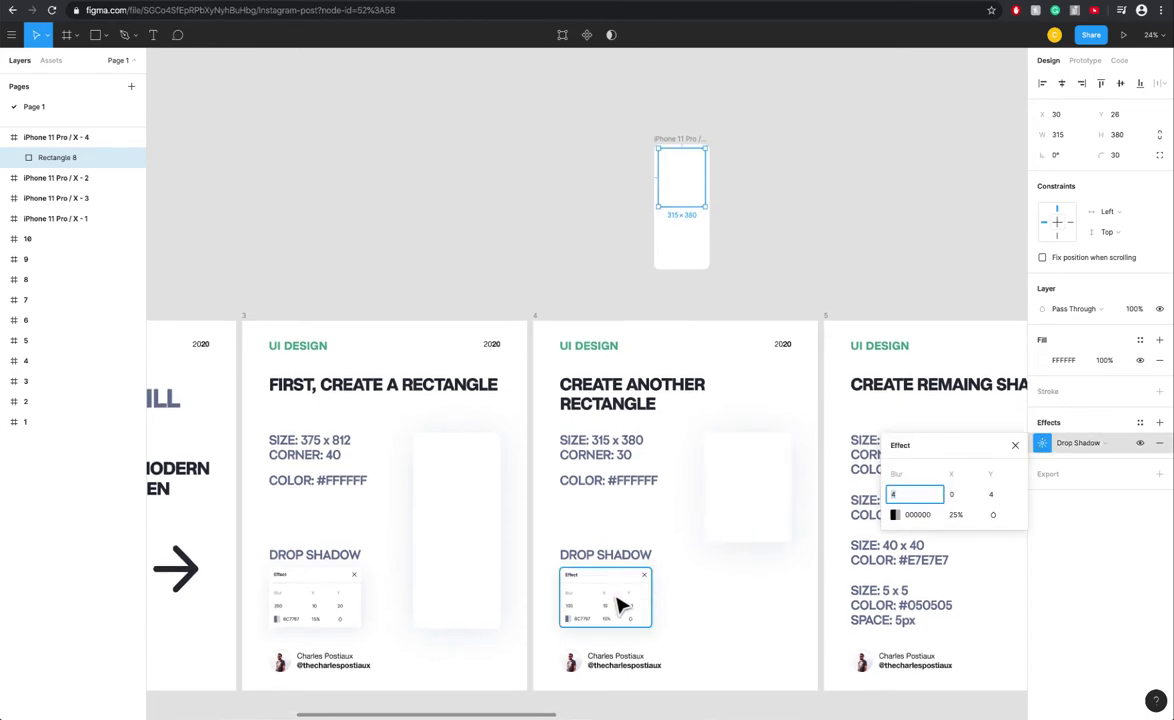
{"action": "scroll", "coordinate": [620, 625], "scroll_direction": "up", "scroll_amount": 3}
{"action": "scroll", "coordinate": [598, 610], "scroll_direction": "down", "scroll_amount": 1}
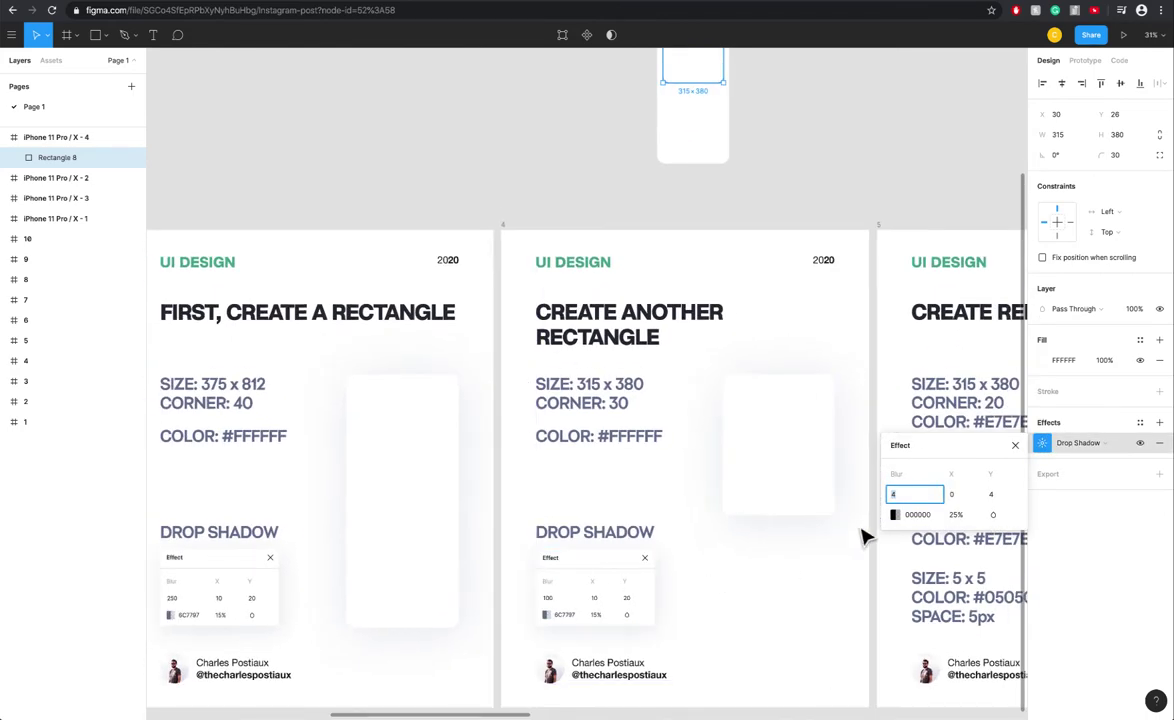
{"action": "left_click", "coordinate": [925, 517]}
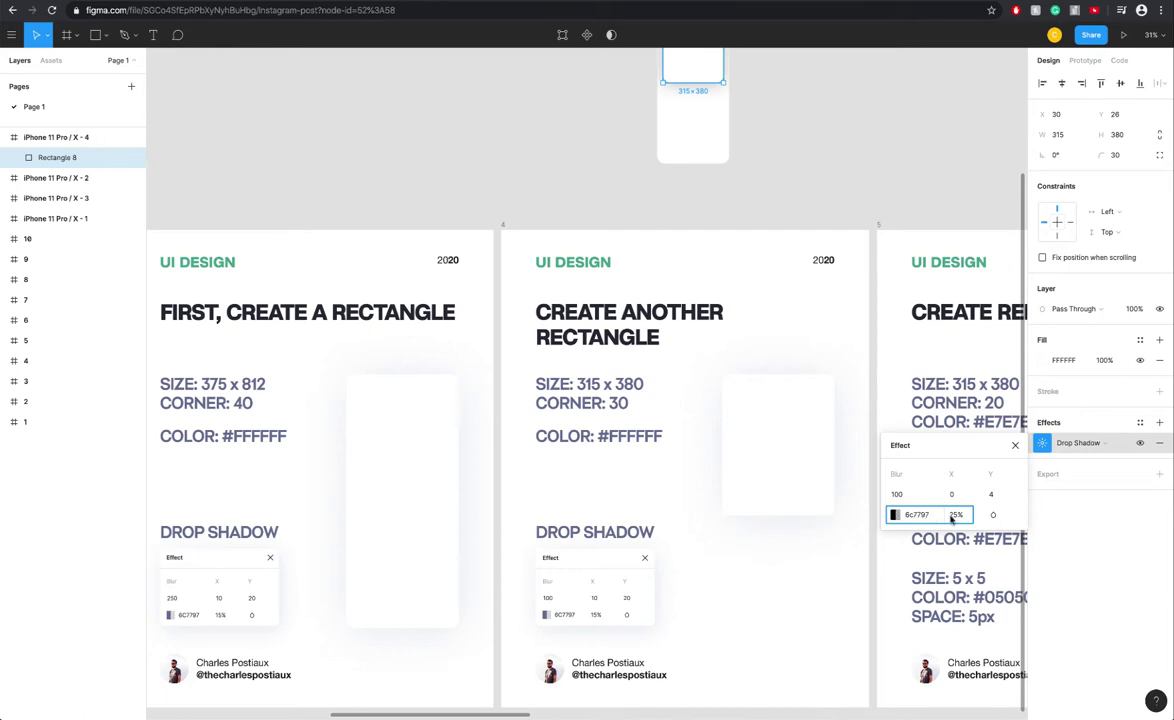
{"action": "key", "text": "Return"}
{"action": "type", "text": "15"}
{"action": "key", "text": "Return"}
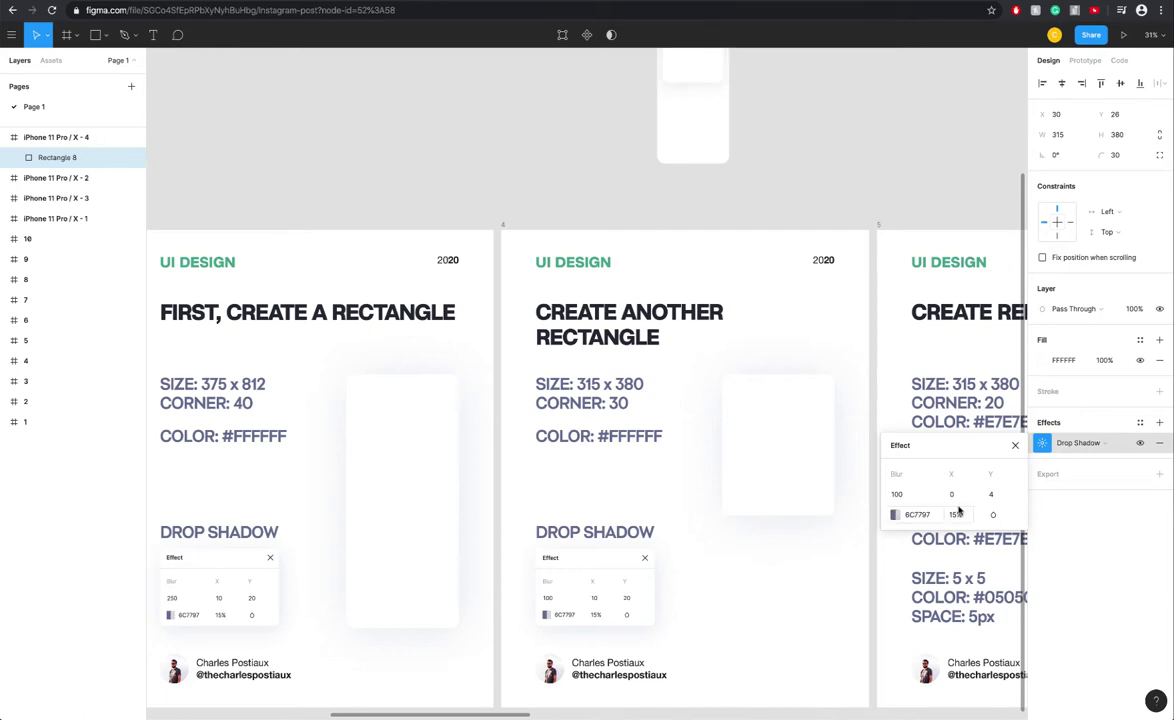
{"action": "type", "text": "1"}
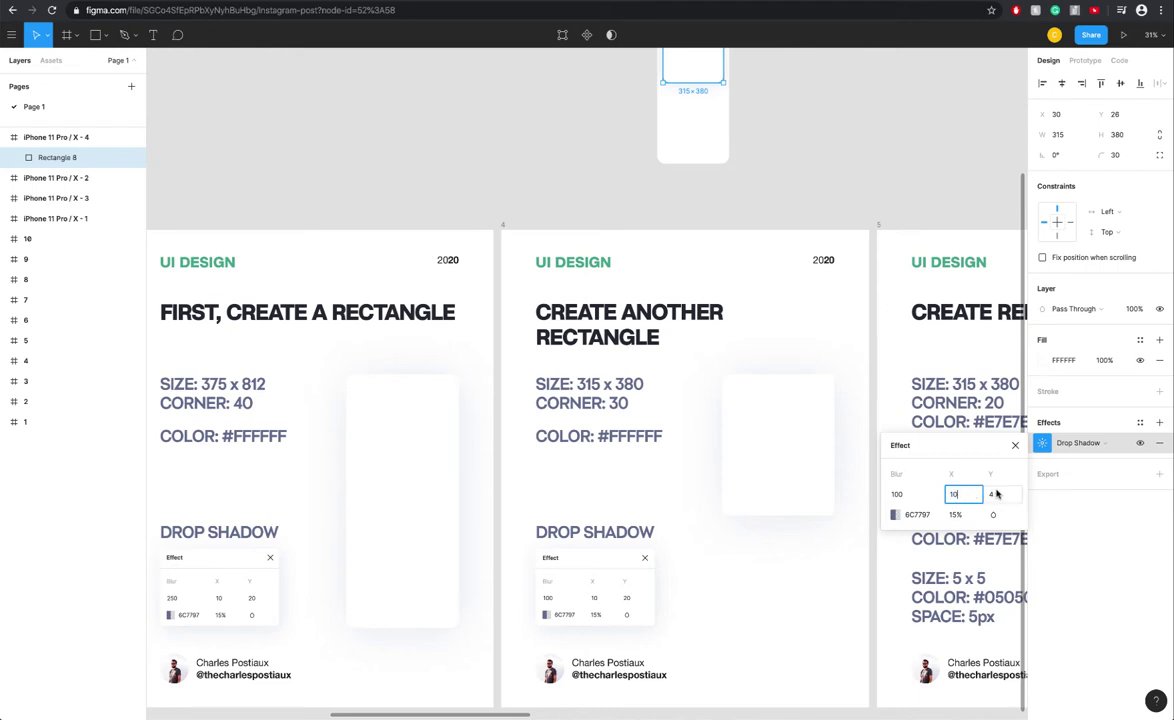
{"action": "left_click", "coordinate": [1000, 495]}
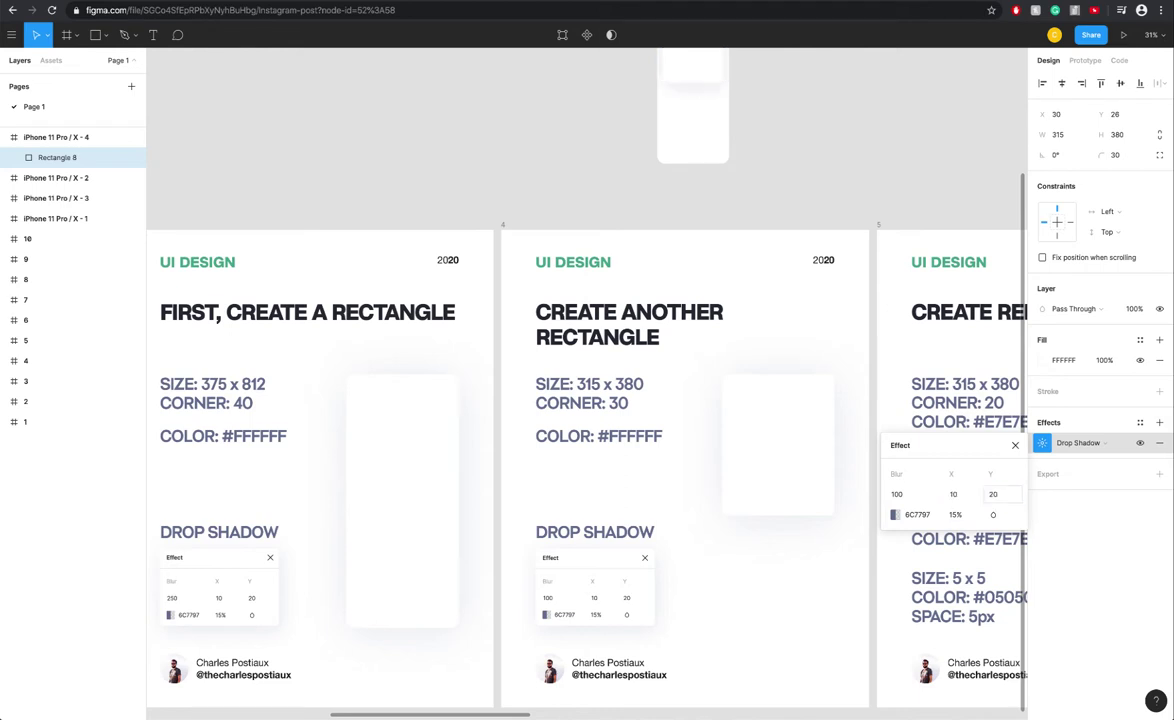
{"action": "scroll", "coordinate": [800, 425], "scroll_direction": "up", "scroll_amount": 3}
{"action": "scroll", "coordinate": [800, 425], "scroll_direction": "right", "scroll_amount": 2}
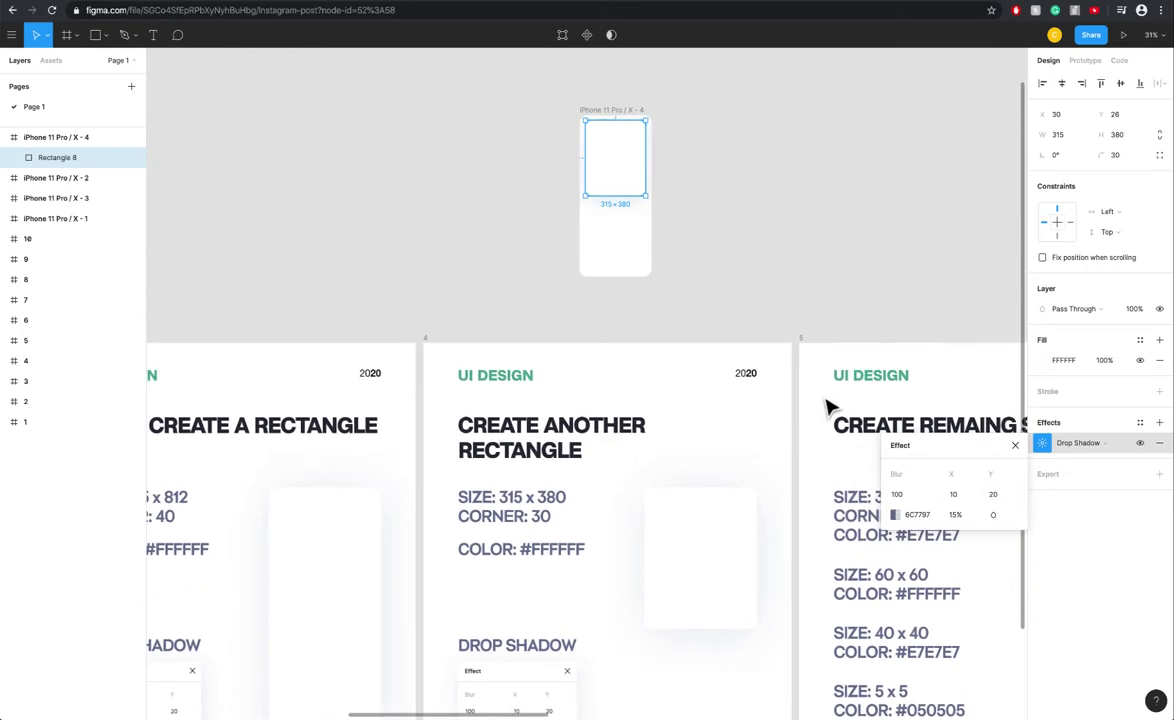
{"action": "left_click", "coordinate": [1015, 446]}
- Move the whole iPhone frame further right on the canvas
{"action": "left_click", "coordinate": [768, 199]}
{"action": "scroll", "coordinate": [810, 210], "scroll_direction": "right", "scroll_amount": 3}
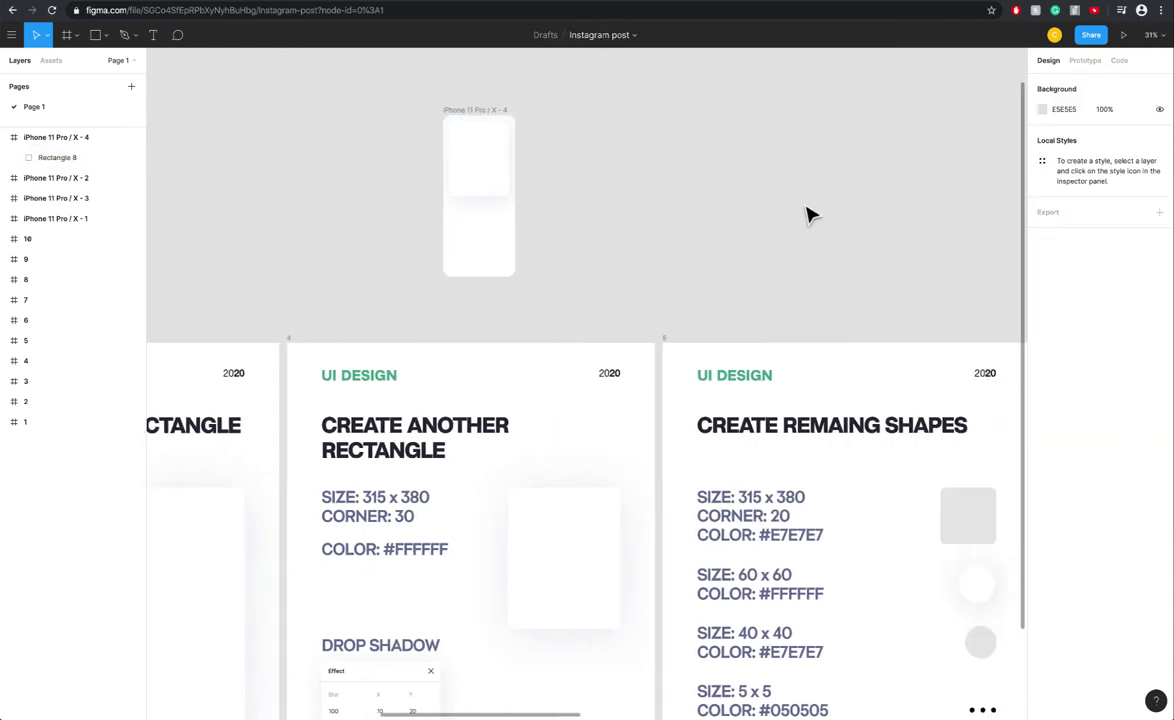
{"action": "left_click", "coordinate": [506, 153]}
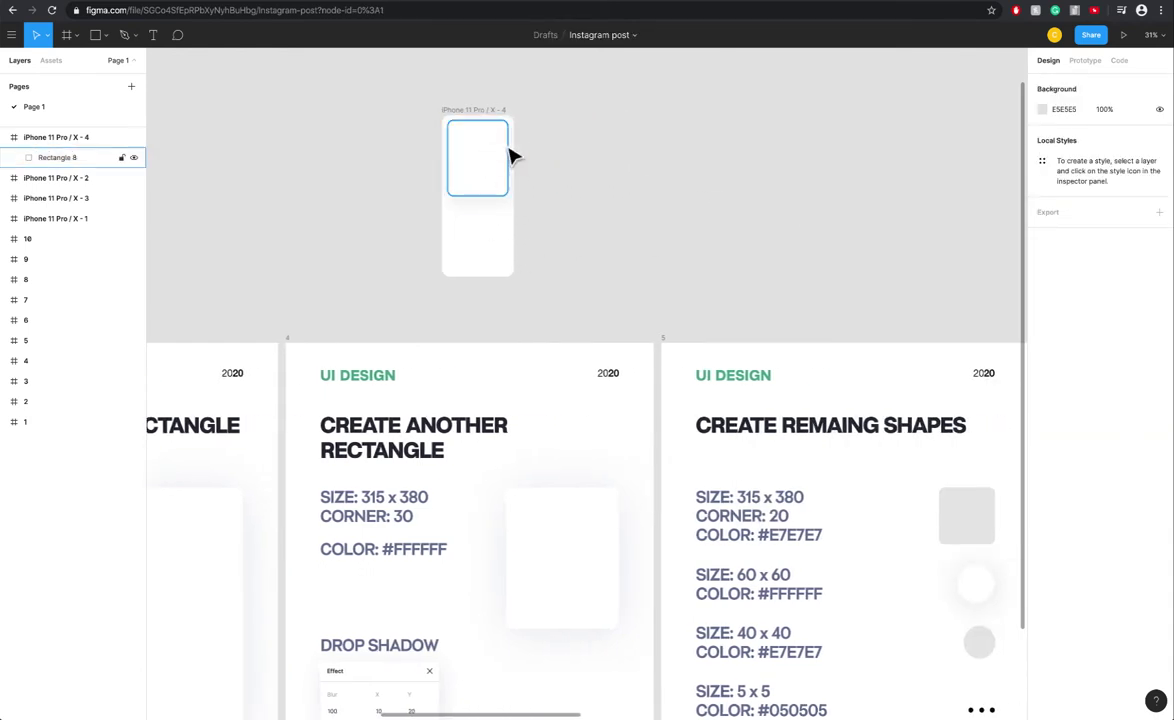
{"action": "left_click", "coordinate": [493, 249]}
{"action": "left_click_drag", "start_coordinate": [514, 251], "coordinate": [867, 238]}
{"action": "scroll", "coordinate": [739, 268], "scroll_direction": "right", "scroll_amount": 2}
{"action": "scroll", "coordinate": [739, 268], "scroll_direction": "right", "scroll_amount": 3}
{"action": "left_click", "coordinate": [749, 262]}
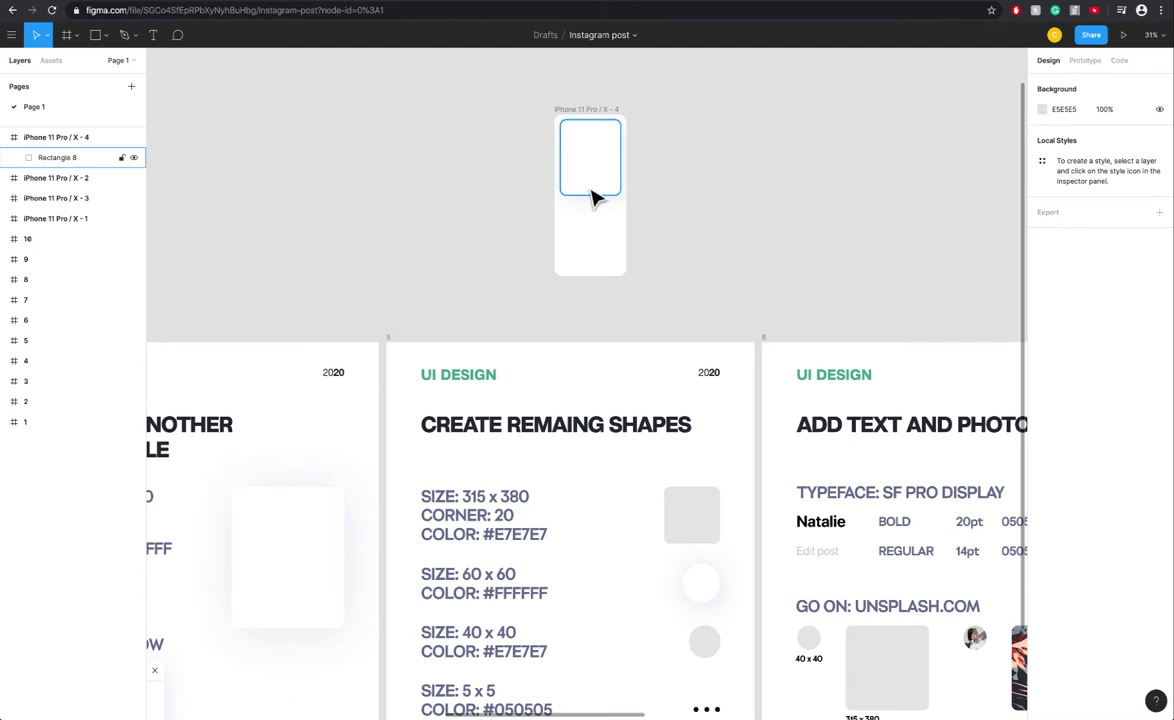
- Draw a new rectangle in the iPhone frame and size it 315×380
{"action": "key", "text": "r"}
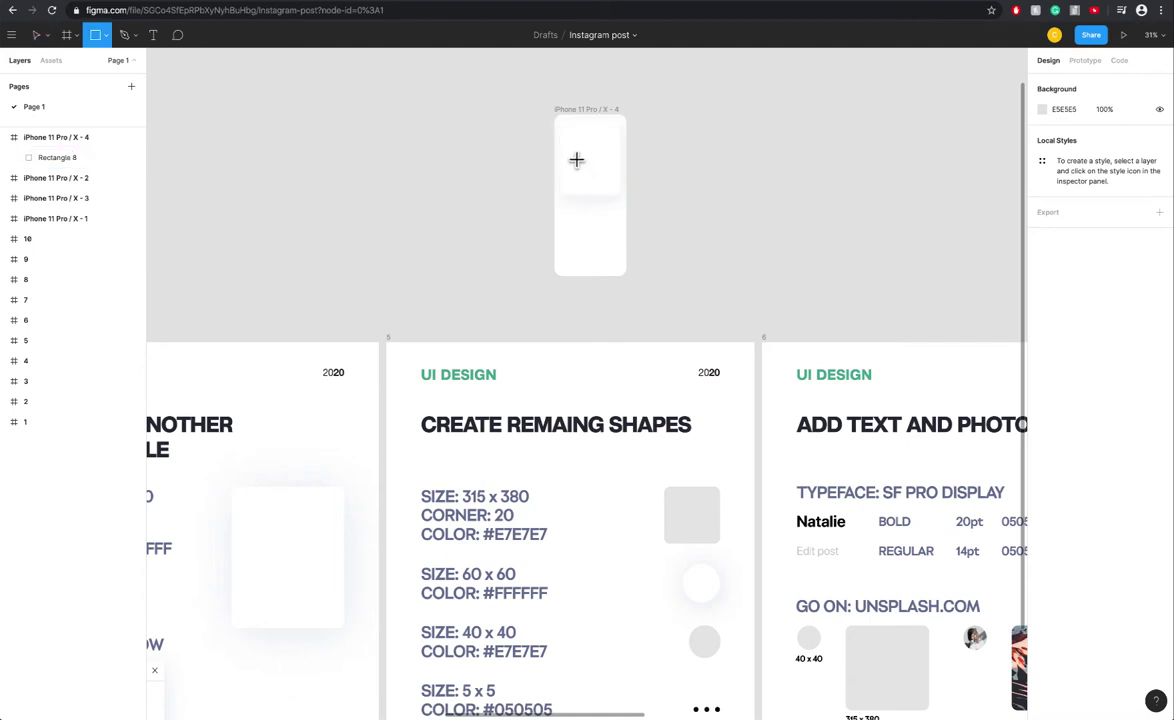
{"action": "left_click_drag", "start_coordinate": [586, 168], "coordinate": [607, 189]}
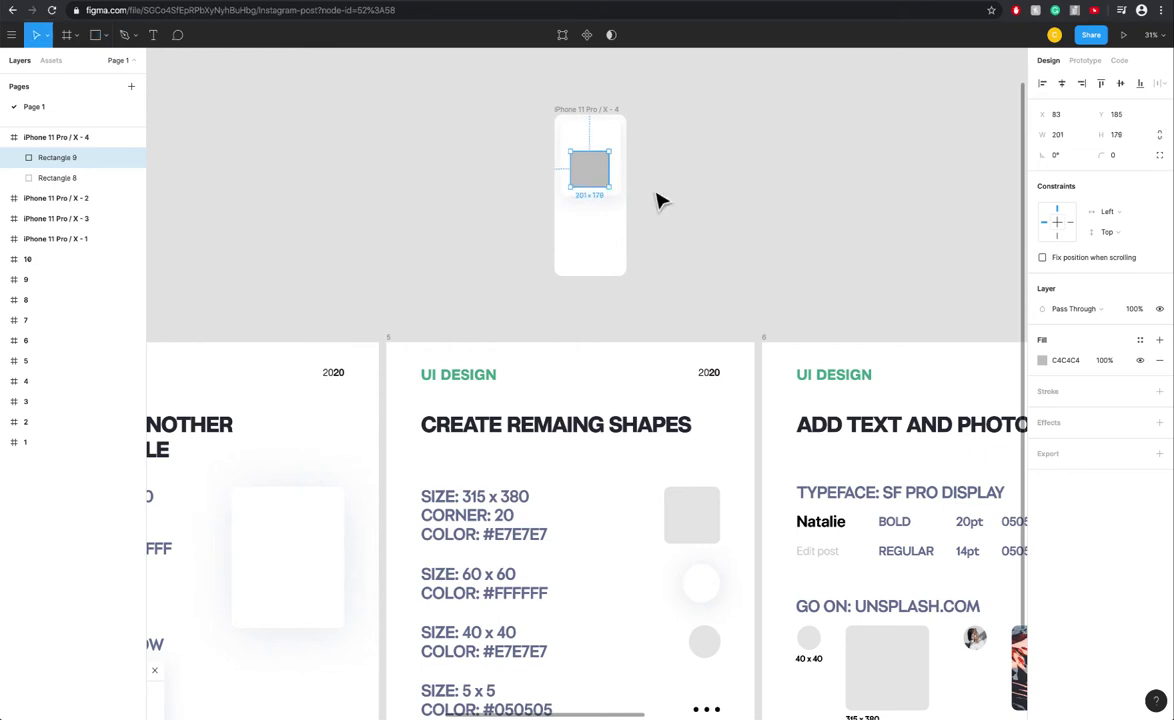
{"action": "left_click", "coordinate": [1072, 136]}
{"action": "type", "text": "315"}
{"action": "key", "text": "Tab"}
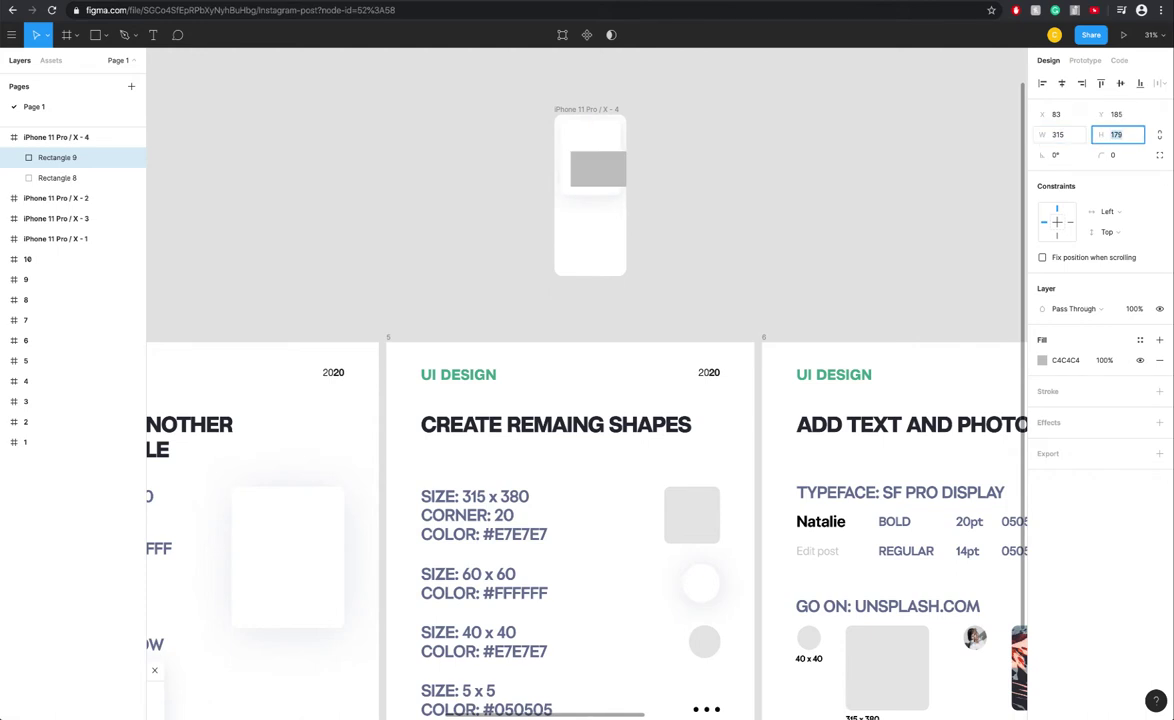
{"action": "type", "text": "380"}
{"action": "key", "text": "Return"}
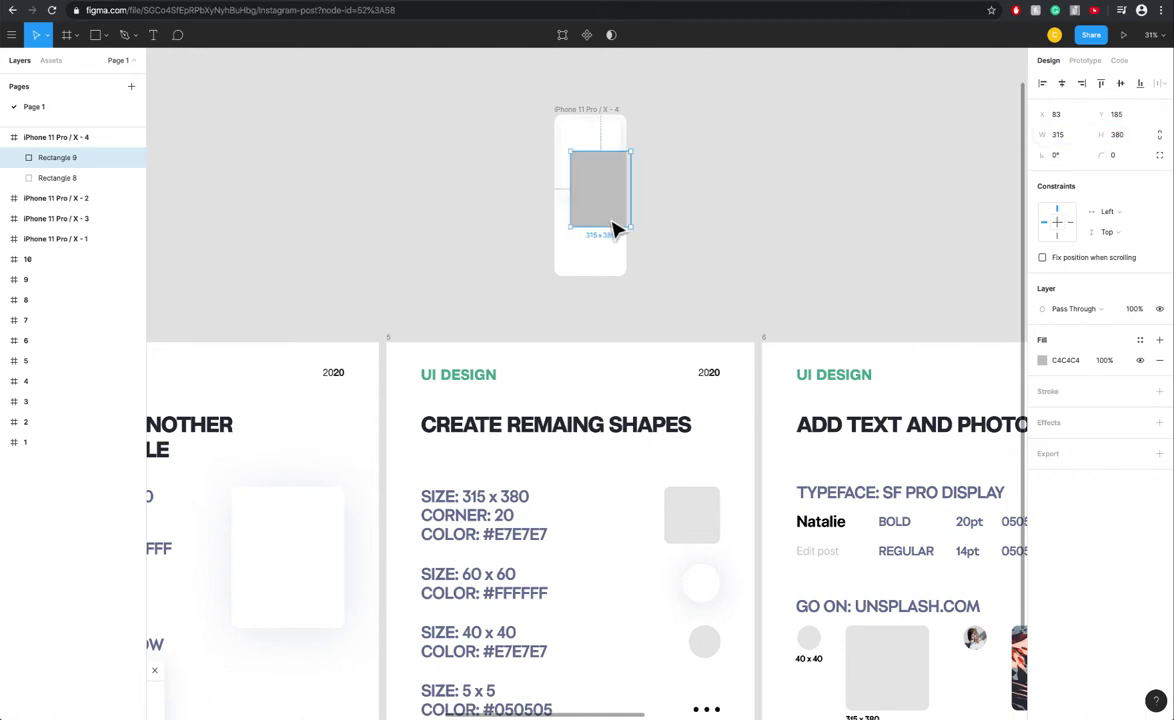
- Move the grey rectangle lower to X 30, Y 295, then inspect the reference photo rectangle
{"action": "left_click_drag", "start_coordinate": [597, 222], "coordinate": [591, 186]}
{"action": "scroll", "coordinate": [624, 295], "scroll_direction": "left", "scroll_amount": 5}
{"action": "scroll", "coordinate": [624, 295], "scroll_direction": "right", "scroll_amount": 5}
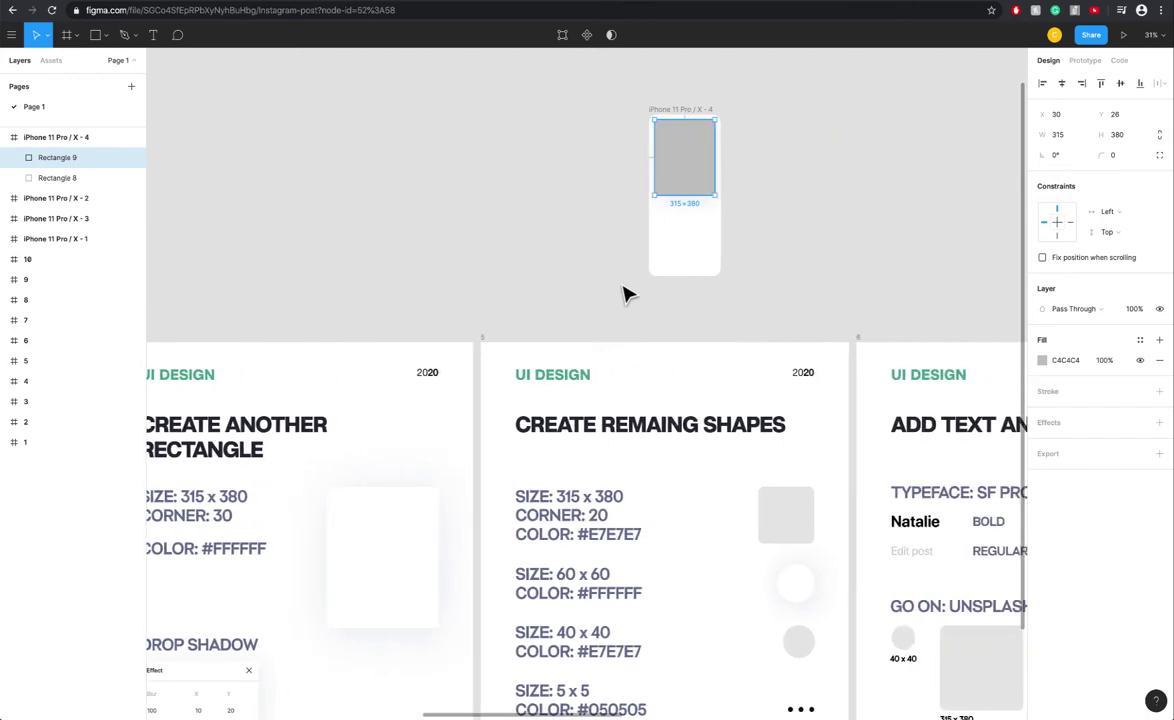
{"action": "scroll", "coordinate": [624, 295], "scroll_direction": "down", "scroll_amount": 1}
{"action": "scroll", "coordinate": [624, 295], "scroll_direction": "down", "scroll_amount": 2}
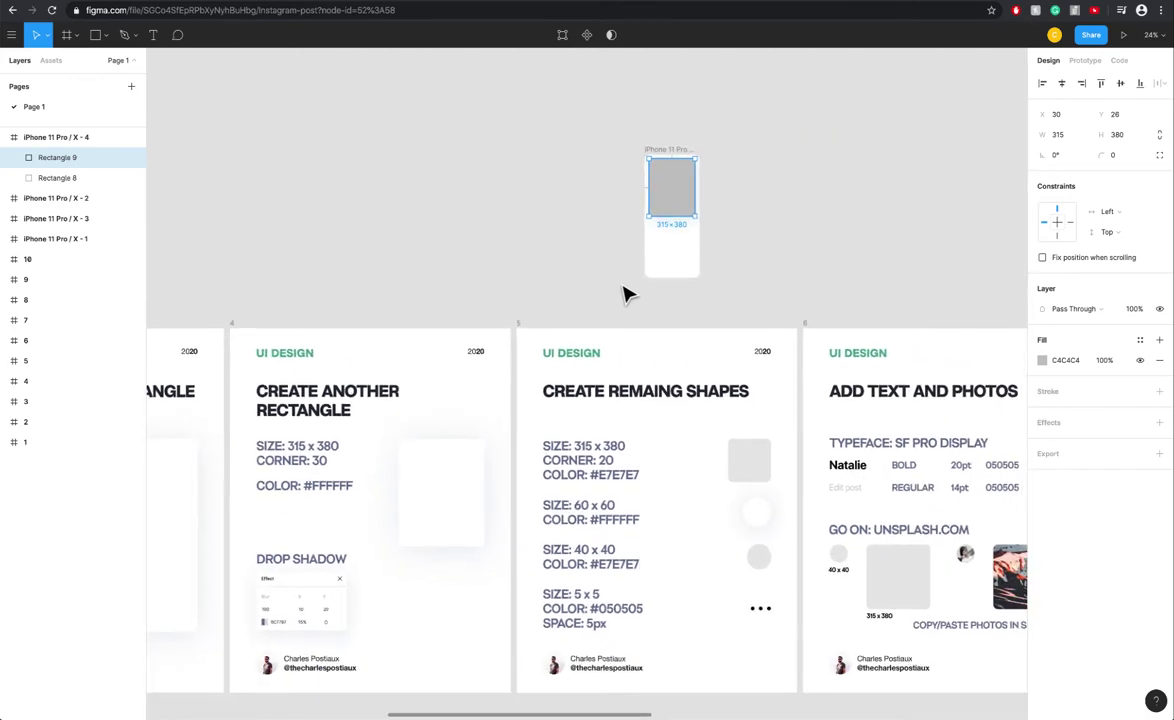
{"action": "scroll", "coordinate": [629, 293], "scroll_direction": "up", "scroll_amount": 3}
{"action": "left_click_drag", "start_coordinate": [676, 180], "coordinate": [692, 226]}
{"action": "scroll", "coordinate": [660, 212], "scroll_direction": "down", "scroll_amount": 2}
{"action": "scroll", "coordinate": [659, 210], "scroll_direction": "up", "scroll_amount": 2}
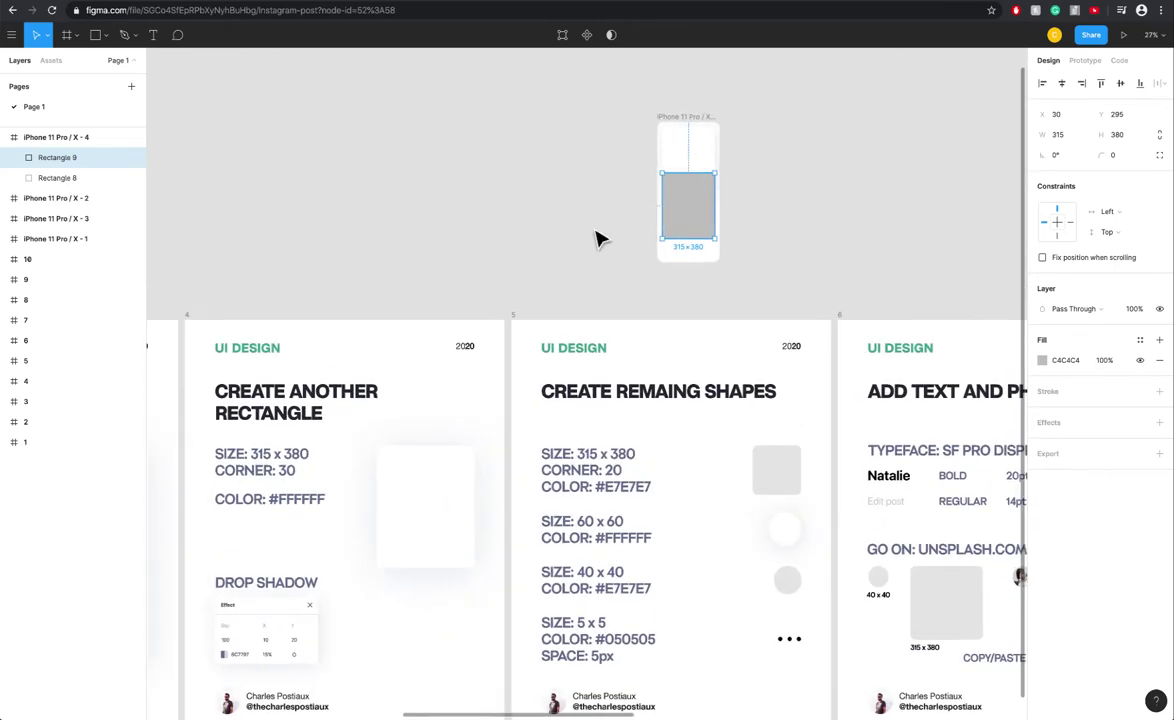
{"action": "scroll", "coordinate": [593, 237], "scroll_direction": "left", "scroll_amount": 8}
{"action": "scroll", "coordinate": [595, 237], "scroll_direction": "up", "scroll_amount": 4}
{"action": "scroll", "coordinate": [585, 265], "scroll_direction": "left", "scroll_amount": 3}
{"action": "left_click", "coordinate": [572, 296]}
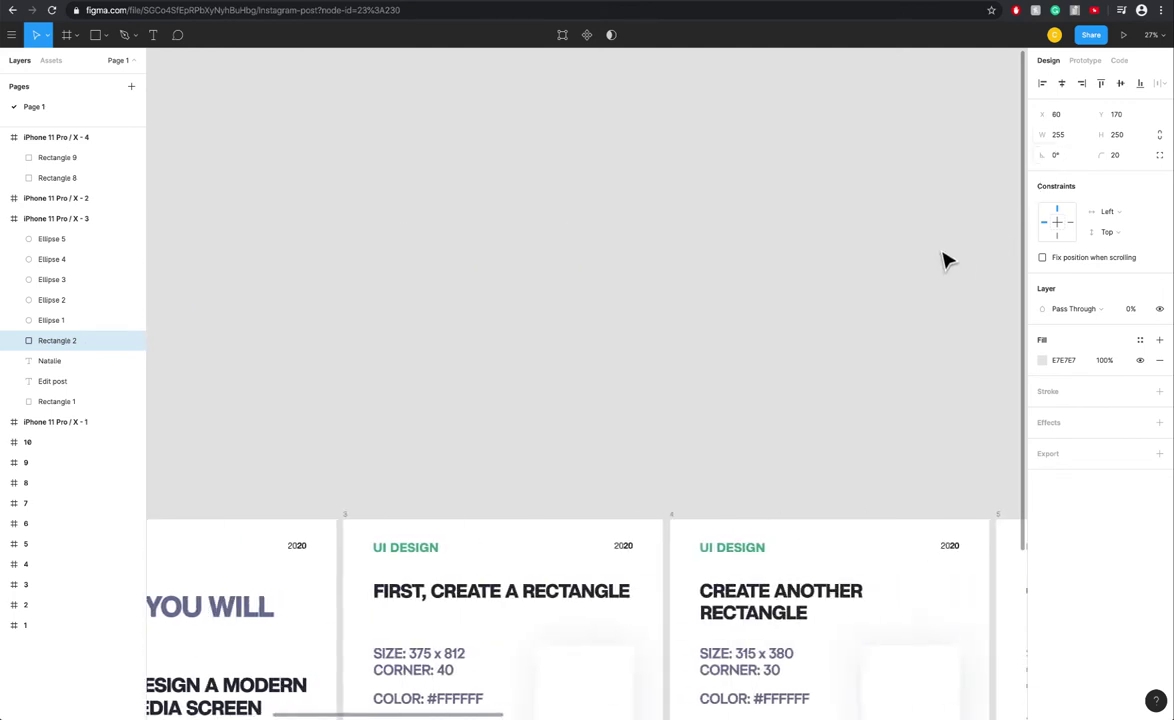
- Replace Rectangle 9 with the copied Rectangle 2 pasted into the phone frame
{"action": "scroll", "coordinate": [945, 262], "scroll_direction": "right", "scroll_amount": 10}
{"action": "scroll", "coordinate": [527, 414], "scroll_direction": "up", "scroll_amount": 5}
{"action": "left_click", "coordinate": [550, 422]}
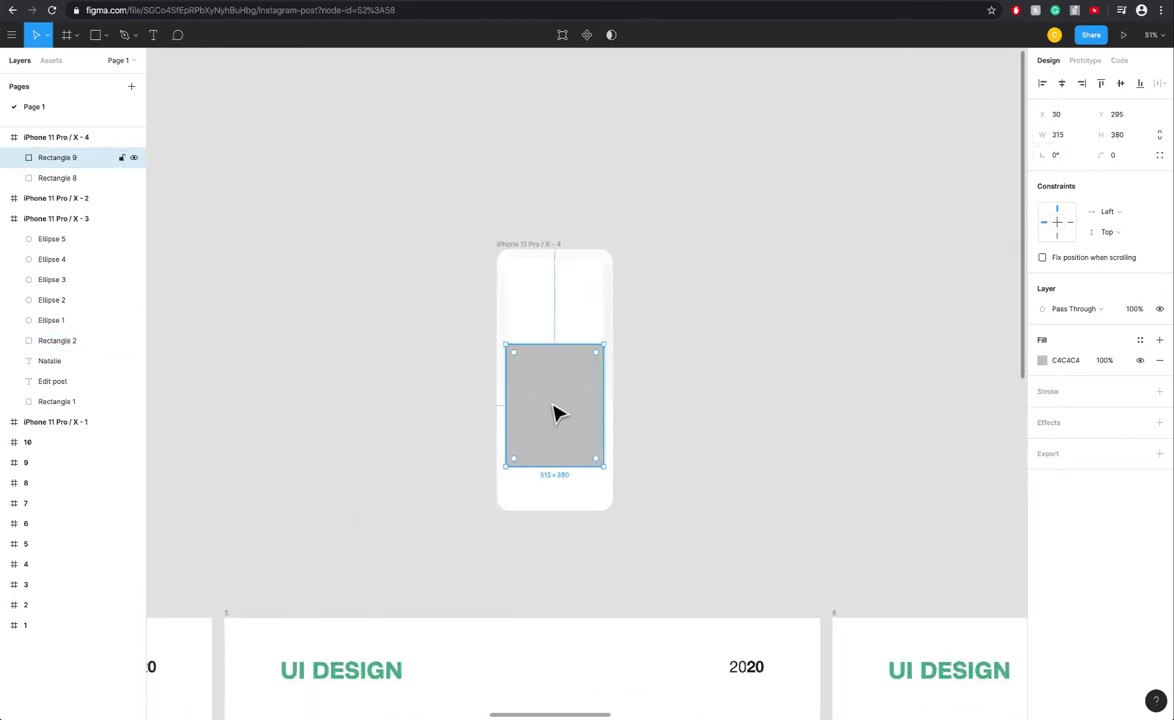
{"action": "key", "text": "Delete"}
{"action": "key", "text": "ctrl+v"}
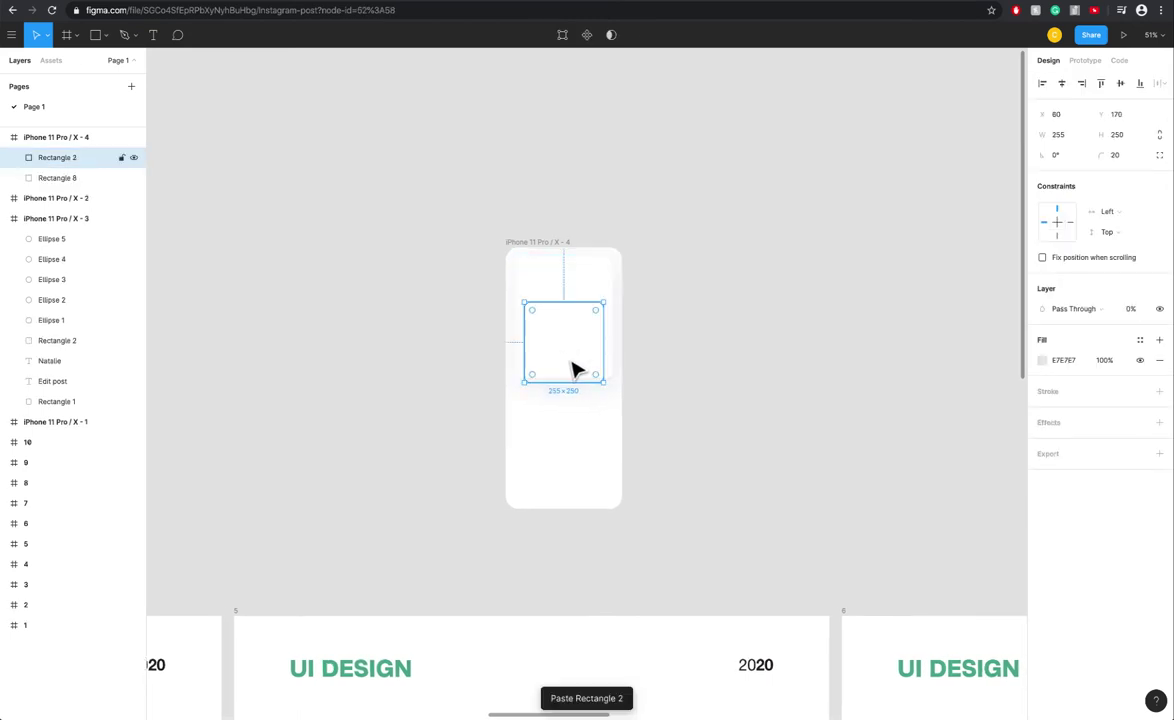
- Move Rectangle 2 up to Y 136 and set its opacity to 100%
{"action": "scroll", "coordinate": [789, 385], "scroll_direction": "down", "scroll_amount": 3}
{"action": "scroll", "coordinate": [781, 388], "scroll_direction": "down", "scroll_amount": 3}
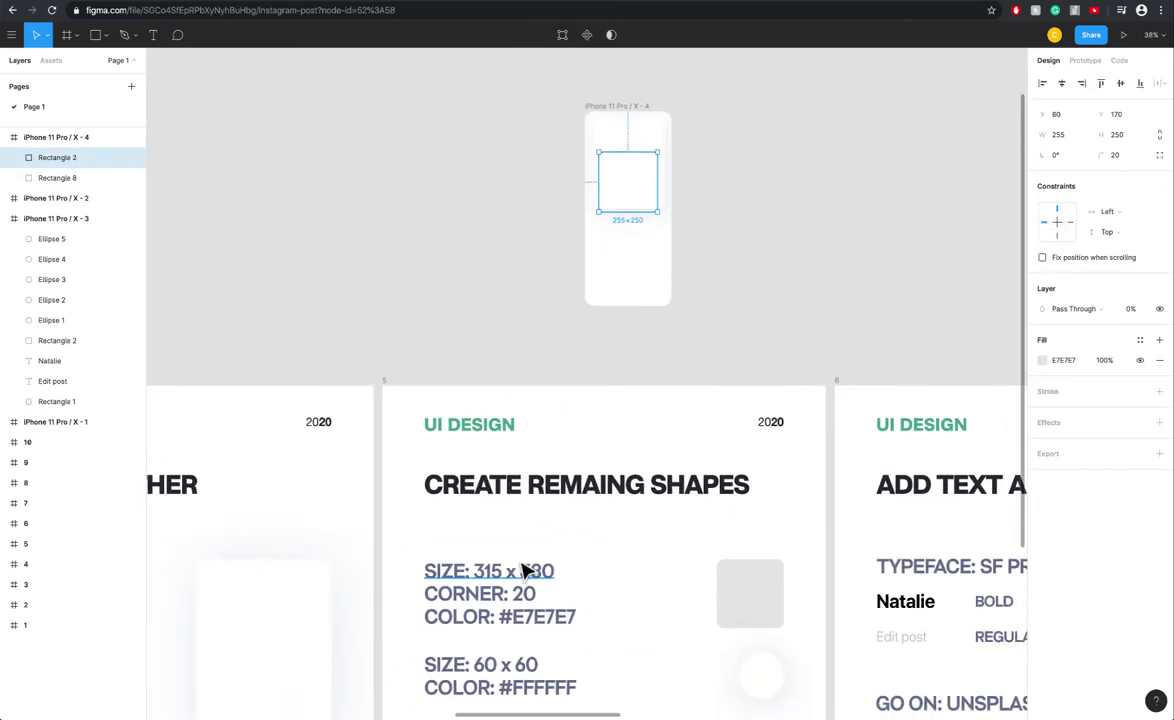
{"action": "scroll", "coordinate": [908, 270], "scroll_direction": "up", "scroll_amount": 2}
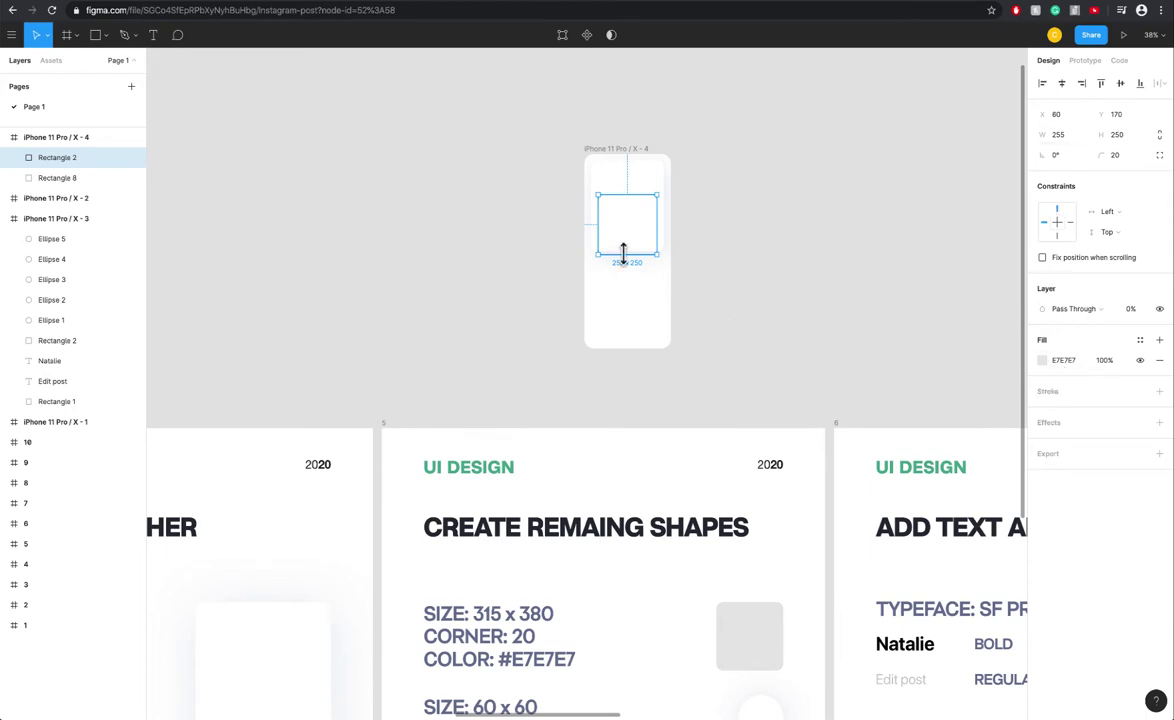
{"action": "left_click_drag", "start_coordinate": [626, 248], "coordinate": [628, 240]}
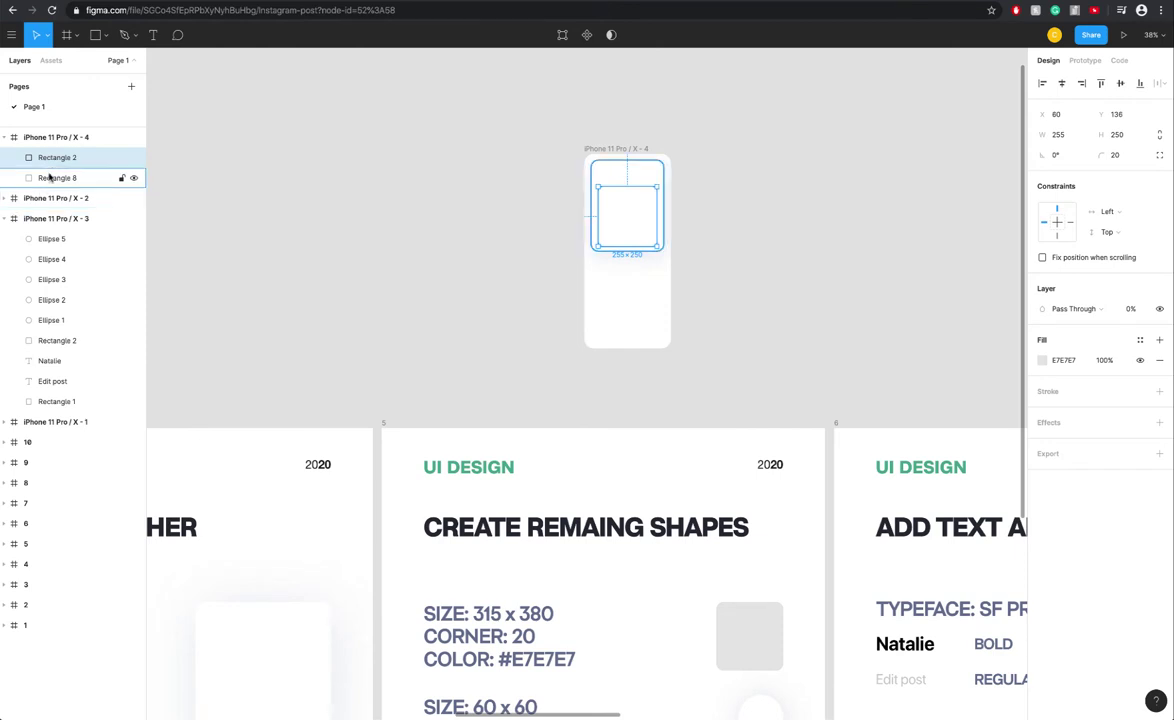
{"action": "left_click", "coordinate": [48, 177]}
{"action": "left_click", "coordinate": [50, 157]}
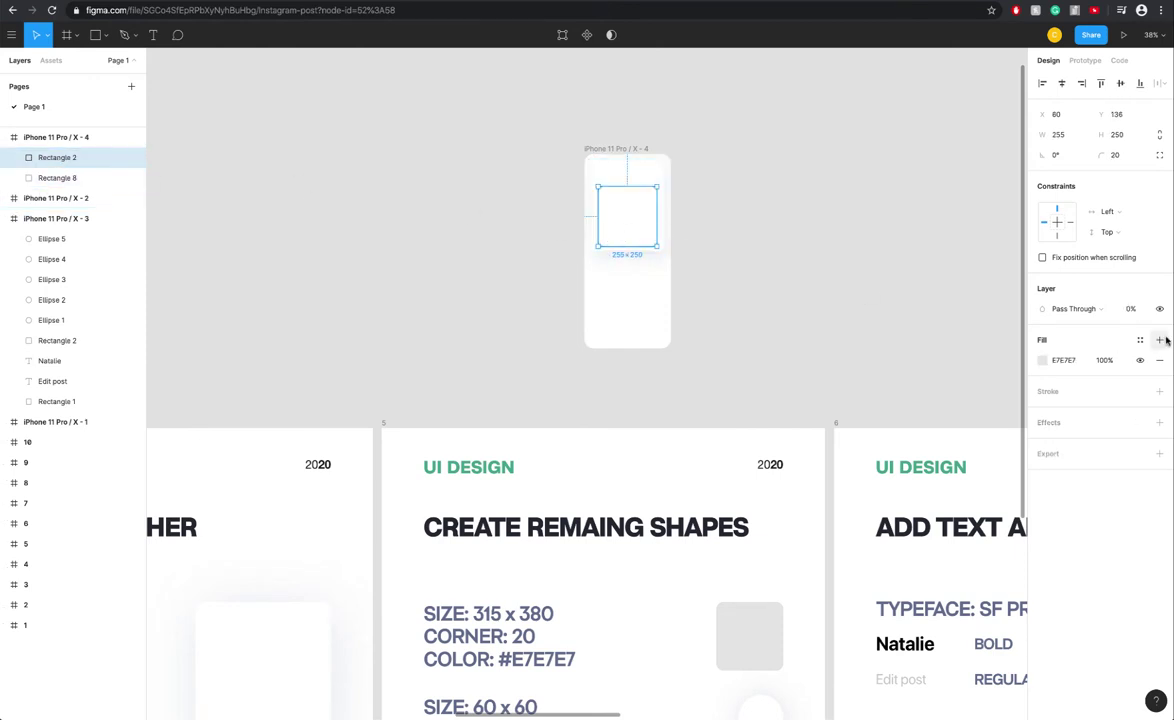
{"action": "left_click", "coordinate": [797, 314]}
{"action": "left_click", "coordinate": [650, 241]}
{"action": "key", "text": "0"}
{"action": "scroll", "coordinate": [650, 316], "scroll_direction": "down", "scroll_amount": 3}
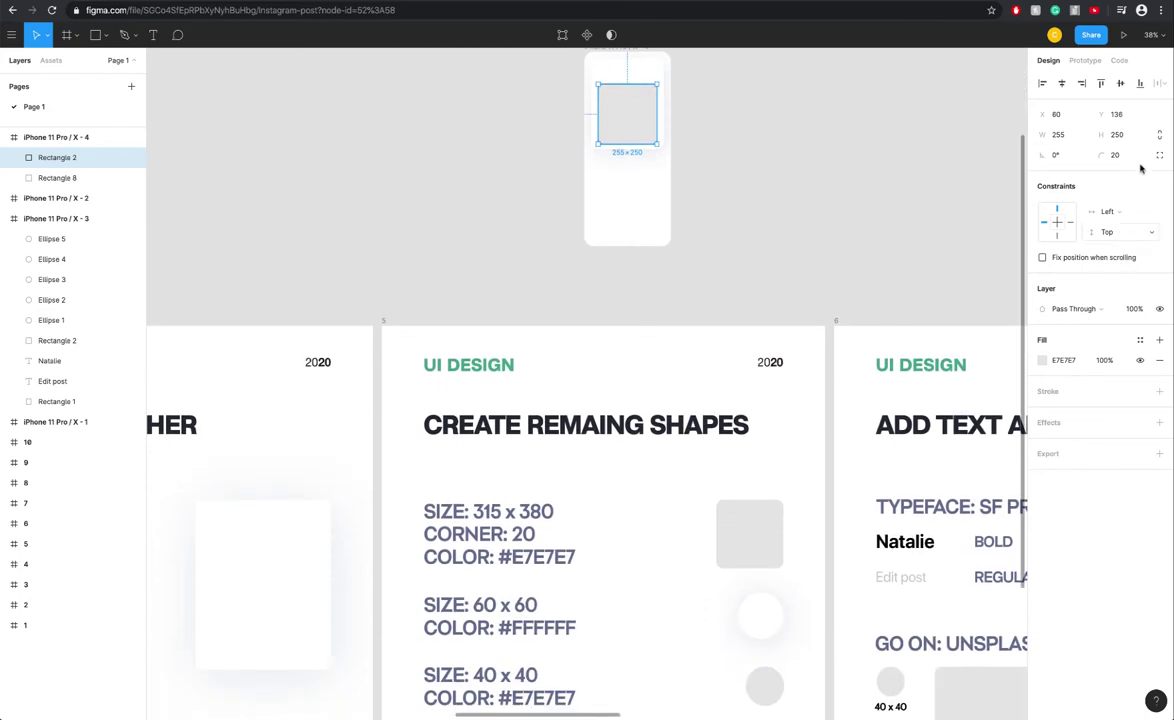
{"action": "left_click", "coordinate": [632, 180]}
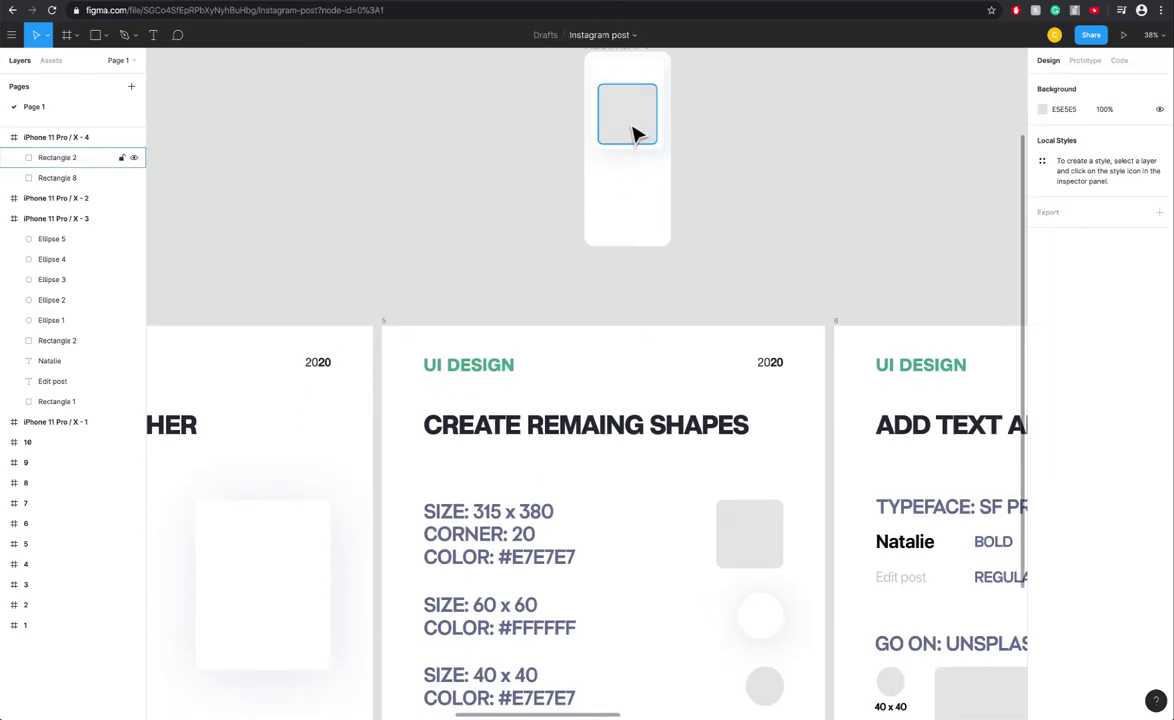
{"action": "left_click", "coordinate": [638, 142]}
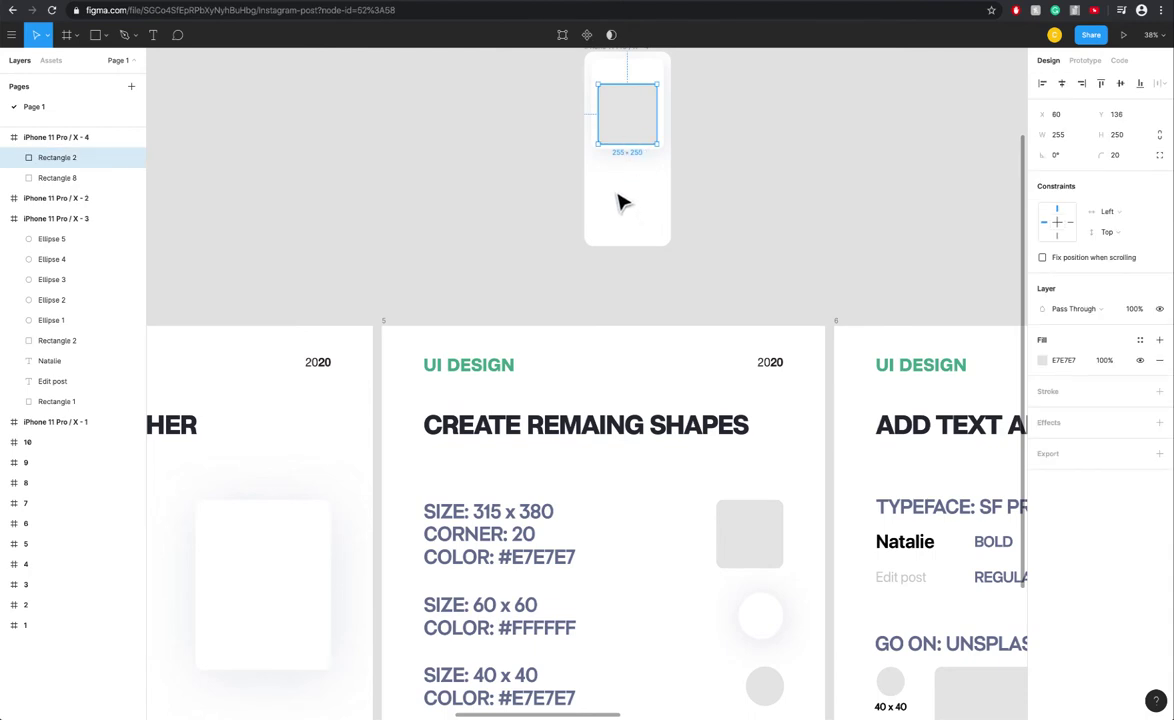
- Draw a #C4C4C4 circle below the photo and size it 60×60
{"action": "key", "text": "o"}
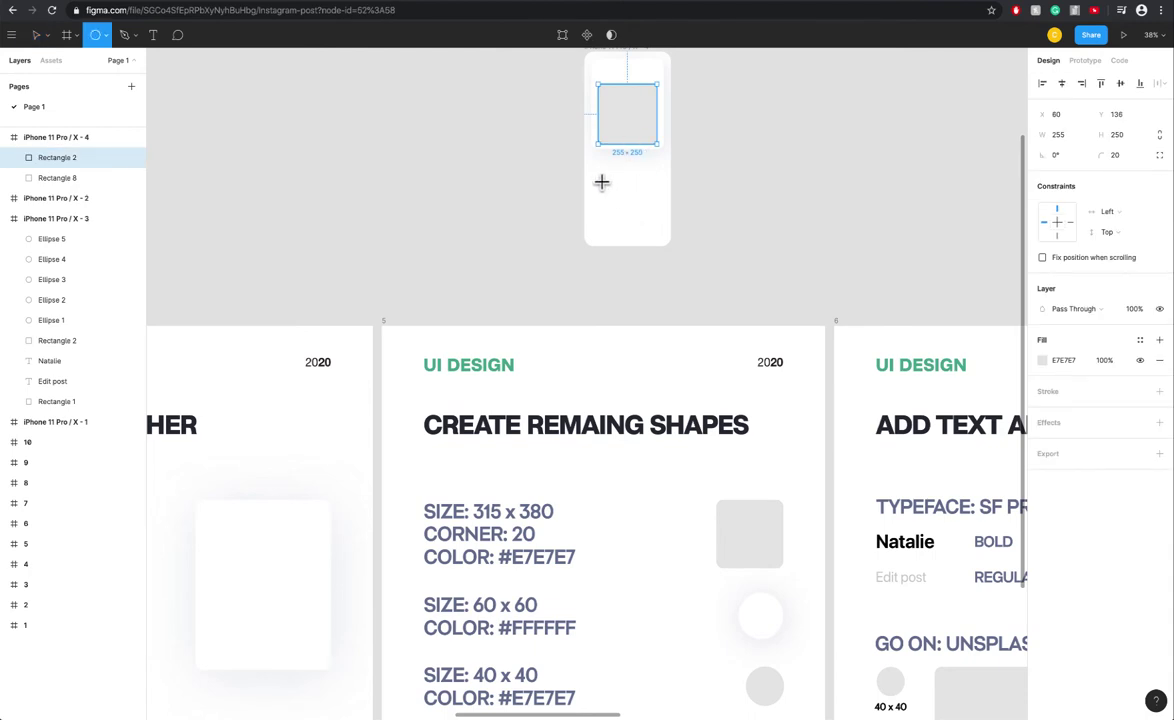
{"action": "left_click_drag", "start_coordinate": [603, 181], "coordinate": [620, 202]}
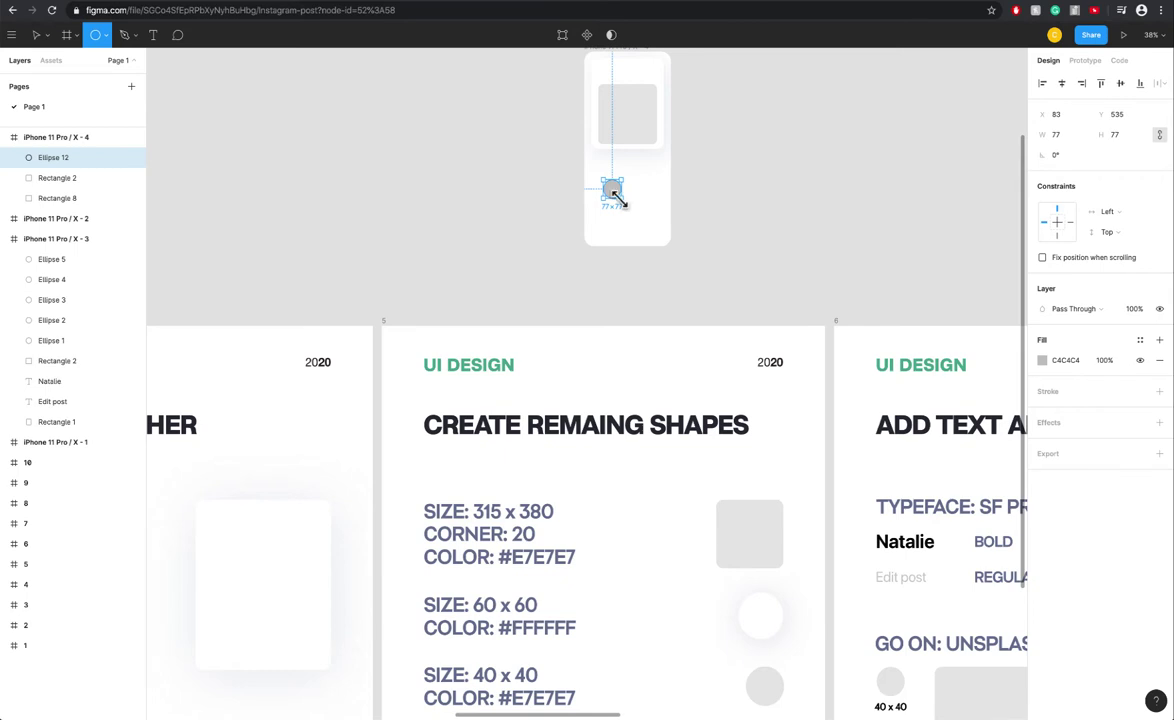
{"action": "left_click", "coordinate": [1073, 139]}
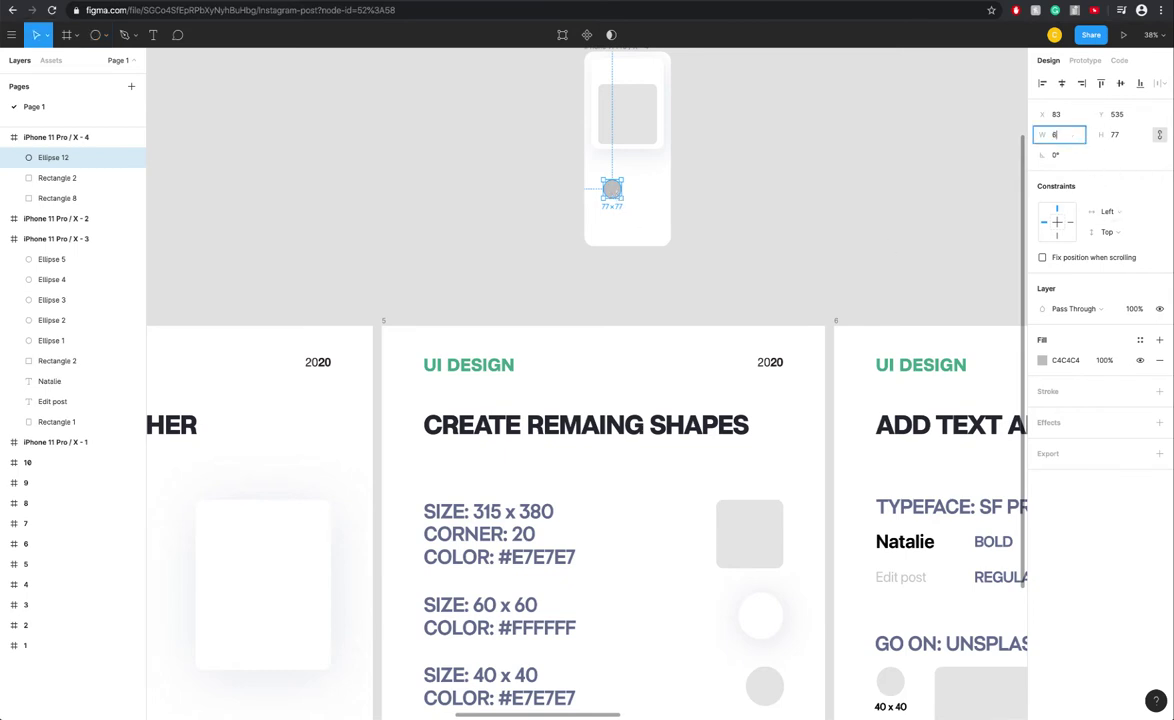
{"action": "key", "text": "Return"}
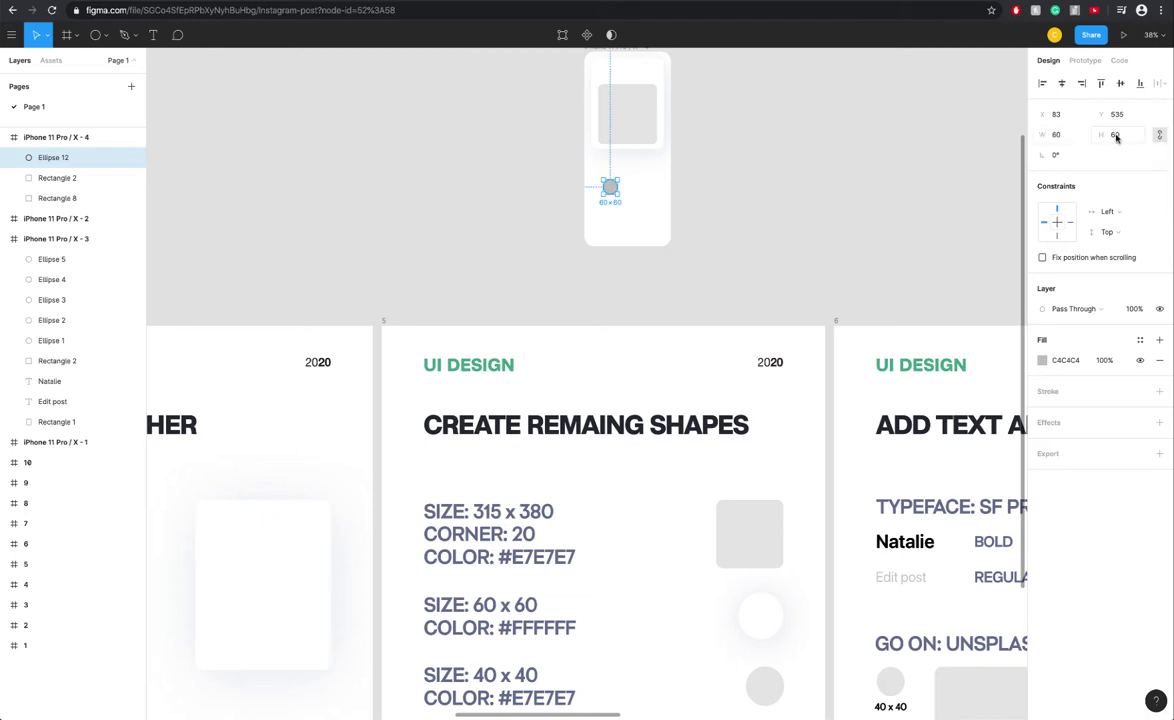
{"action": "key", "text": "Return"}
{"action": "left_click", "coordinate": [1044, 361]}
{"action": "left_click", "coordinate": [650, 225]}
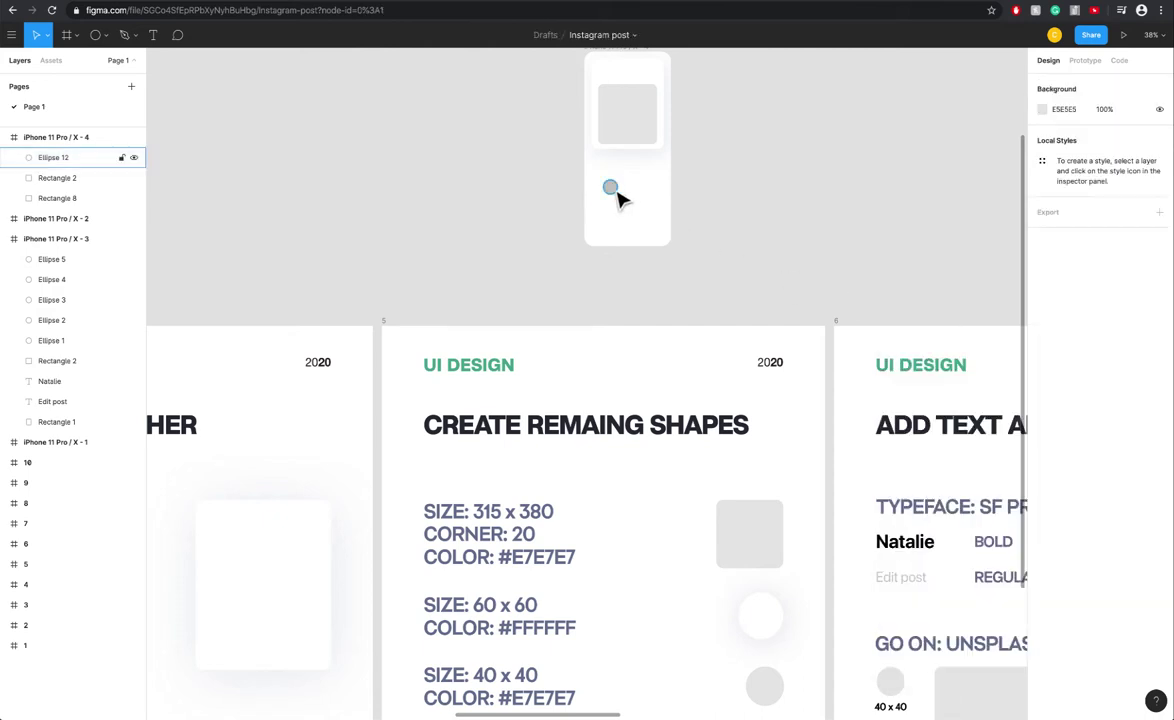
- Duplicate the circle beside it and shrink the copy to 40×40
{"action": "left_click", "coordinate": [612, 188]}
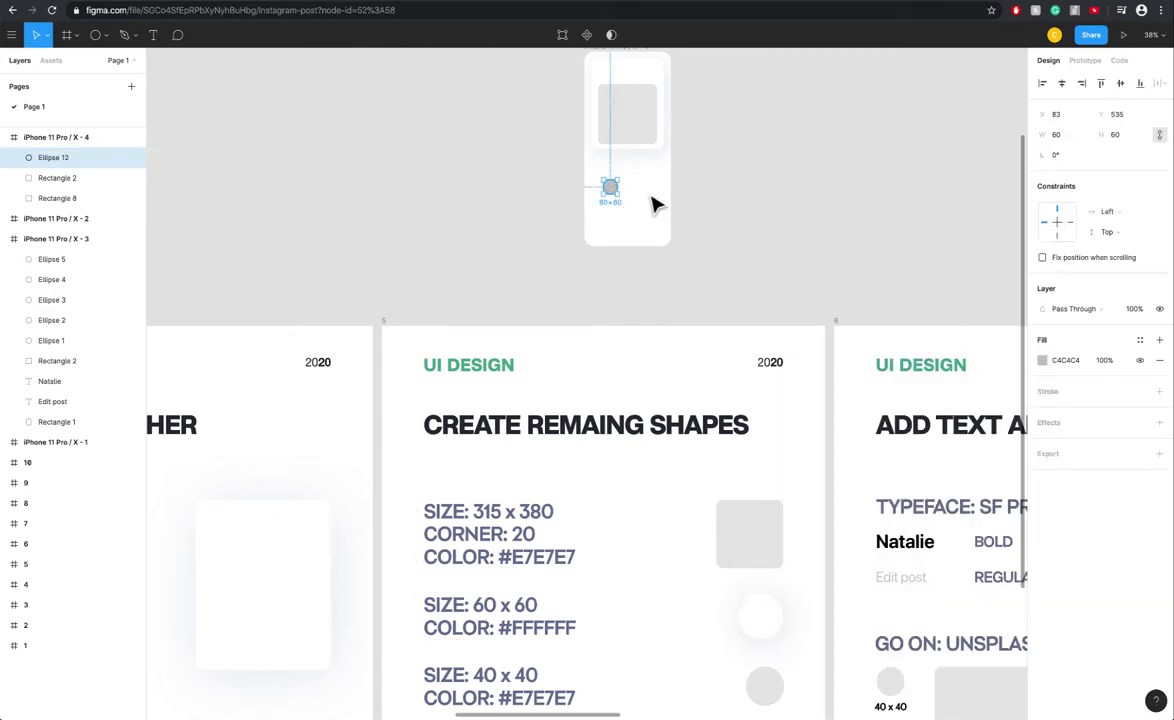
{"action": "key", "text": "super+d"}
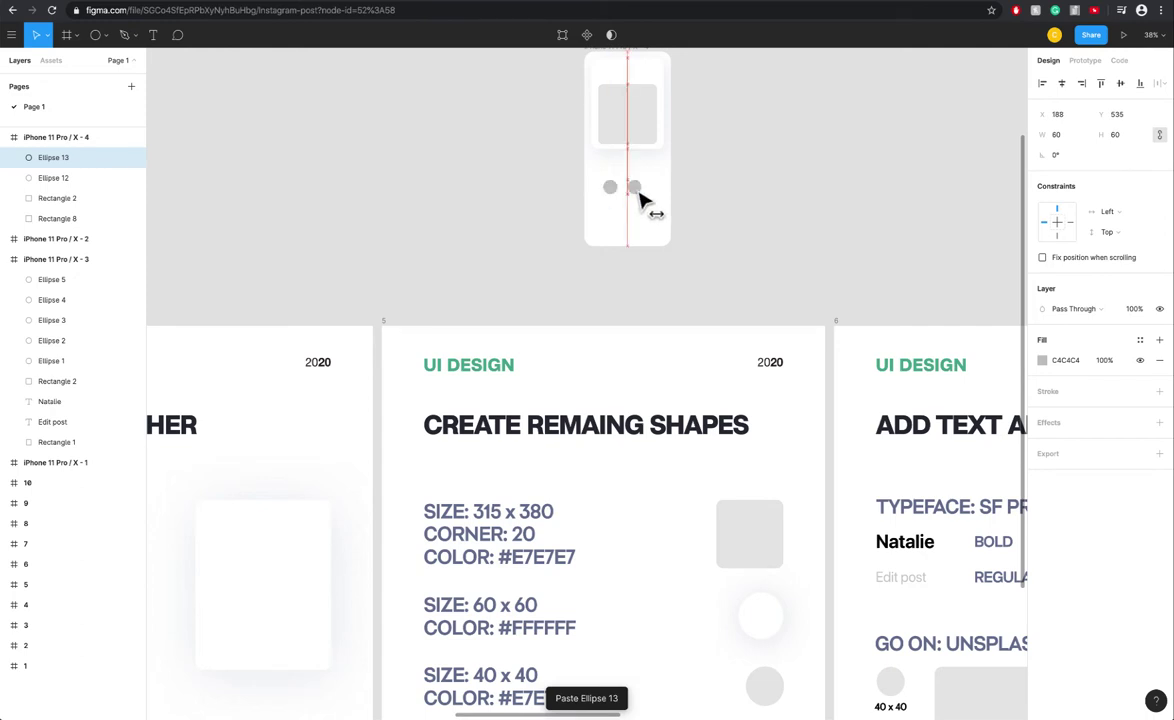
{"action": "scroll", "coordinate": [665, 210], "scroll_direction": "down", "scroll_amount": 2}
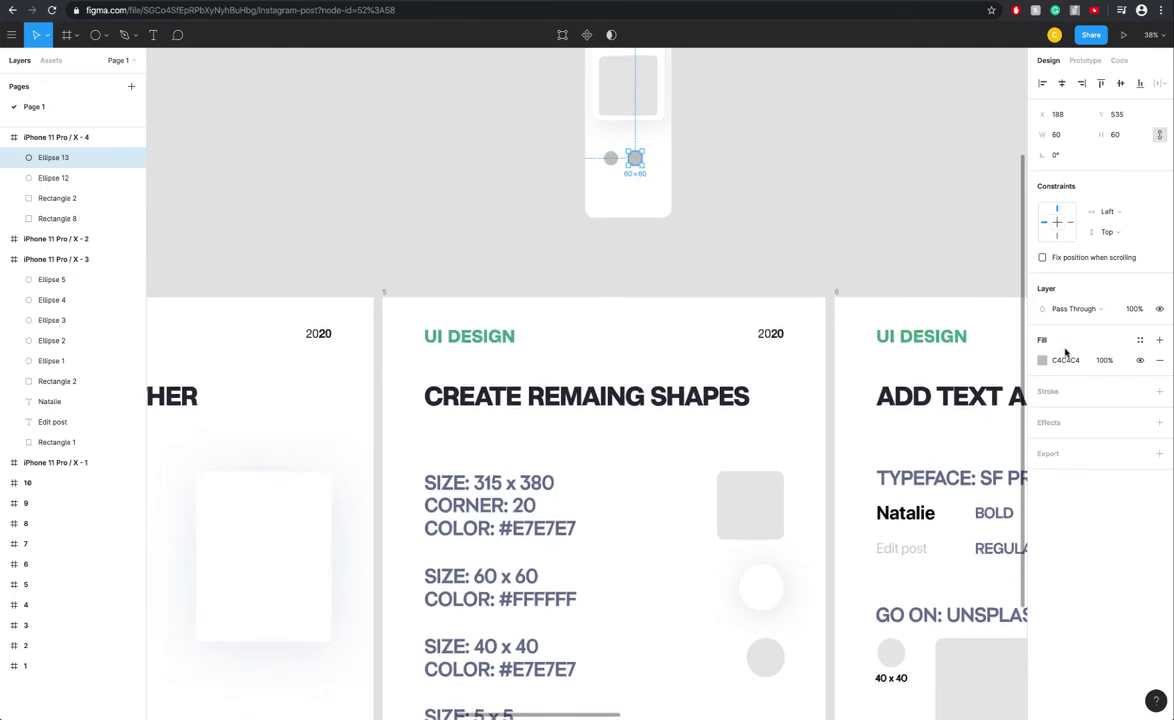
{"action": "left_click", "coordinate": [1065, 134]}
{"action": "type", "text": "40"}
{"action": "key", "text": "Return"}
{"action": "key", "text": "ctrl+Up"}
{"action": "left_click", "coordinate": [785, 173]}
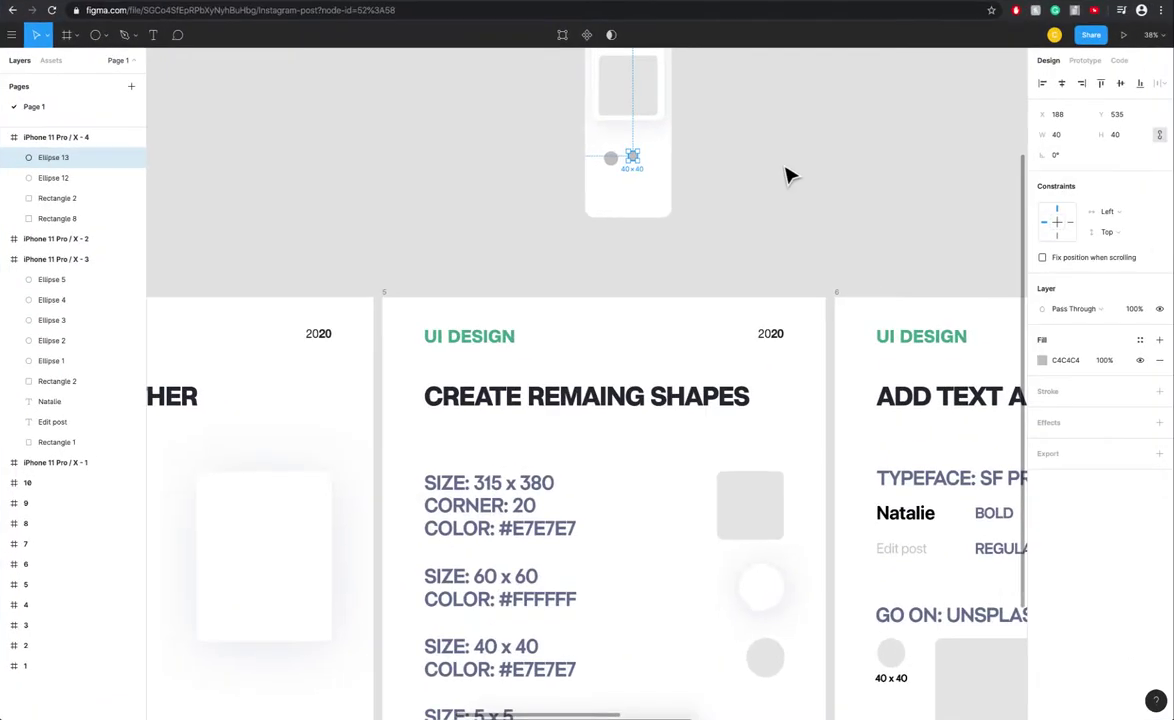
{"action": "left_click", "coordinate": [674, 187]}
{"action": "scroll", "coordinate": [676, 190], "scroll_direction": "down", "scroll_amount": 2}
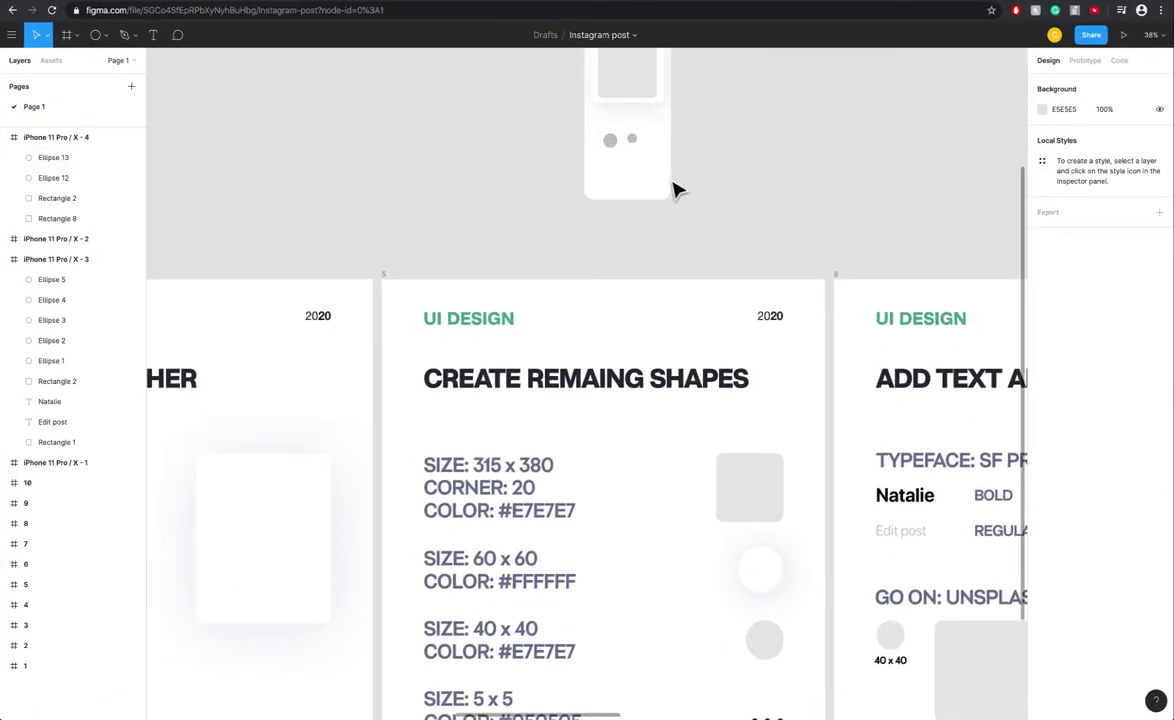
{"action": "scroll", "coordinate": [676, 189], "scroll_direction": "down", "scroll_amount": 4}
{"action": "scroll", "coordinate": [660, 170], "scroll_direction": "up", "scroll_amount": 3}
{"action": "scroll", "coordinate": [647, 141], "scroll_direction": "down", "scroll_amount": 2}
{"action": "scroll", "coordinate": [639, 149], "scroll_direction": "up", "scroll_amount": 2}
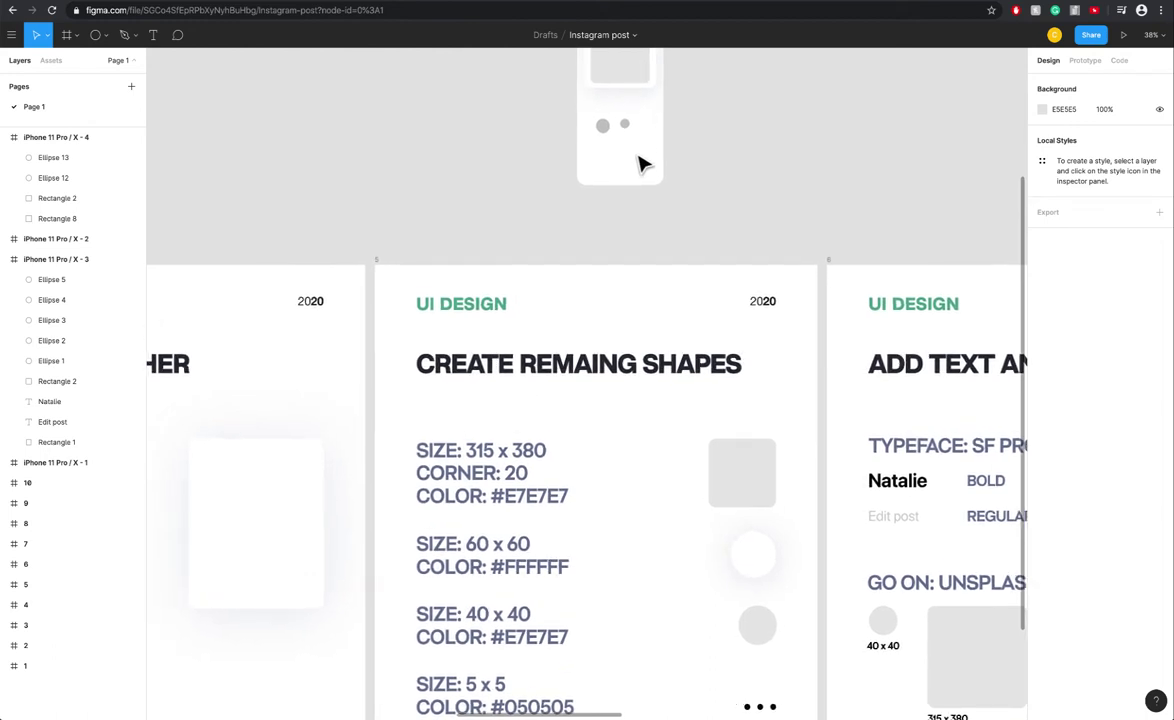
- Draw a 5×5 dot below the circles and paste copies to its right
{"action": "key", "text": "o"}
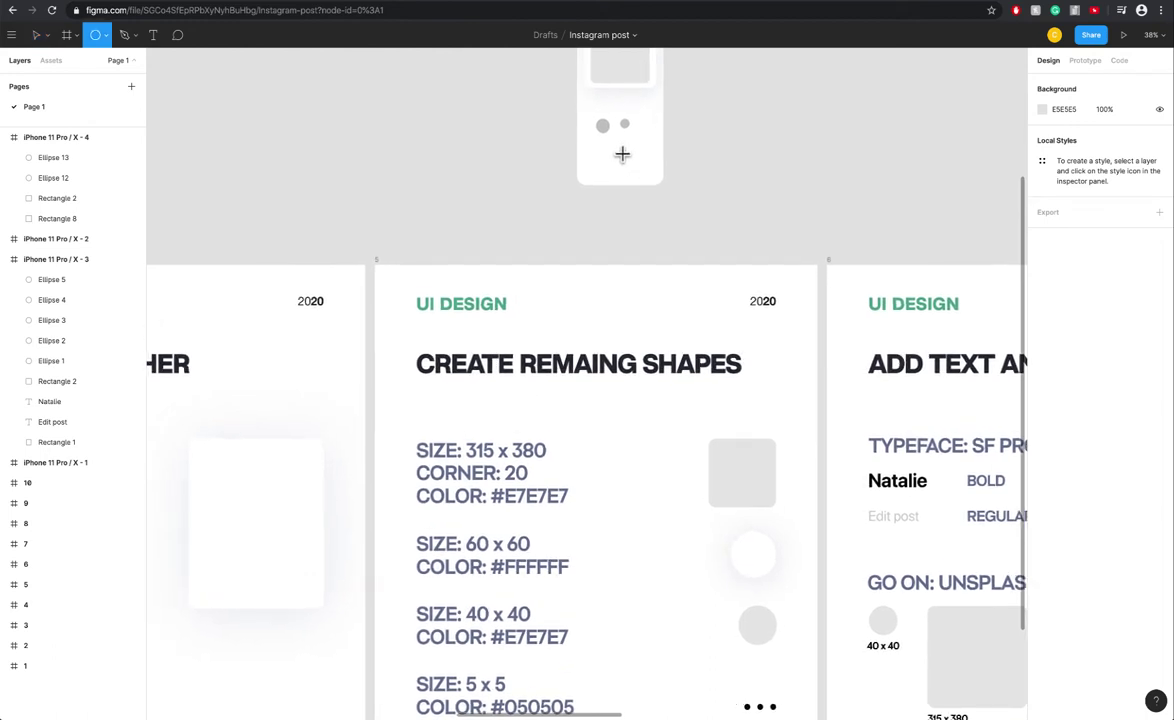
{"action": "left_click_drag", "start_coordinate": [622, 157], "coordinate": [614, 149]}
{"action": "left_click", "coordinate": [1068, 136]}
{"action": "key", "text": "Return"}
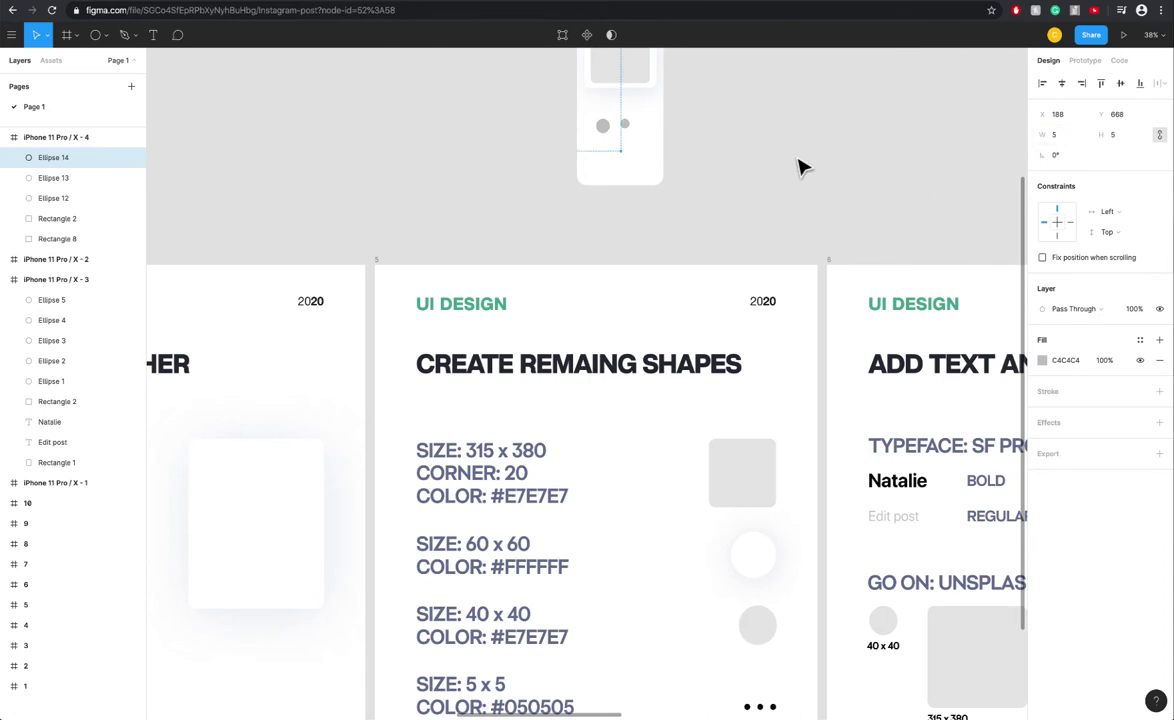
{"action": "key", "text": "ctrl+v"}
{"action": "key", "text": "Right"}
{"action": "key", "text": "Right"}
{"action": "key", "text": "Right"}
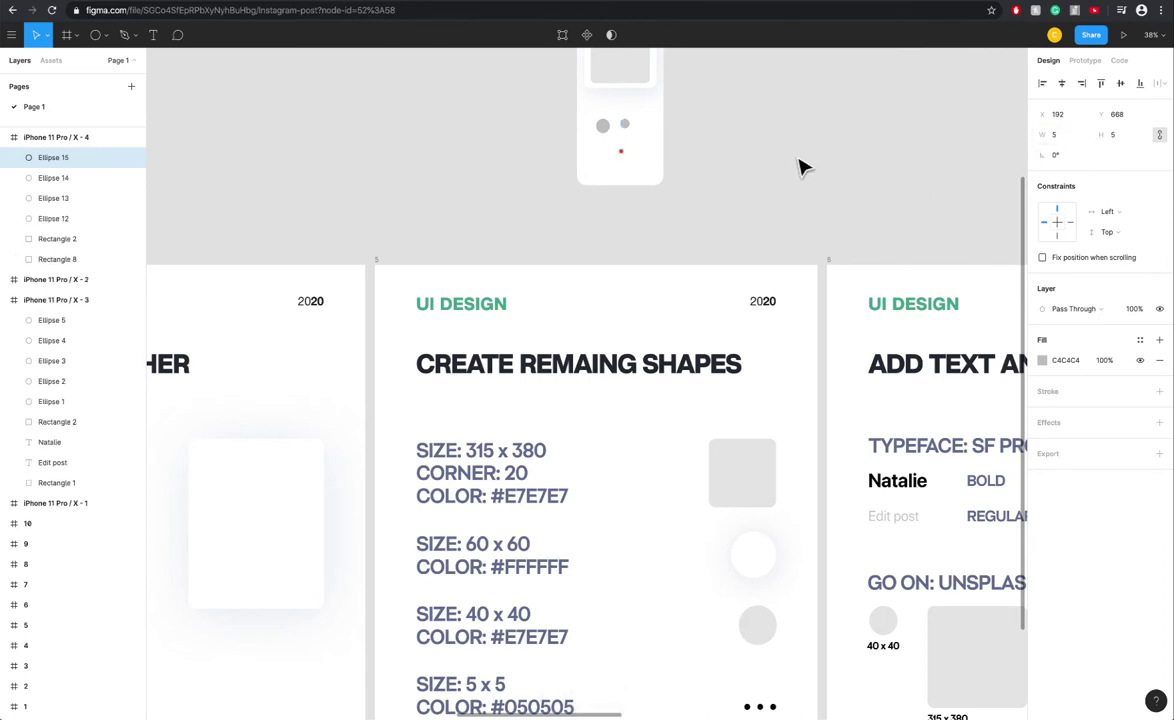
{"action": "key", "text": "ctrl+v"}
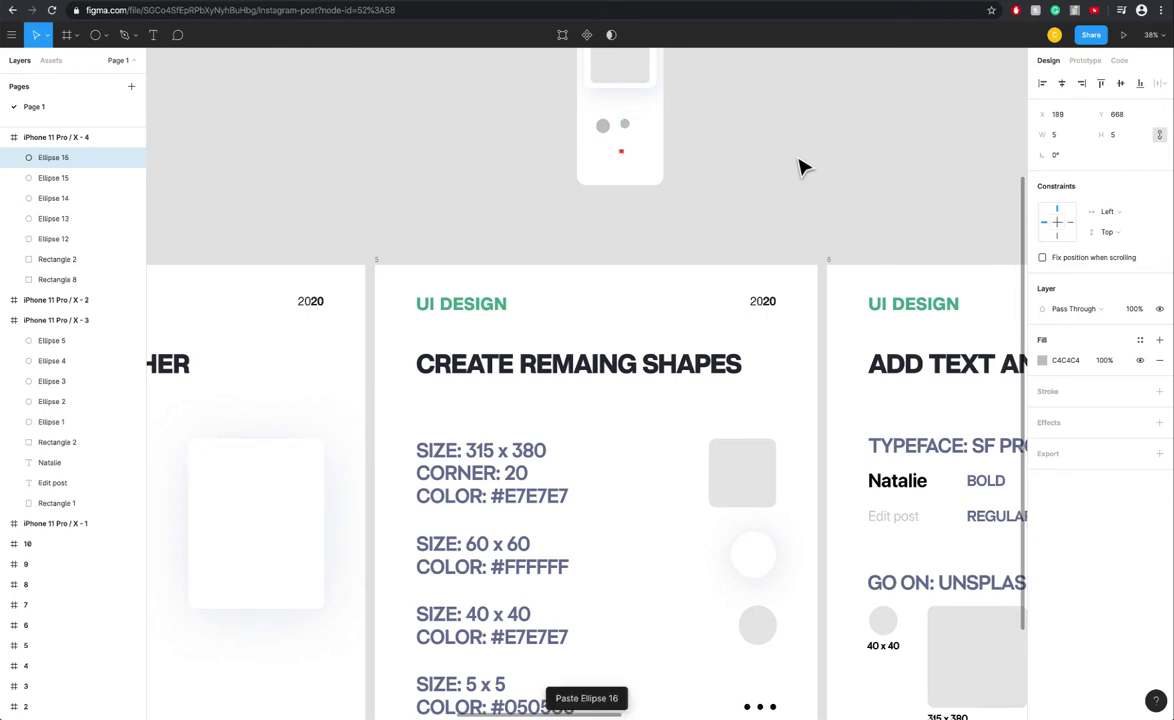
{"action": "key", "text": "Right"}
{"action": "key", "text": "Right"}
{"action": "key", "text": "Right"}
{"action": "key", "text": "Right"}
{"action": "scroll", "coordinate": [640, 138], "scroll_direction": "up", "scroll_amount": 3}
{"action": "scroll", "coordinate": [640, 138], "scroll_direction": "up", "scroll_amount": 10}
{"action": "scroll", "coordinate": [799, 186], "scroll_direction": "right", "scroll_amount": 3}
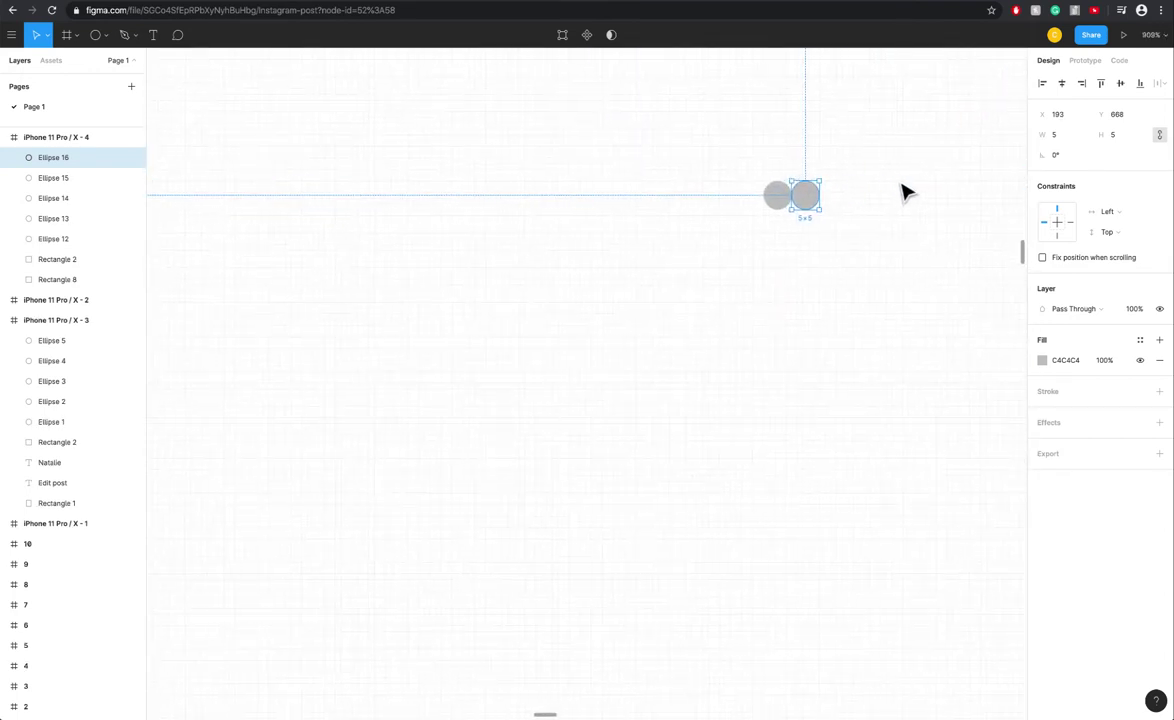
{"action": "scroll", "coordinate": [880, 205], "scroll_direction": "right", "scroll_amount": 2}
- Remove the extra dot and space three dots evenly 5px apart in a row
{"action": "key", "text": "Delete"}
{"action": "left_click", "coordinate": [767, 220]}
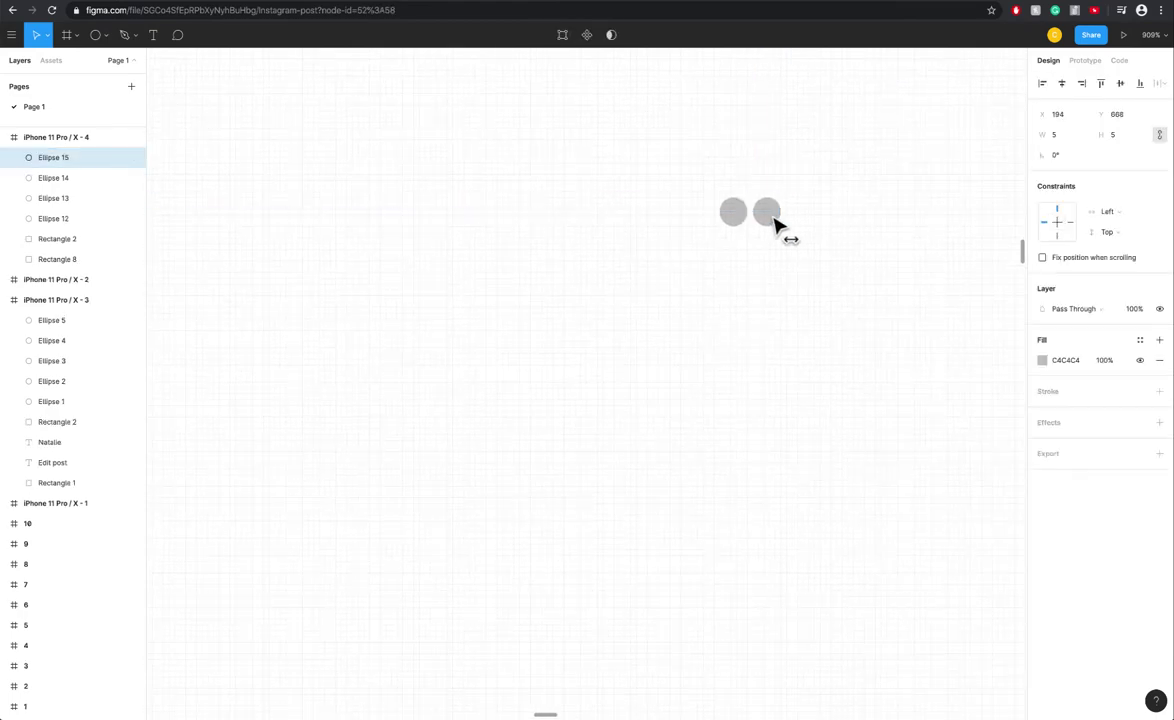
{"action": "key", "text": "Right"}
{"action": "key", "text": "Right"}
{"action": "key", "text": "Right"}
{"action": "key", "text": "ctrl+v"}
{"action": "scroll", "coordinate": [760, 270], "scroll_direction": "right", "scroll_amount": 2}
{"action": "key", "text": "Right"}
{"action": "left_click_drag", "start_coordinate": [727, 228], "coordinate": [797, 236]}
{"action": "scroll", "coordinate": [763, 238], "scroll_direction": "down", "scroll_amount": 5}
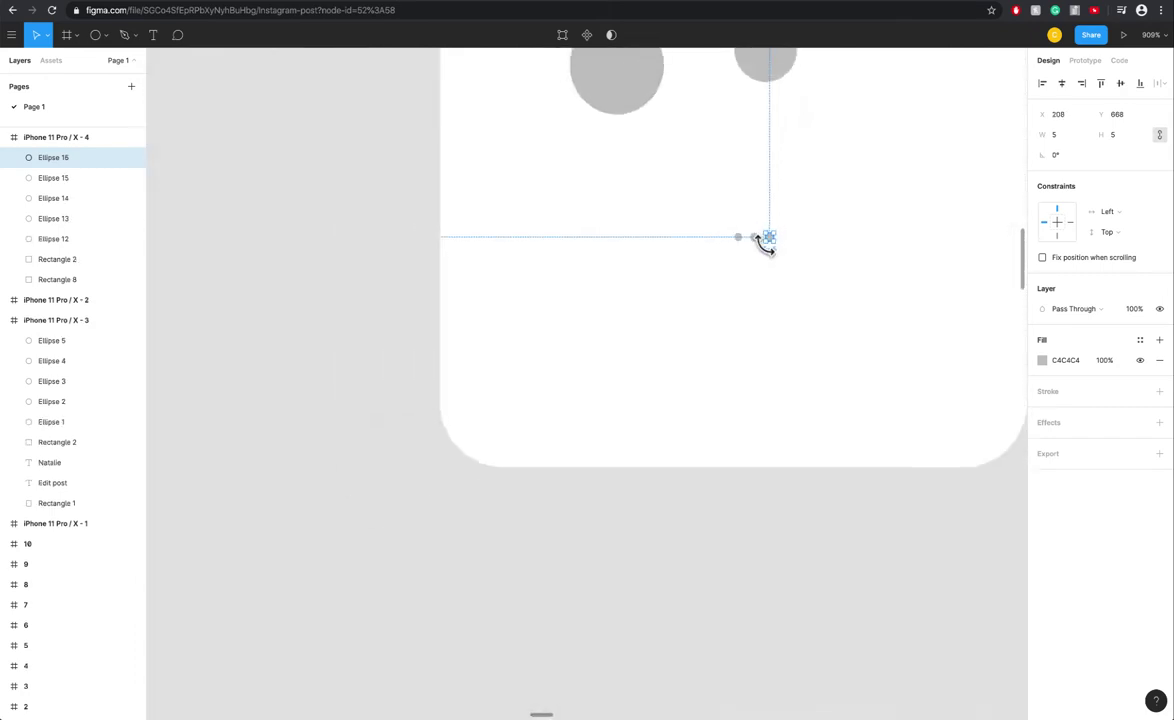
{"action": "scroll", "coordinate": [765, 245], "scroll_direction": "down", "scroll_amount": 8}
- Group the three dots into Group 31
{"action": "left_click", "coordinate": [760, 242], "text": "shift"}
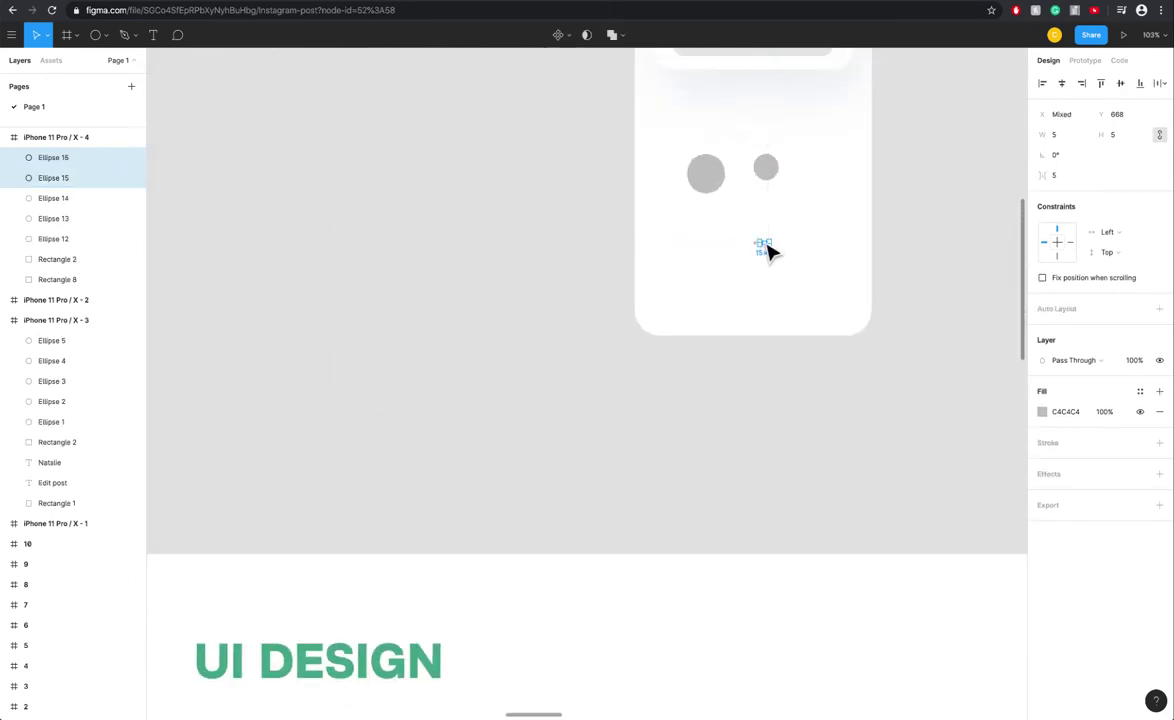
{"action": "scroll", "coordinate": [765, 250], "scroll_direction": "up", "scroll_amount": 6}
{"action": "left_click", "coordinate": [726, 250], "text": "shift"}
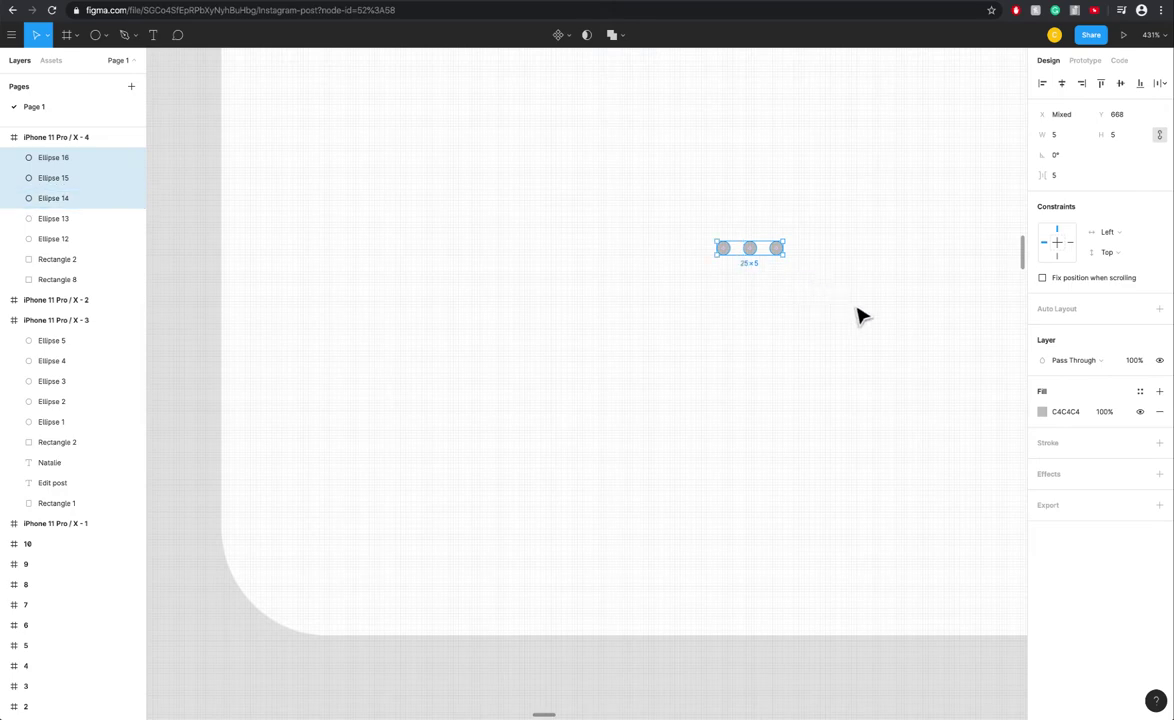
{"action": "key", "text": "super+g"}
- Fill the dot group with near-black #050505
{"action": "scroll", "coordinate": [852, 317], "scroll_direction": "down", "scroll_amount": 8}
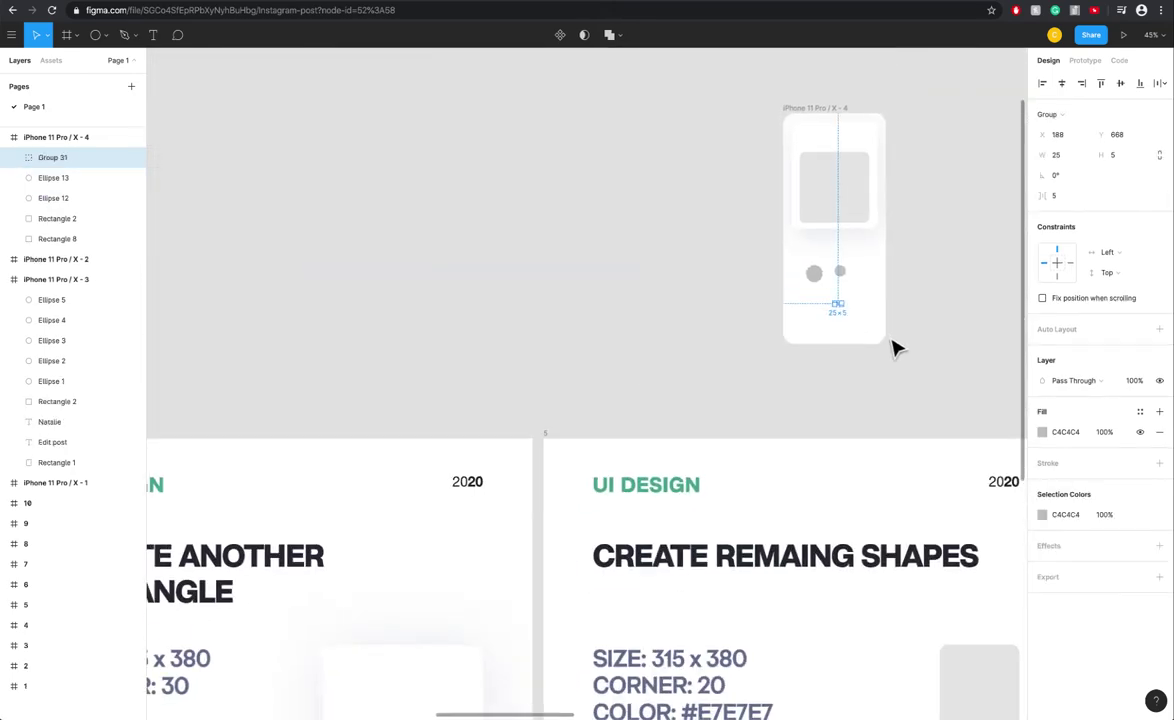
{"action": "scroll", "coordinate": [893, 349], "scroll_direction": "down", "scroll_amount": 3}
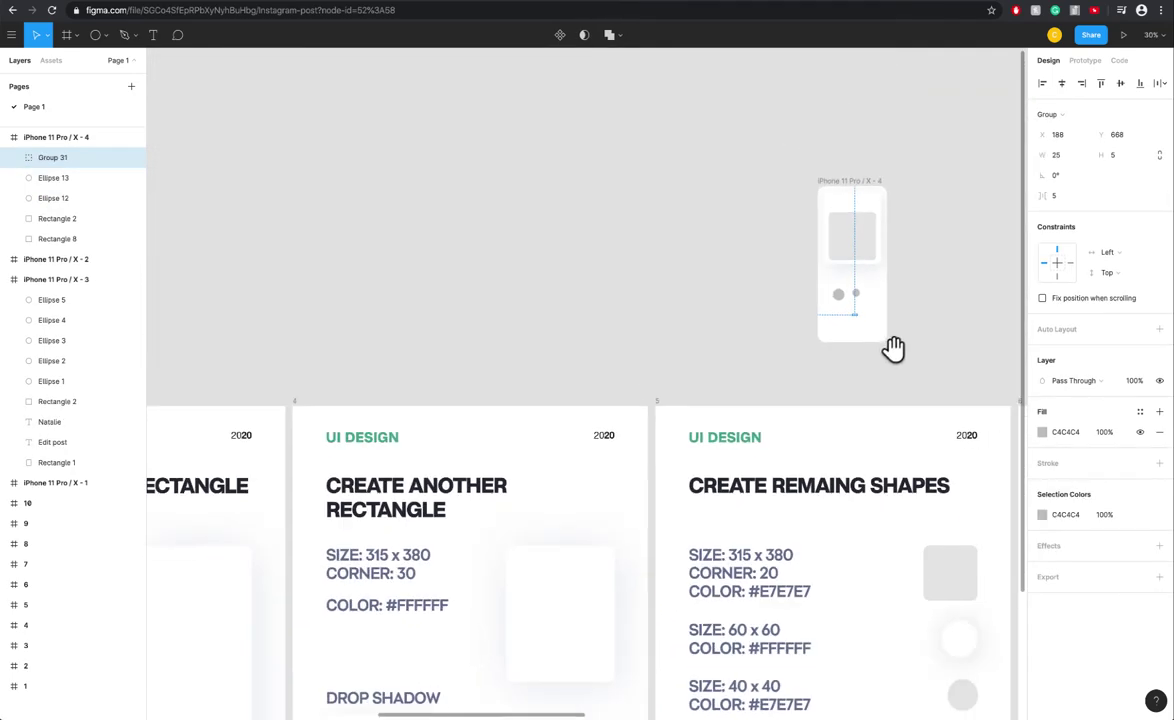
{"action": "left_click_drag", "start_coordinate": [893, 349], "coordinate": [755, 204]}
{"action": "left_click_drag", "start_coordinate": [770, 341], "coordinate": [752, 295]}
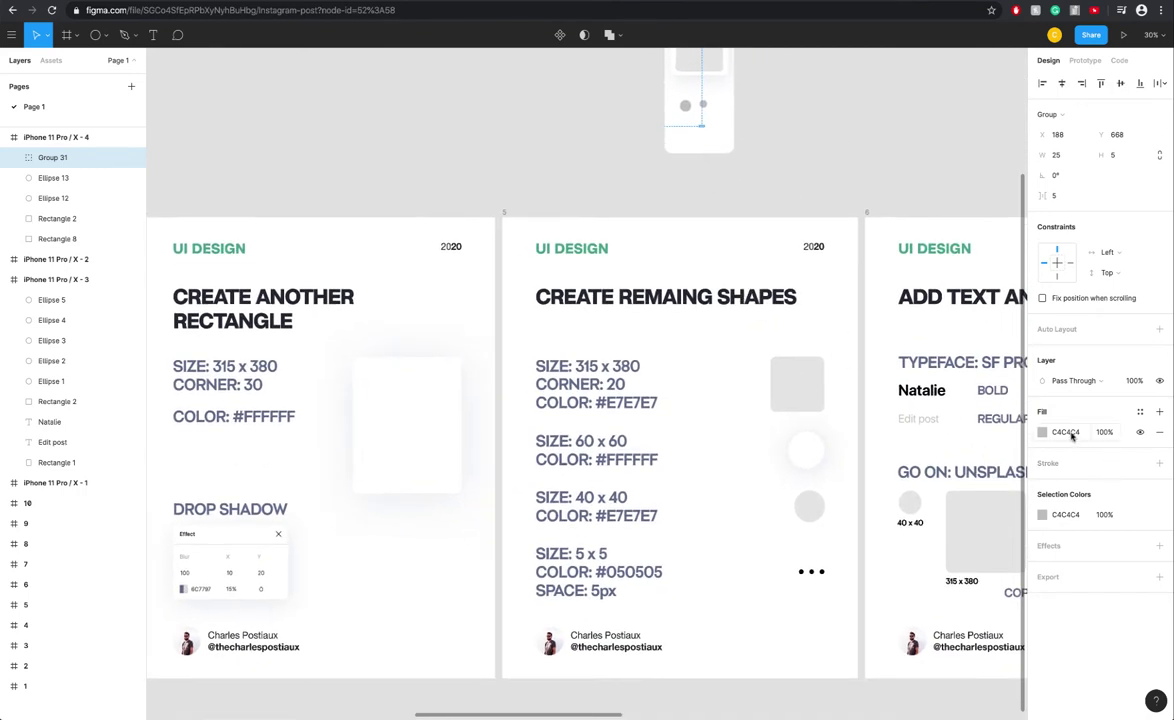
{"action": "left_click", "coordinate": [1072, 436]}
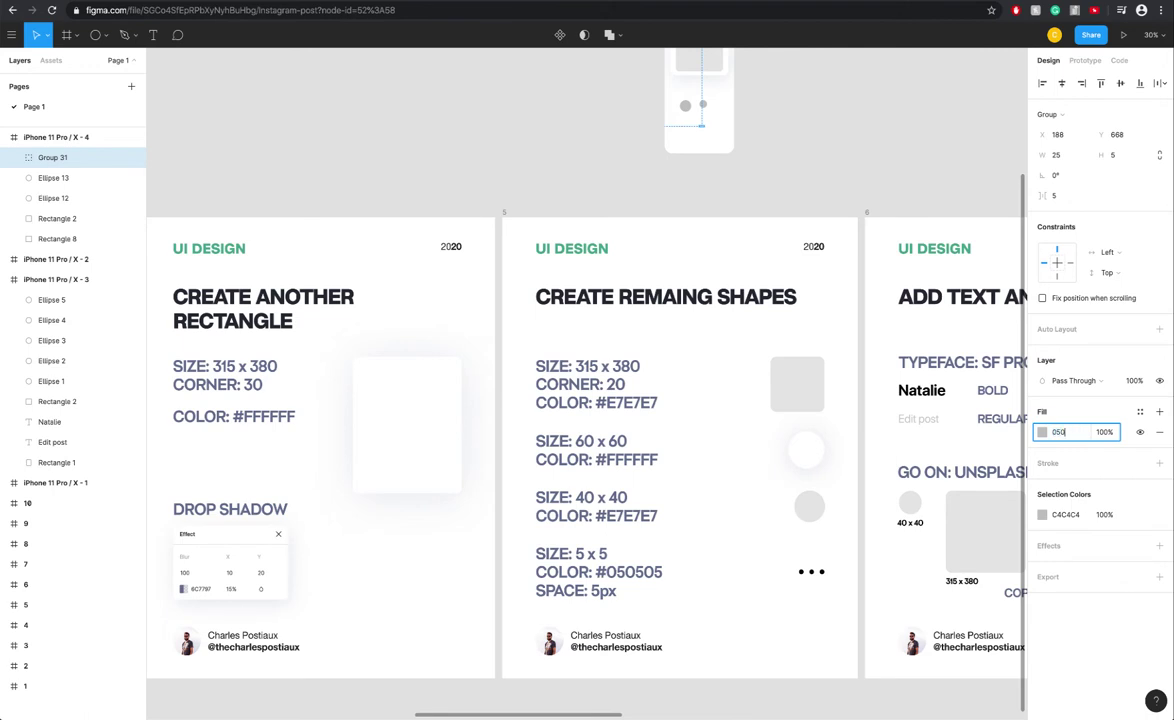
{"action": "type", "text": "050505"}
{"action": "key", "text": "Return"}
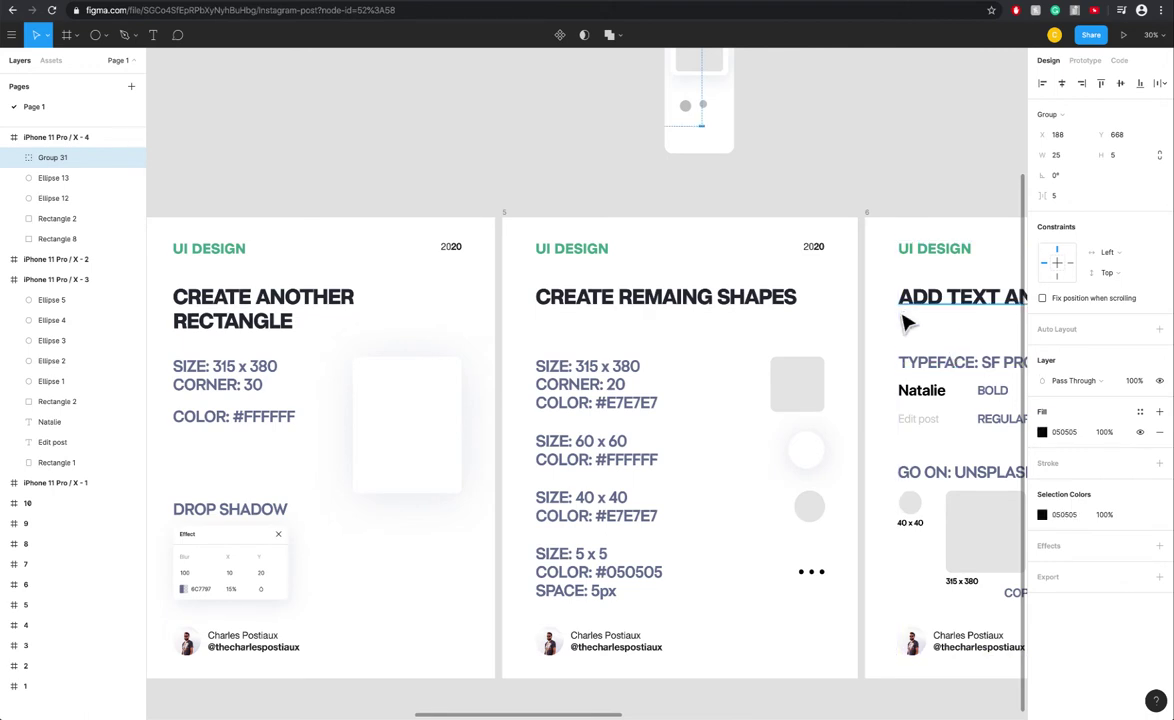
{"action": "scroll", "coordinate": [903, 300], "scroll_direction": "up", "scroll_amount": 5}
{"action": "scroll", "coordinate": [833, 414], "scroll_direction": "right", "scroll_amount": 5}
- Drag the iPhone 11 Pro / X - 4 frame rightward on the canvas, then deselect it
{"action": "scroll", "coordinate": [833, 414], "scroll_direction": "down", "scroll_amount": 4}
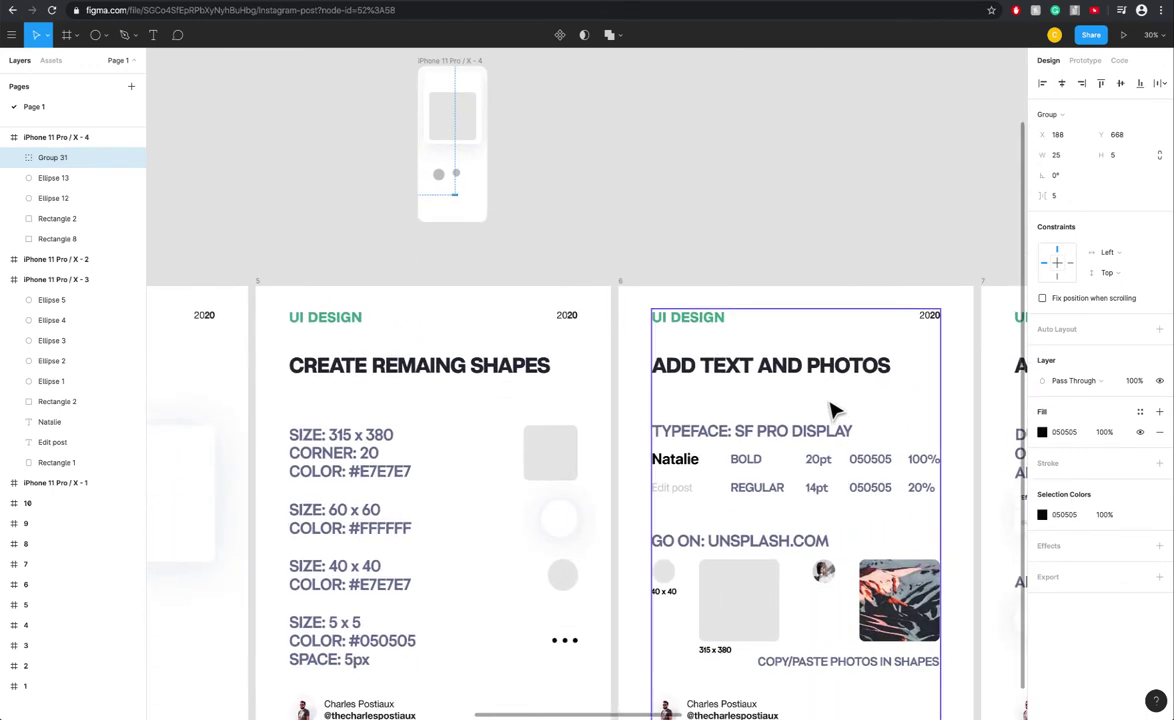
{"action": "left_click_drag", "start_coordinate": [383, 81], "coordinate": [470, 230]}
{"action": "left_click", "coordinate": [450, 86]}
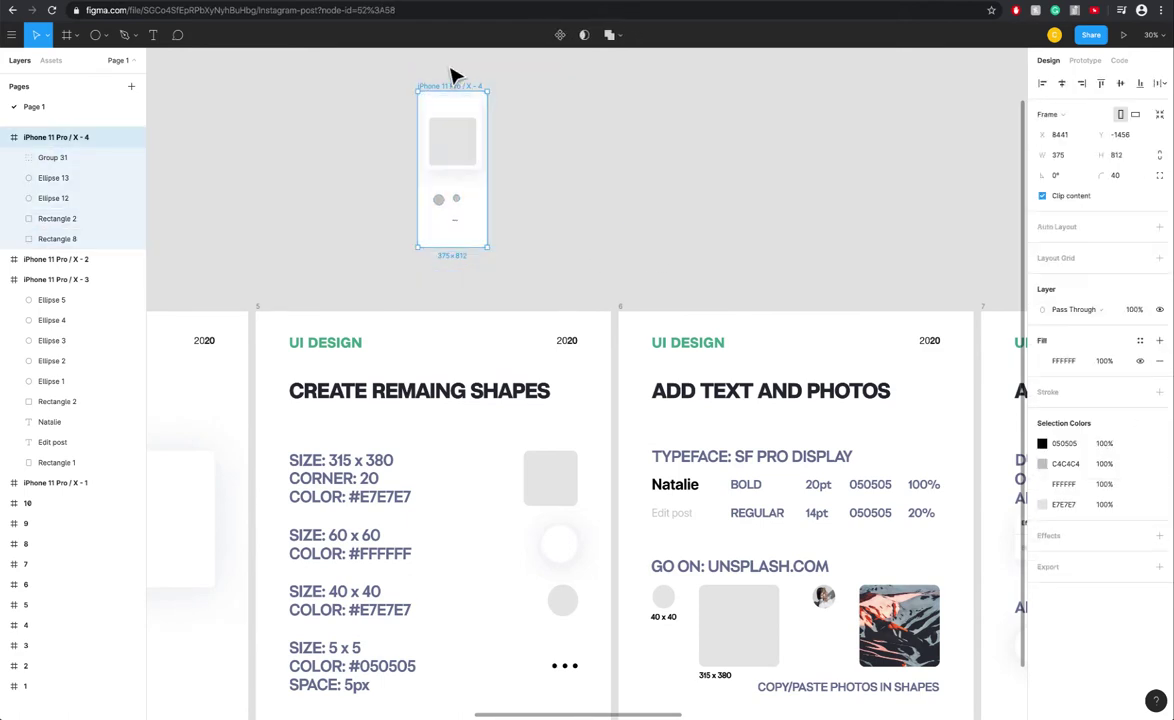
{"action": "left_click_drag", "start_coordinate": [453, 97], "coordinate": [720, 96]}
{"action": "scroll", "coordinate": [780, 132], "scroll_direction": "right", "scroll_amount": 3}
{"action": "left_click", "coordinate": [686, 182]}
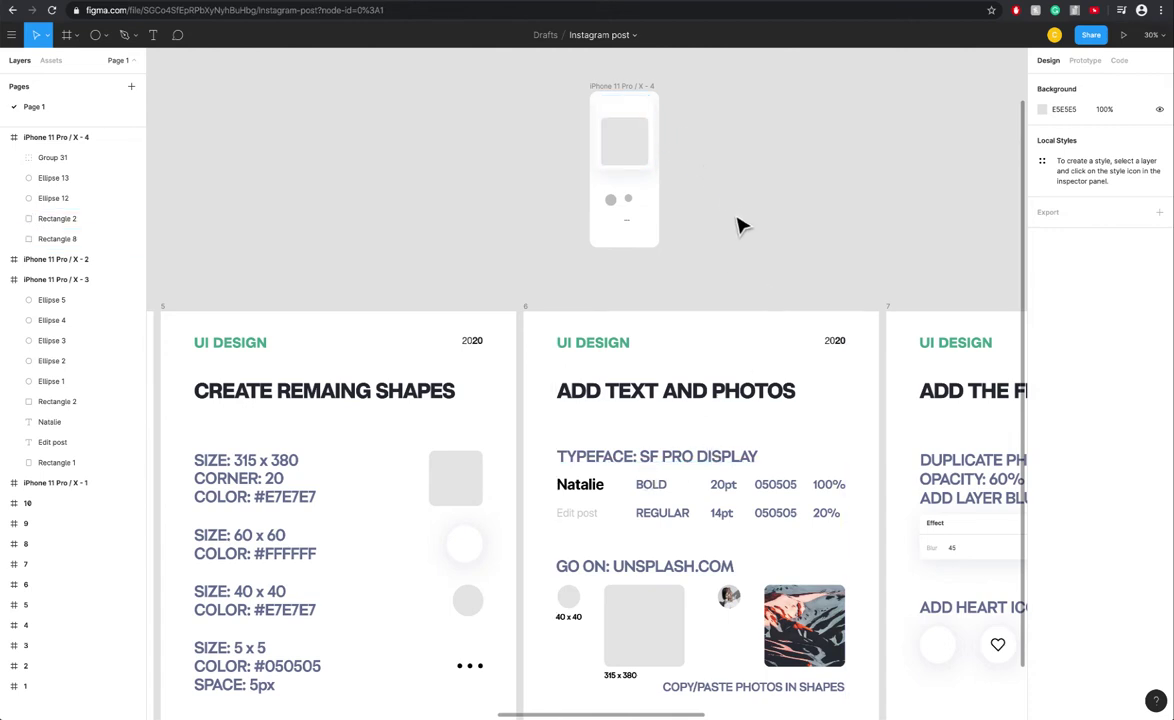
{"action": "scroll", "coordinate": [735, 222], "scroll_direction": "up", "scroll_amount": 3}
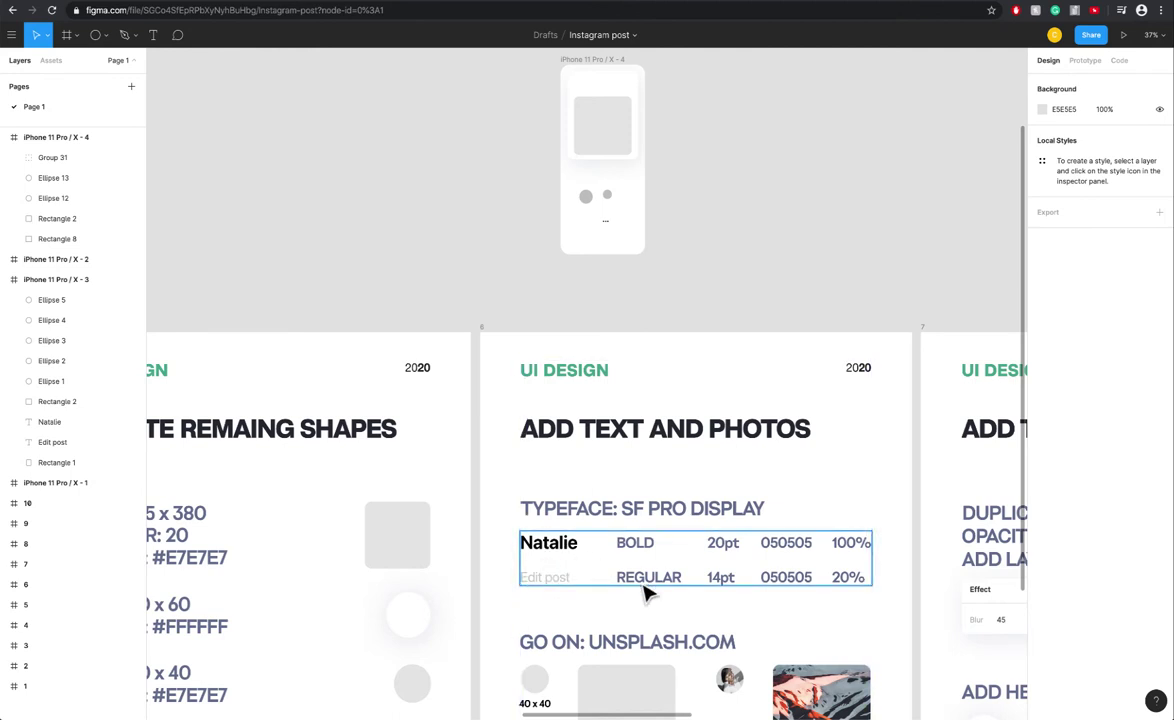
{"action": "scroll", "coordinate": [748, 635], "scroll_direction": "down", "scroll_amount": 2}
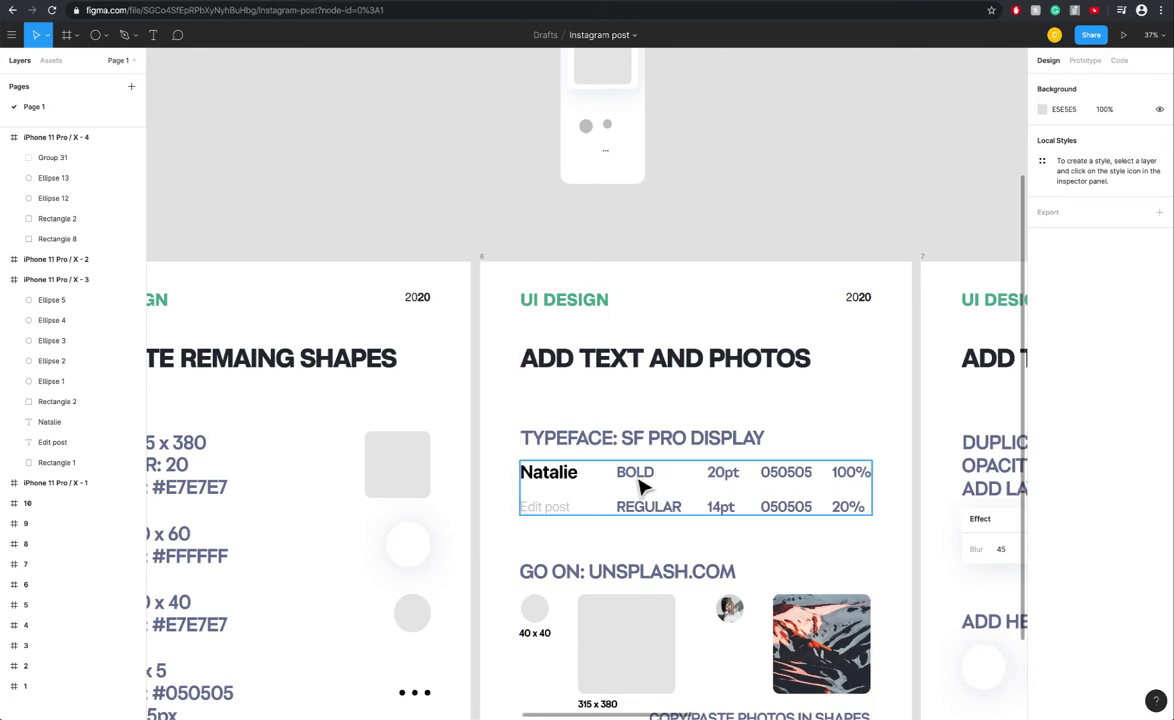
{"action": "scroll", "coordinate": [655, 335], "scroll_direction": "up", "scroll_amount": 3}
- Add a 'Natalie' text layer and move it beside the small circle
{"action": "left_click", "coordinate": [605, 281]}
{"action": "scroll", "coordinate": [600, 265], "scroll_direction": "up", "scroll_amount": 10}
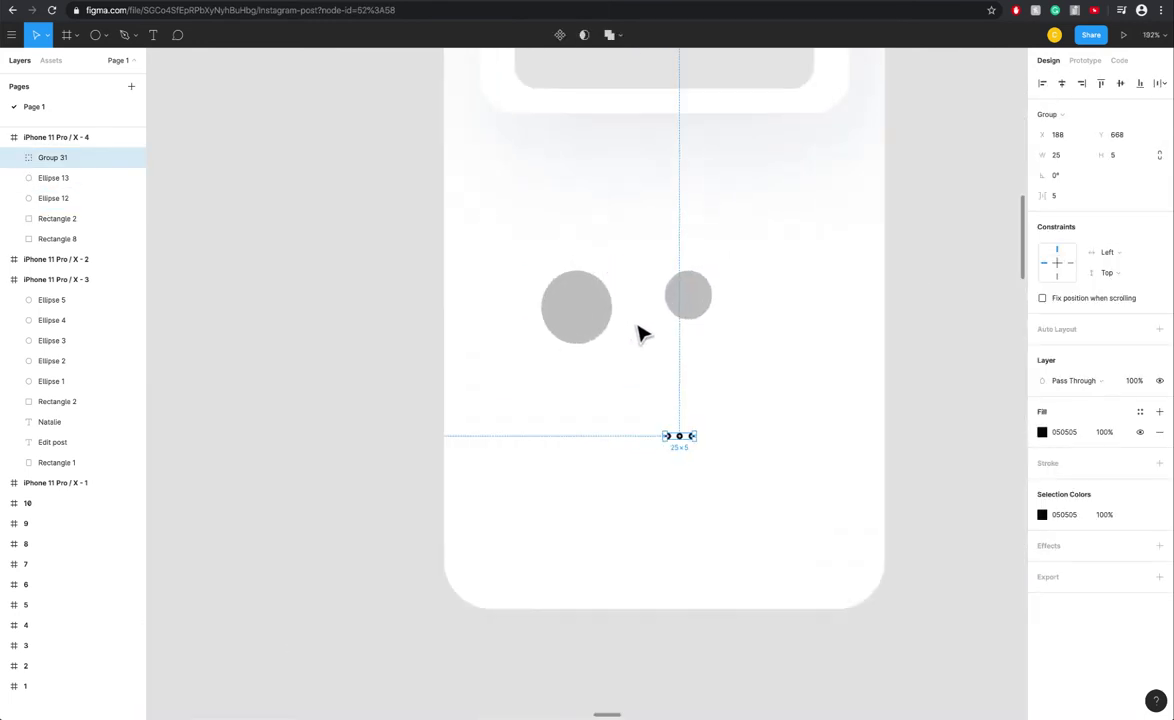
{"action": "key", "text": "t"}
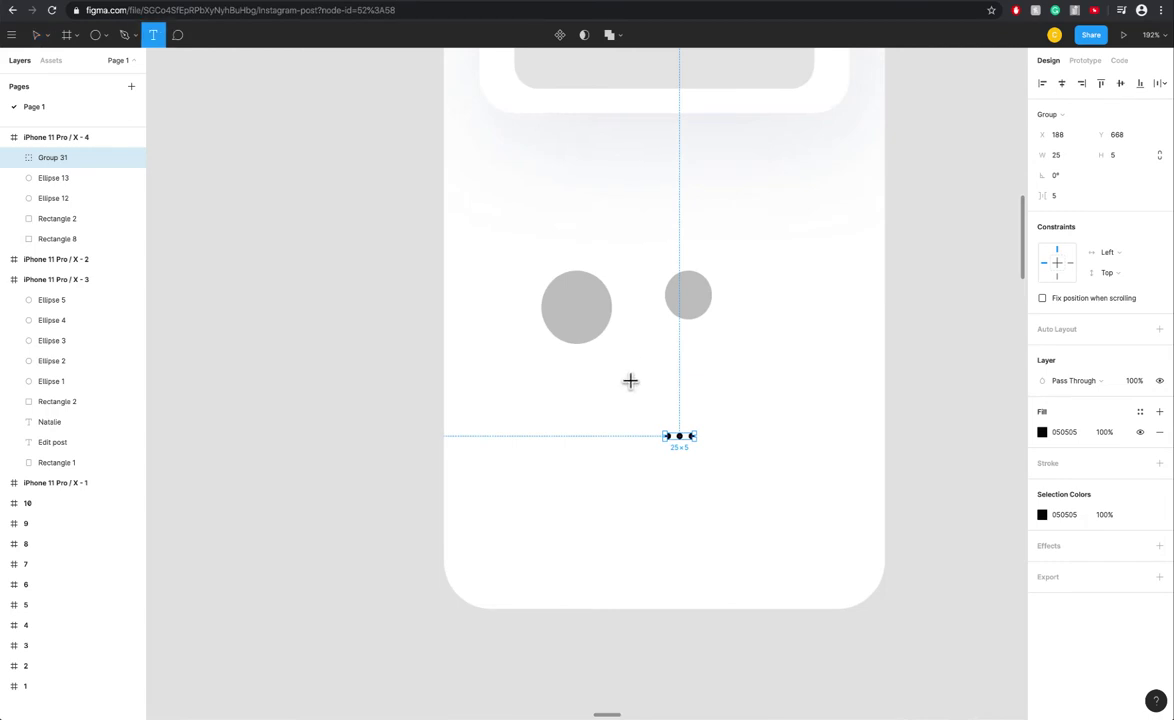
{"action": "left_click", "coordinate": [630, 381]}
{"action": "type", "text": "N"}
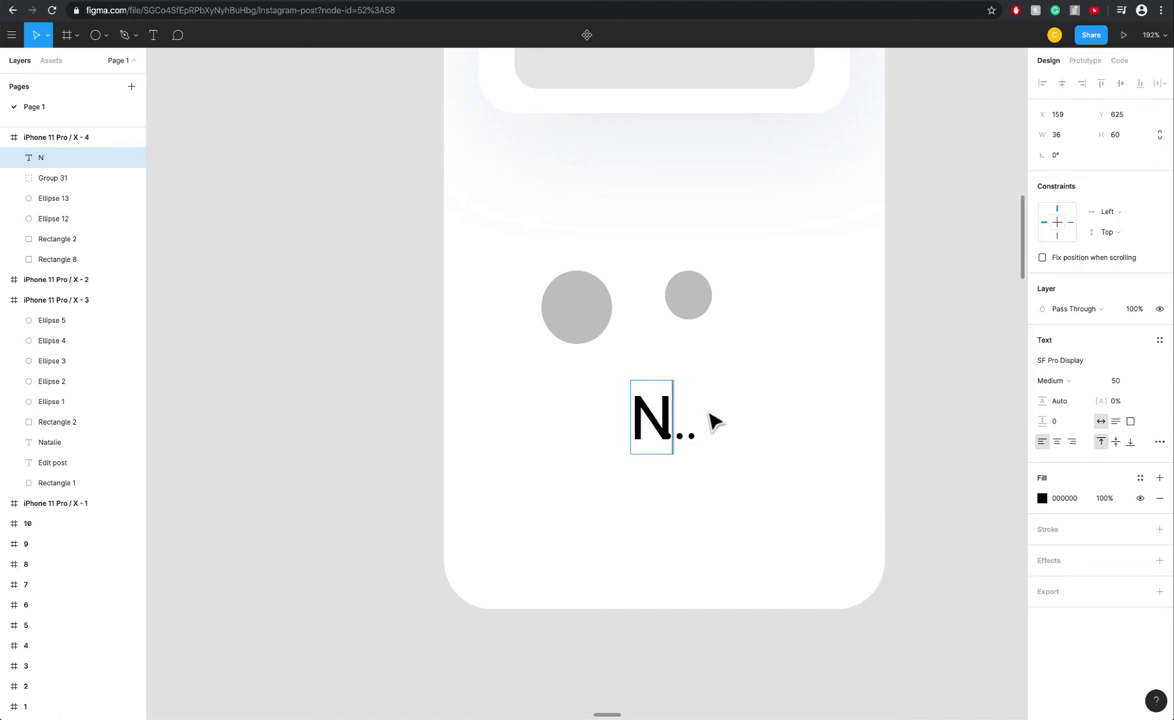
{"action": "type", "text": "atalie"}
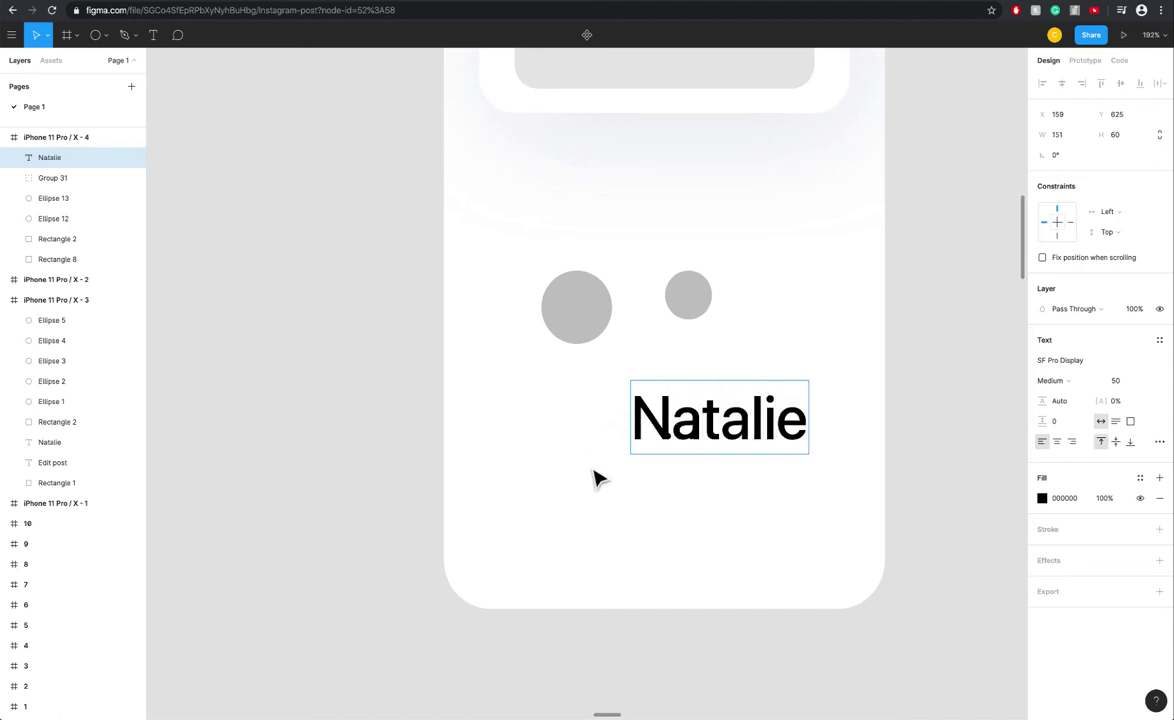
{"action": "key", "text": "Escape"}
{"action": "left_click_drag", "start_coordinate": [732, 420], "coordinate": [778, 350]}
- Style Natalie as Bold 20 with #050505 fill and nudge it into place
{"action": "left_click", "coordinate": [1122, 381]}
{"action": "type", "text": "20"}
{"action": "key", "text": "Return"}
{"action": "left_click", "coordinate": [1050, 380]}
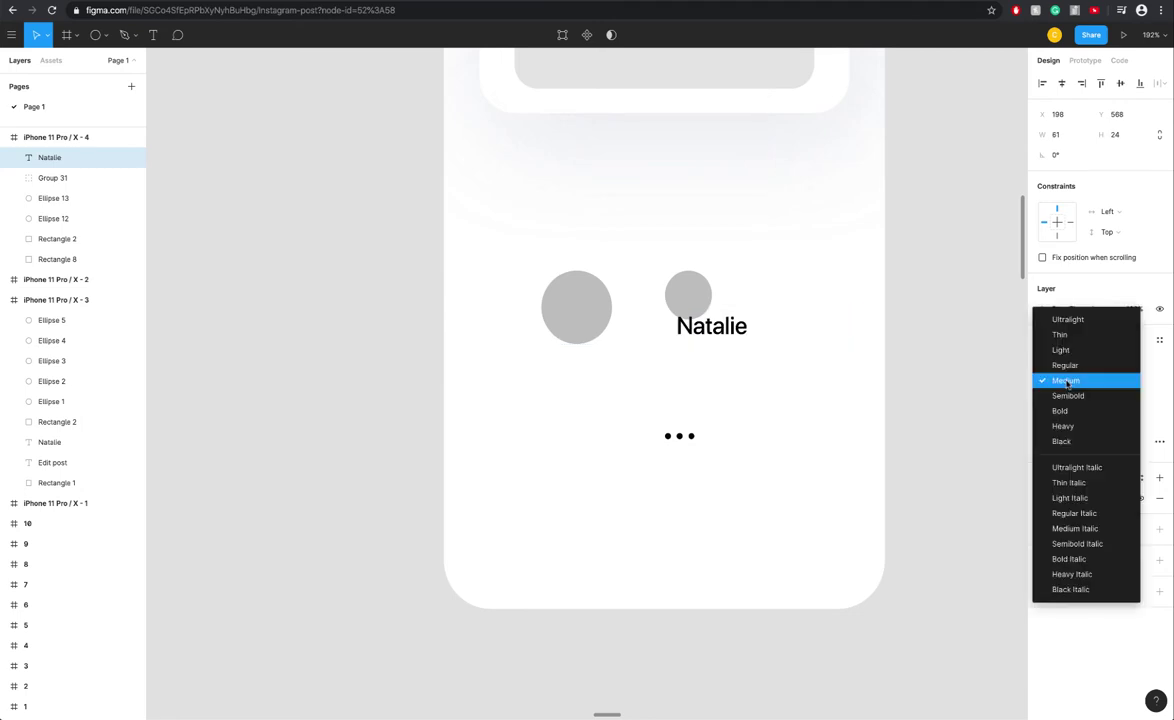
{"action": "left_click", "coordinate": [995, 410]}
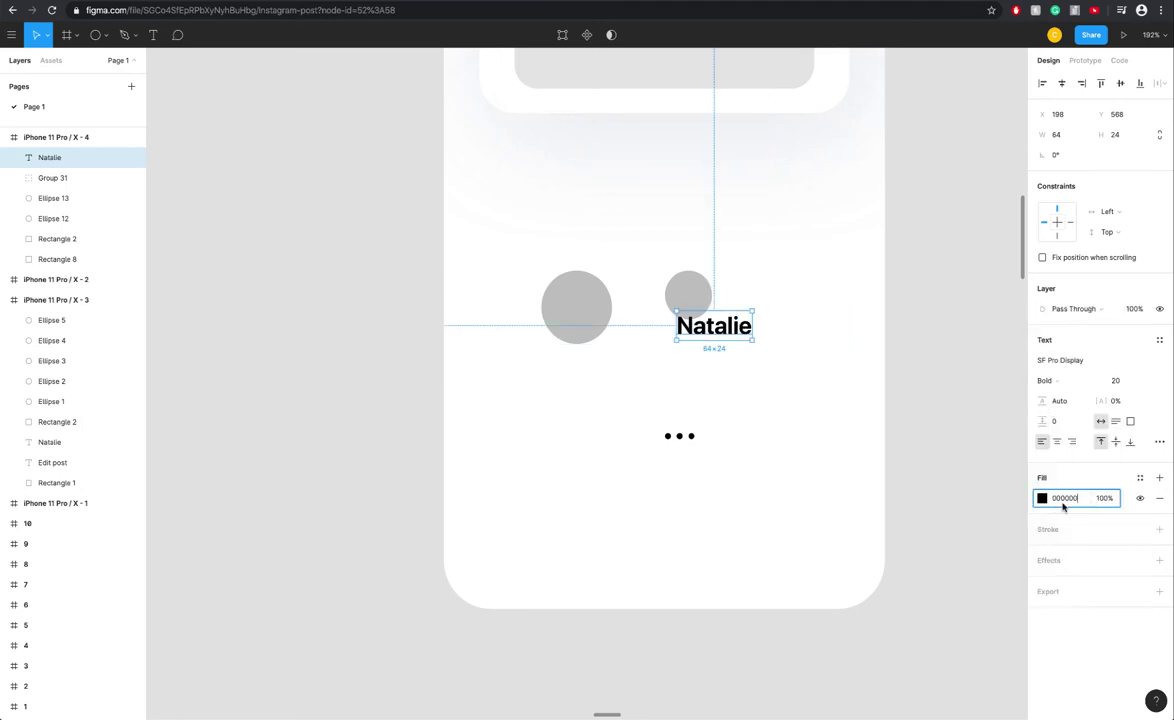
{"action": "left_click", "coordinate": [681, 437]}
{"action": "left_click", "coordinate": [744, 343]}
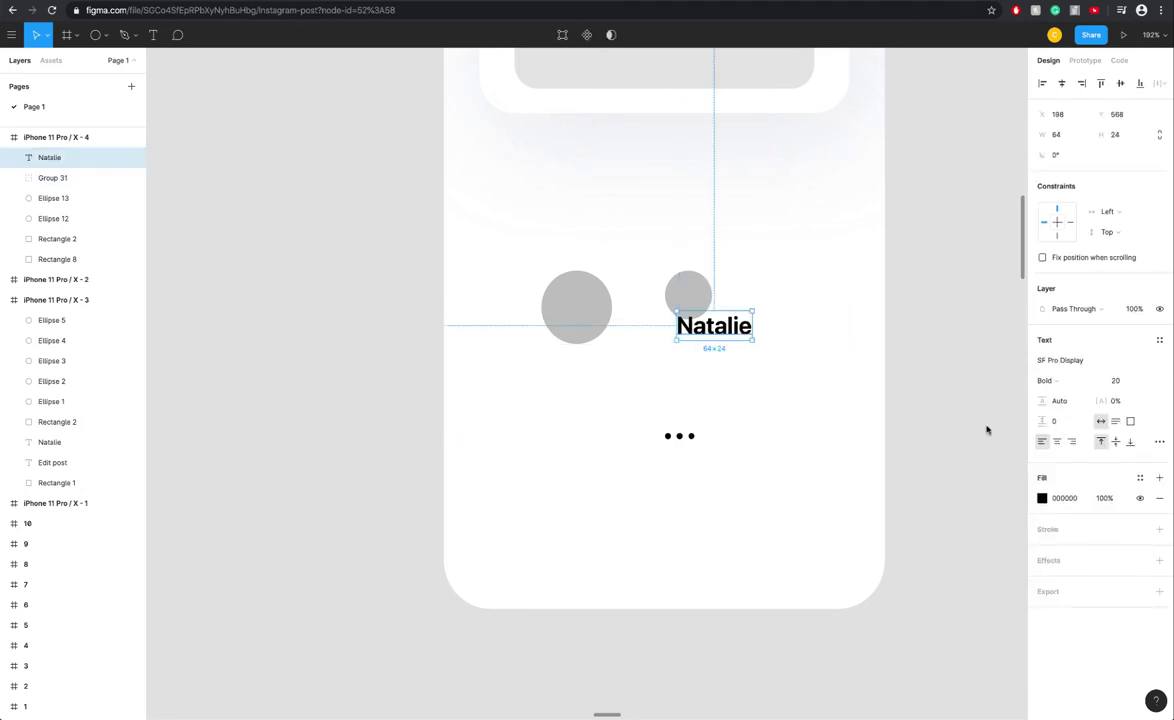
{"action": "left_click", "coordinate": [1075, 498]}
{"action": "left_click_drag", "start_coordinate": [734, 340], "coordinate": [737, 362]}
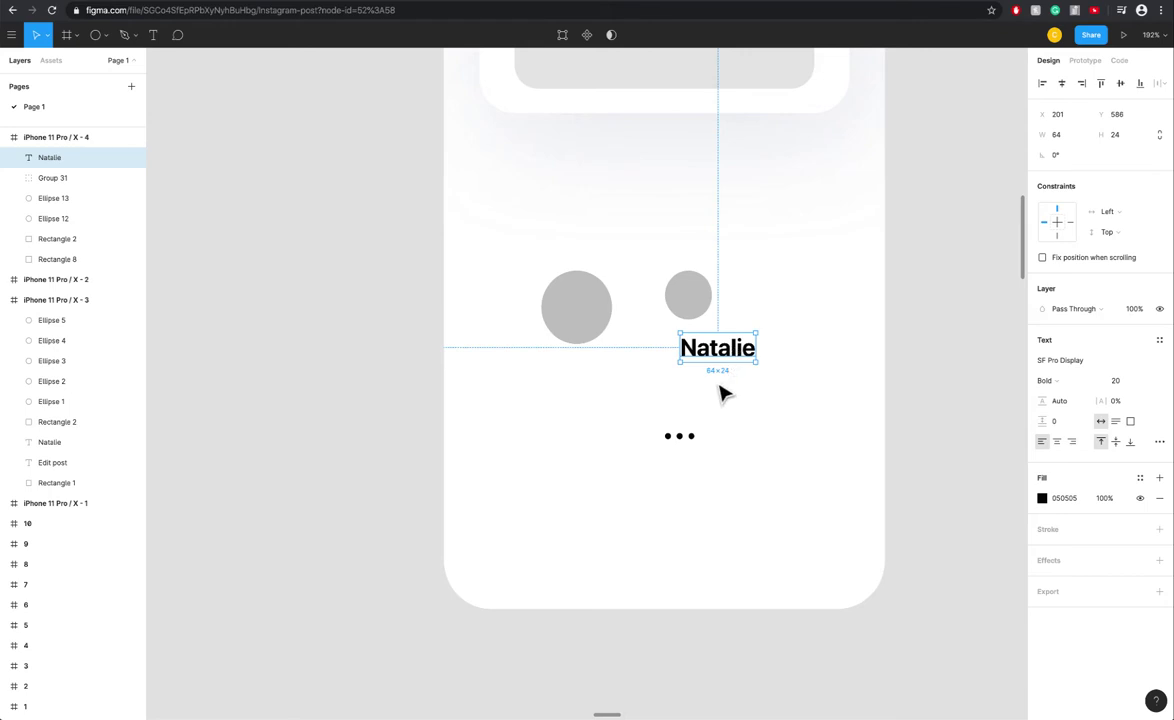
- Add an 'Edit post' text layer below Natalie
{"action": "key", "text": "t"}
{"action": "left_click", "coordinate": [688, 388]}
{"action": "type", "text": "Edit post"}
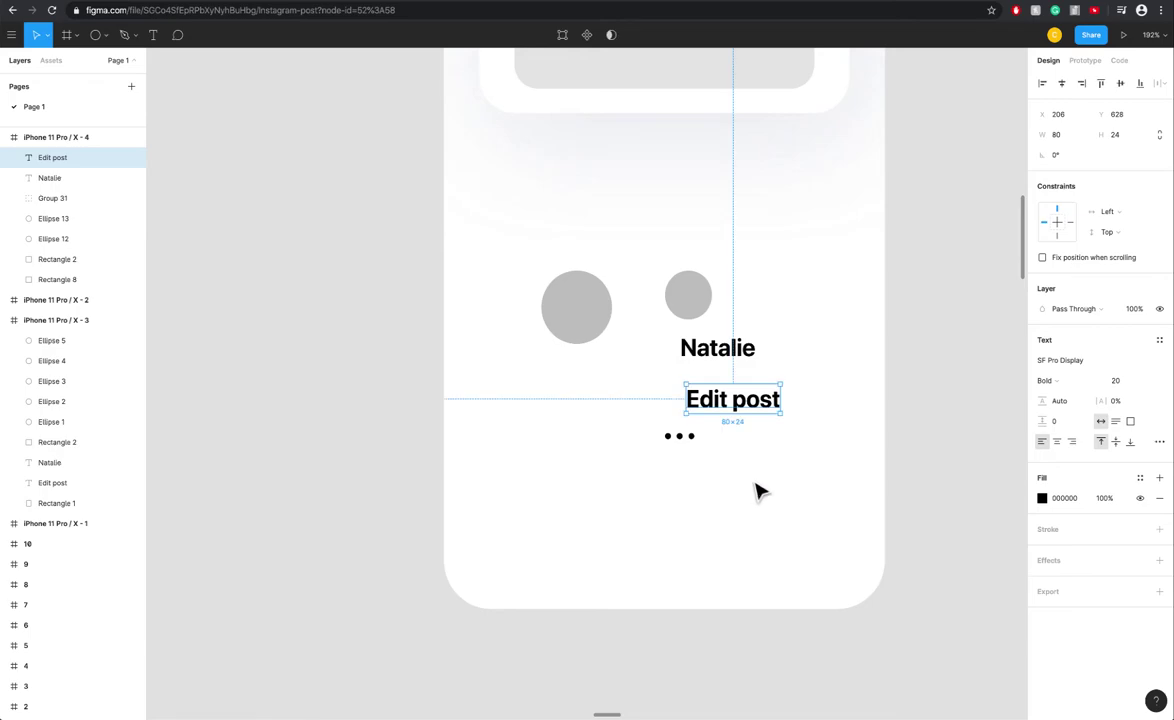
{"action": "scroll", "coordinate": [755, 490], "scroll_direction": "down", "scroll_amount": 5}
{"action": "scroll", "coordinate": [755, 490], "scroll_direction": "up", "scroll_amount": 5}
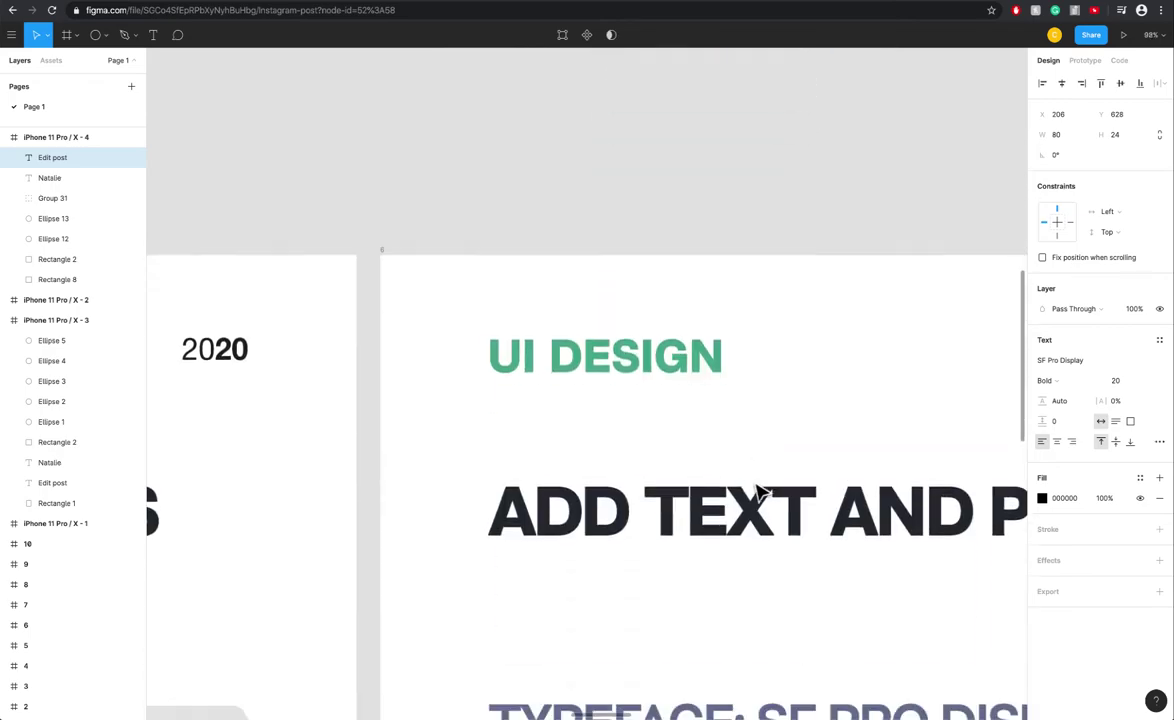
{"action": "scroll", "coordinate": [755, 490], "scroll_direction": "down", "scroll_amount": 5}
{"action": "scroll", "coordinate": [755, 490], "scroll_direction": "up", "scroll_amount": 5}
{"action": "scroll", "coordinate": [755, 490], "scroll_direction": "right", "scroll_amount": 5}
{"action": "scroll", "coordinate": [765, 521], "scroll_direction": "down", "scroll_amount": 3}
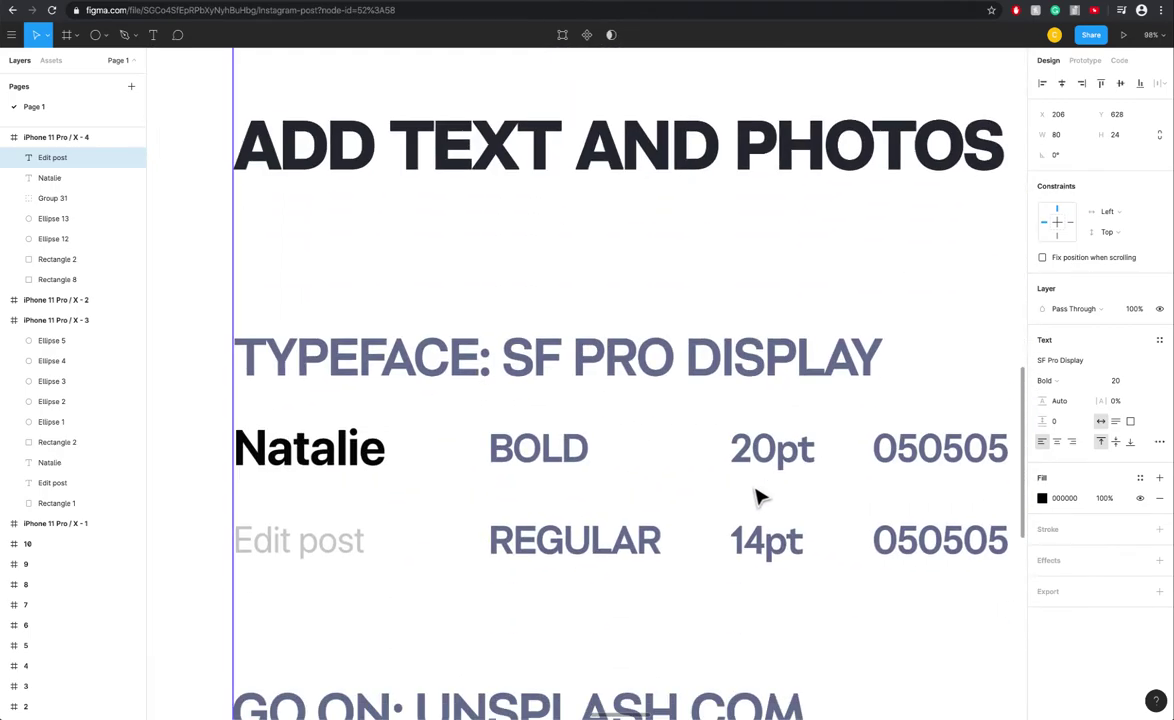
{"action": "scroll", "coordinate": [790, 549], "scroll_direction": "right", "scroll_amount": 3}
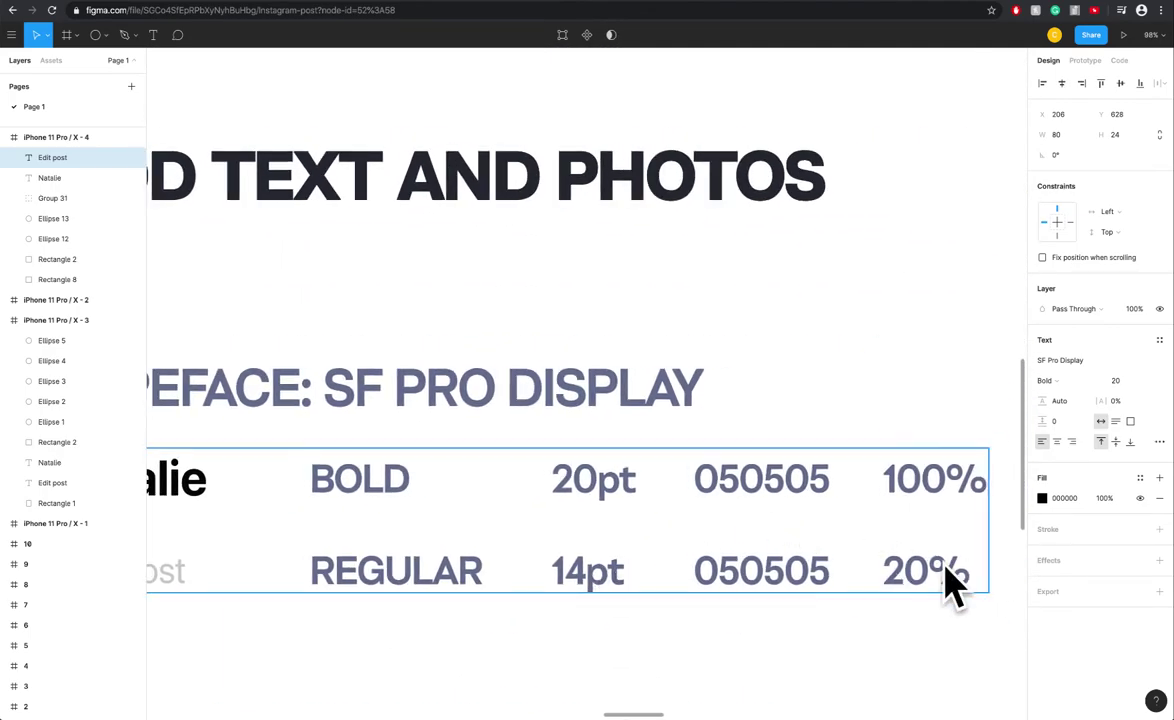
{"action": "scroll", "coordinate": [412, 468], "scroll_direction": "up", "scroll_amount": 1}
{"action": "key", "text": "shift+2"}
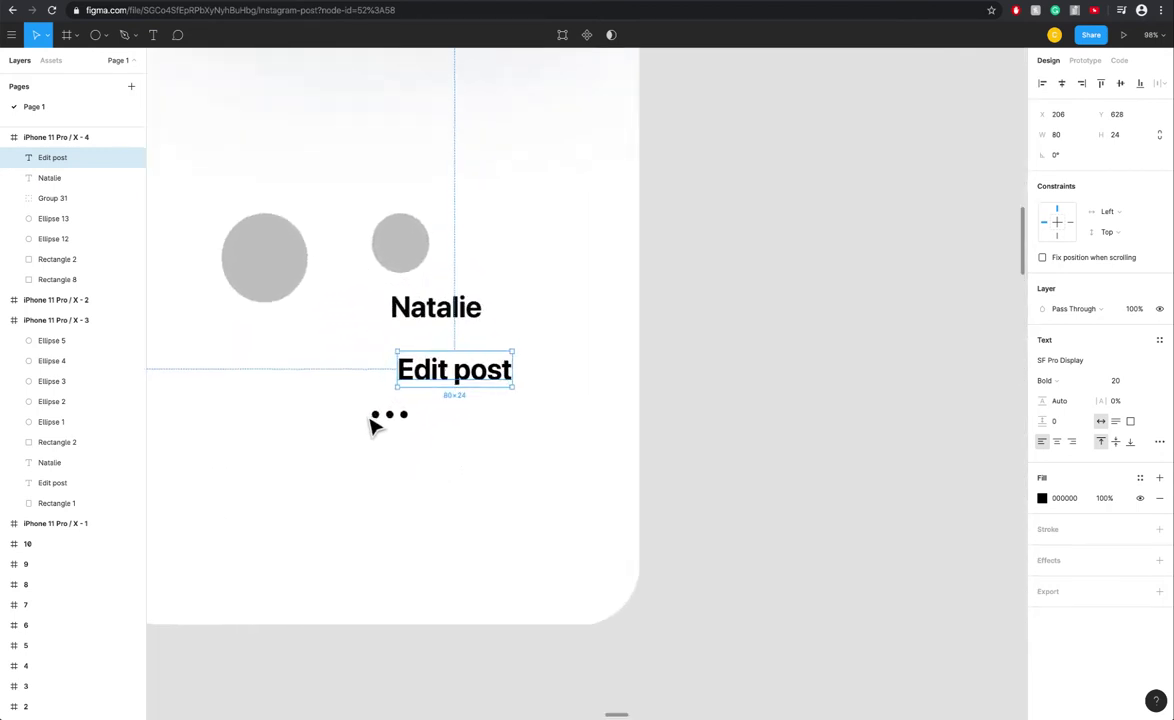
- Set Edit post to Regular weight at size 14
{"action": "left_click", "coordinate": [1056, 380]}
{"action": "left_click", "coordinate": [1063, 335]}
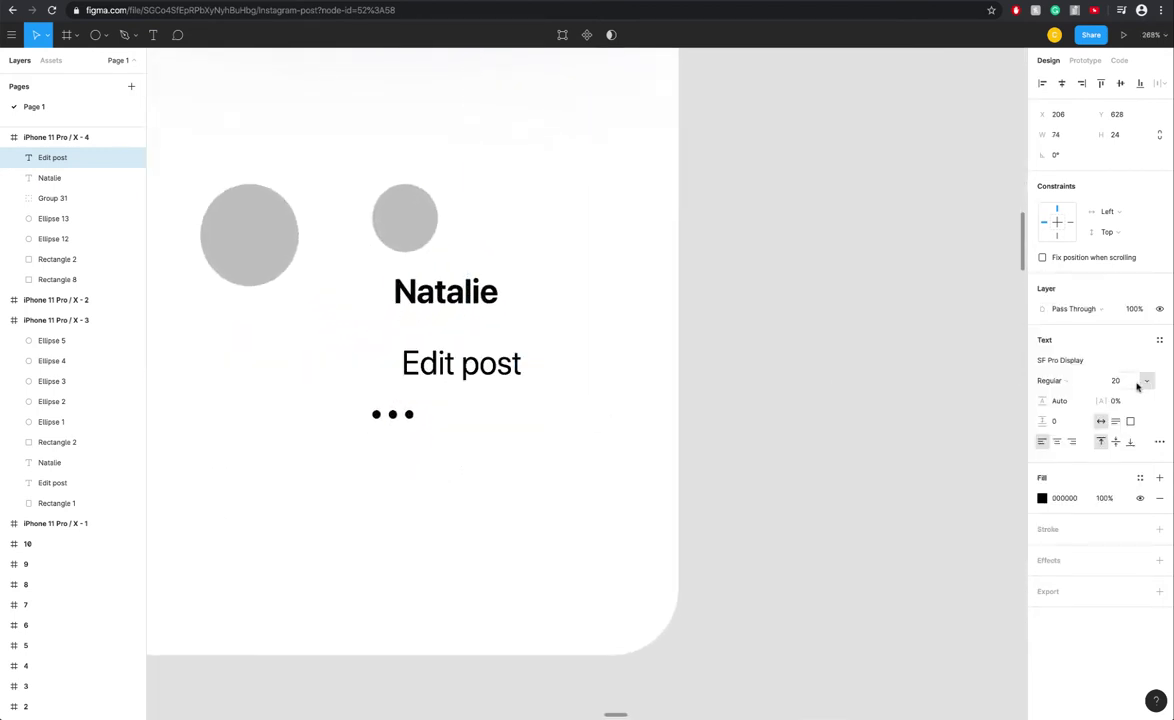
{"action": "left_click", "coordinate": [1118, 380]}
{"action": "type", "text": "14"}
{"action": "key", "text": "Return"}
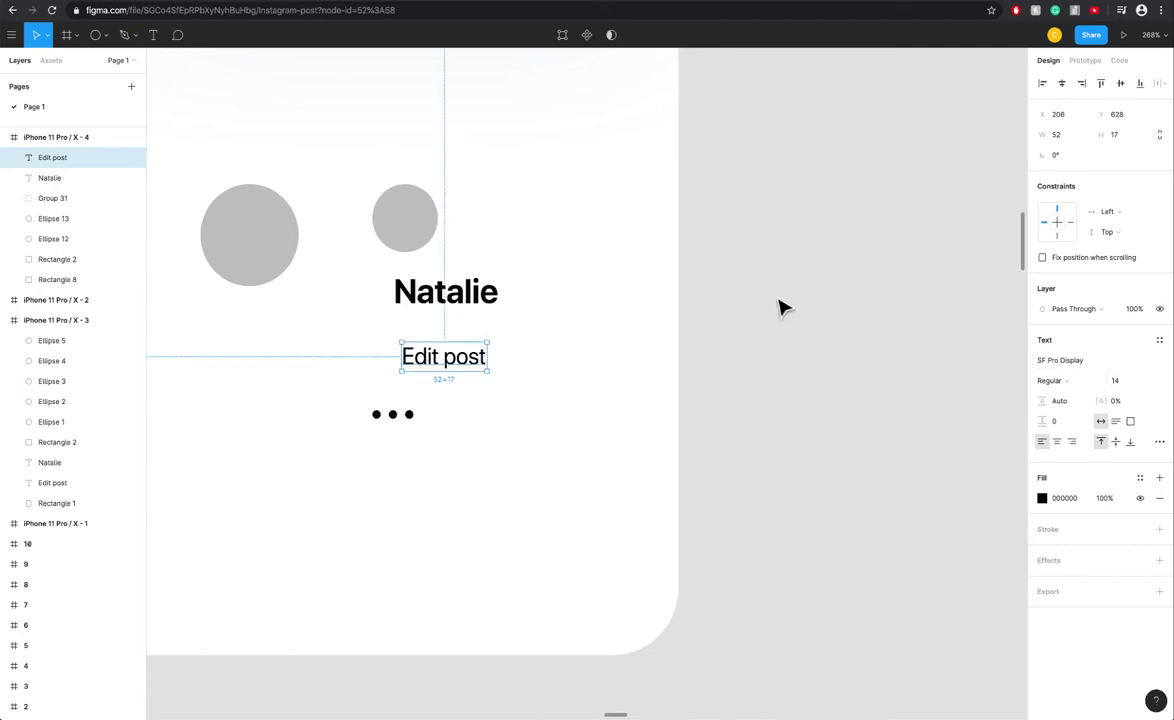
- Set Edit post to 20% opacity and move it up under Natalie
{"action": "key", "text": "2"}
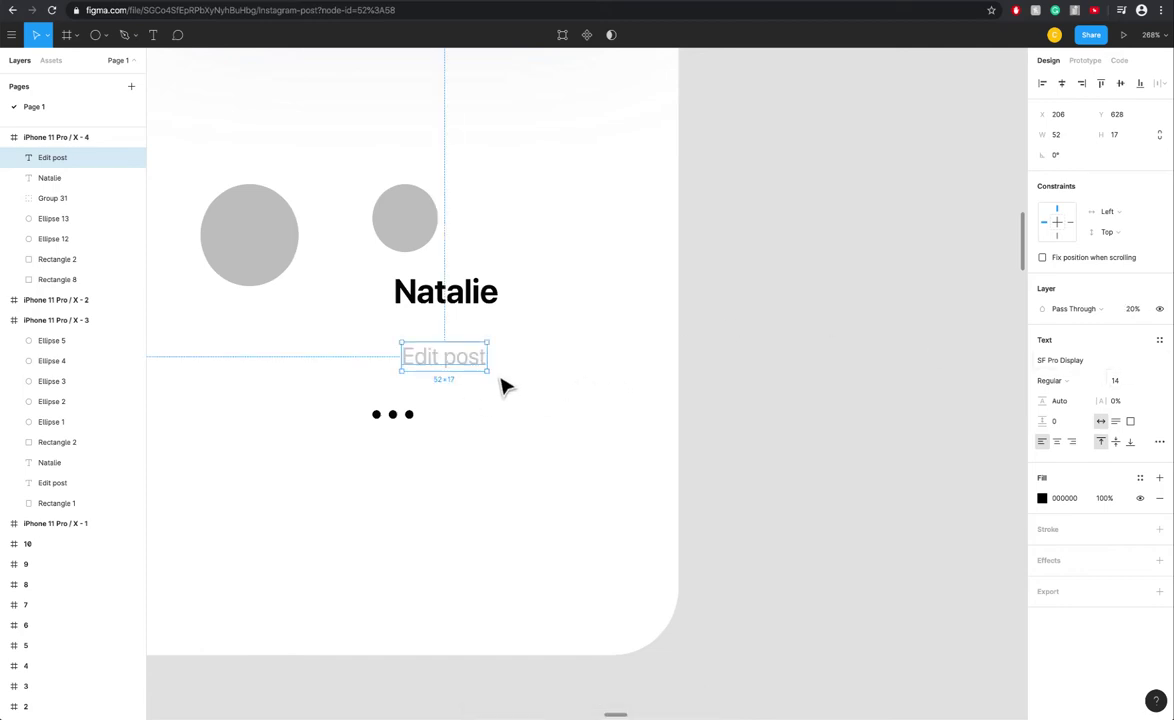
{"action": "scroll", "coordinate": [393, 362], "scroll_direction": "up", "scroll_amount": 5}
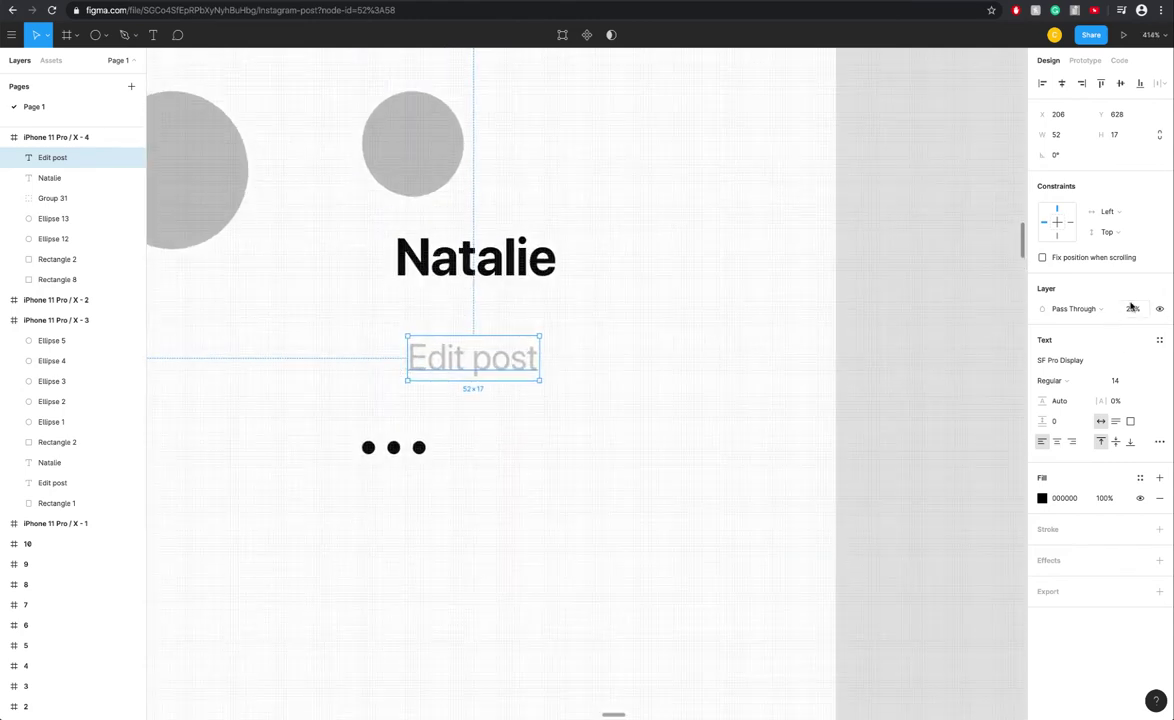
{"action": "key", "text": "0"}
{"action": "key", "text": "1"}
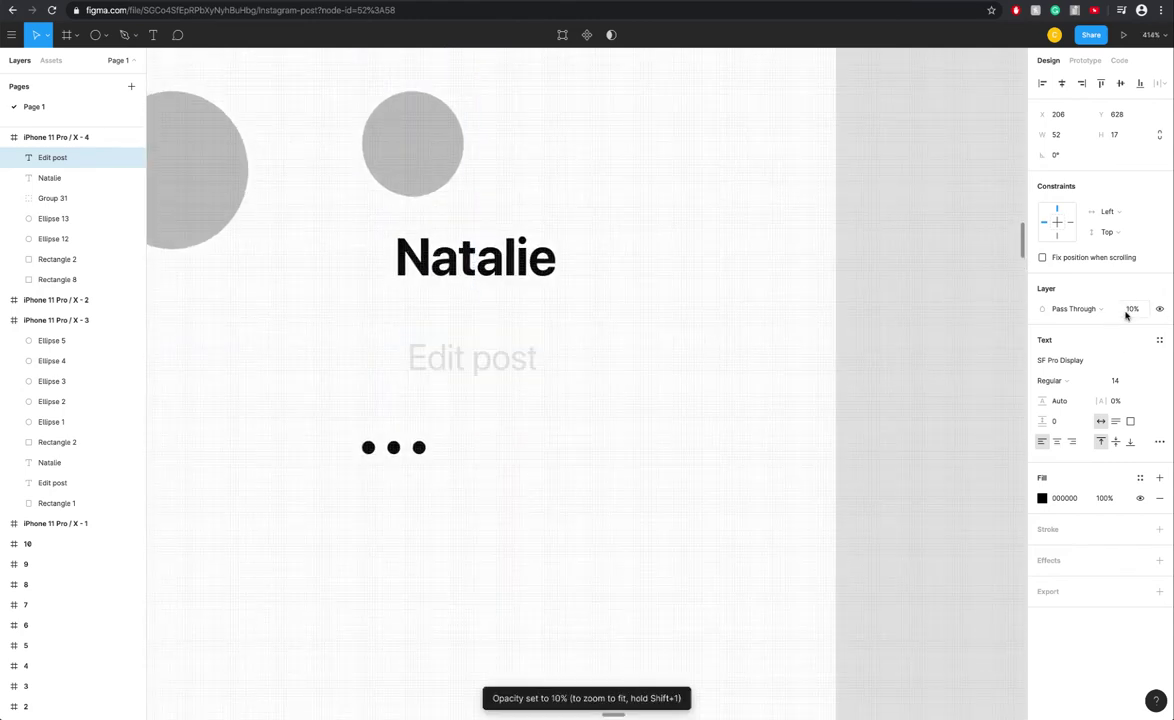
{"action": "key", "text": "2"}
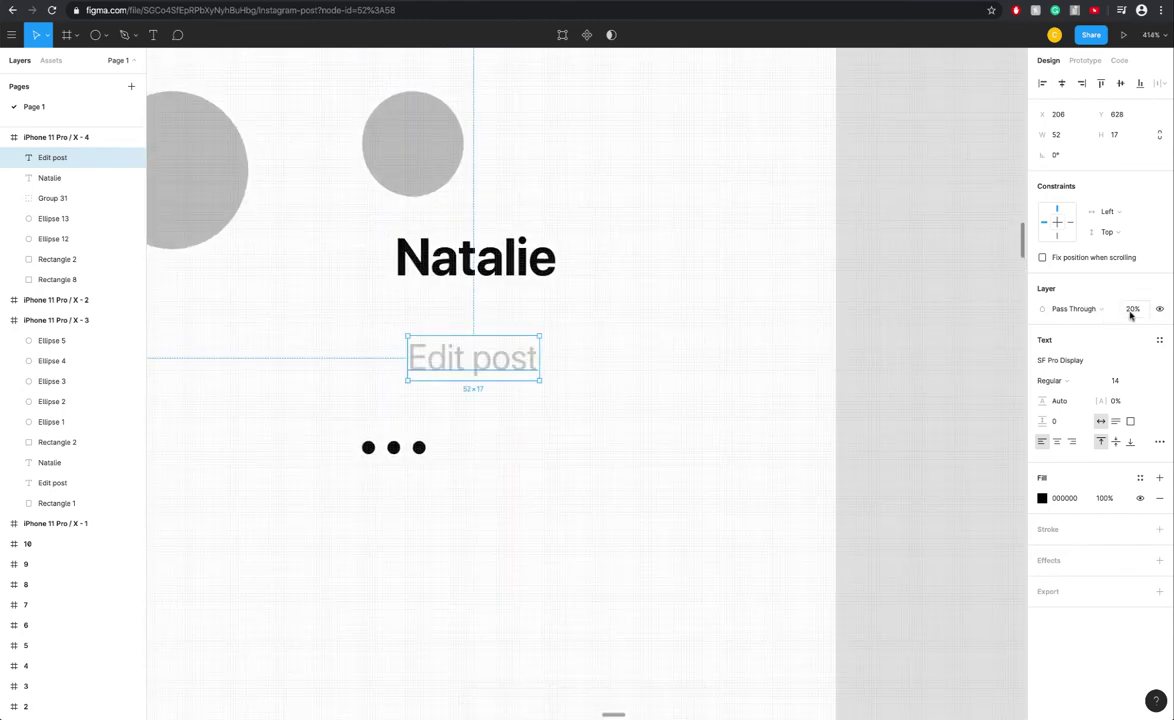
{"action": "key", "text": "2"}
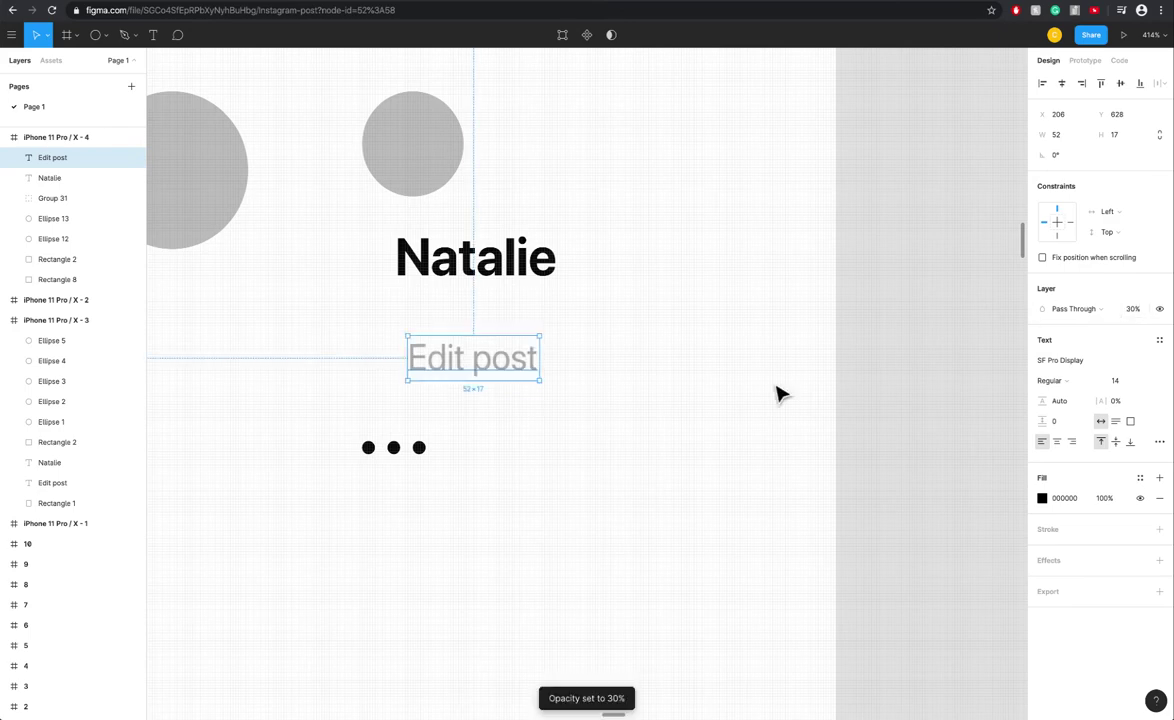
{"action": "key", "text": "2"}
{"action": "left_click_drag", "start_coordinate": [470, 380], "coordinate": [437, 333]}
{"action": "scroll", "coordinate": [484, 414], "scroll_direction": "down", "scroll_amount": 5}
- Select the circular profile photo Ellipse 6 inside Group 18 on the reference slide
{"action": "left_click", "coordinate": [496, 430]}
{"action": "scroll", "coordinate": [497, 431], "scroll_direction": "down", "scroll_amount": 5}
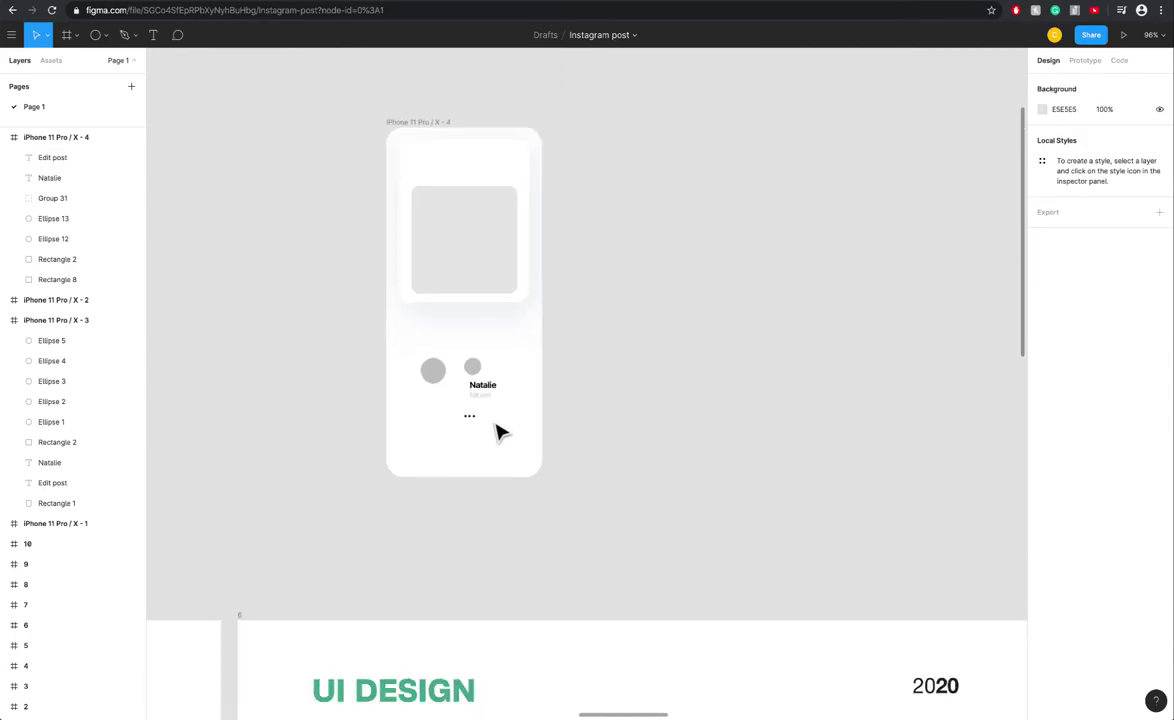
{"action": "scroll", "coordinate": [498, 432], "scroll_direction": "down", "scroll_amount": 5}
{"action": "scroll", "coordinate": [500, 430], "scroll_direction": "down", "scroll_amount": 5}
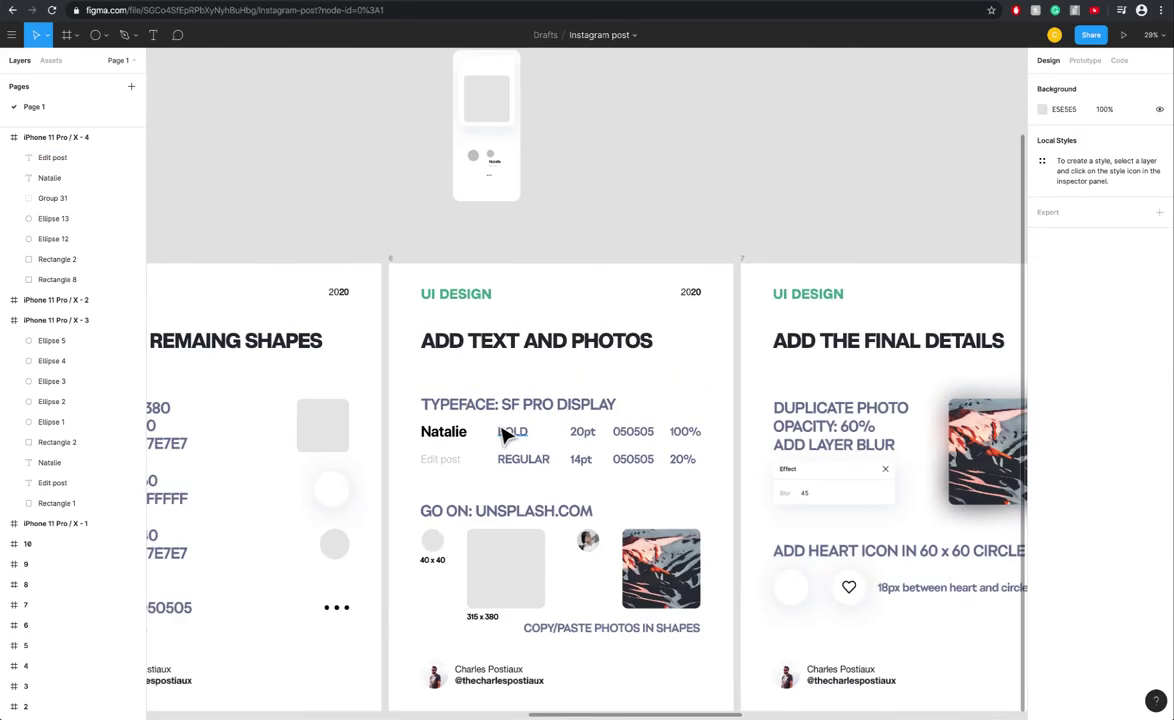
{"action": "left_click", "coordinate": [592, 545]}
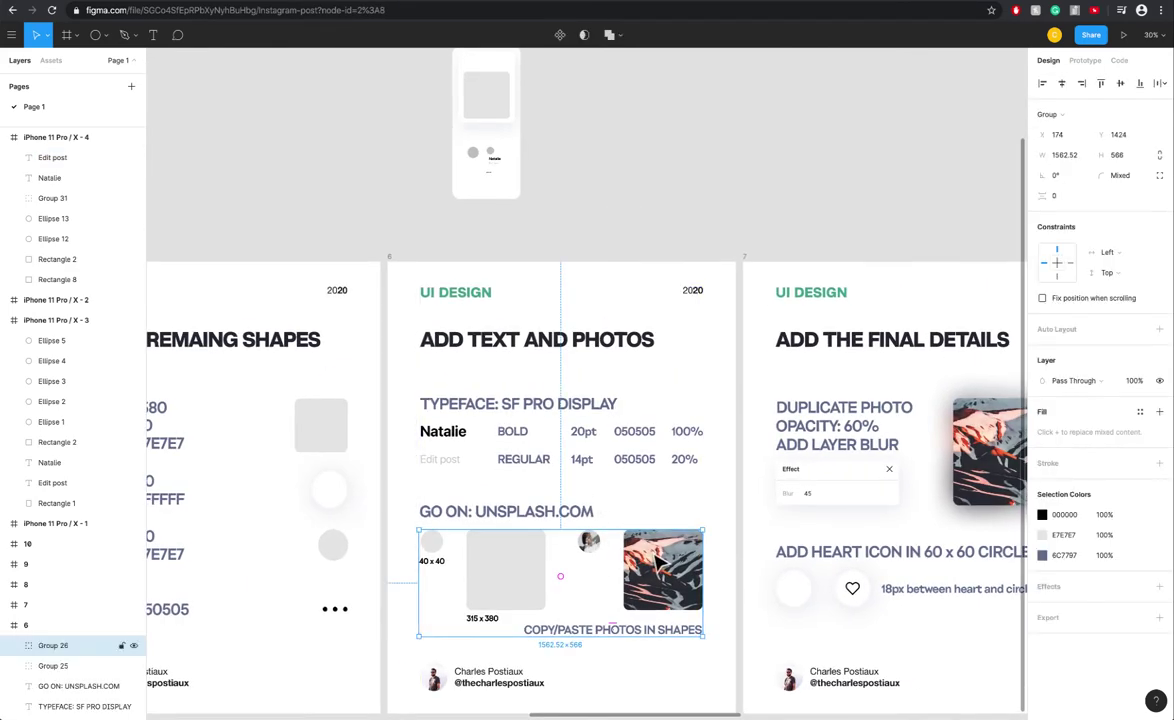
{"action": "double_click", "coordinate": [590, 548]}
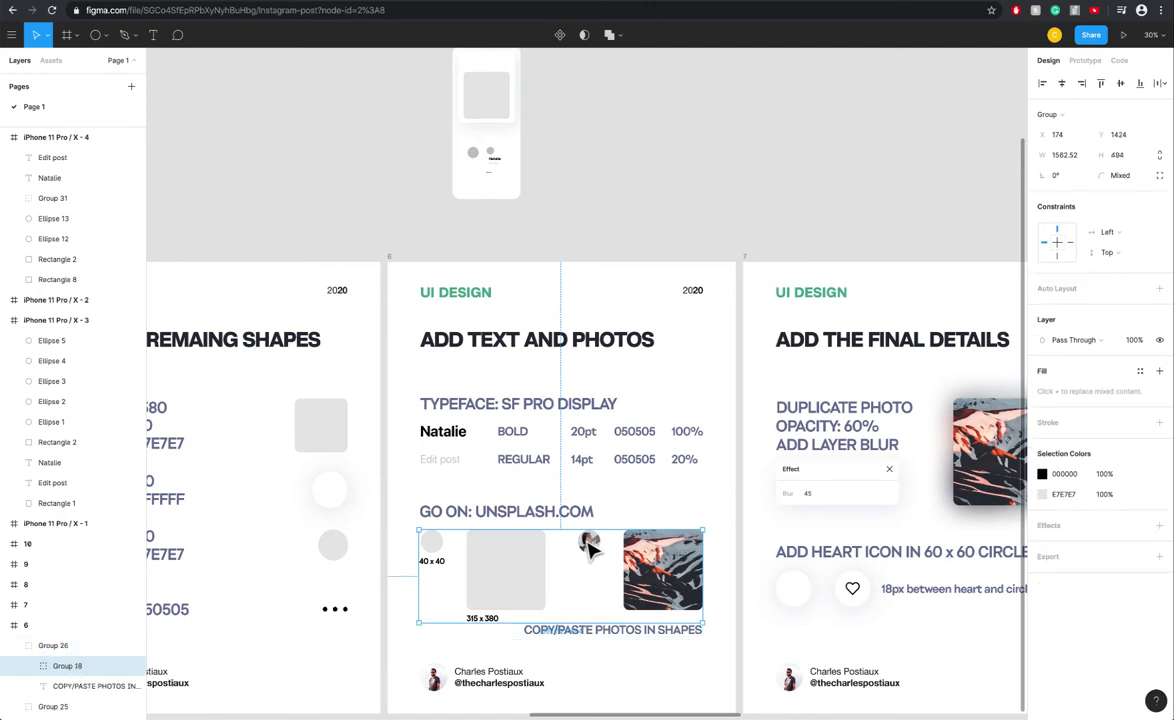
{"action": "double_click", "coordinate": [592, 545]}
{"action": "scroll", "coordinate": [593, 547], "scroll_direction": "right", "scroll_amount": 1}
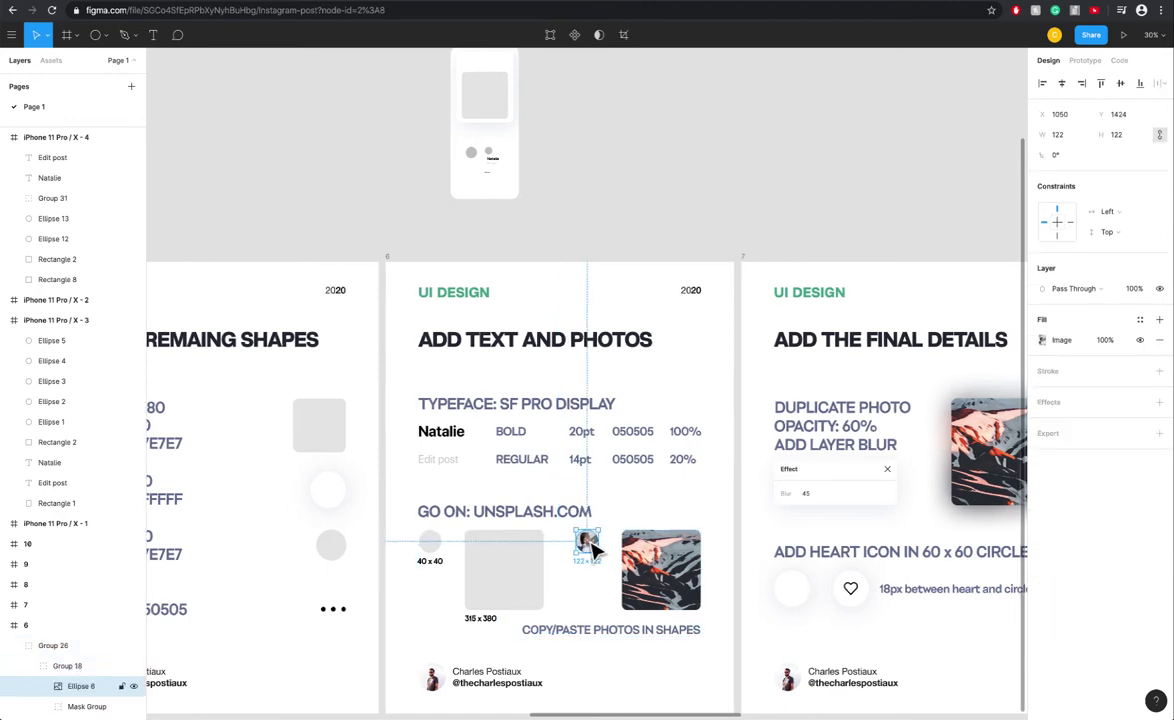
{"action": "scroll", "coordinate": [488, 420], "scroll_direction": "up", "scroll_amount": 5}
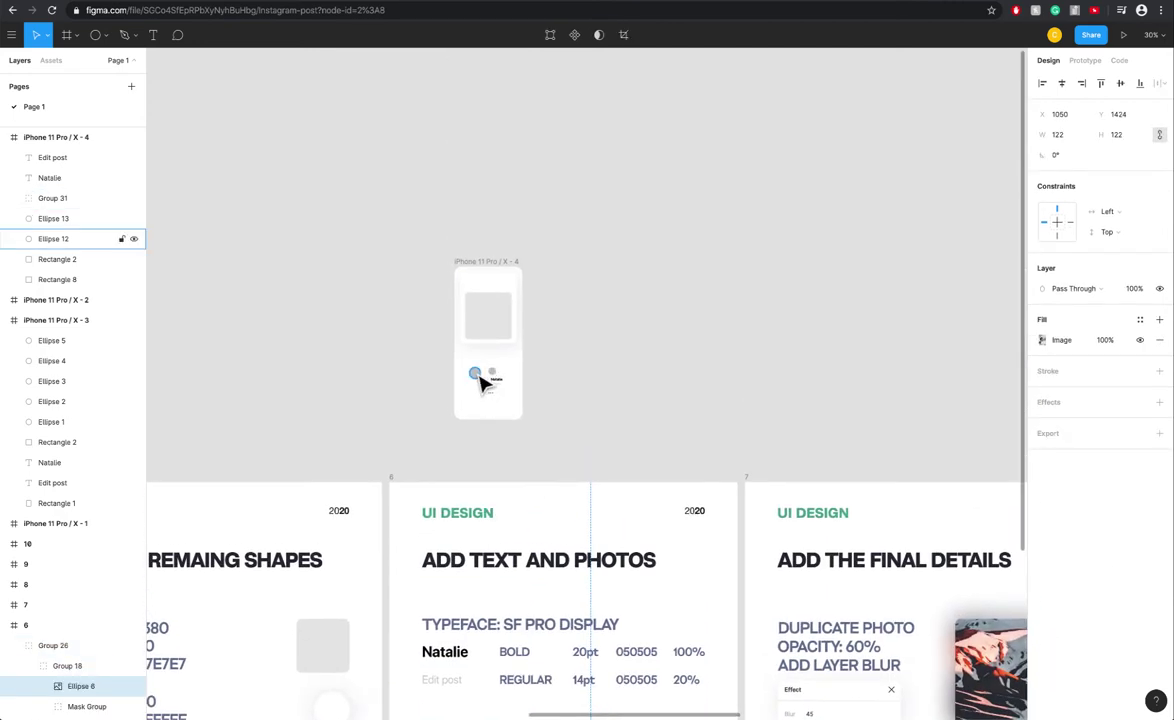
- Paste the profile photo into the phone frame and set its width to 40
{"action": "left_click", "coordinate": [491, 373]}
{"action": "scroll", "coordinate": [537, 437], "scroll_direction": "down", "scroll_amount": 5}
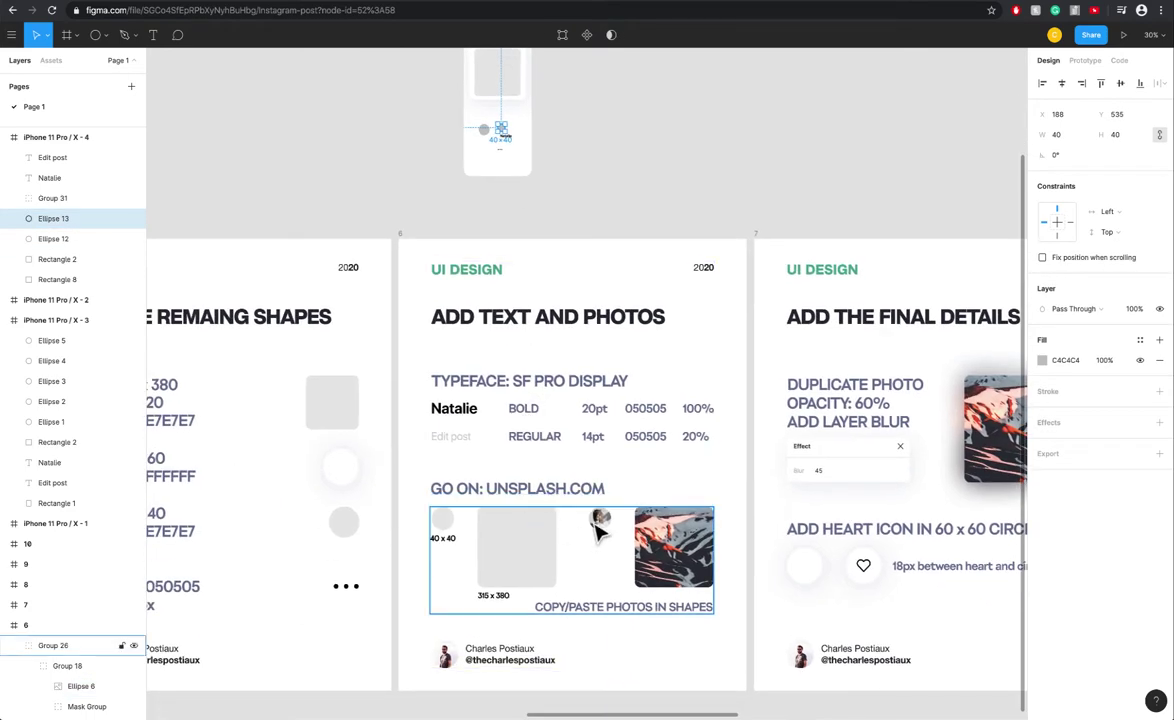
{"action": "scroll", "coordinate": [520, 130], "scroll_direction": "up", "scroll_amount": 5}
{"action": "key", "text": "ctrl+v"}
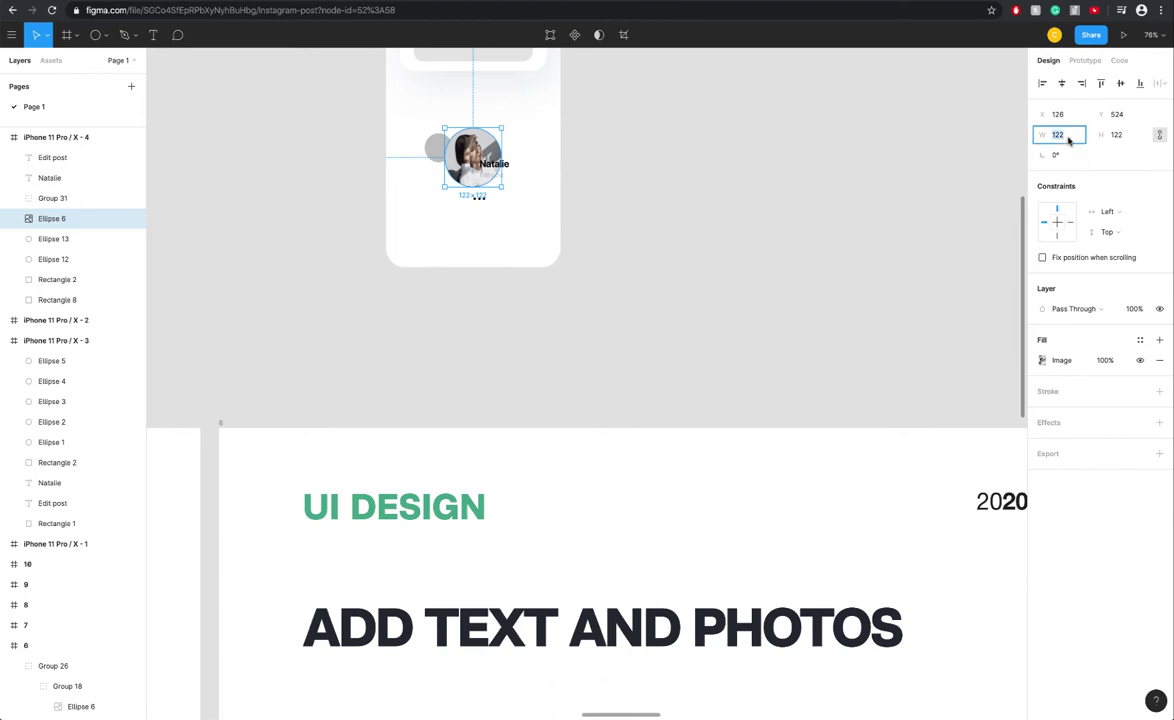
{"action": "type", "text": "40"}
{"action": "key", "text": "Return"}
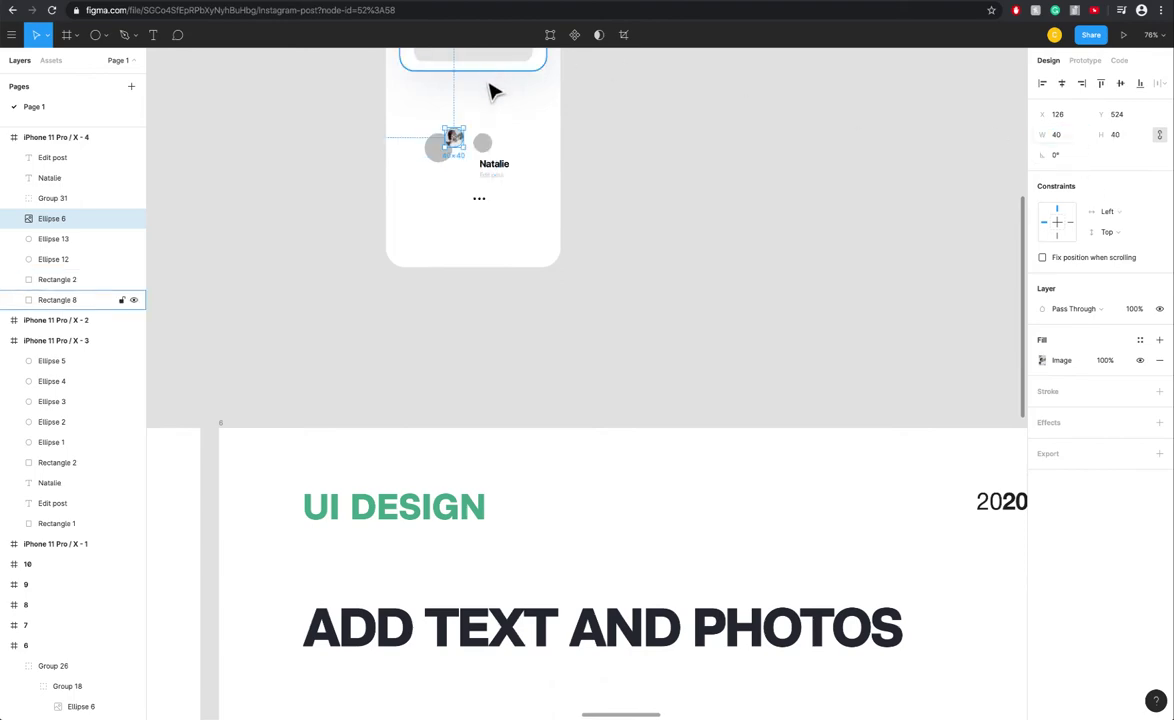
- Delete the grey Ellipse 13 and move the photo into the avatar position
{"action": "scroll", "coordinate": [487, 94], "scroll_direction": "up", "scroll_amount": 4}
{"action": "left_click", "coordinate": [487, 186]}
{"action": "key", "text": "Delete"}
{"action": "left_click_drag", "start_coordinate": [459, 181], "coordinate": [522, 162]}
{"action": "scroll", "coordinate": [550, 204], "scroll_direction": "down", "scroll_amount": 15}
- Try pasting the mountain photo over the grey placeholder, then undo the misplaced paste
{"action": "scroll", "coordinate": [645, 355], "scroll_direction": "up", "scroll_amount": 10}
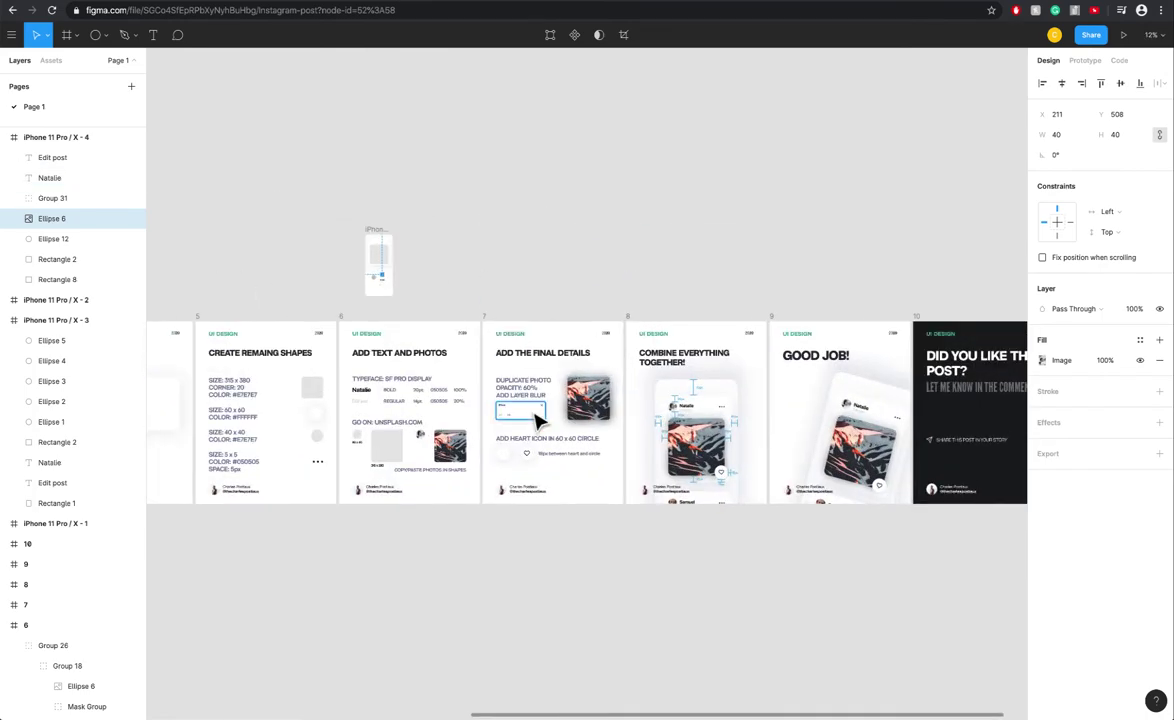
{"action": "scroll", "coordinate": [611, 375], "scroll_direction": "left", "scroll_amount": 3}
{"action": "left_click", "coordinate": [377, 152]}
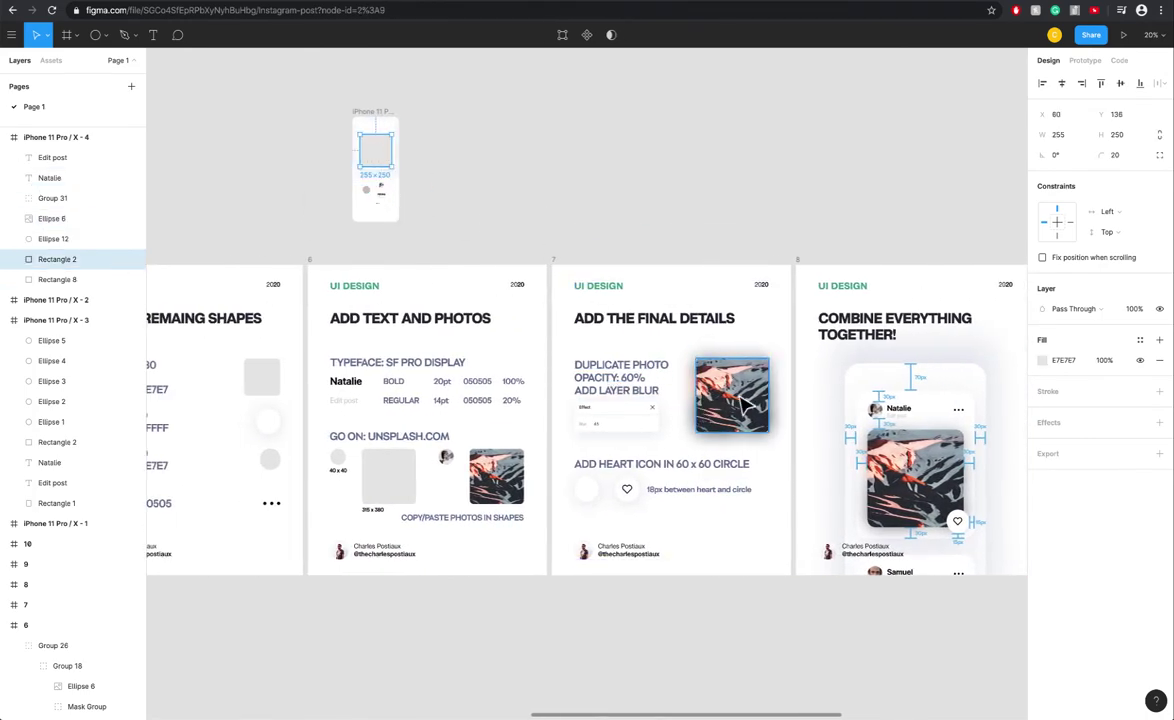
{"action": "left_click", "coordinate": [670, 380]}
{"action": "left_click", "coordinate": [678, 372]}
{"action": "left_click", "coordinate": [378, 163]}
{"action": "key", "text": "super+v"}
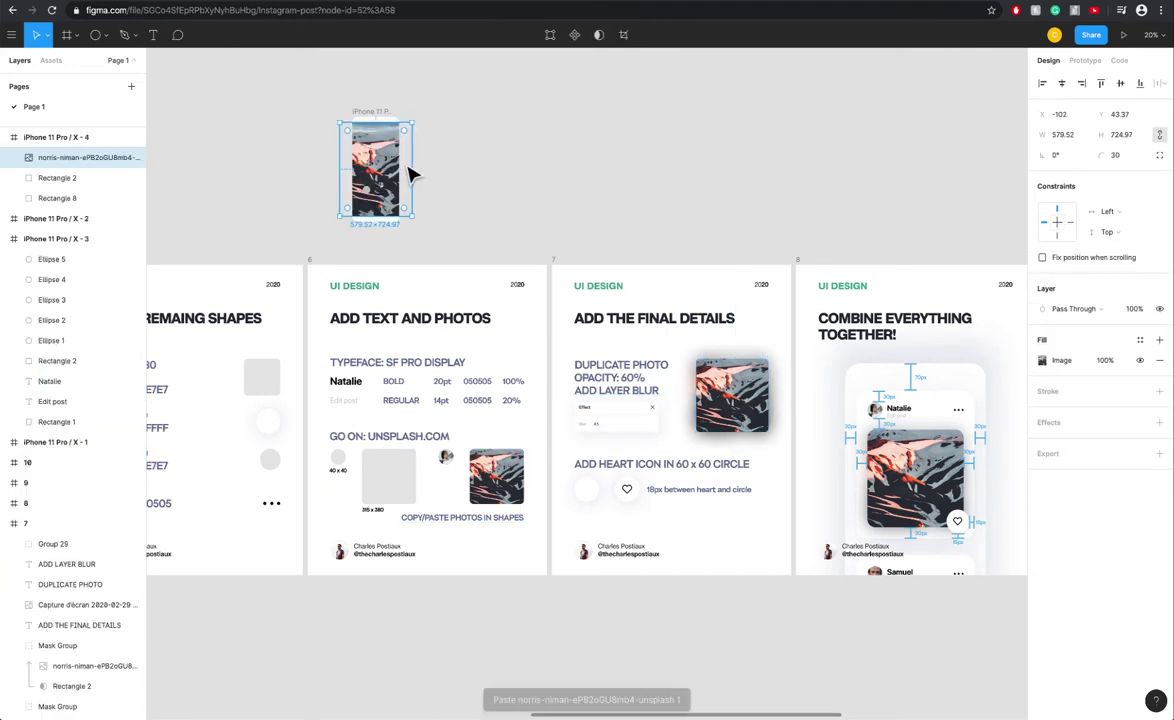
{"action": "key", "text": "super+z"}
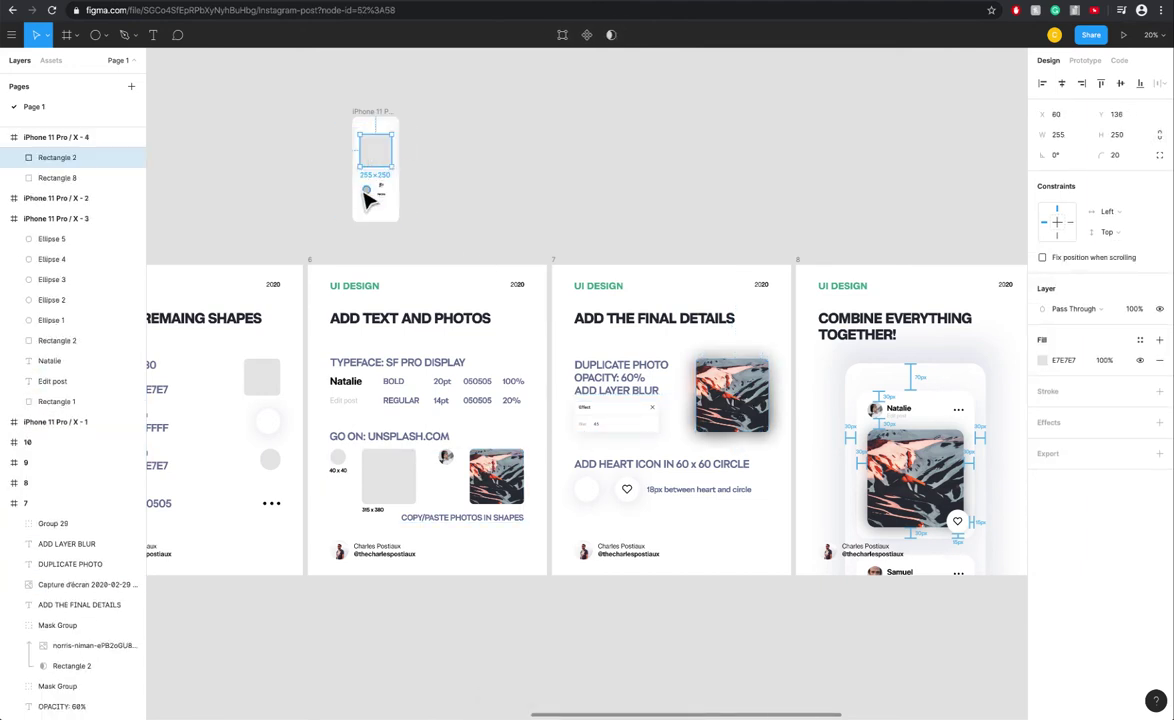
- Paste the masked mountain photo from the Add text and photos slide into the iPhone frame
{"action": "scroll", "coordinate": [379, 260], "scroll_direction": "up", "scroll_amount": 2}
{"action": "left_click", "coordinate": [453, 519]}
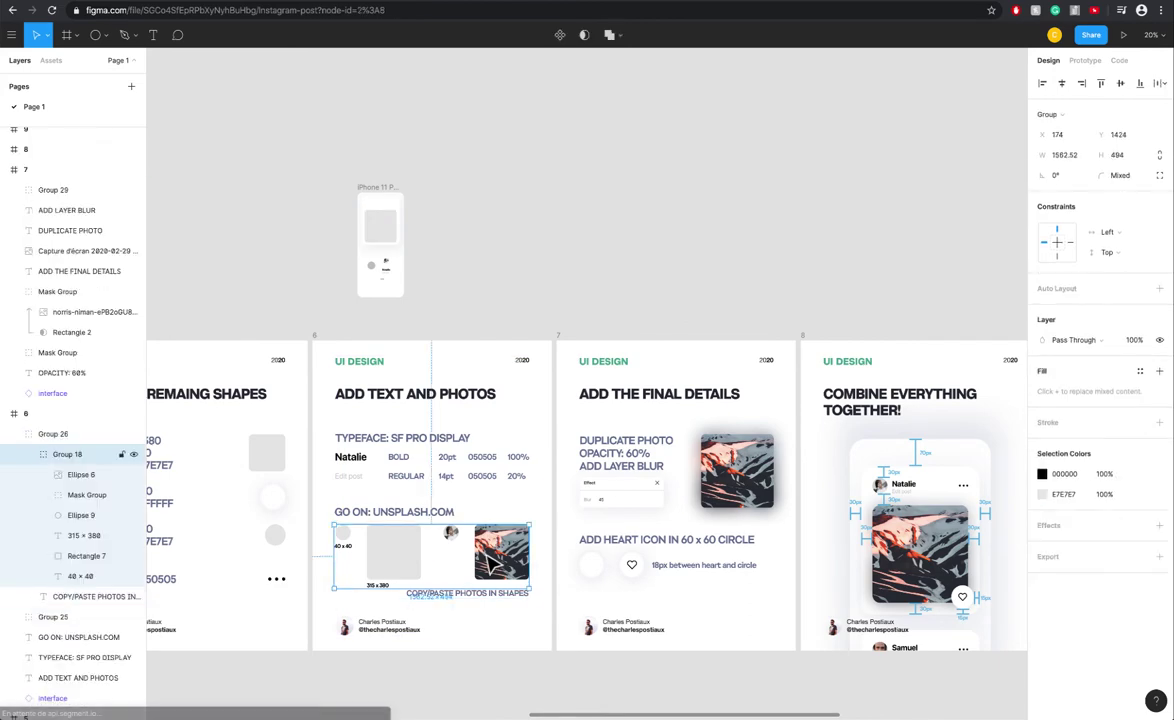
{"action": "left_click", "coordinate": [500, 565]}
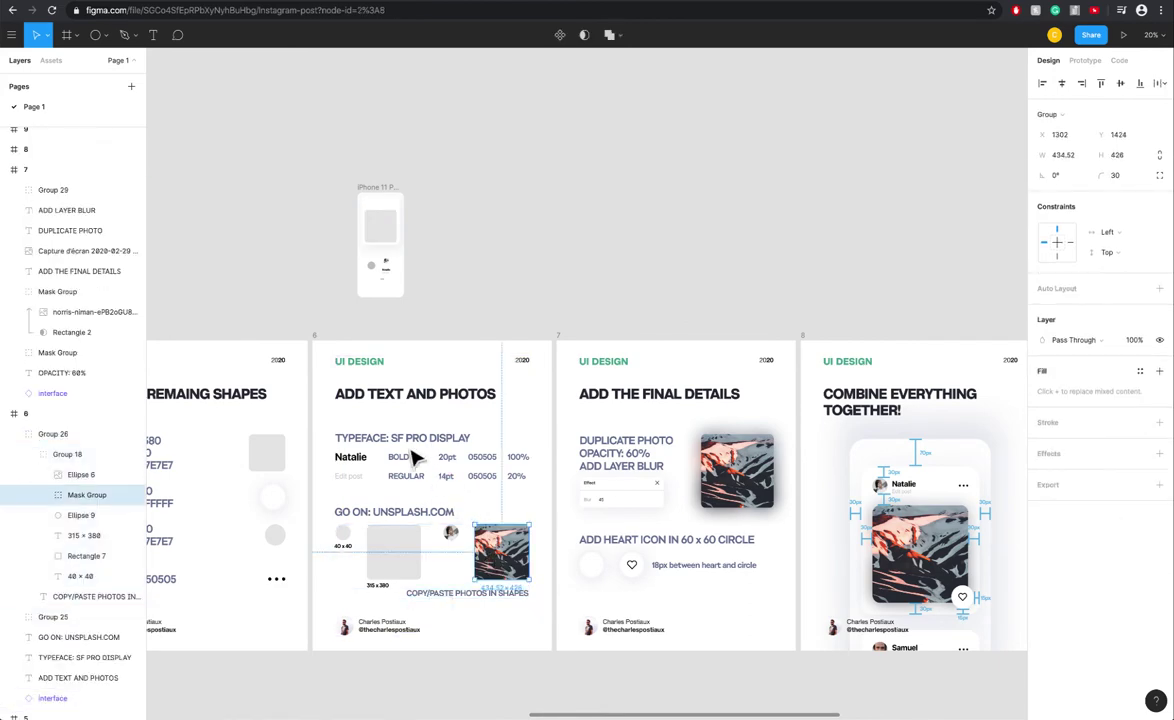
{"action": "scroll", "coordinate": [367, 348], "scroll_direction": "up", "scroll_amount": 5}
{"action": "left_click", "coordinate": [428, 242]}
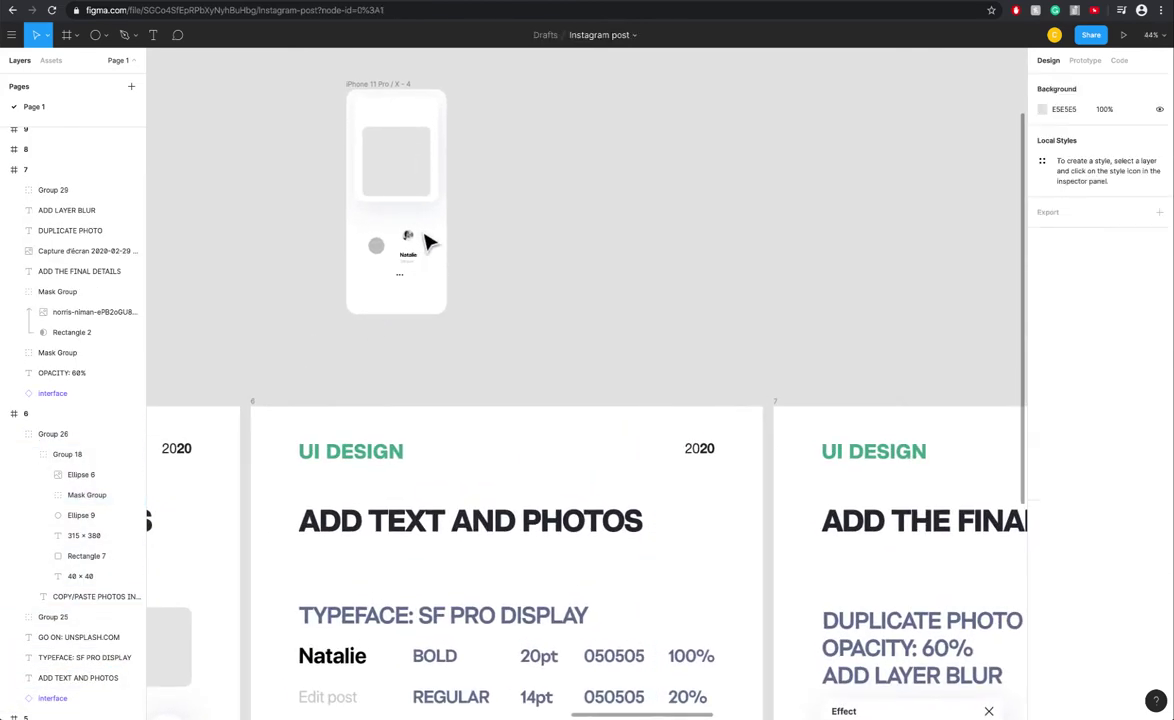
{"action": "key", "text": "super+v"}
{"action": "left_click_drag", "start_coordinate": [564, 361], "coordinate": [390, 205]}
- Resize the photo to 255 × 250 and place it over grey Rectangle 2 at X 60, Y 138
{"action": "left_click", "coordinate": [364, 139]}
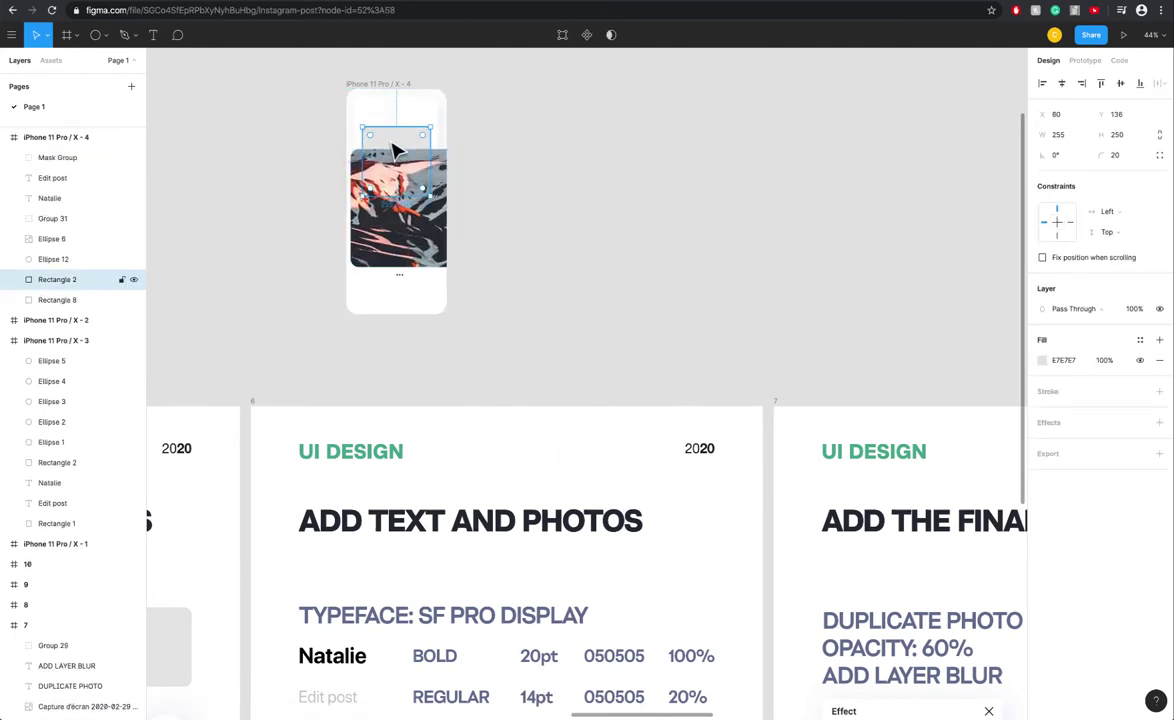
{"action": "left_click", "coordinate": [410, 253]}
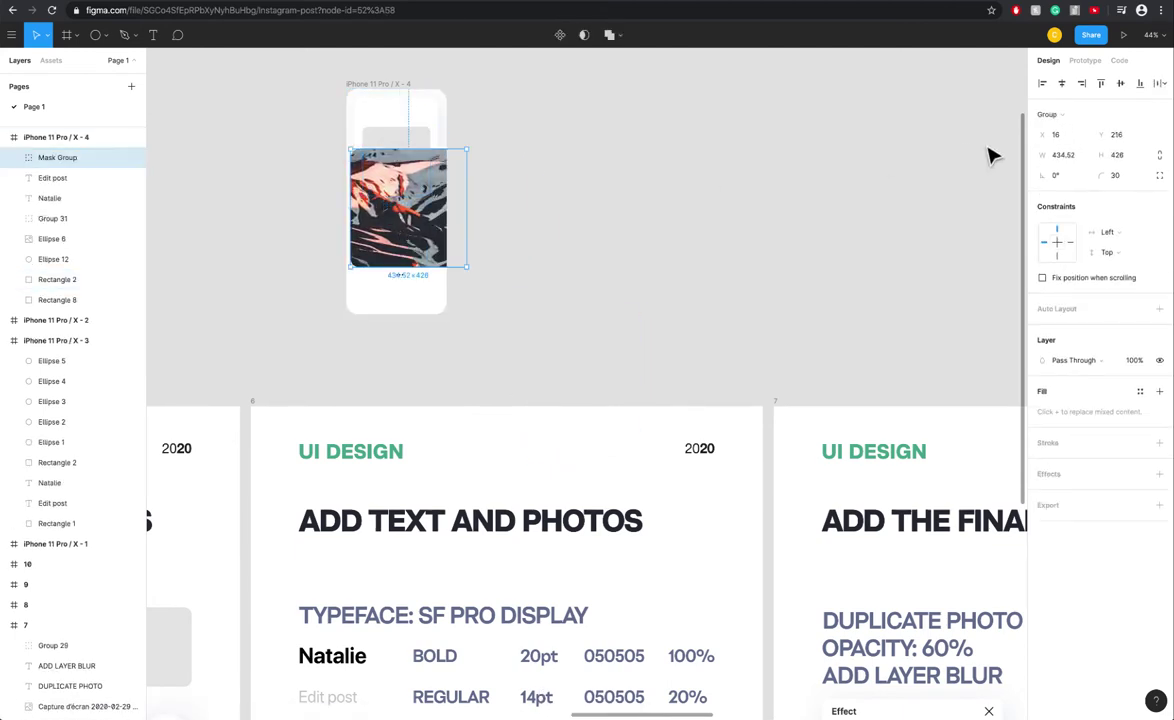
{"action": "left_click", "coordinate": [1079, 155]}
{"action": "left_click", "coordinate": [1133, 157]}
{"action": "type", "text": "250"}
{"action": "key", "text": "Return"}
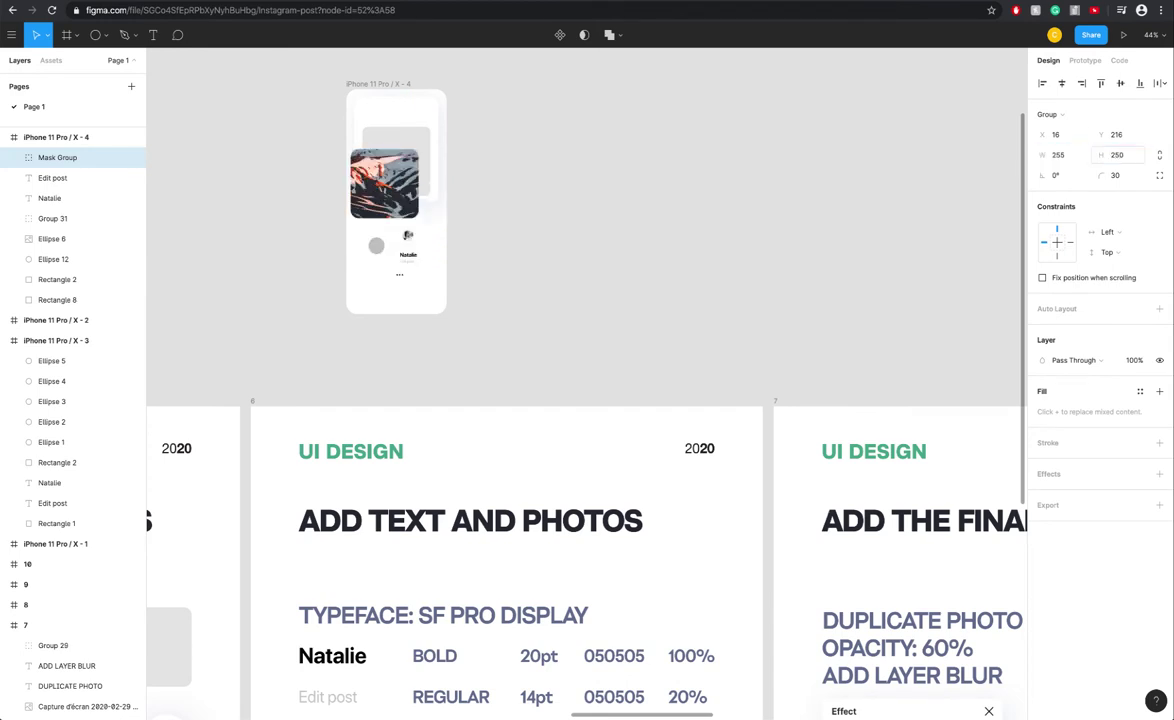
{"action": "mouse_move", "coordinate": [413, 187]}
{"action": "left_mouse_down"}
{"action": "mouse_move", "coordinate": [425, 165]}
{"action": "mouse_move", "coordinate": [398, 198]}
{"action": "mouse_move", "coordinate": [396, 228]}
{"action": "mouse_move", "coordinate": [397, 190]}
{"action": "left_mouse_up"}
{"action": "scroll", "coordinate": [472, 270], "scroll_direction": "down", "scroll_amount": 3}
{"action": "scroll", "coordinate": [472, 270], "scroll_direction": "down", "scroll_amount": 5}
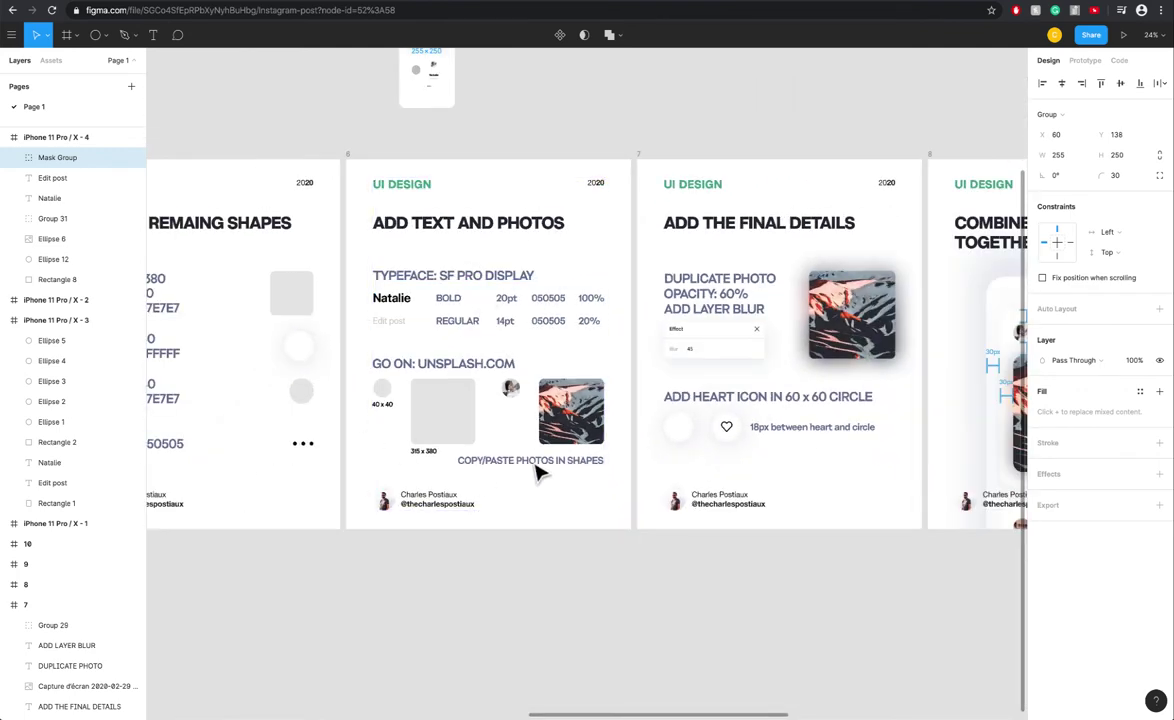
{"action": "scroll", "coordinate": [680, 332], "scroll_direction": "right", "scroll_amount": 2}
{"action": "scroll", "coordinate": [680, 332], "scroll_direction": "up", "scroll_amount": 1}
{"action": "scroll", "coordinate": [682, 330], "scroll_direction": "right", "scroll_amount": 2}
{"action": "scroll", "coordinate": [682, 330], "scroll_direction": "up", "scroll_amount": 1}
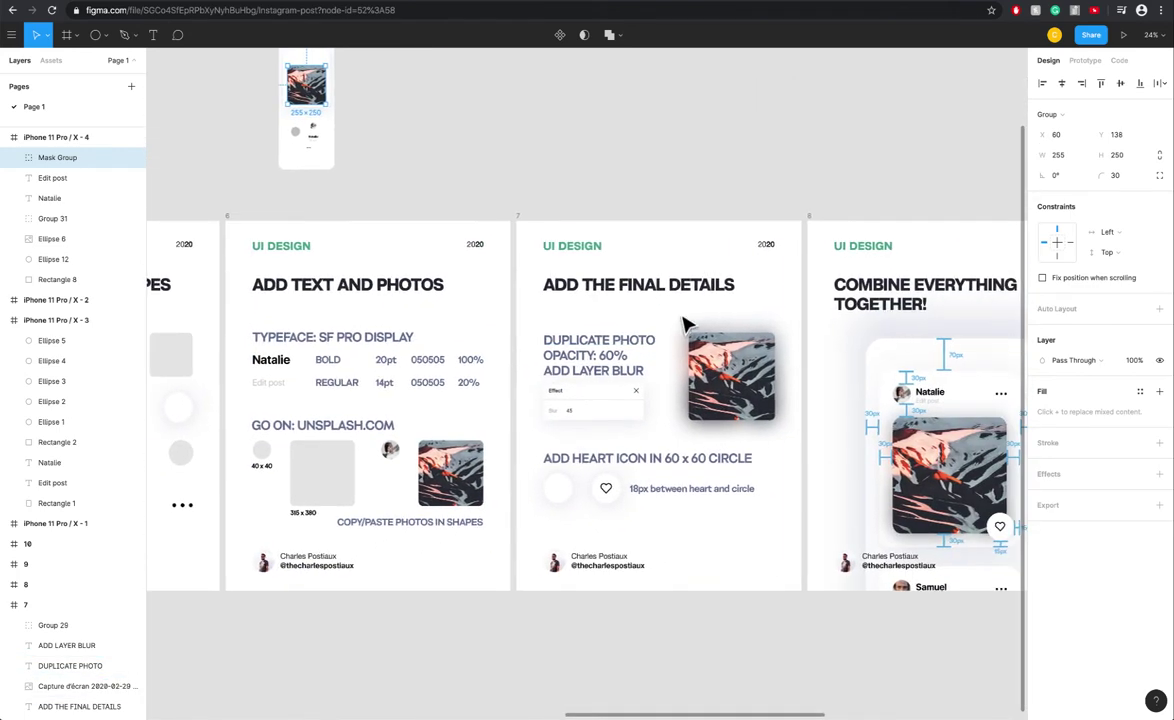
{"action": "scroll", "coordinate": [265, 188], "scroll_direction": "up", "scroll_amount": 2}
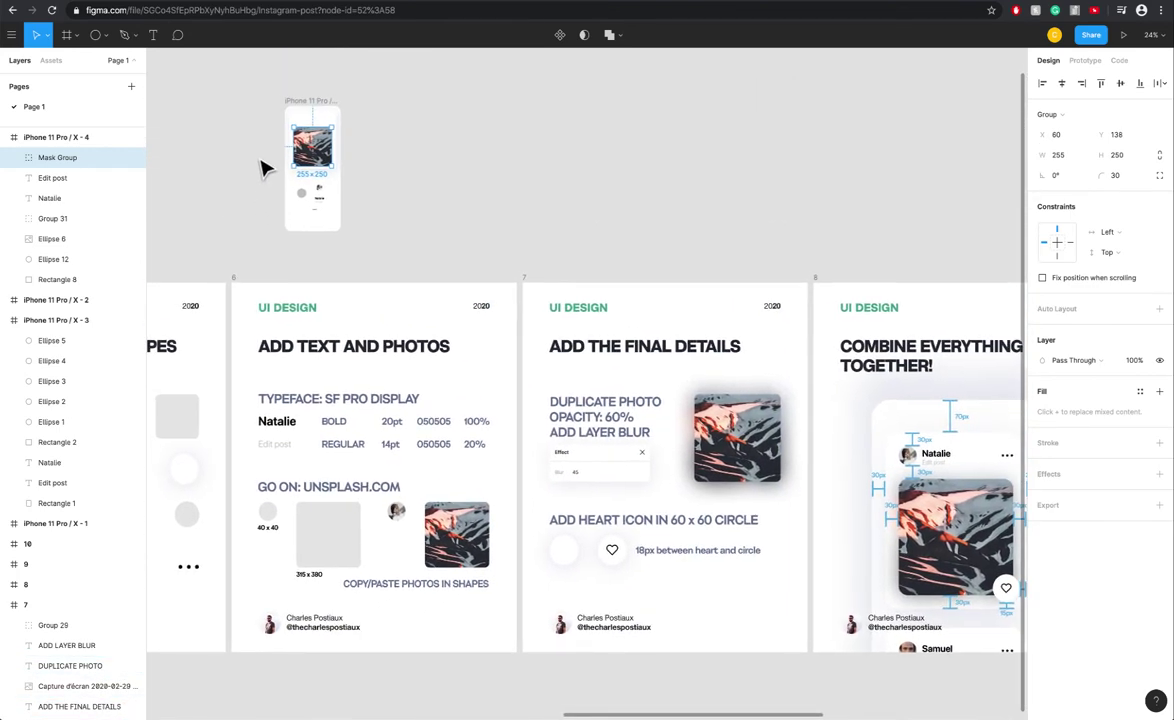
{"action": "scroll", "coordinate": [283, 175], "scroll_direction": "up", "scroll_amount": 10}
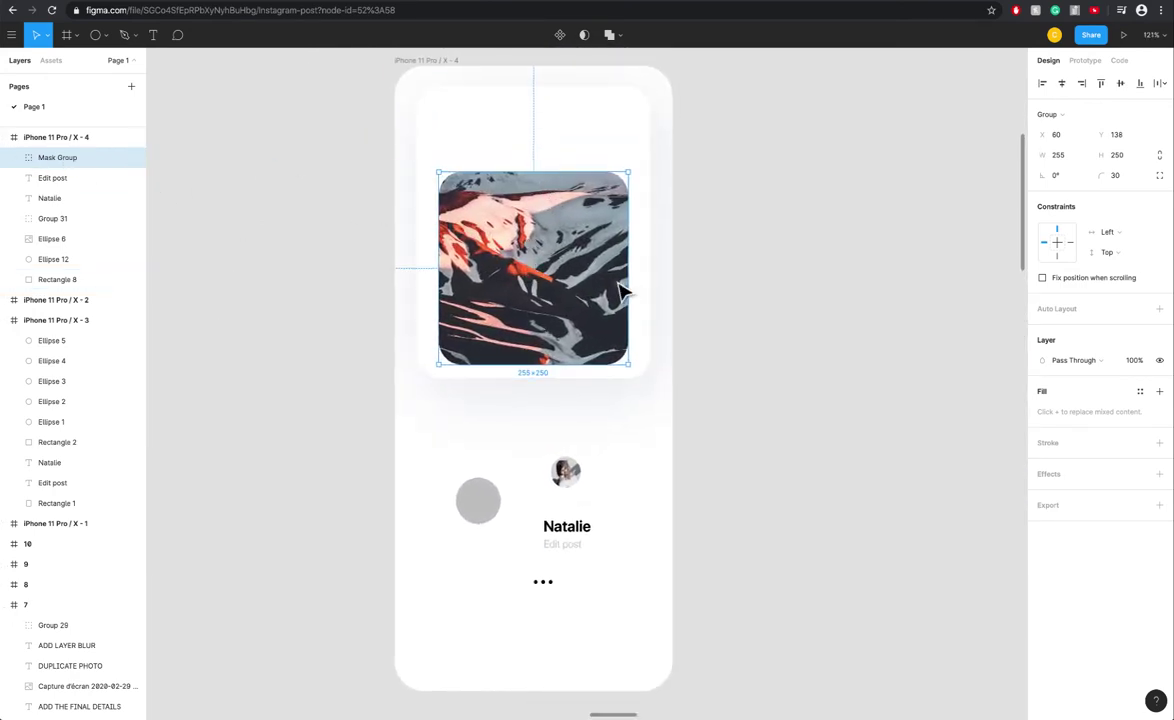
- Duplicate the mountain photo and set the copy's opacity to 60%
{"action": "key", "text": "super+d"}
{"action": "left_click", "coordinate": [70, 178]}
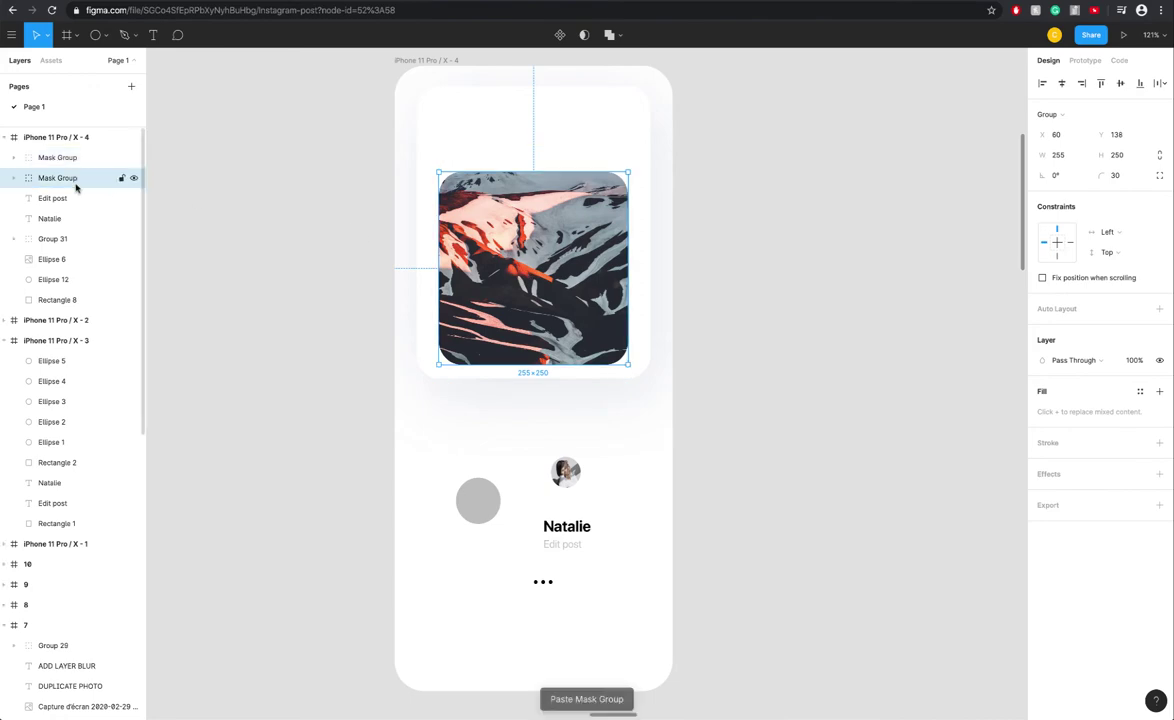
{"action": "scroll", "coordinate": [768, 419], "scroll_direction": "down", "scroll_amount": 5}
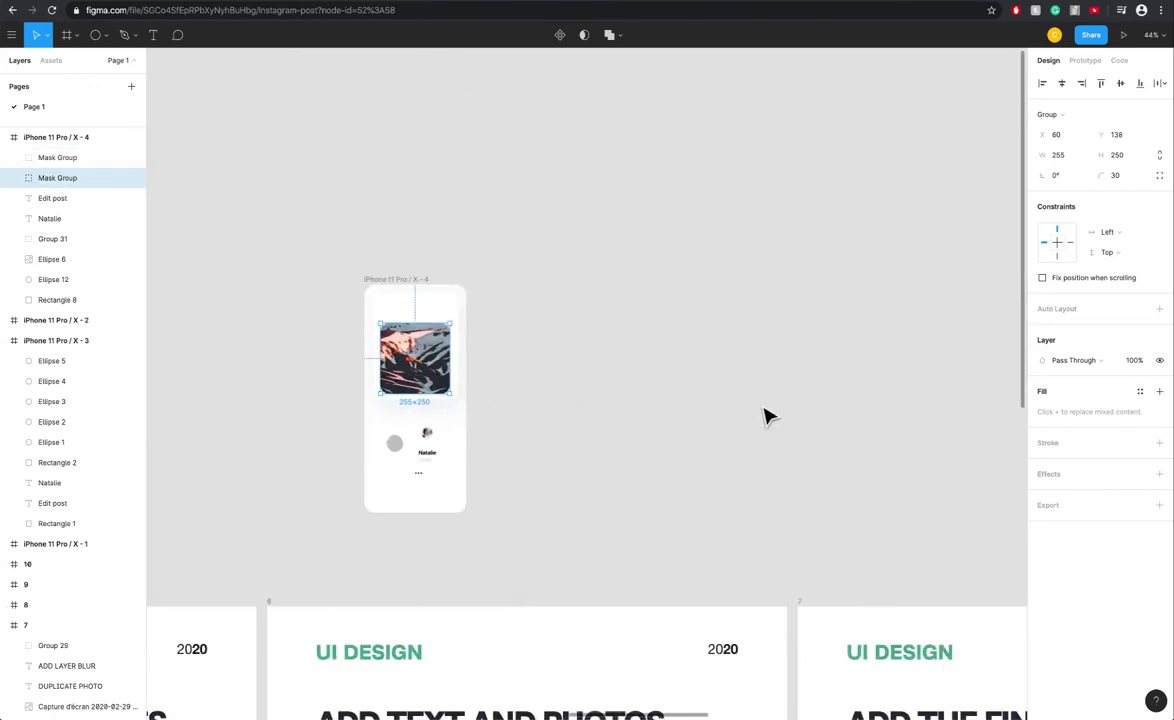
{"action": "scroll", "coordinate": [770, 411], "scroll_direction": "down", "scroll_amount": 5}
{"action": "scroll", "coordinate": [800, 411], "scroll_direction": "up", "scroll_amount": 3}
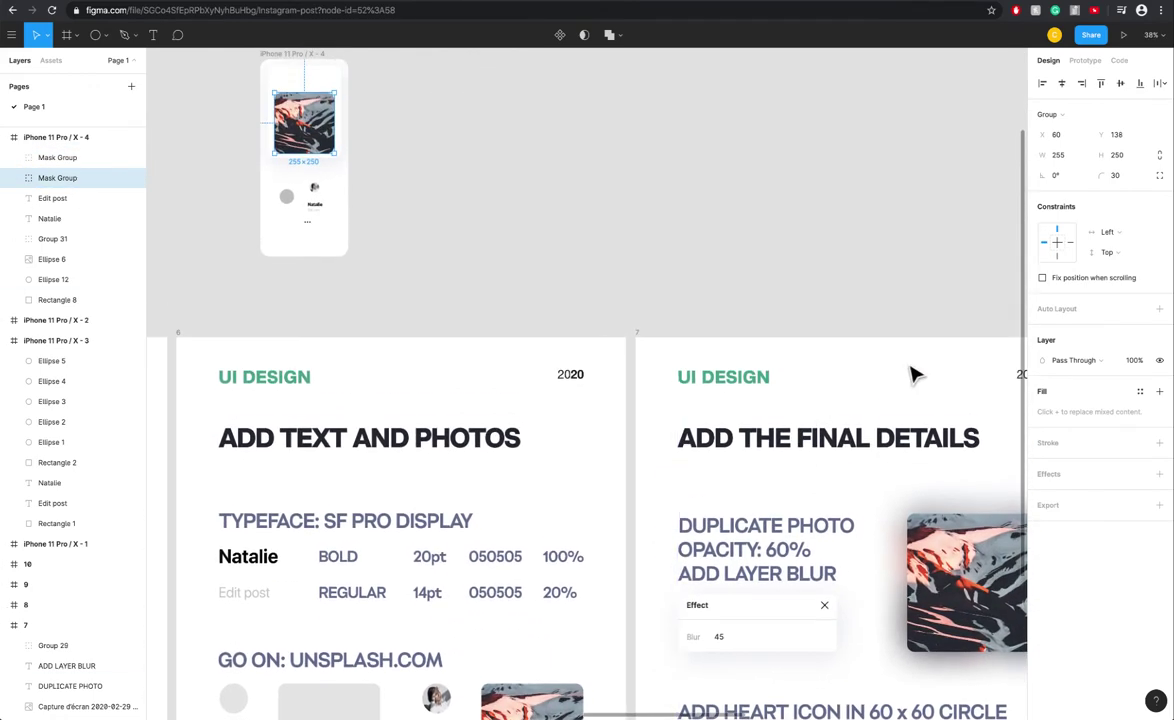
{"action": "key", "text": "6"}
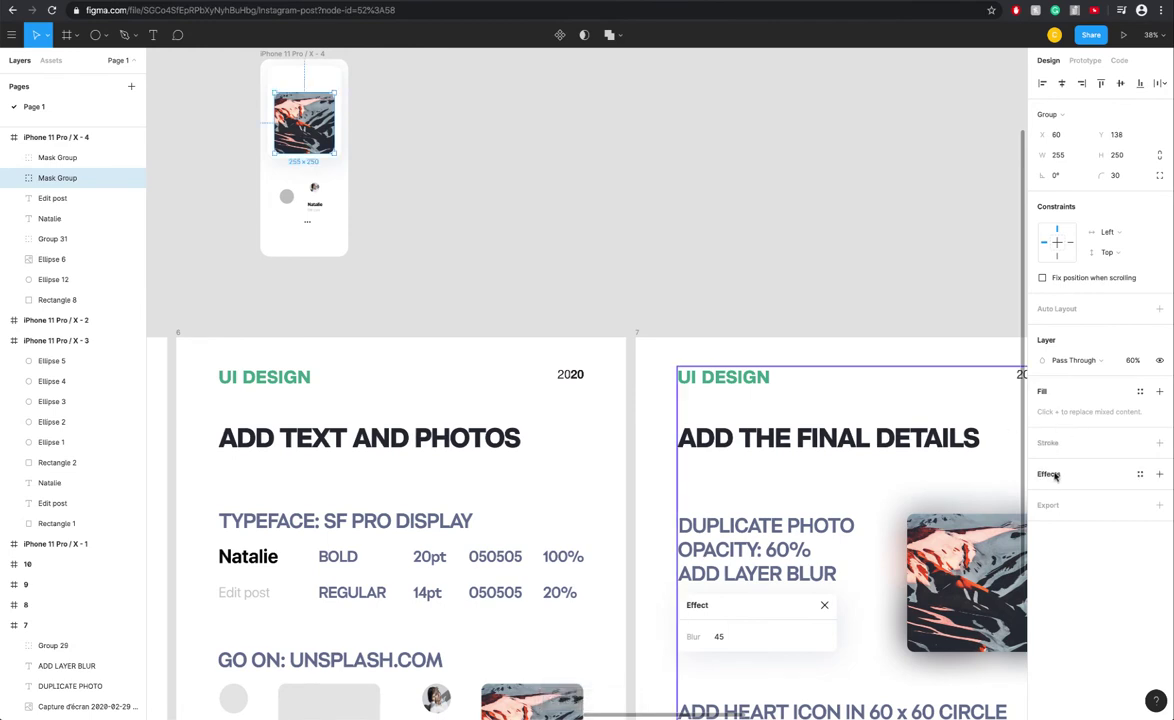
- Give the duplicate photo a Layer Blur of 45 to form a soft shadow
{"action": "left_click", "coordinate": [1057, 475]}
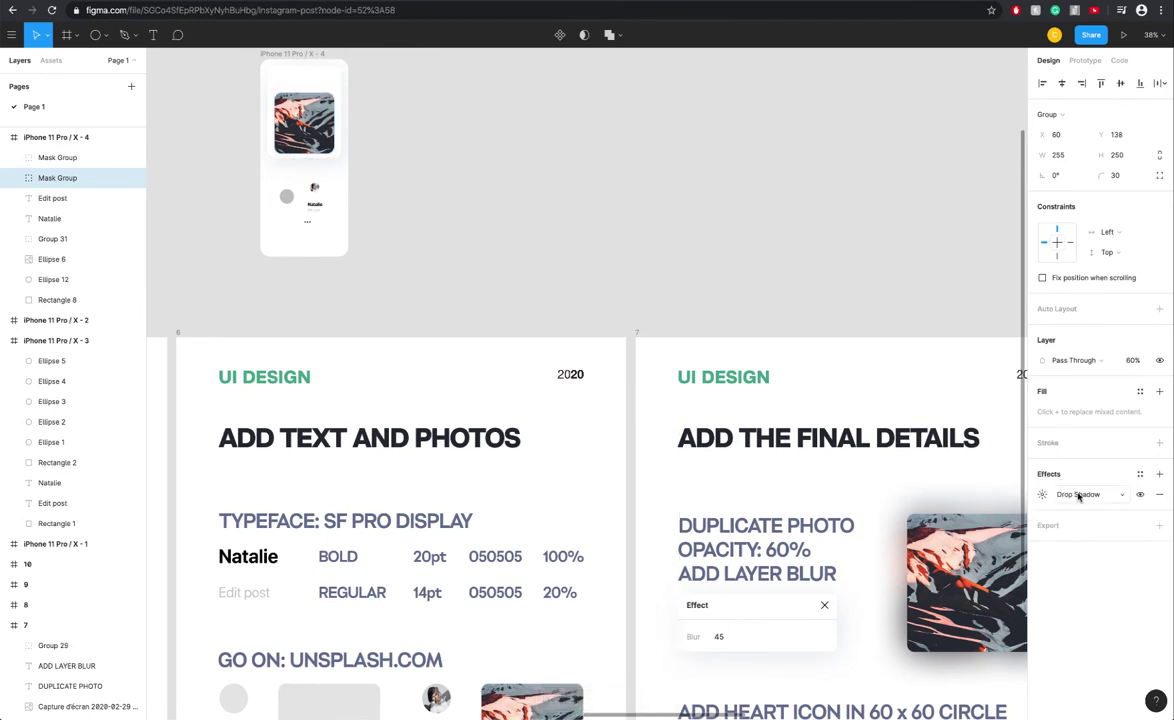
{"action": "left_click", "coordinate": [1087, 495]}
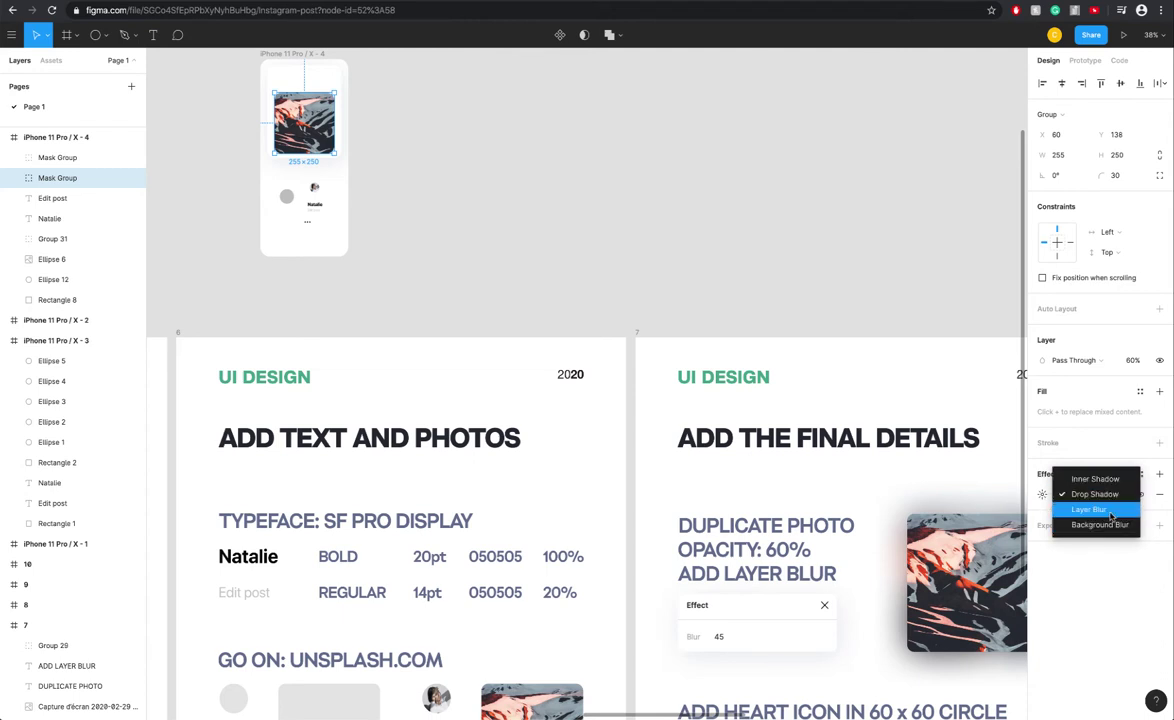
{"action": "left_click", "coordinate": [1110, 512]}
{"action": "left_click", "coordinate": [1044, 495]}
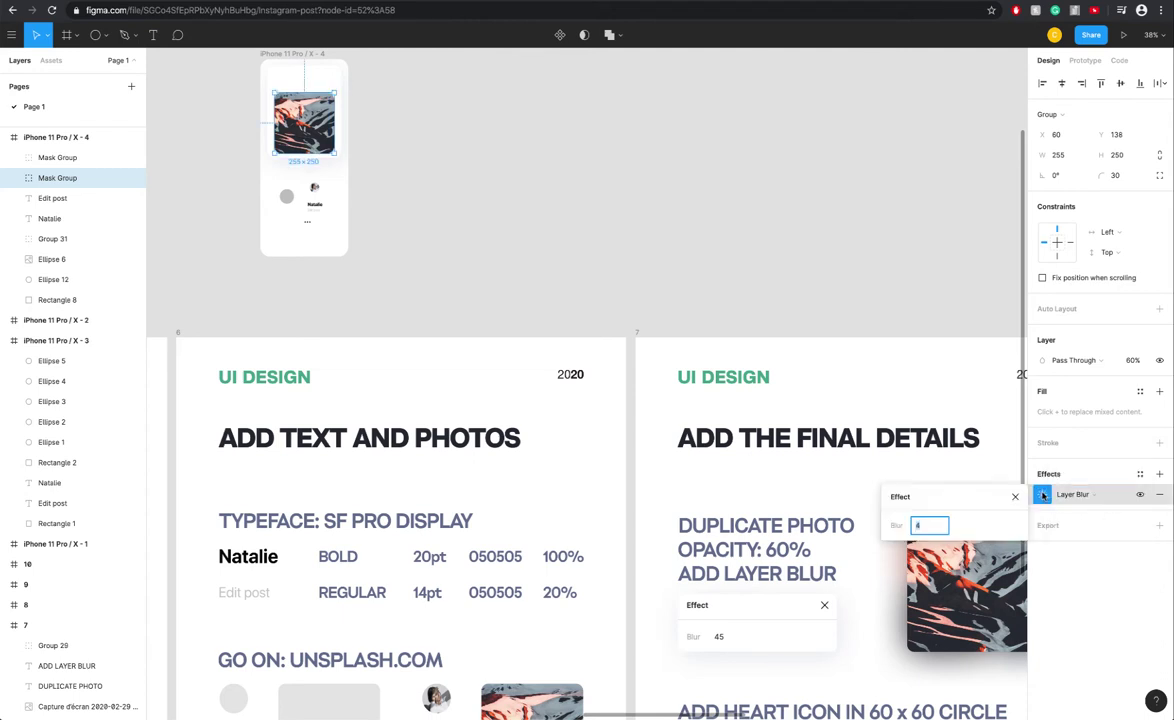
{"action": "key", "text": "Return"}
{"action": "left_click", "coordinate": [185, 157]}
- Pan across the reference board's heart-icon notes and back to the phone card
{"action": "scroll", "coordinate": [210, 86], "scroll_direction": "up", "scroll_amount": 10}
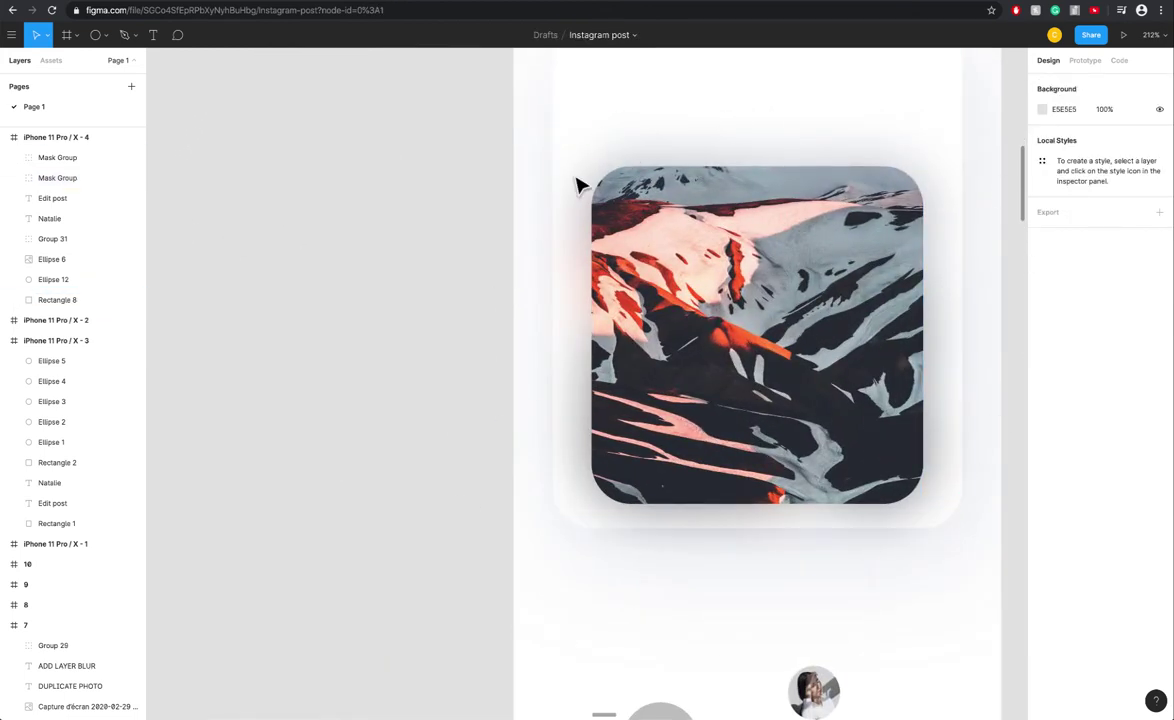
{"action": "scroll", "coordinate": [975, 564], "scroll_direction": "down", "scroll_amount": 6}
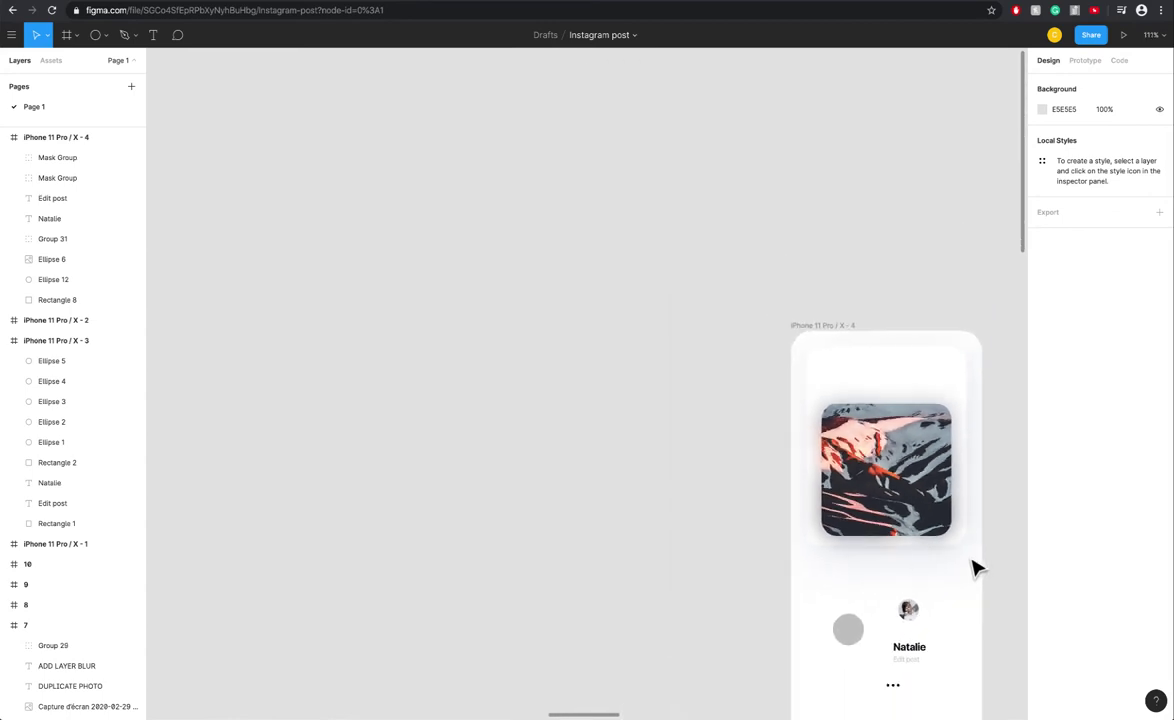
{"action": "scroll", "coordinate": [975, 568], "scroll_direction": "right", "scroll_amount": 2}
{"action": "scroll", "coordinate": [975, 568], "scroll_direction": "down", "scroll_amount": 2}
{"action": "scroll", "coordinate": [975, 568], "scroll_direction": "right", "scroll_amount": 5}
{"action": "scroll", "coordinate": [975, 568], "scroll_direction": "down", "scroll_amount": 3}
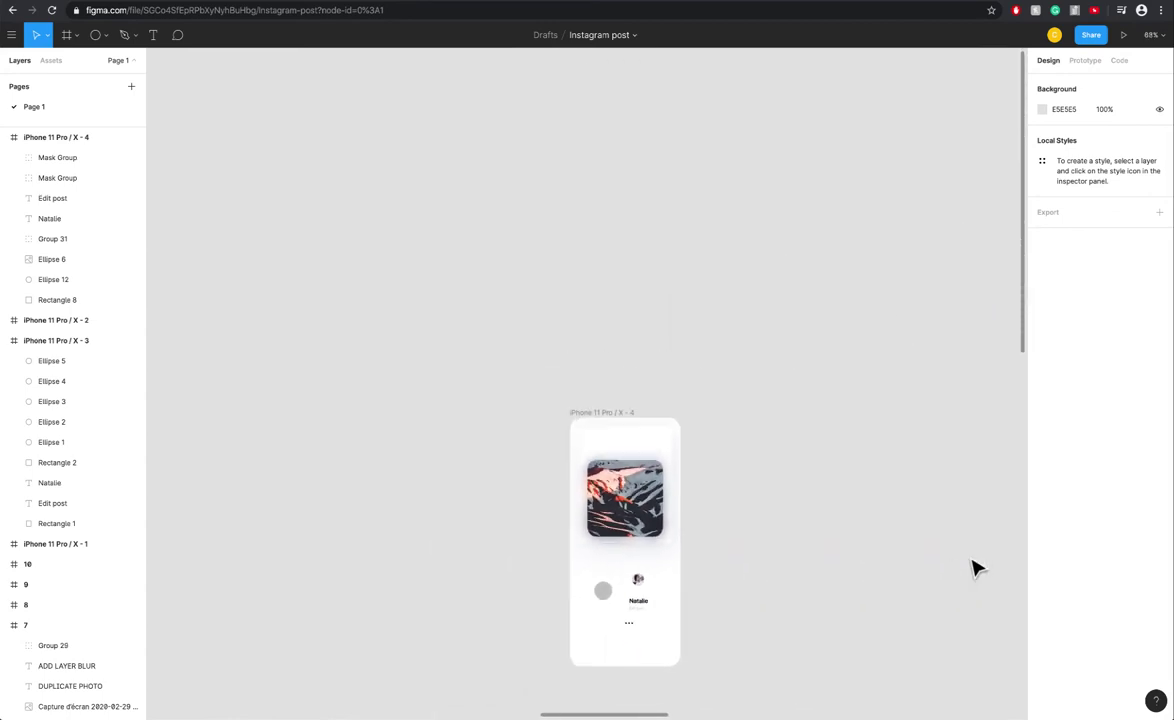
{"action": "scroll", "coordinate": [975, 568], "scroll_direction": "down", "scroll_amount": 10}
{"action": "scroll", "coordinate": [975, 568], "scroll_direction": "right", "scroll_amount": 6}
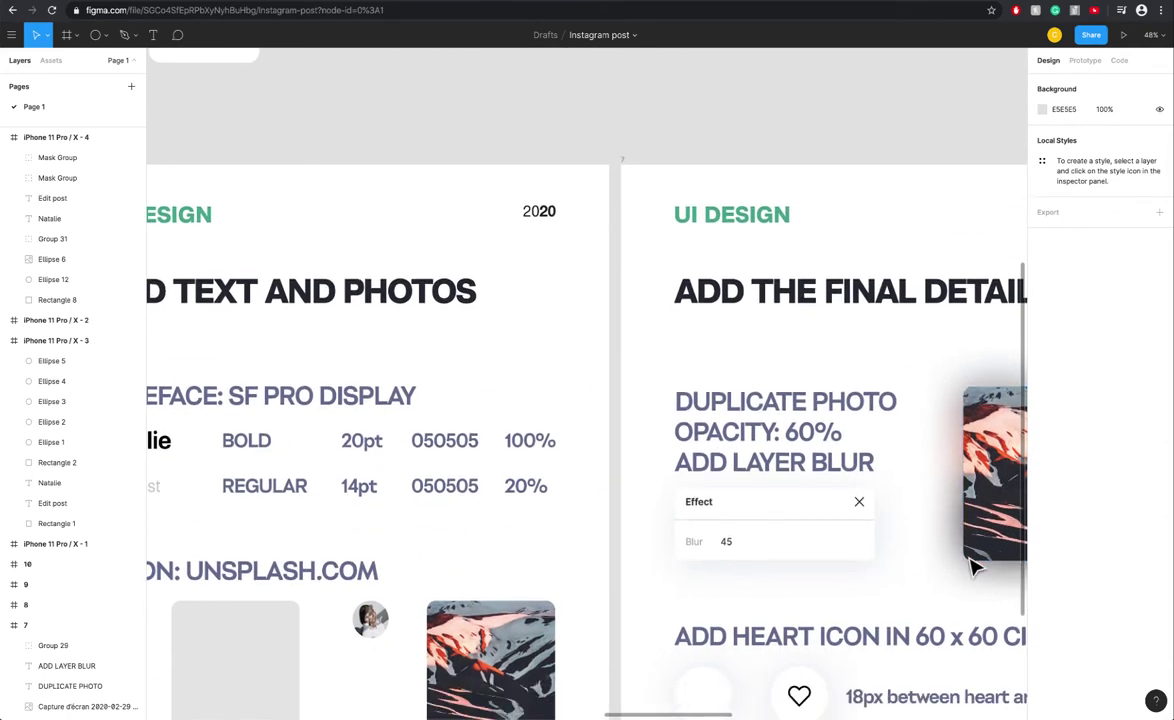
{"action": "scroll", "coordinate": [975, 568], "scroll_direction": "down", "scroll_amount": 4}
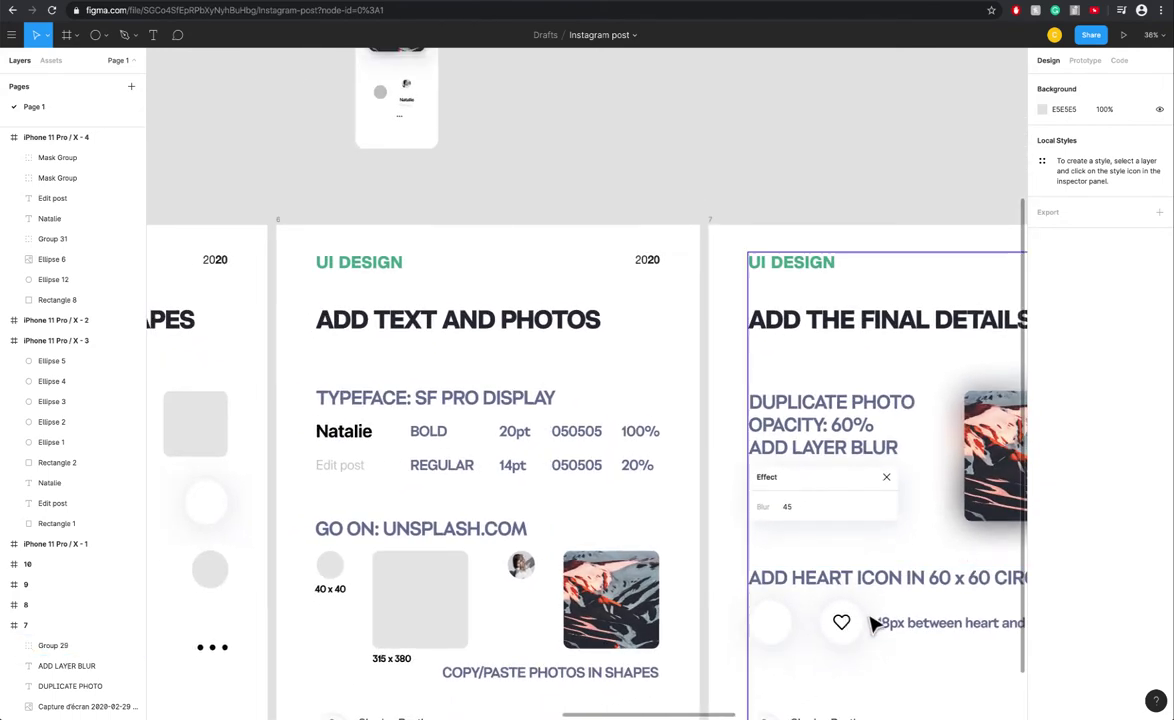
{"action": "scroll", "coordinate": [876, 623], "scroll_direction": "right", "scroll_amount": 3}
{"action": "scroll", "coordinate": [922, 561], "scroll_direction": "up", "scroll_amount": 10}
{"action": "scroll", "coordinate": [922, 561], "scroll_direction": "left", "scroll_amount": 8}
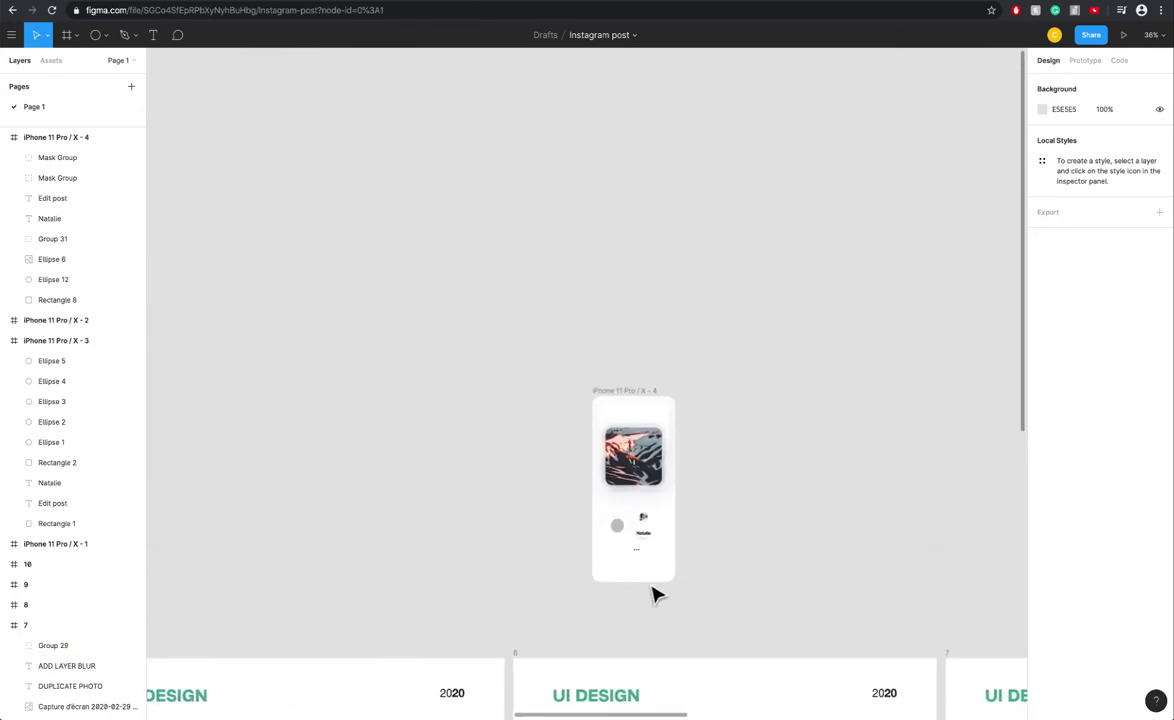
{"action": "scroll", "coordinate": [652, 595], "scroll_direction": "up", "scroll_amount": 8}
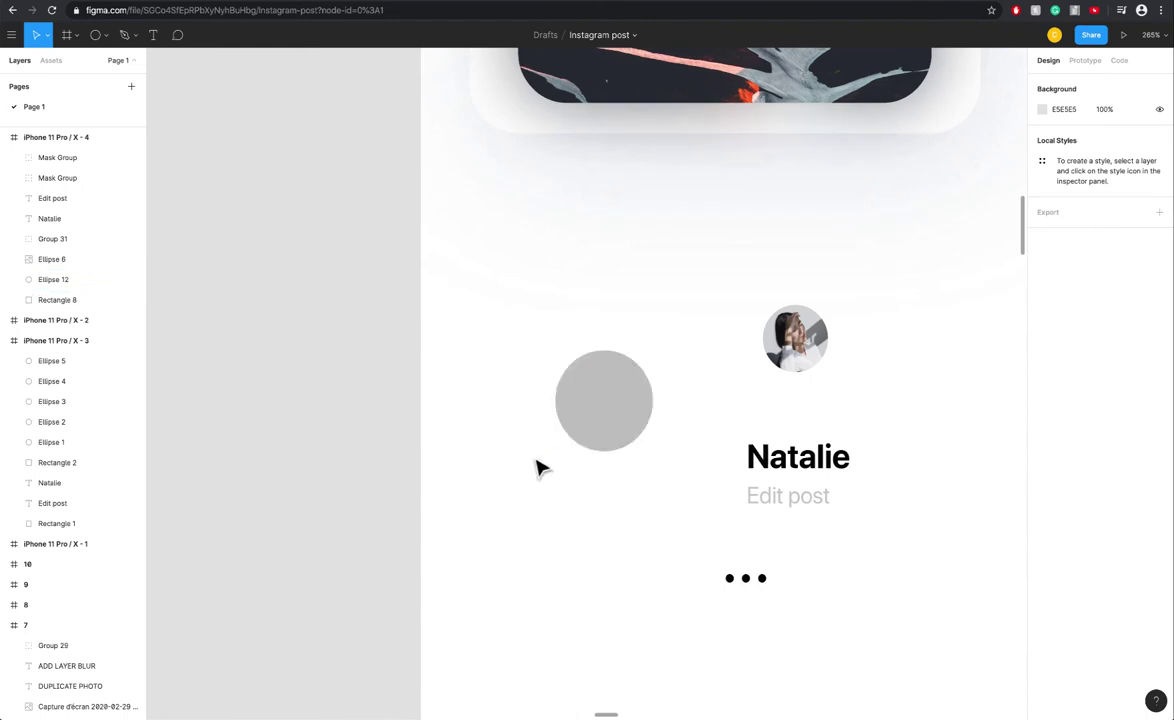
- Draw a small rectangle below the grey circle with independent corner radii of 10 and 5
{"action": "key", "text": "r"}
{"action": "left_click_drag", "start_coordinate": [521, 482], "coordinate": [561, 556]}
{"action": "scroll", "coordinate": [548, 545], "scroll_direction": "up", "scroll_amount": 3}
{"action": "left_click", "coordinate": [1159, 155]}
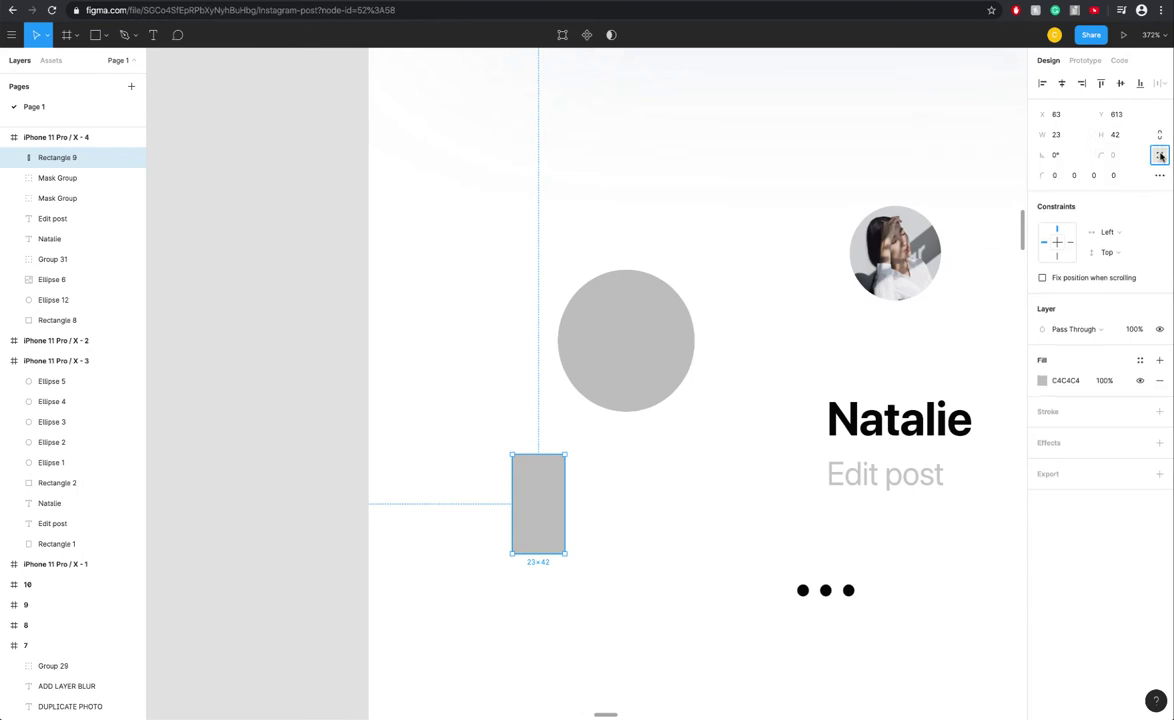
{"action": "left_click", "coordinate": [1060, 178]}
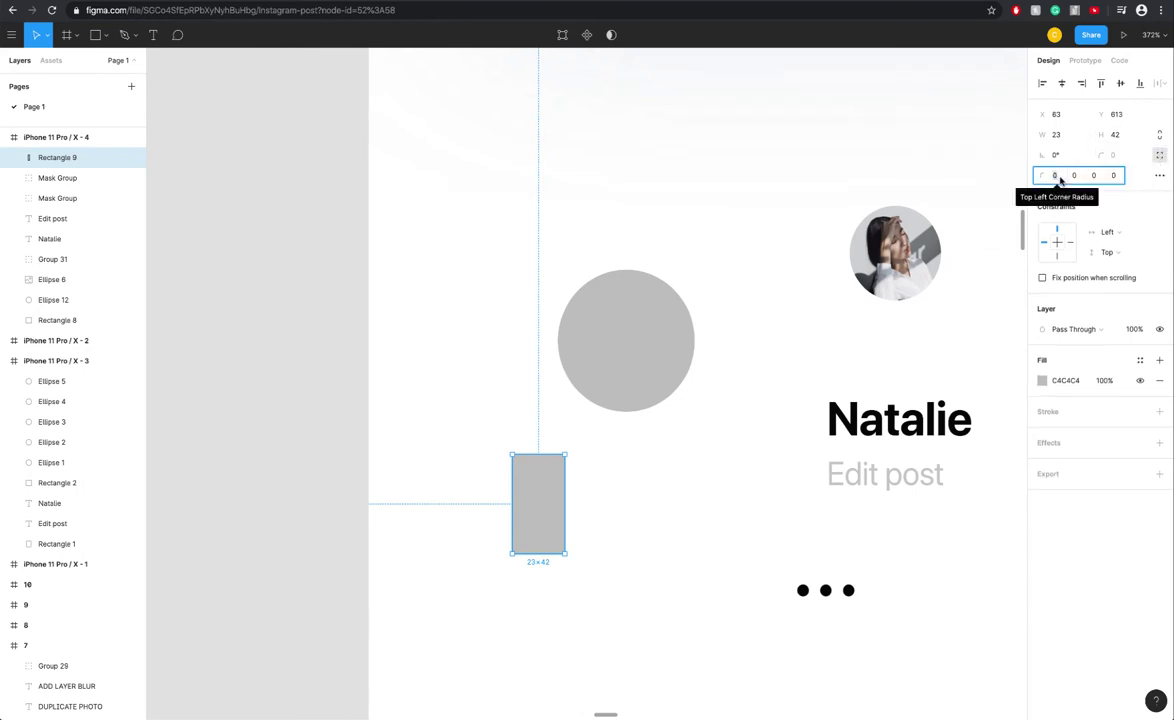
{"action": "type", "text": "10"}
{"action": "key", "text": "Return"}
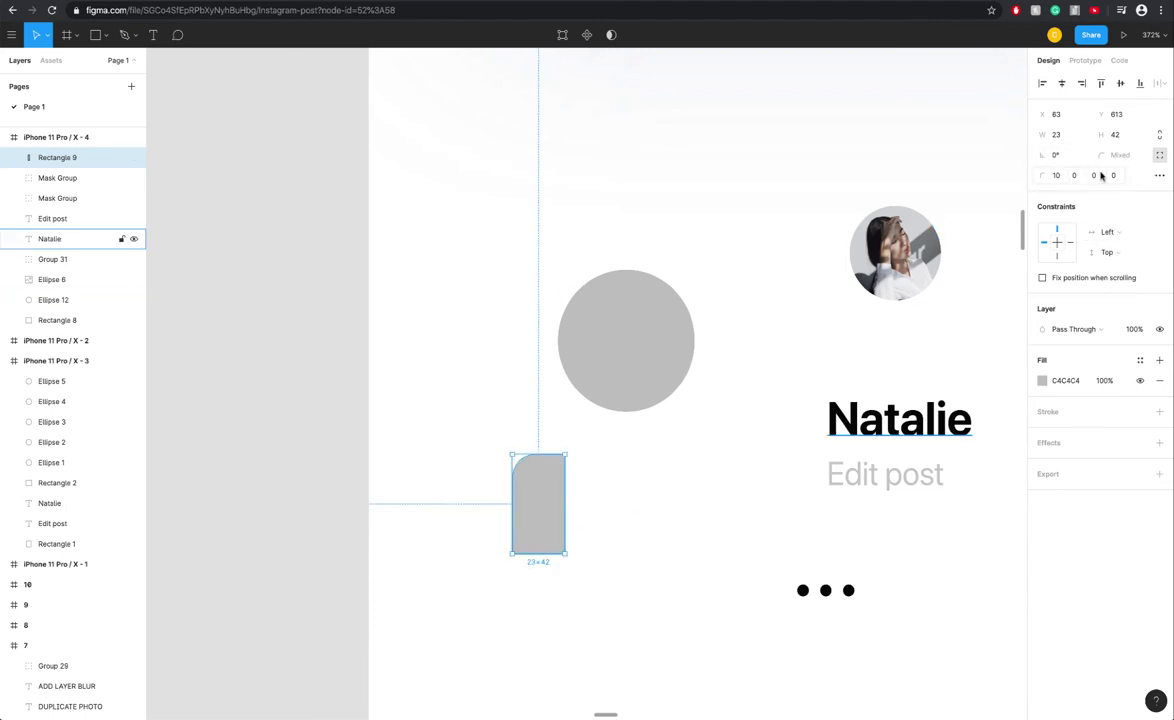
{"action": "left_click", "coordinate": [1097, 176]}
{"action": "type", "text": "5"}
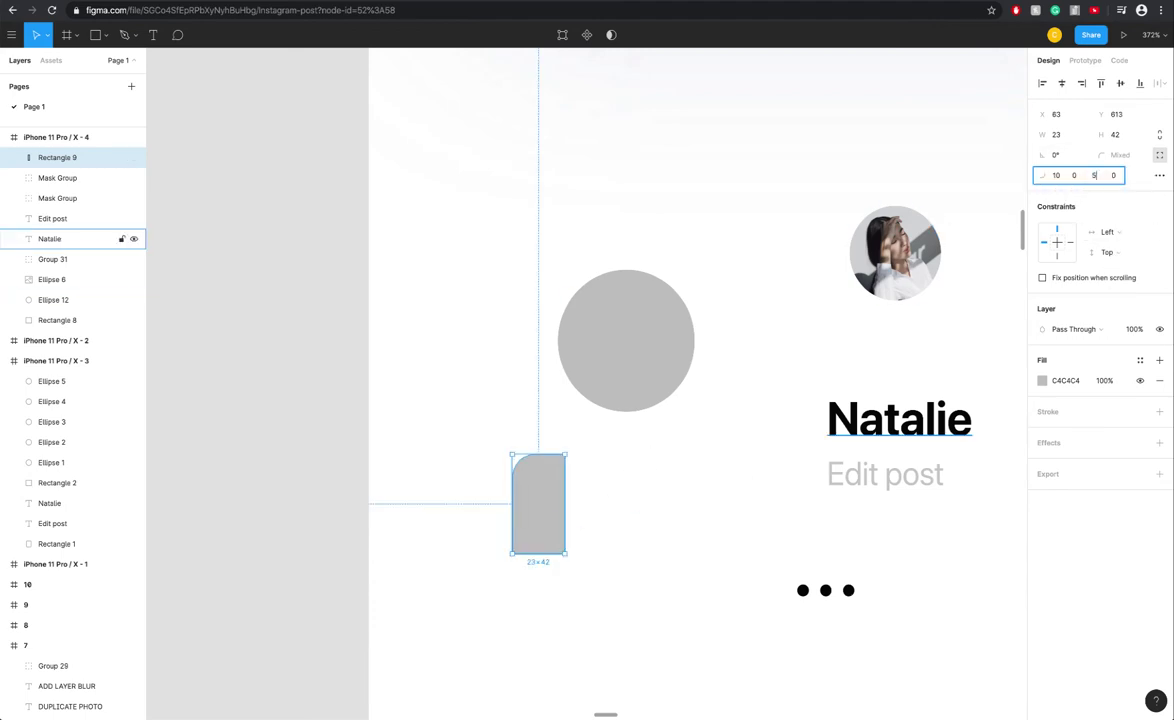
{"action": "key", "text": "Return"}
{"action": "key", "text": "ctrl+z"}
{"action": "left_click", "coordinate": [1081, 178]}
{"action": "key", "text": "Return"}
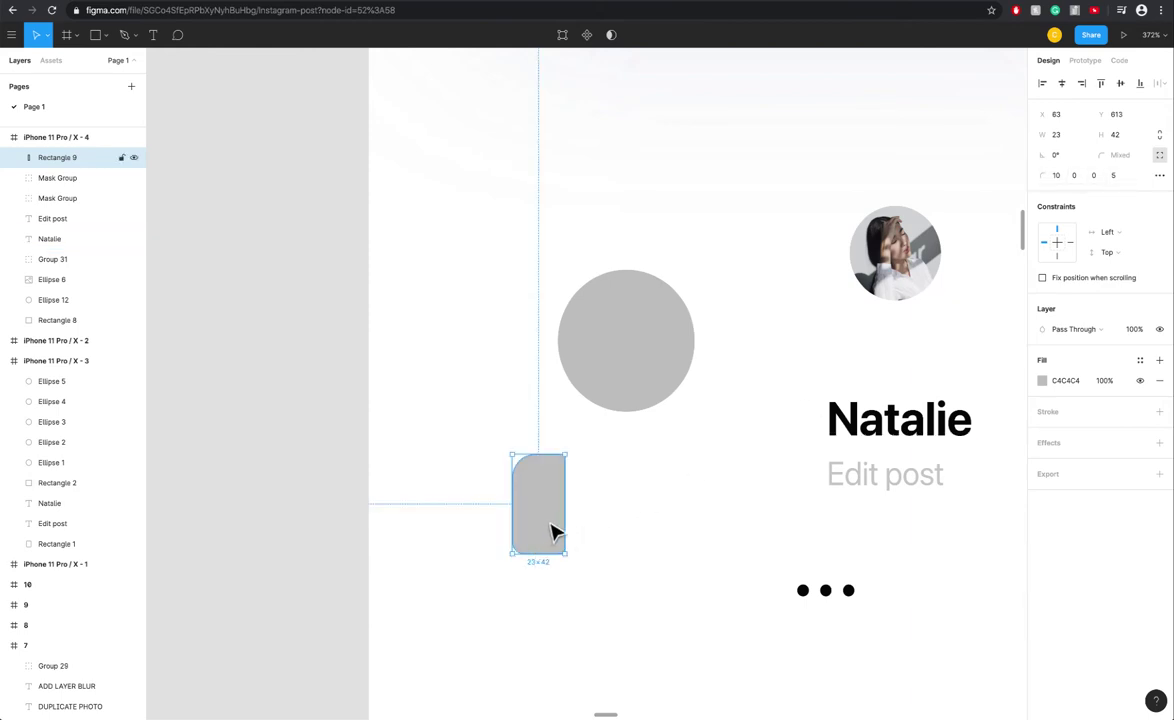
- Shorten the rectangle to 36 tall and paste a copy rotated -90° beside it
{"action": "key", "text": "ctrl+v"}
{"action": "left_click_drag", "start_coordinate": [568, 450], "coordinate": [598, 538]}
{"action": "key", "text": "shift+Right"}
{"action": "key", "text": "shift+Down"}
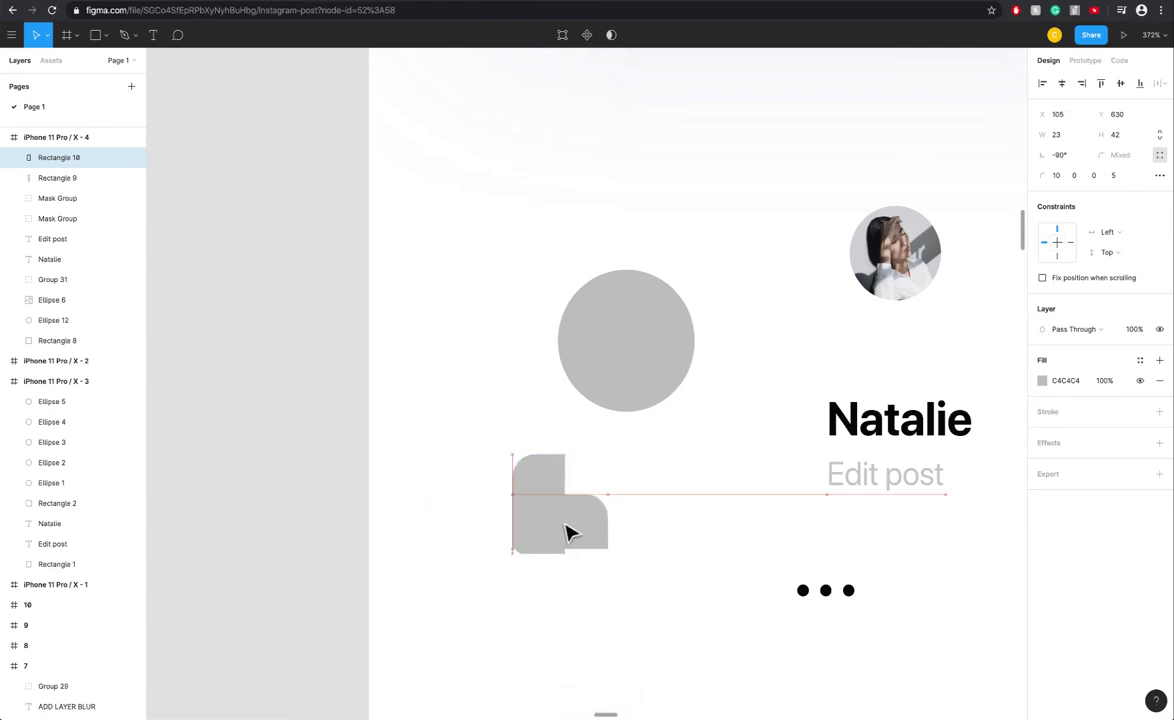
{"action": "left_click", "coordinate": [556, 489]}
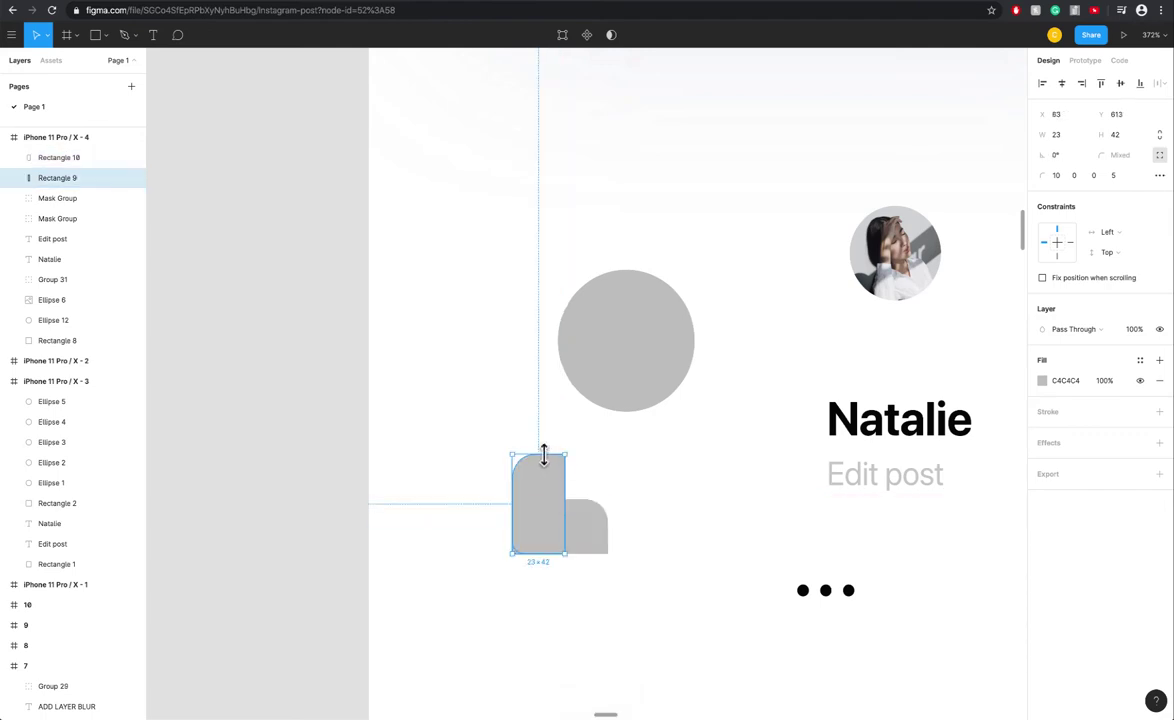
{"action": "left_click_drag", "start_coordinate": [543, 455], "coordinate": [543, 468]}
{"action": "left_click", "coordinate": [582, 532]}
{"action": "key", "text": "Delete"}
{"action": "left_click", "coordinate": [545, 520]}
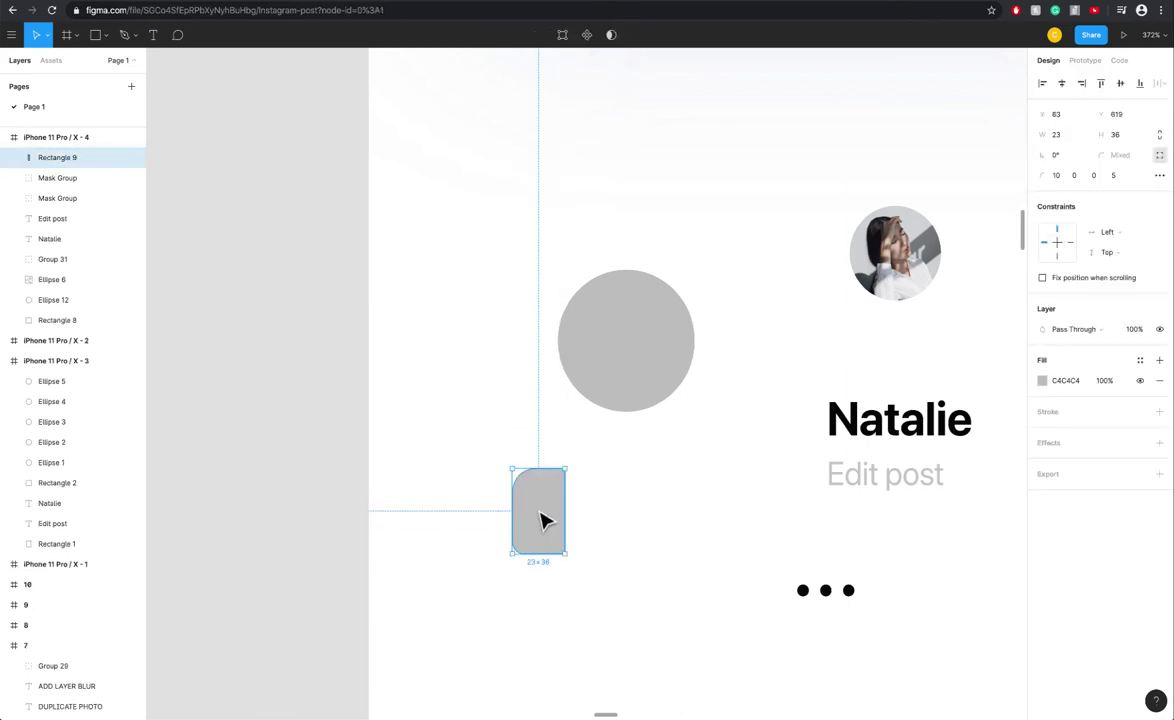
{"action": "key", "text": "ctrl+v"}
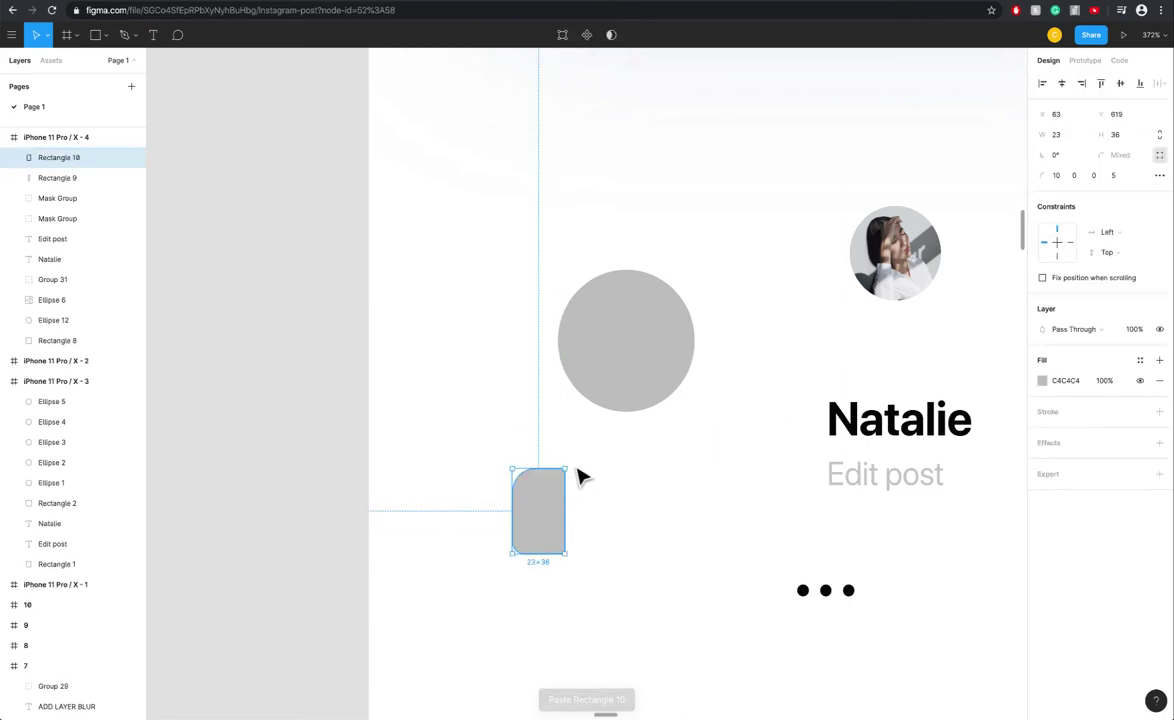
{"action": "left_click_drag", "start_coordinate": [571, 469], "coordinate": [562, 536]}
- Adjust the copy's corner radii and set the upright rectangle's top-right radius to 10
{"action": "left_click", "coordinate": [1097, 177]}
{"action": "key", "text": "Tab"}
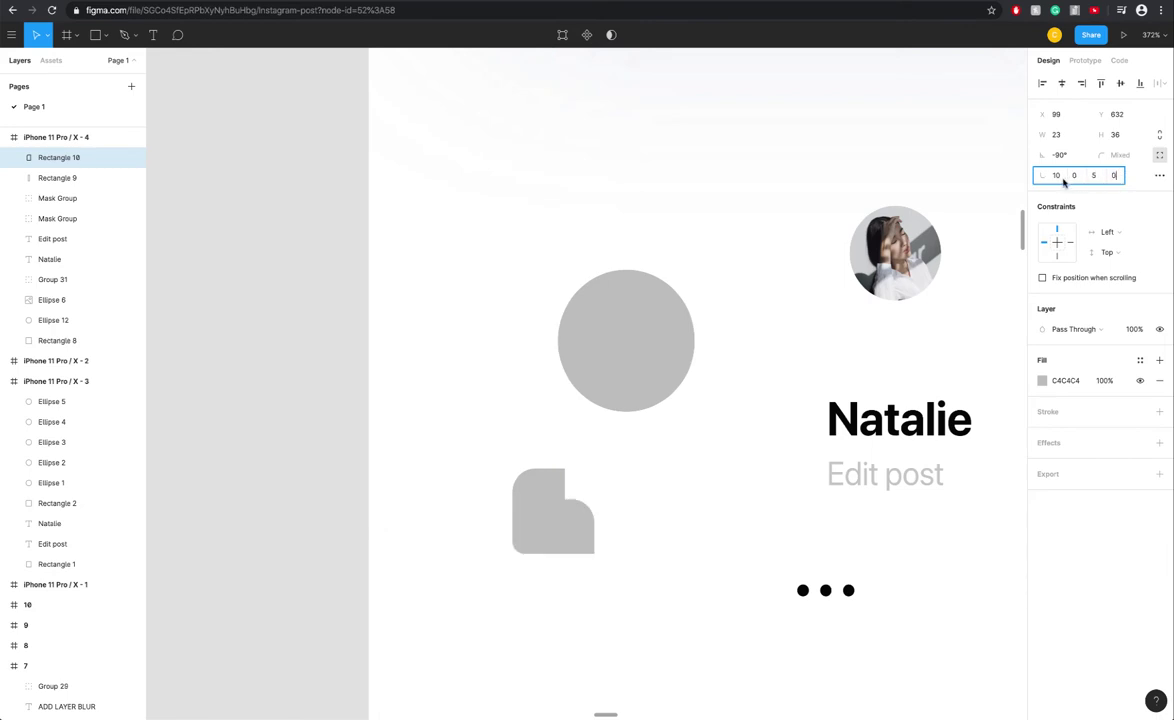
{"action": "key", "text": "Return"}
{"action": "left_click", "coordinate": [1058, 176]}
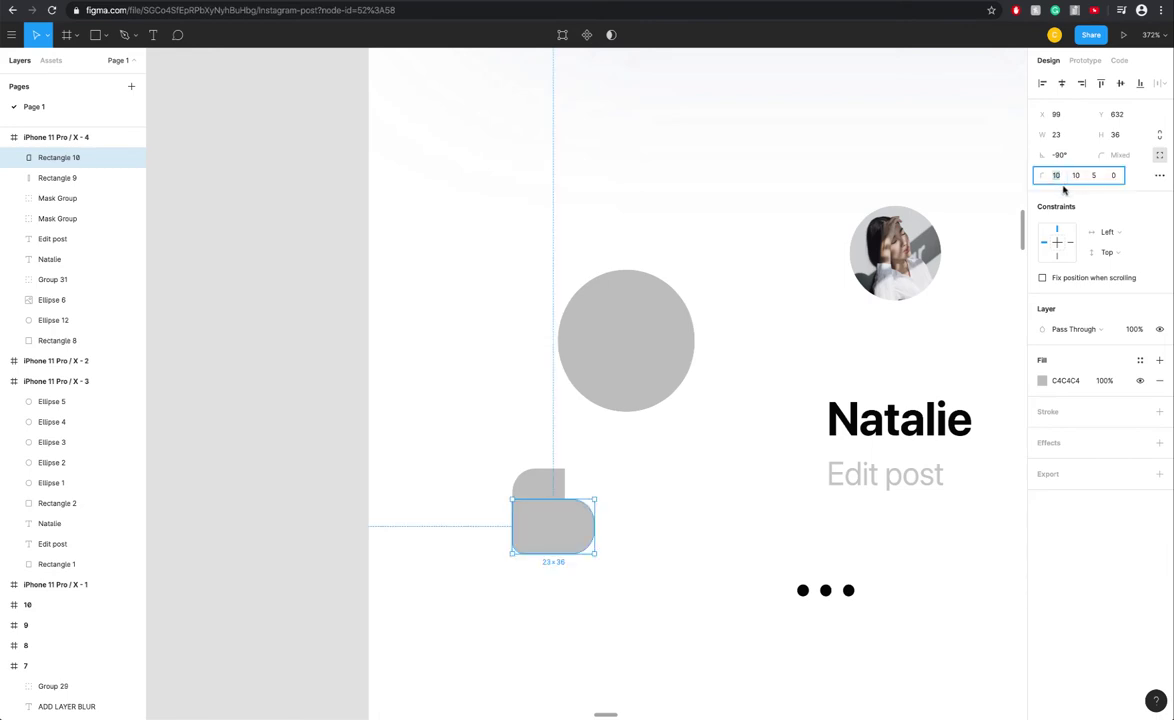
{"action": "left_click", "coordinate": [546, 492]}
{"action": "left_click", "coordinate": [1075, 175]}
{"action": "type", "text": "10"}
{"action": "key", "text": "Return"}
- Union the two rectangles and rotate the merged shape 45° into a heart
{"action": "left_click", "coordinate": [582, 533], "text": "shift"}
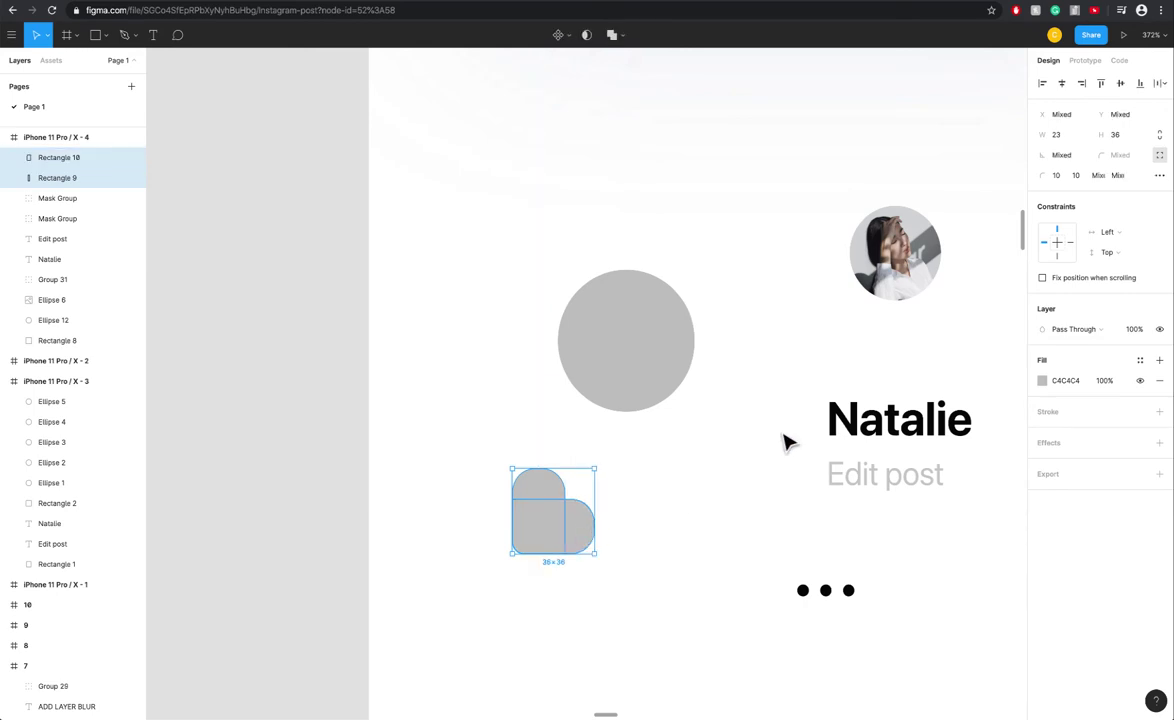
{"action": "left_click", "coordinate": [615, 35]}
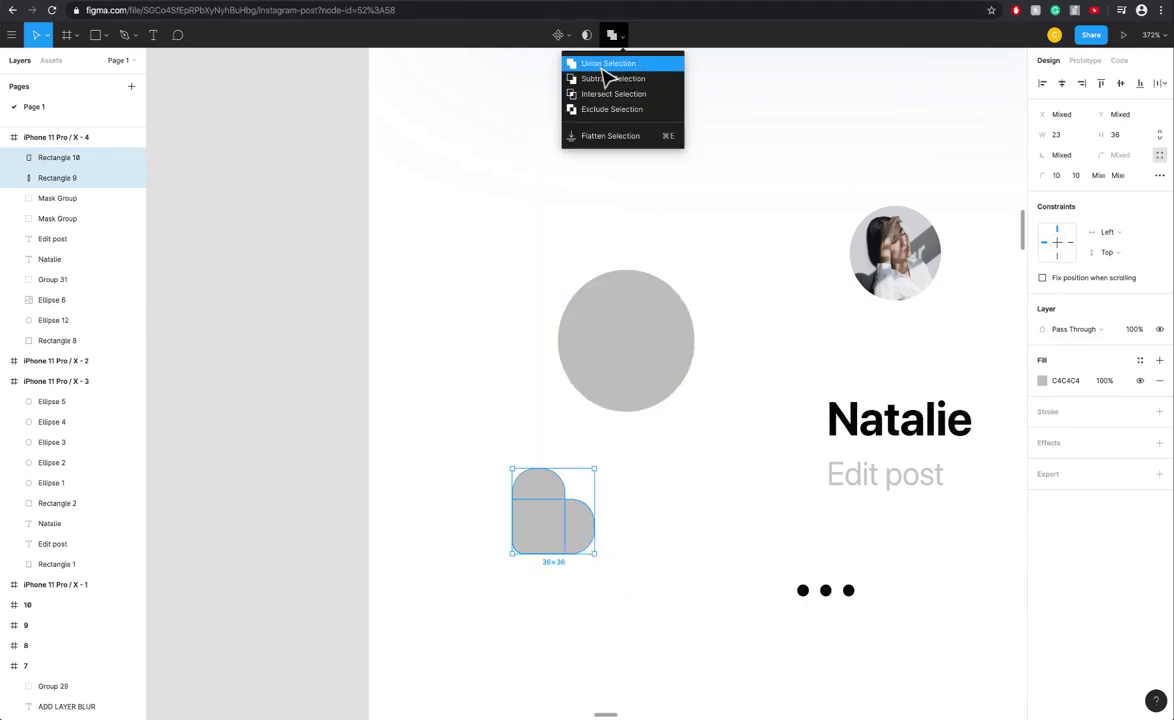
{"action": "left_click", "coordinate": [605, 64]}
{"action": "left_click_drag", "start_coordinate": [598, 553], "coordinate": [607, 513]}
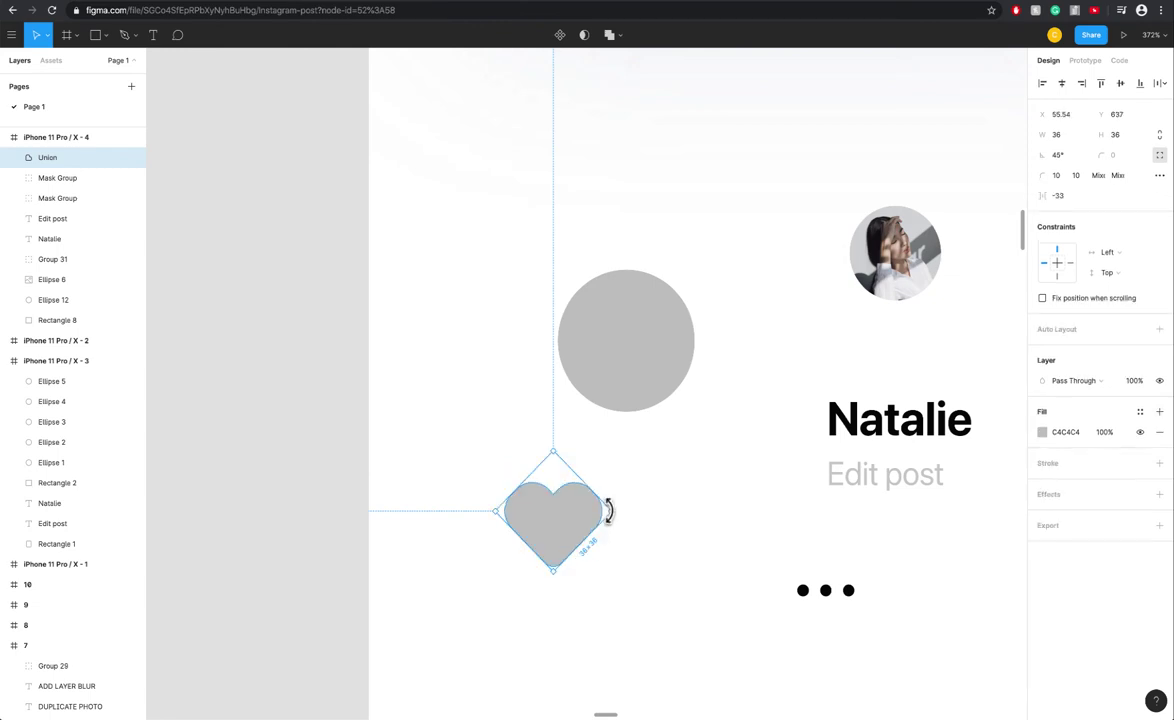
{"action": "left_click", "coordinate": [668, 551]}
{"action": "left_click", "coordinate": [558, 524]}
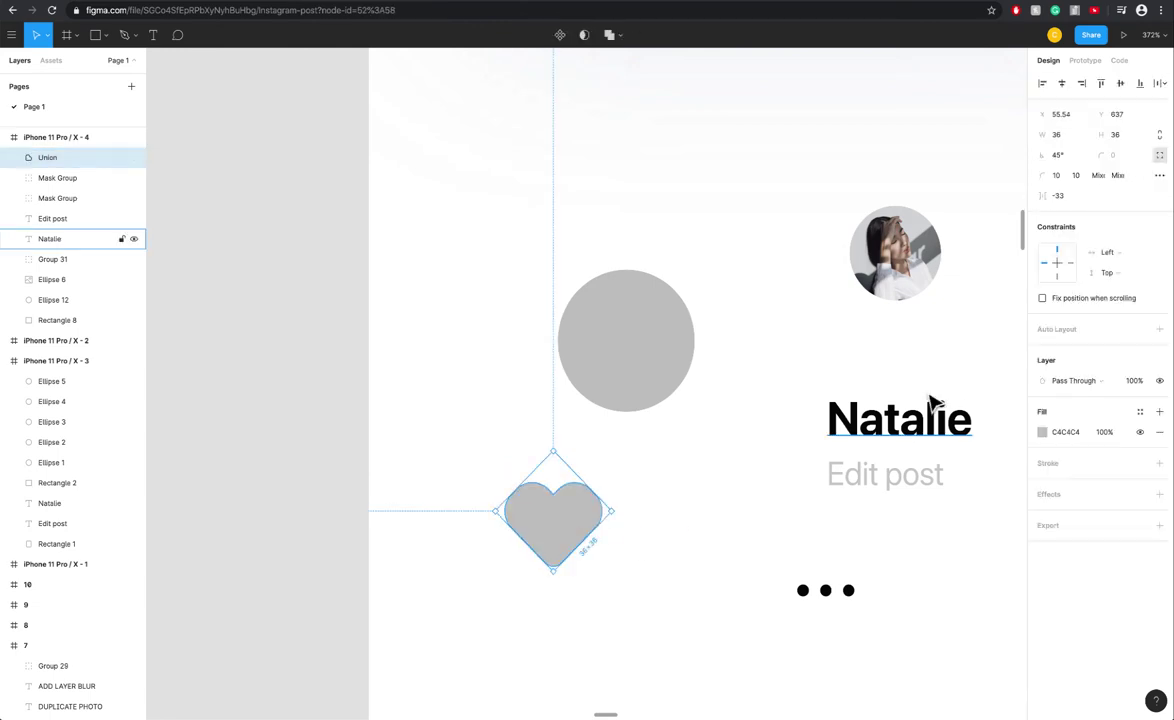
- Set the heart's corner radii to 20
{"action": "left_click", "coordinate": [1062, 176]}
{"action": "type", "text": "20"}
{"action": "key", "text": "Return"}
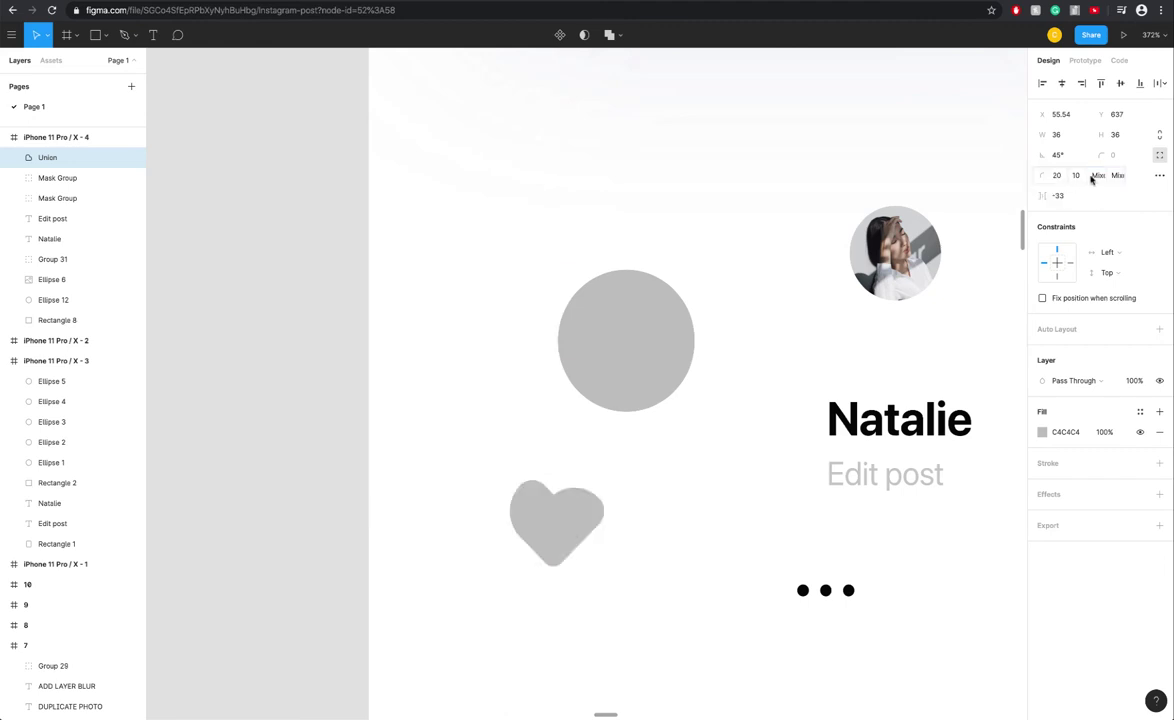
{"action": "left_click", "coordinate": [1076, 176]}
{"action": "type", "text": "20"}
{"action": "key", "text": "Return"}
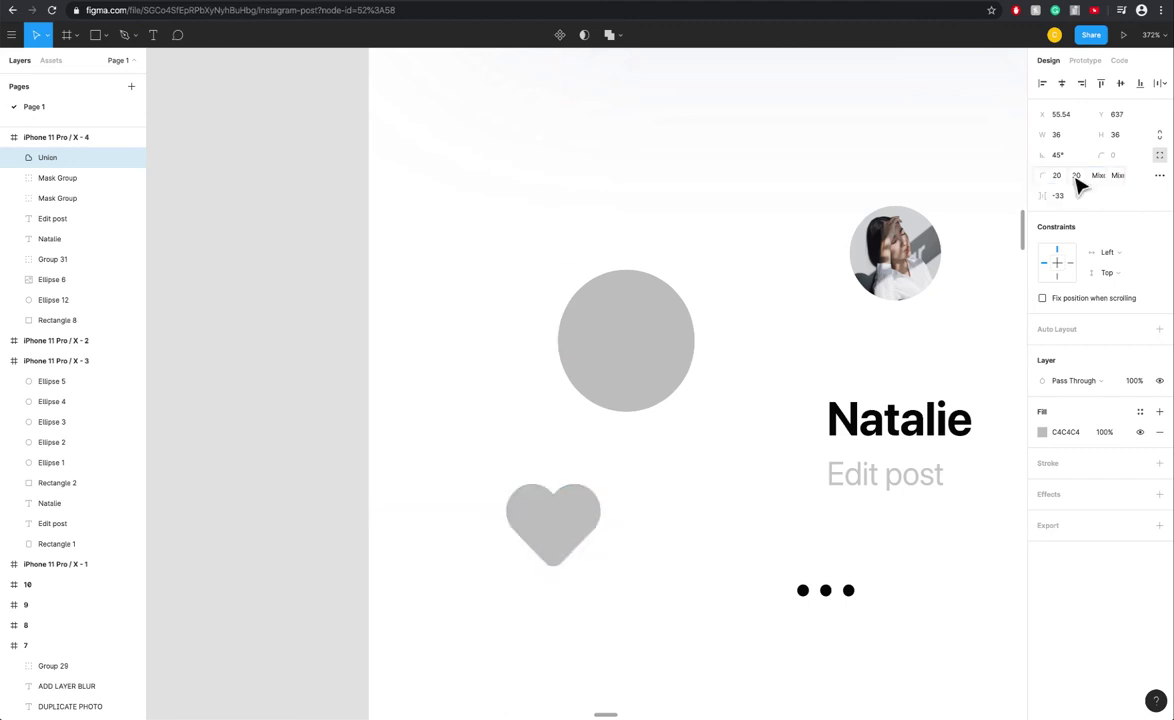
{"action": "left_click", "coordinate": [731, 519]}
{"action": "left_click", "coordinate": [585, 520]}
{"action": "left_click", "coordinate": [663, 532]}
{"action": "scroll", "coordinate": [571, 558], "scroll_direction": "up", "scroll_amount": 5}
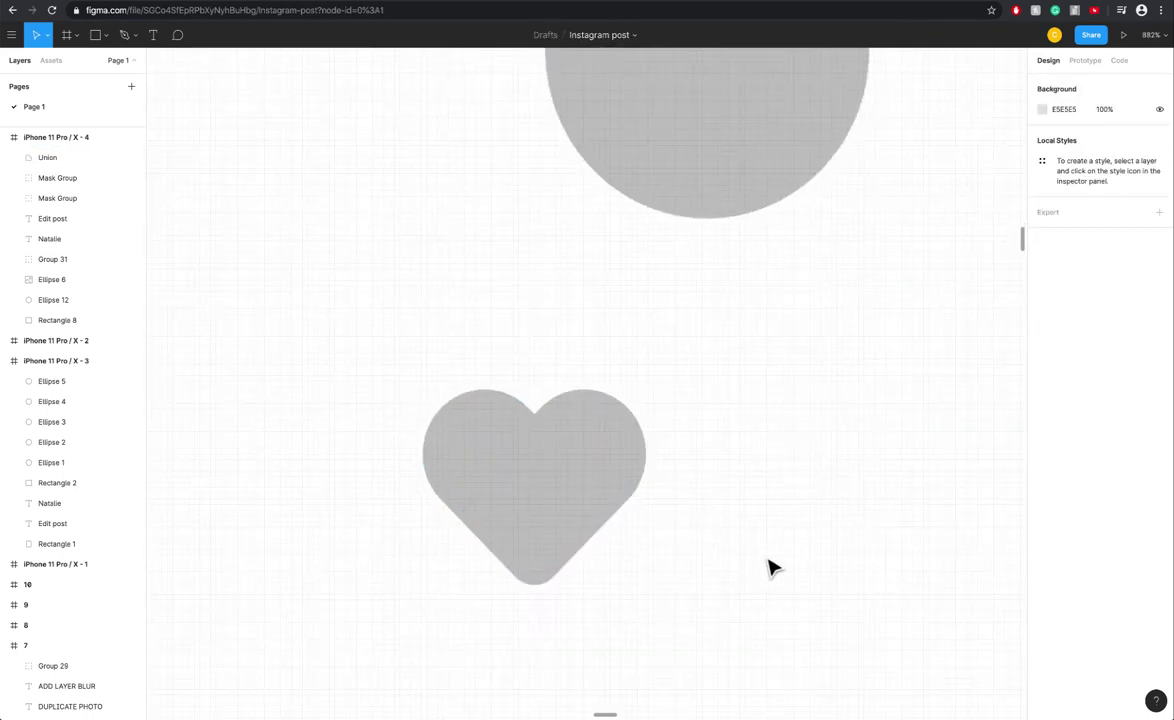
- Delete the hand-built Union heart
{"action": "scroll", "coordinate": [775, 572], "scroll_direction": "down", "scroll_amount": 5}
{"action": "scroll", "coordinate": [780, 630], "scroll_direction": "up", "scroll_amount": 2}
{"action": "scroll", "coordinate": [574, 582], "scroll_direction": "up", "scroll_amount": 3}
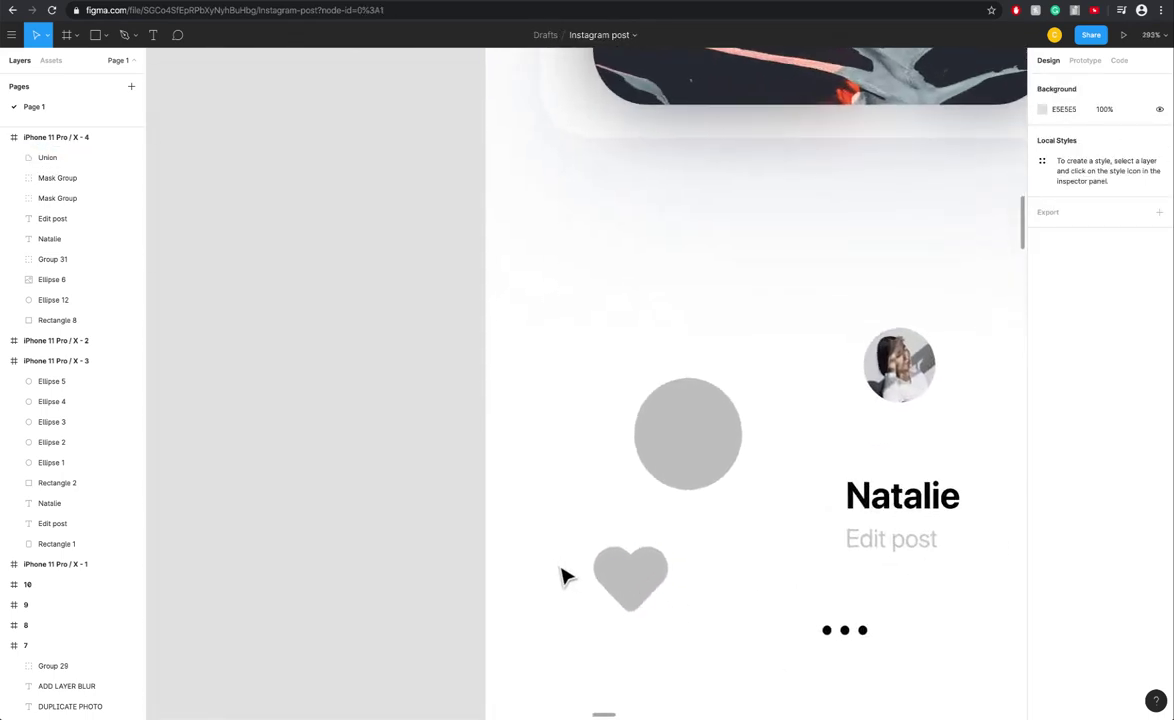
{"action": "left_click", "coordinate": [624, 590]}
{"action": "key", "text": "Delete"}
- Insert the Feather Icons 'heart' icon and centre it on the grey 60×60 circle
{"action": "left_click", "coordinate": [11, 38]}
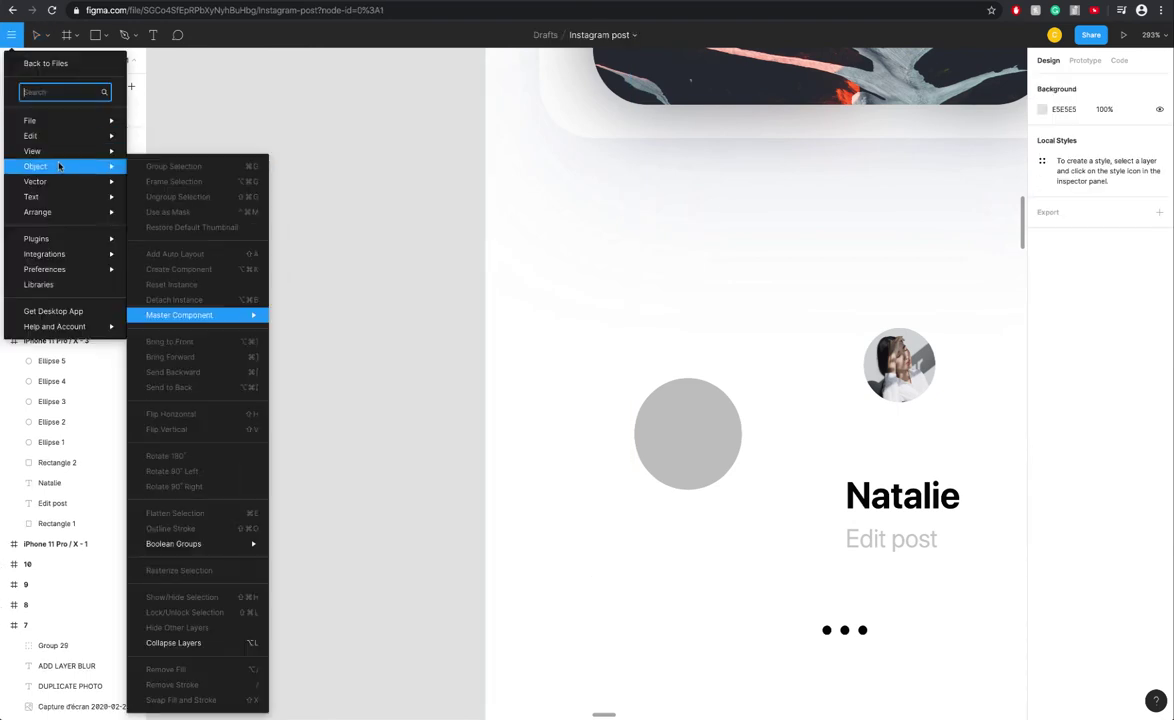
{"action": "mouse_move", "coordinate": [64, 154]}
{"action": "mouse_move", "coordinate": [78, 239]}
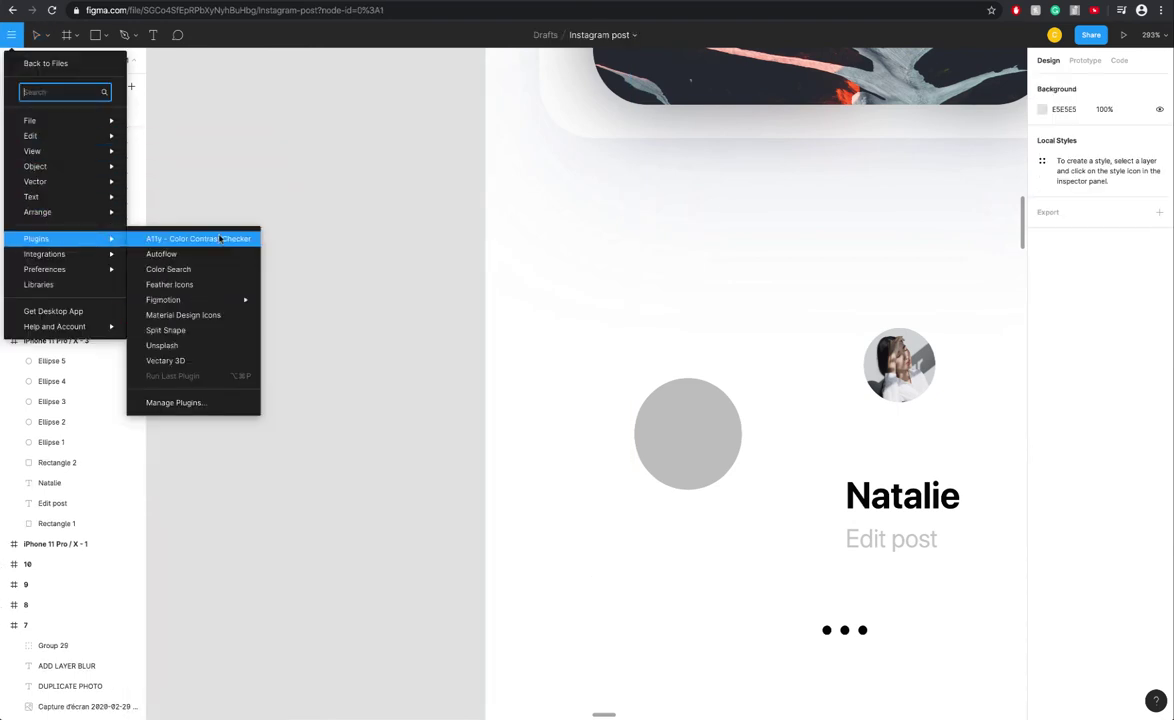
{"action": "left_click", "coordinate": [170, 285]}
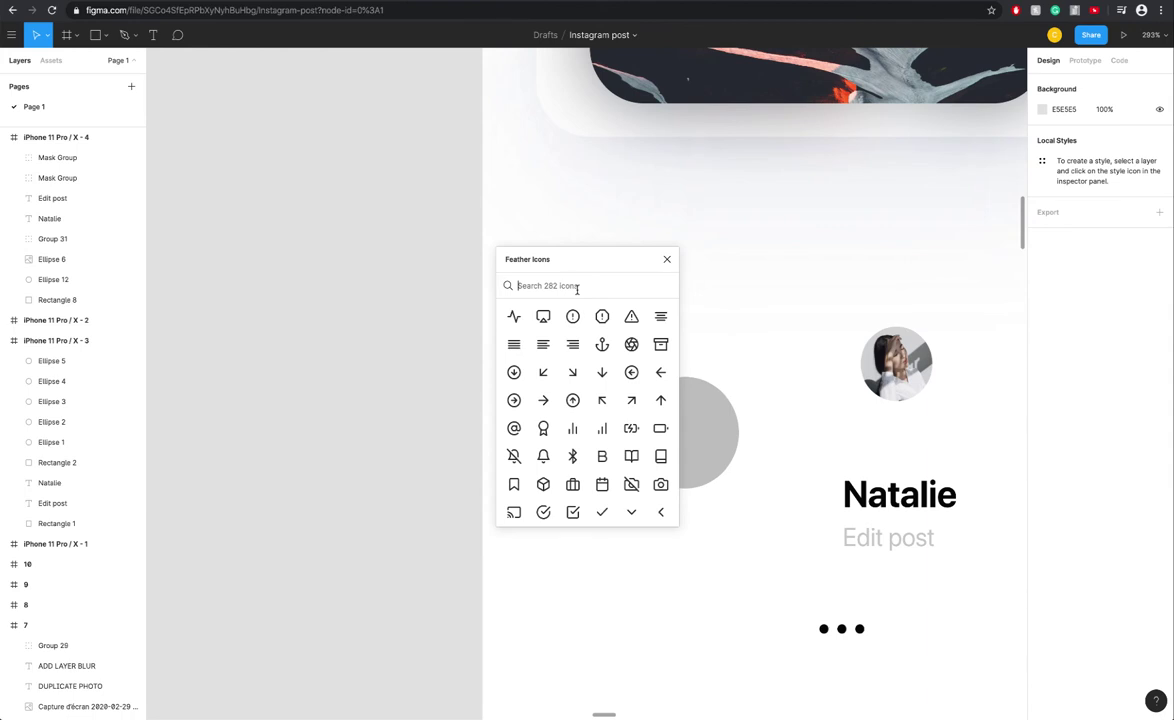
{"action": "left_click", "coordinate": [577, 287]}
{"action": "type", "text": "heart"}
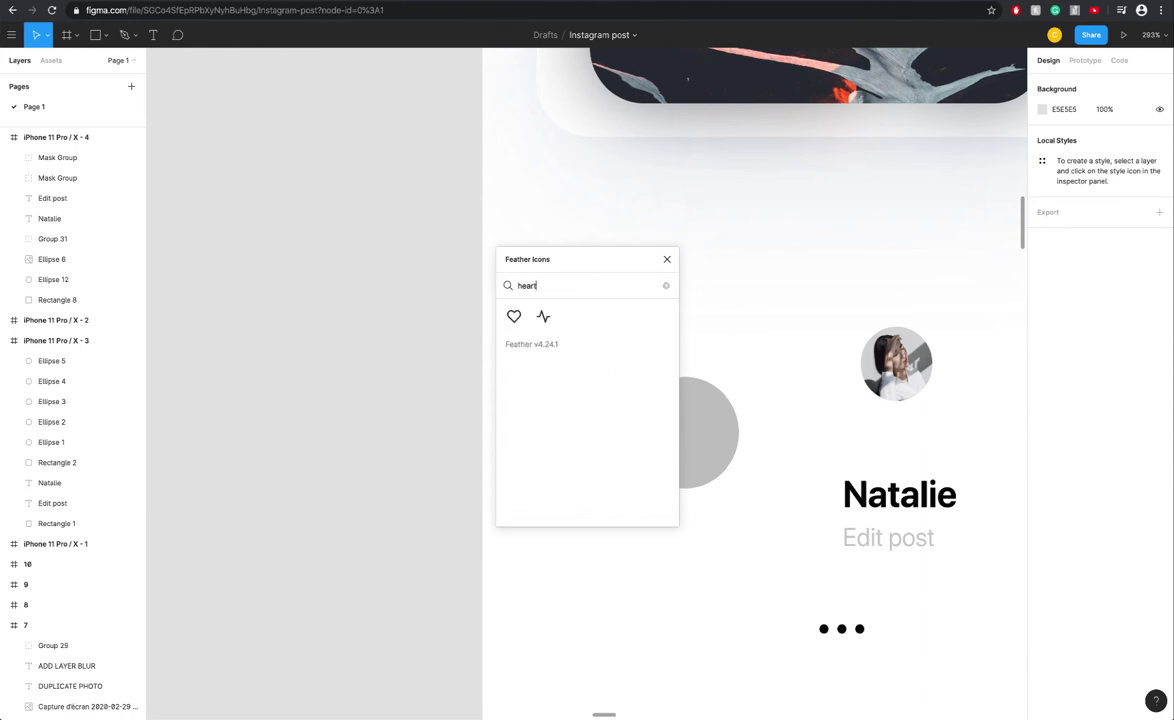
{"action": "left_click", "coordinate": [514, 316]}
{"action": "left_click", "coordinate": [667, 259]}
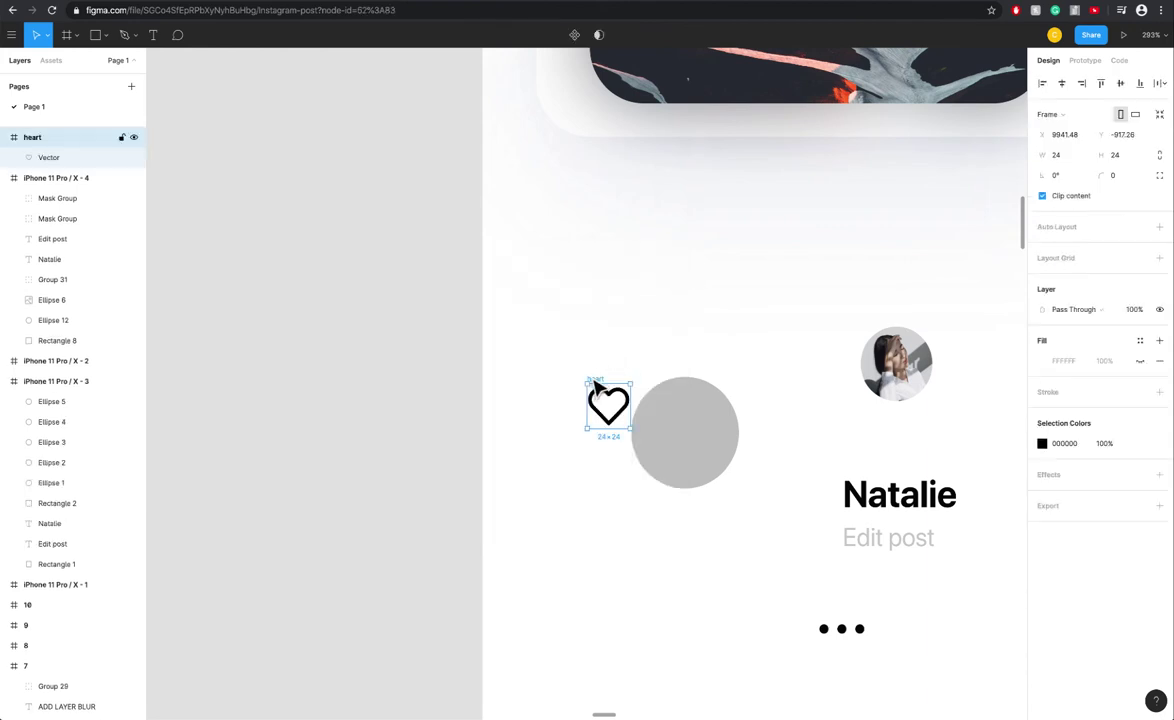
{"action": "left_click_drag", "start_coordinate": [596, 388], "coordinate": [672, 411]}
{"action": "left_click", "coordinate": [688, 403]}
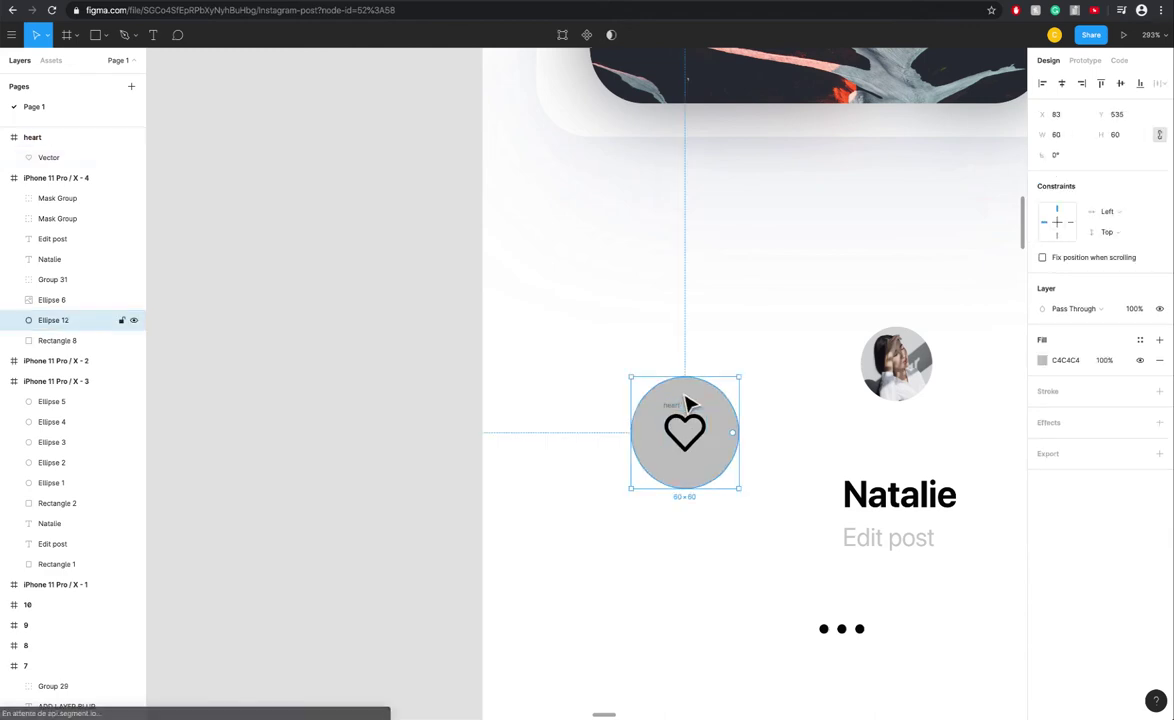
- Move the heart Vector out of its 24×24 wrapper frame and remove the frame
{"action": "scroll", "coordinate": [729, 435], "scroll_direction": "down", "scroll_amount": 2}
{"action": "scroll", "coordinate": [726, 435], "scroll_direction": "down", "scroll_amount": 2}
{"action": "left_click", "coordinate": [36, 140]}
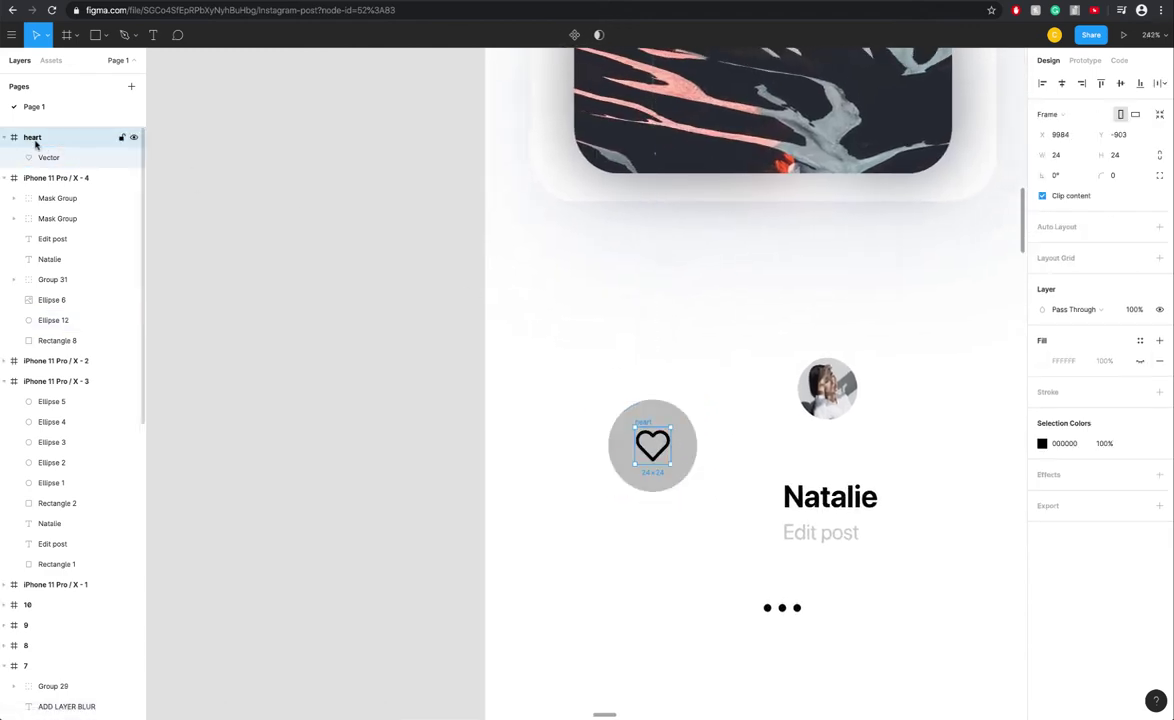
{"action": "left_click_drag", "start_coordinate": [40, 157], "coordinate": [56, 312]}
{"action": "right_click", "coordinate": [36, 134]}
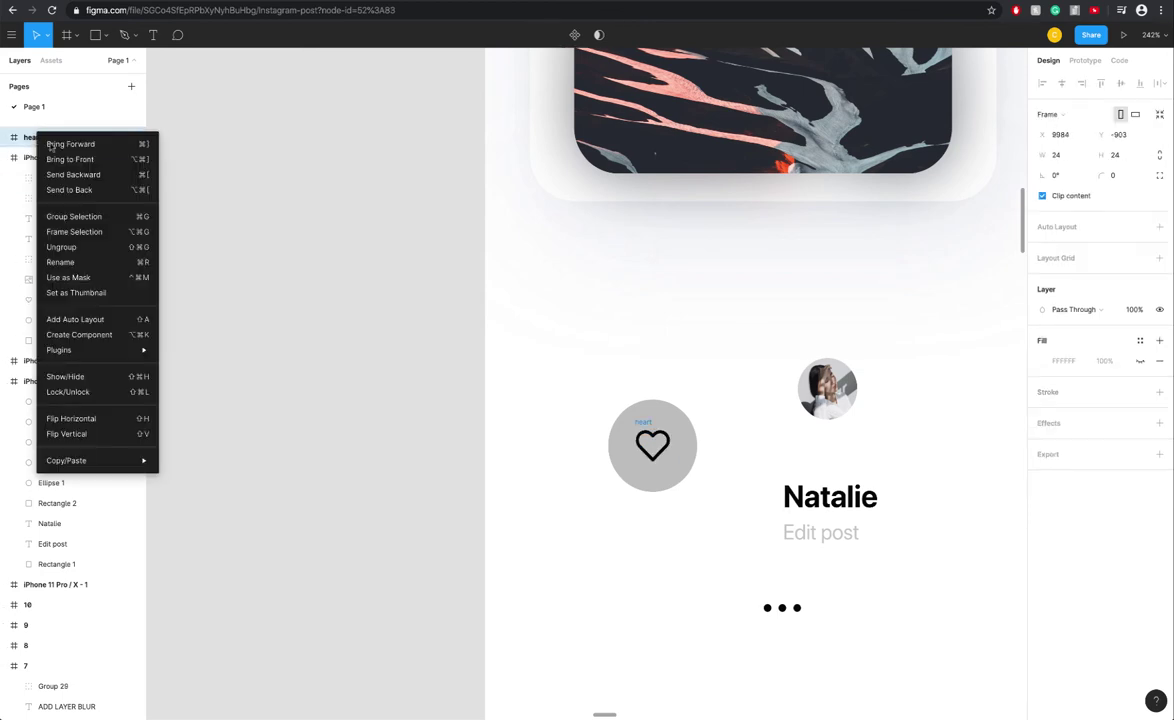
{"action": "left_click", "coordinate": [75, 247]}
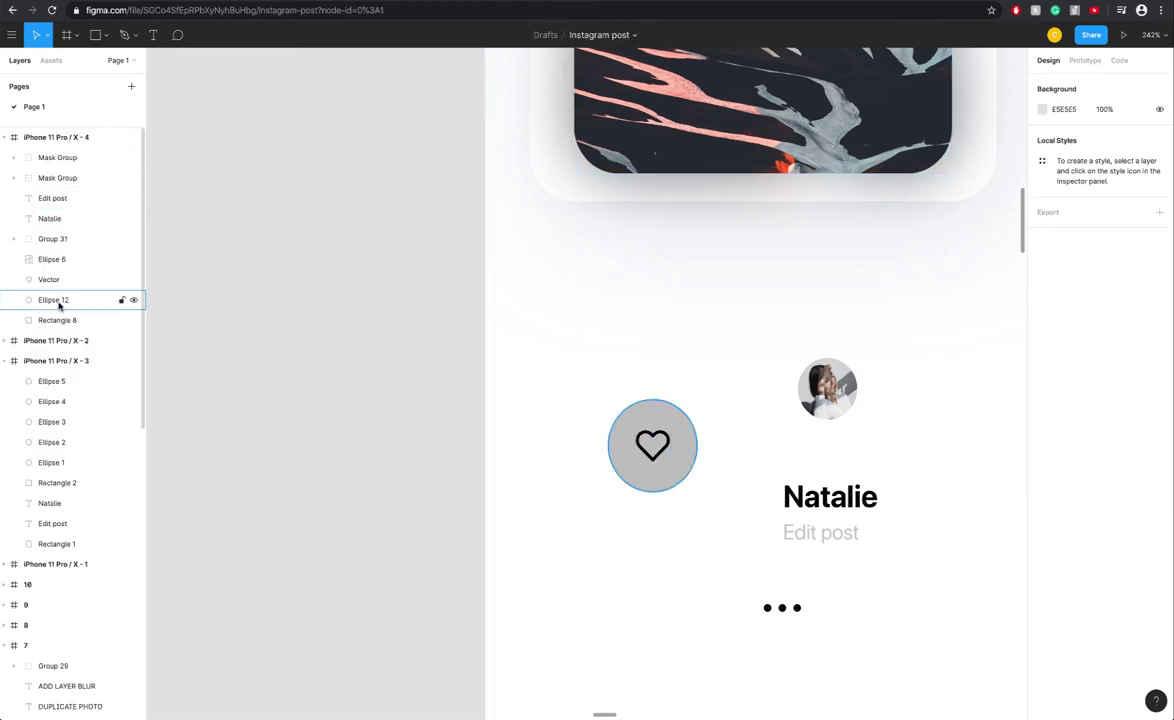
- Align the heart Vector's centre with grey circle Ellipse 12
{"action": "left_click", "coordinate": [50, 279]}
{"action": "left_click", "coordinate": [55, 300], "text": "shift"}
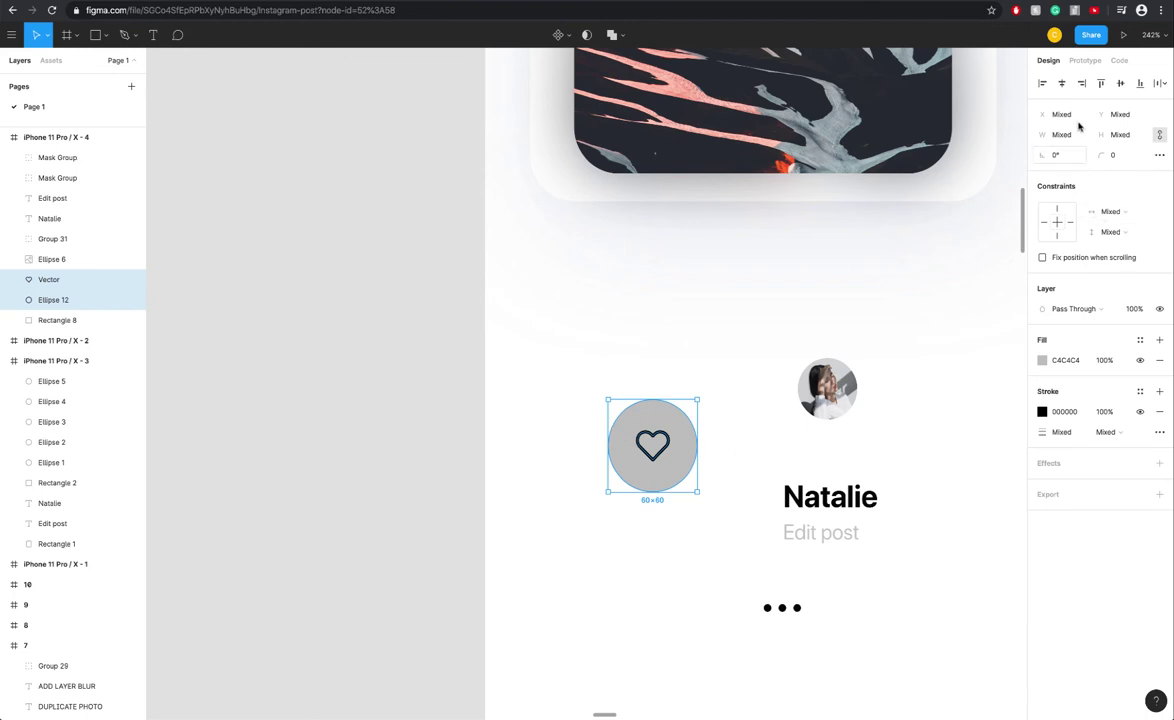
{"action": "left_click", "coordinate": [1119, 85]}
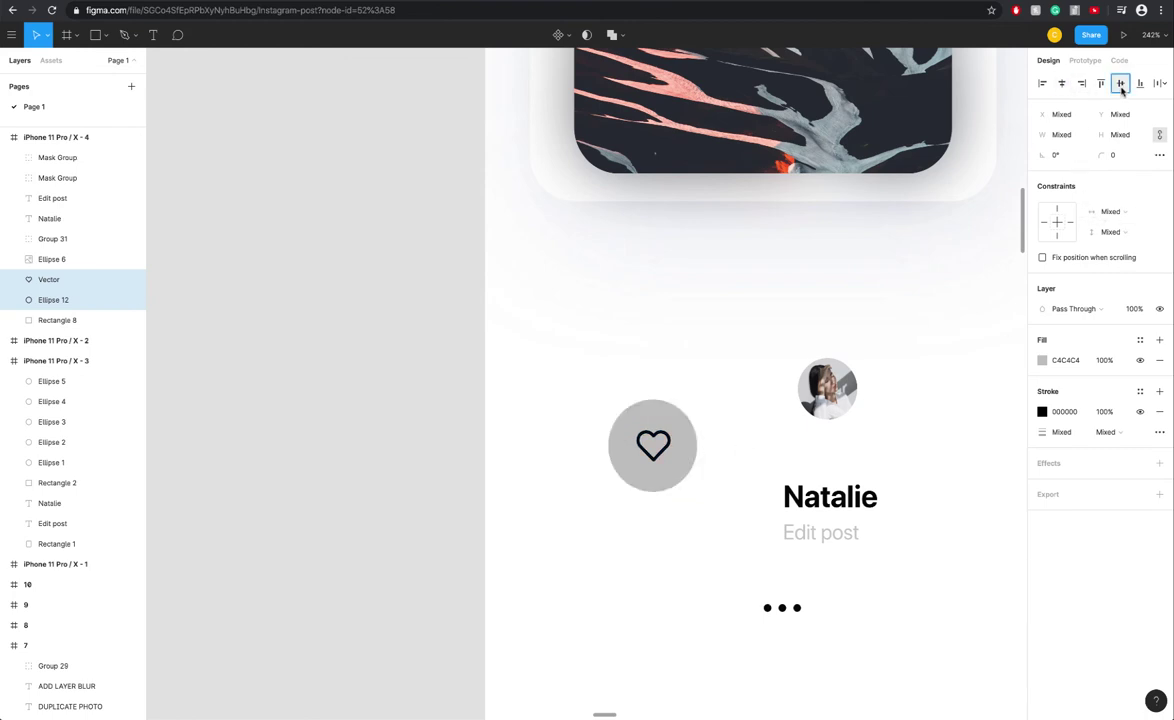
{"action": "scroll", "coordinate": [694, 420], "scroll_direction": "up", "scroll_amount": 3}
{"action": "scroll", "coordinate": [698, 428], "scroll_direction": "up", "scroll_amount": 2}
{"action": "left_click", "coordinate": [698, 428]}
- Resize the heart vector to about 28×22 so it sits roughly 18 px inside the grey circle
{"action": "left_click", "coordinate": [642, 487]}
{"action": "key", "text": "shift+Tab"}
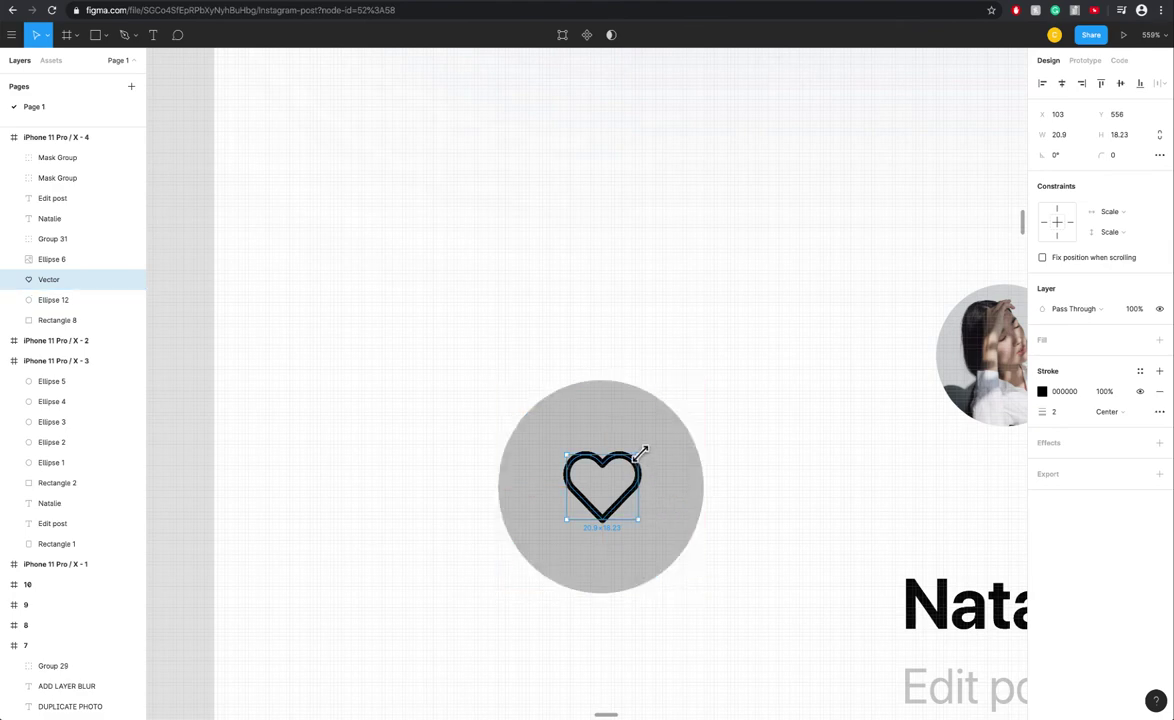
{"action": "left_click_drag", "start_coordinate": [638, 455], "coordinate": [636, 459]}
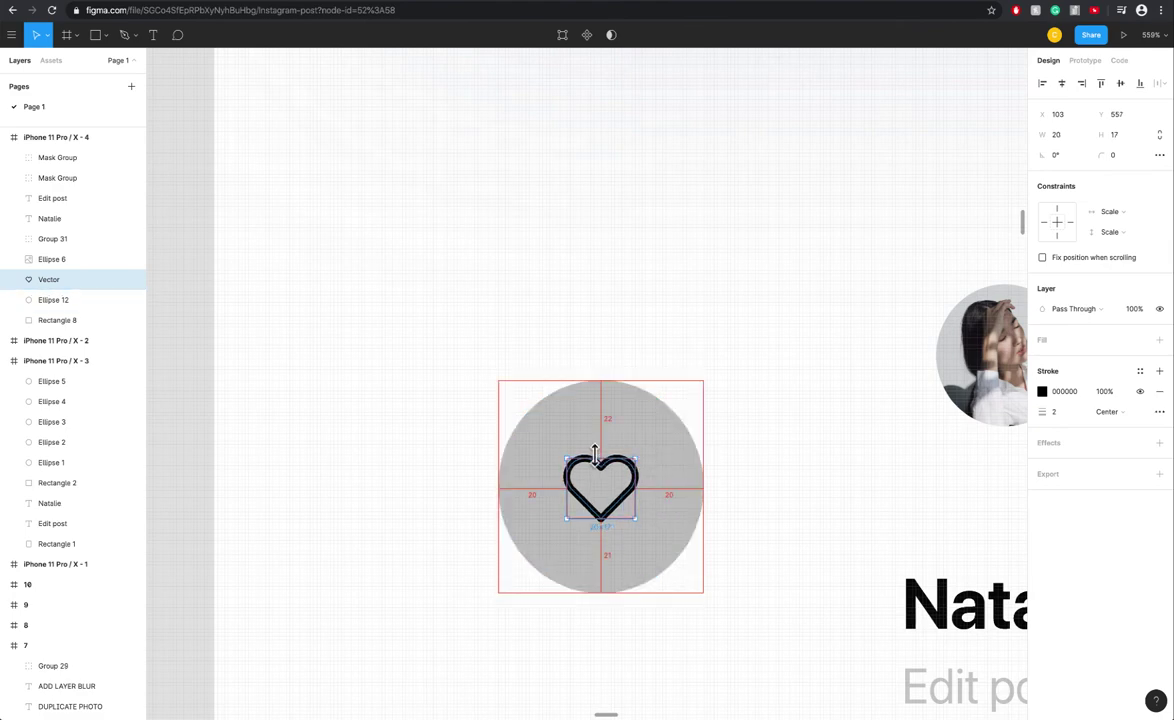
{"action": "left_click_drag", "start_coordinate": [562, 452], "coordinate": [556, 447]}
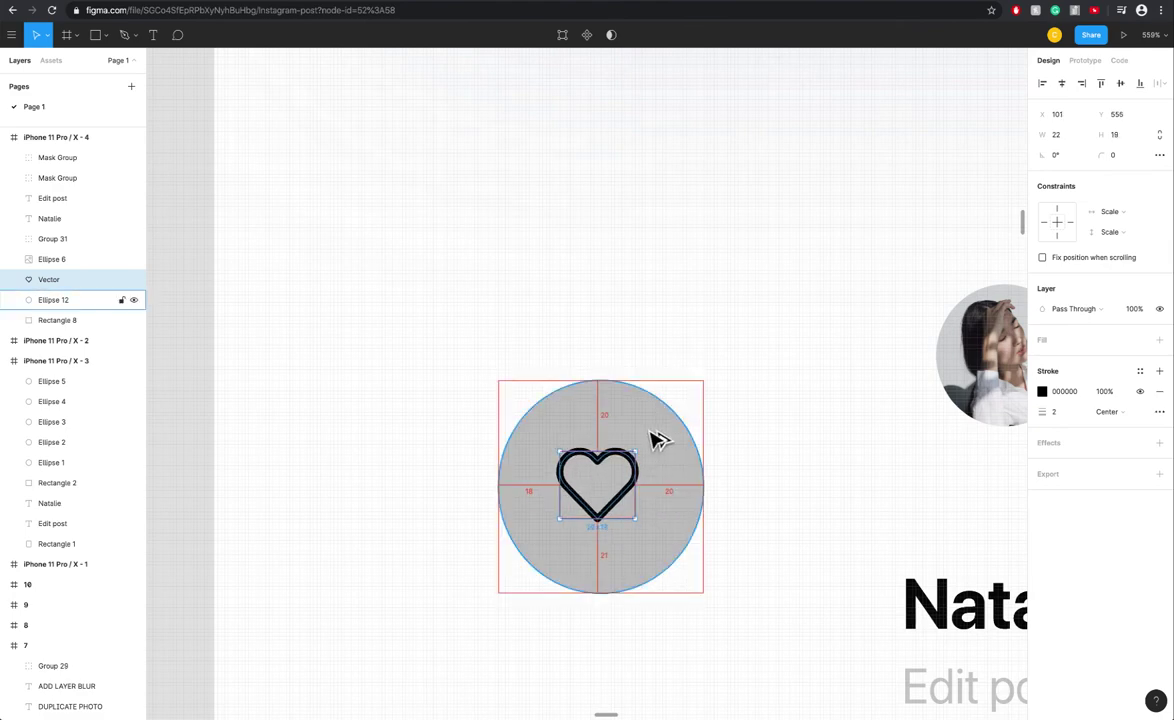
{"action": "left_click_drag", "start_coordinate": [636, 449], "coordinate": [660, 436]}
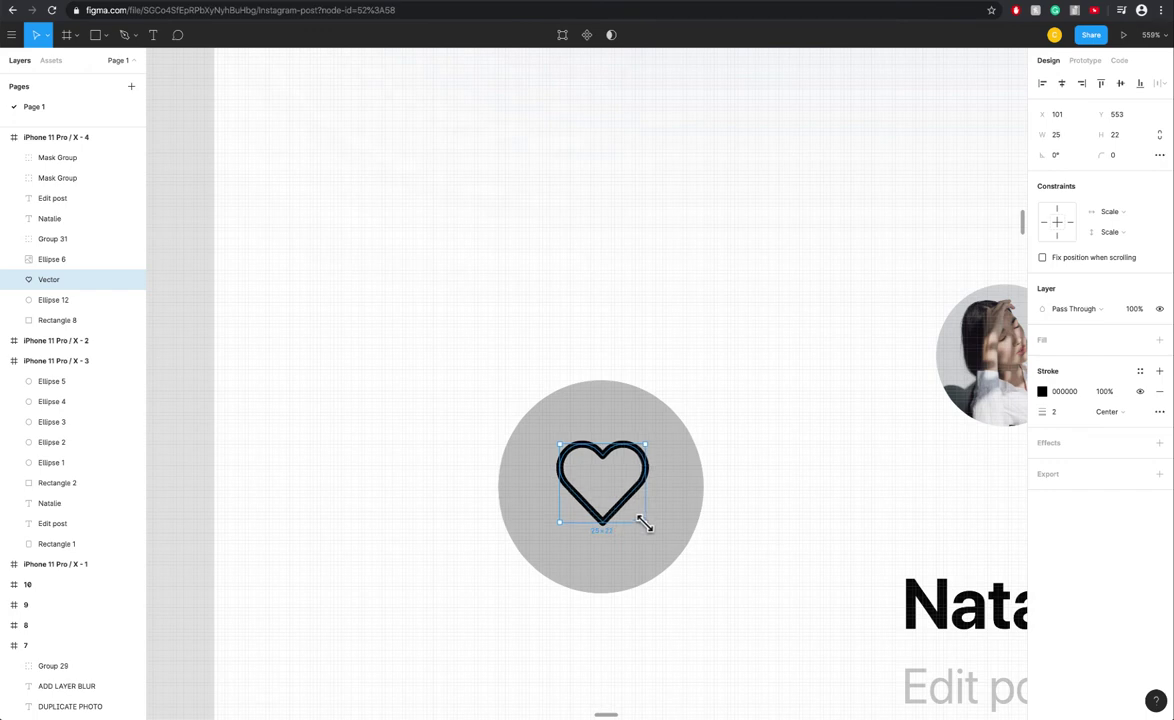
{"action": "left_click_drag", "start_coordinate": [642, 523], "coordinate": [677, 547]}
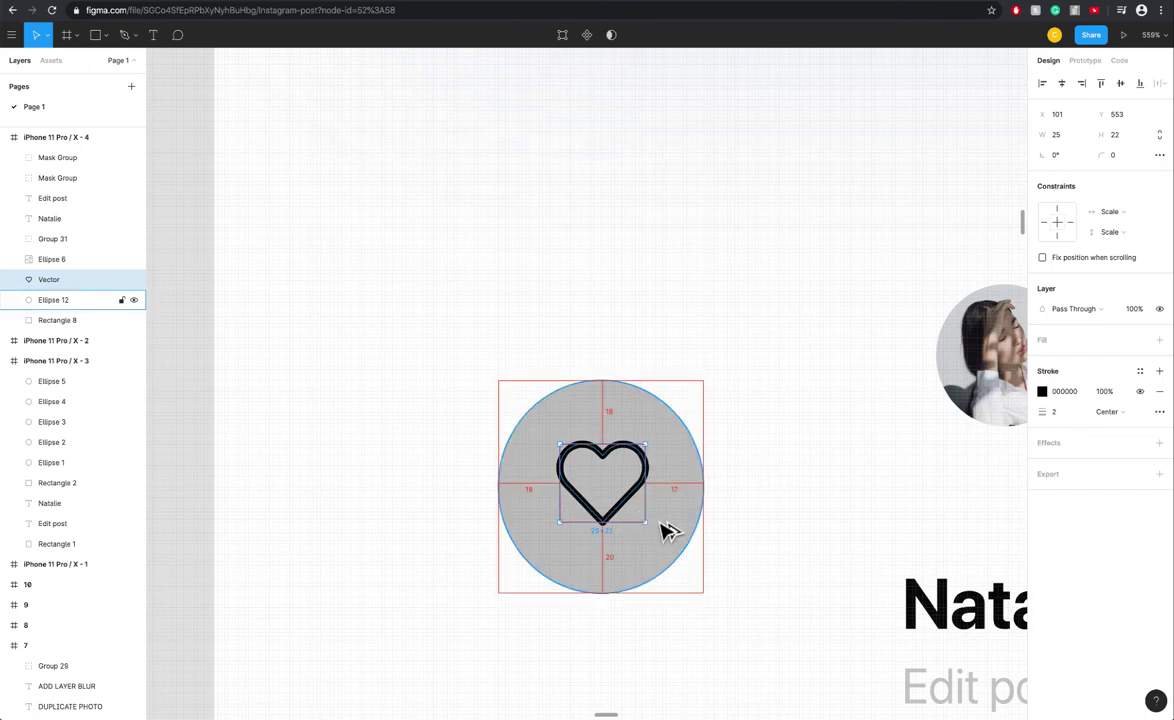
{"action": "left_click_drag", "start_coordinate": [610, 525], "coordinate": [609, 531]}
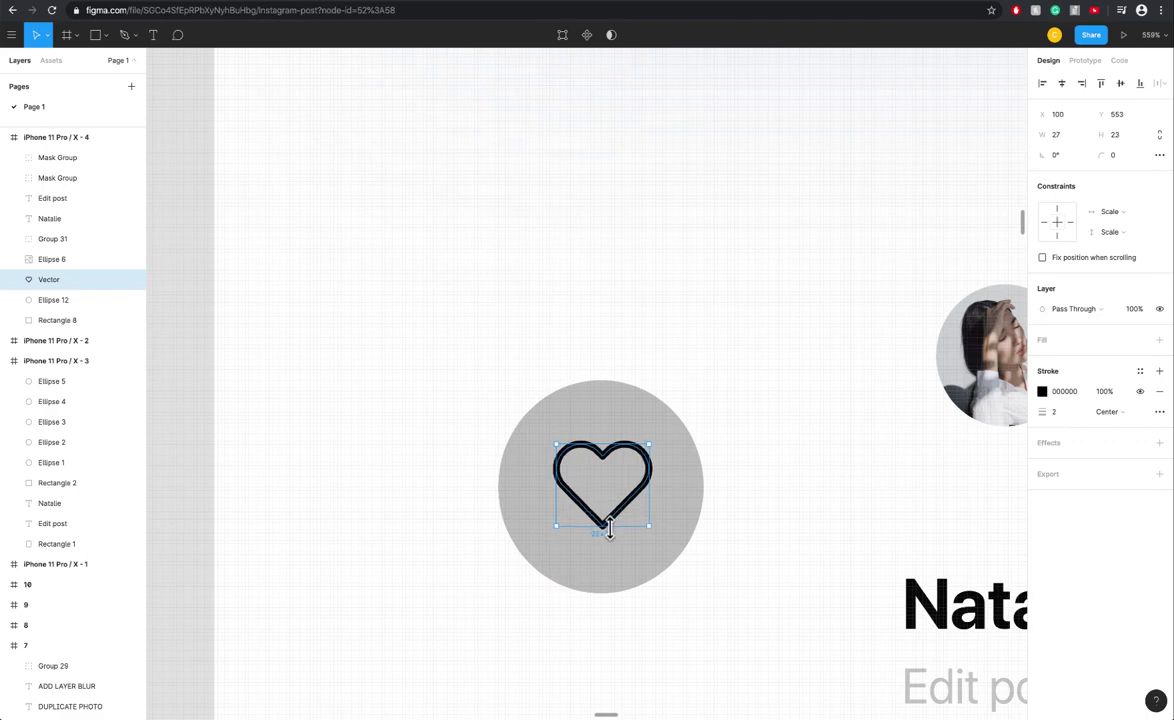
{"action": "left_click", "coordinate": [675, 543], "text": "shift"}
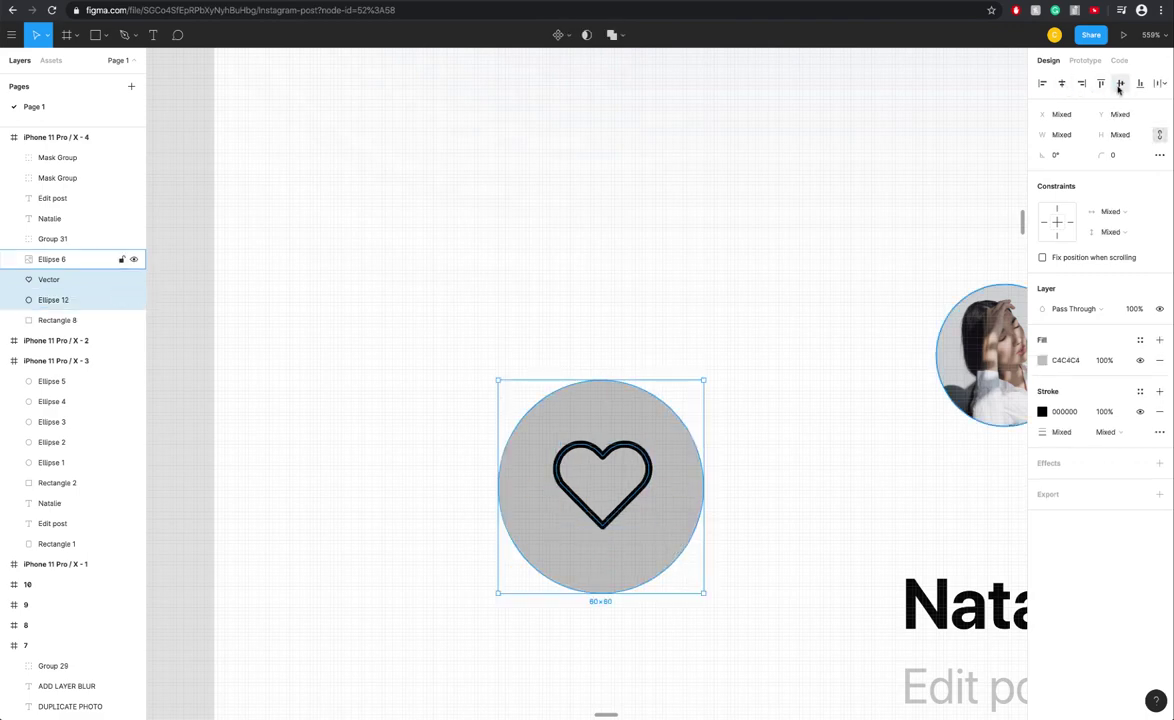
{"action": "left_click", "coordinate": [786, 464]}
{"action": "left_click", "coordinate": [629, 511]}
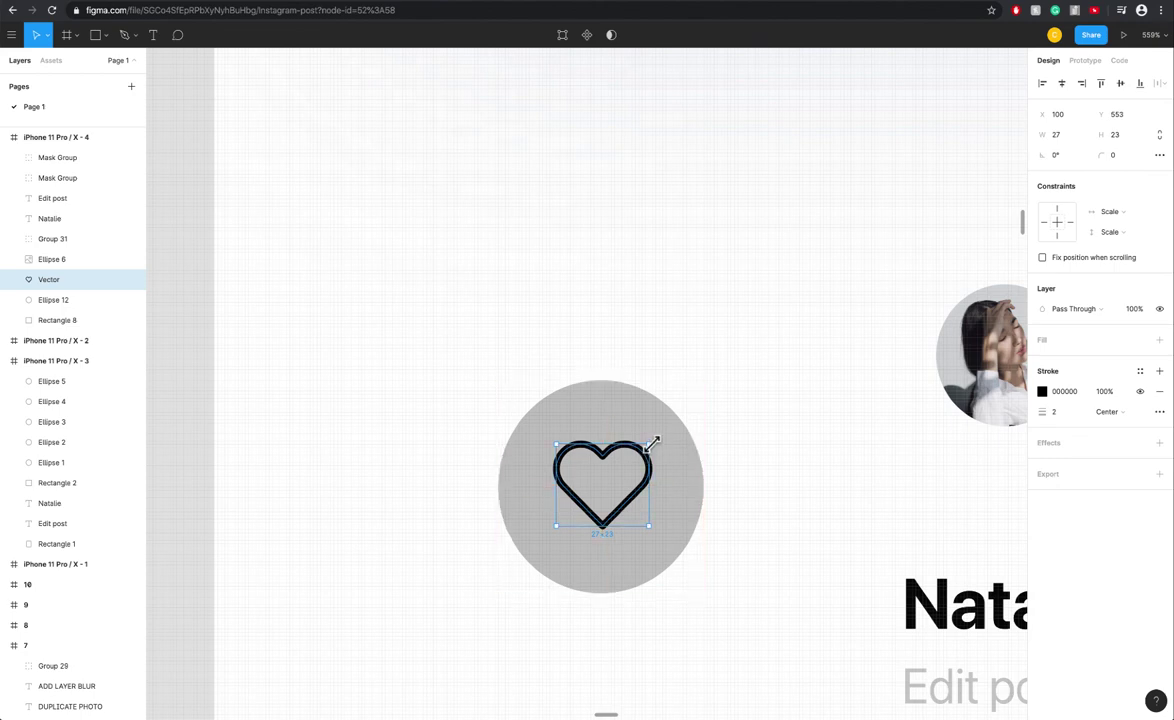
{"action": "left_click_drag", "start_coordinate": [649, 446], "coordinate": [647, 449]}
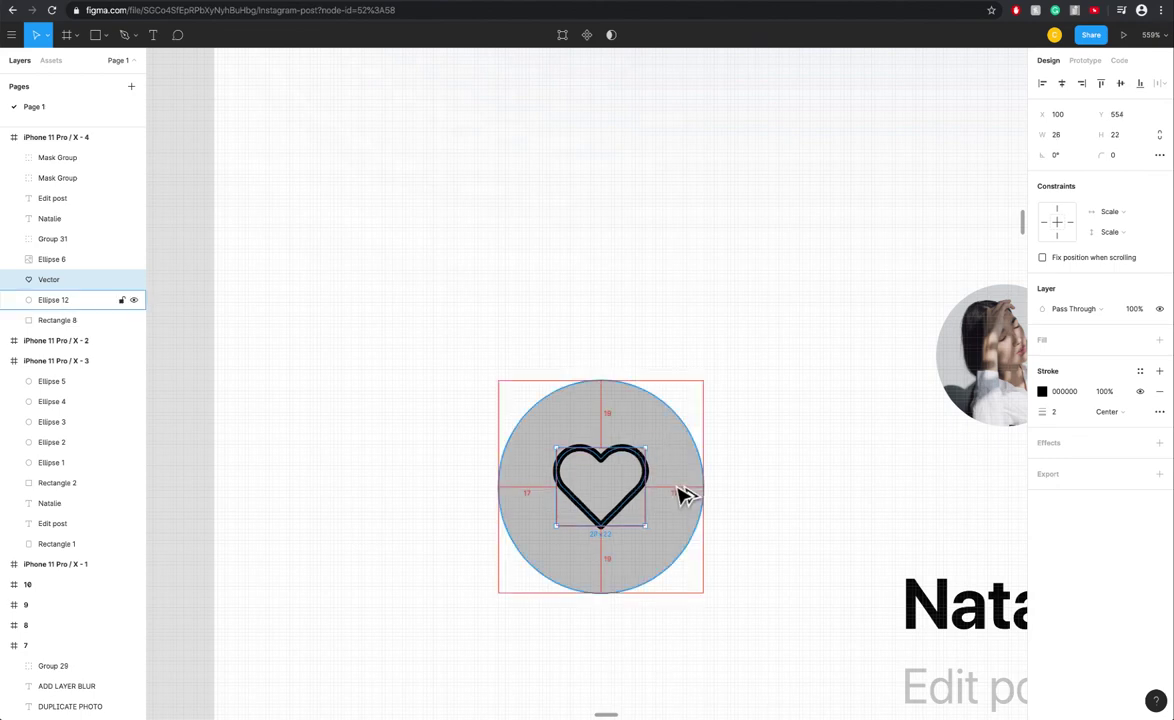
- Marquee-select the iPhone 11 Pro / X - 4 mockup and drag it above the final reference board
{"action": "left_click", "coordinate": [747, 524]}
{"action": "scroll", "coordinate": [749, 525], "scroll_direction": "down", "scroll_amount": 10}
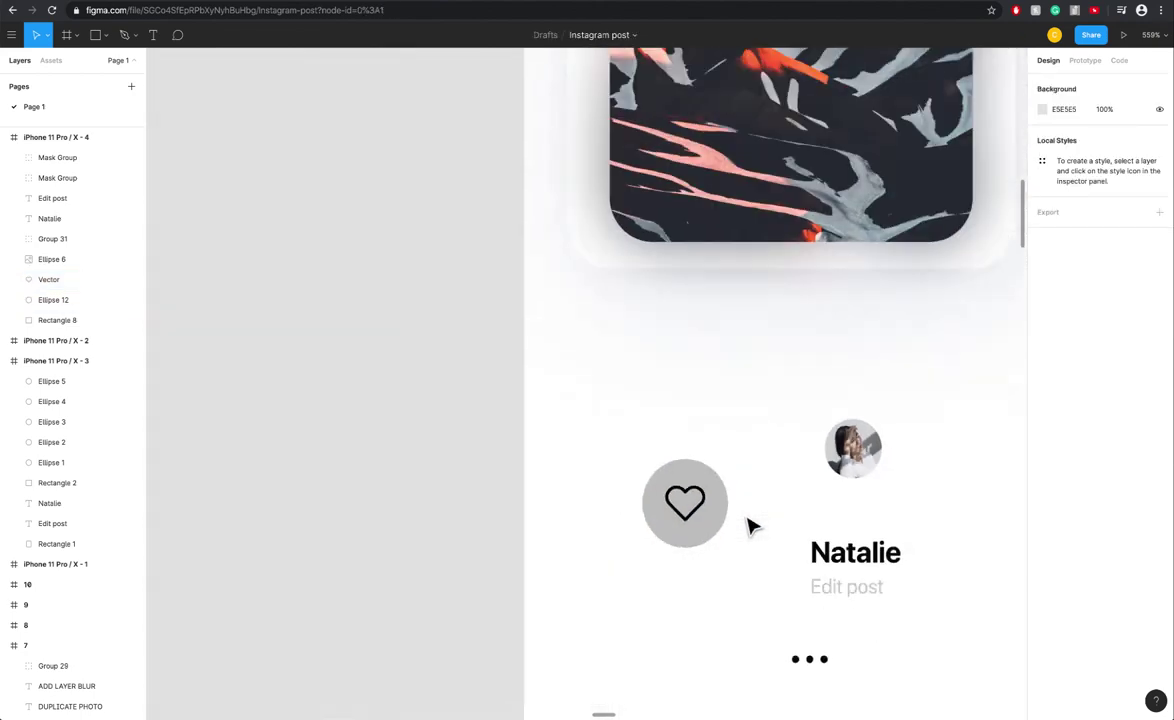
{"action": "scroll", "coordinate": [752, 526], "scroll_direction": "up", "scroll_amount": 10}
{"action": "left_click", "coordinate": [731, 522]}
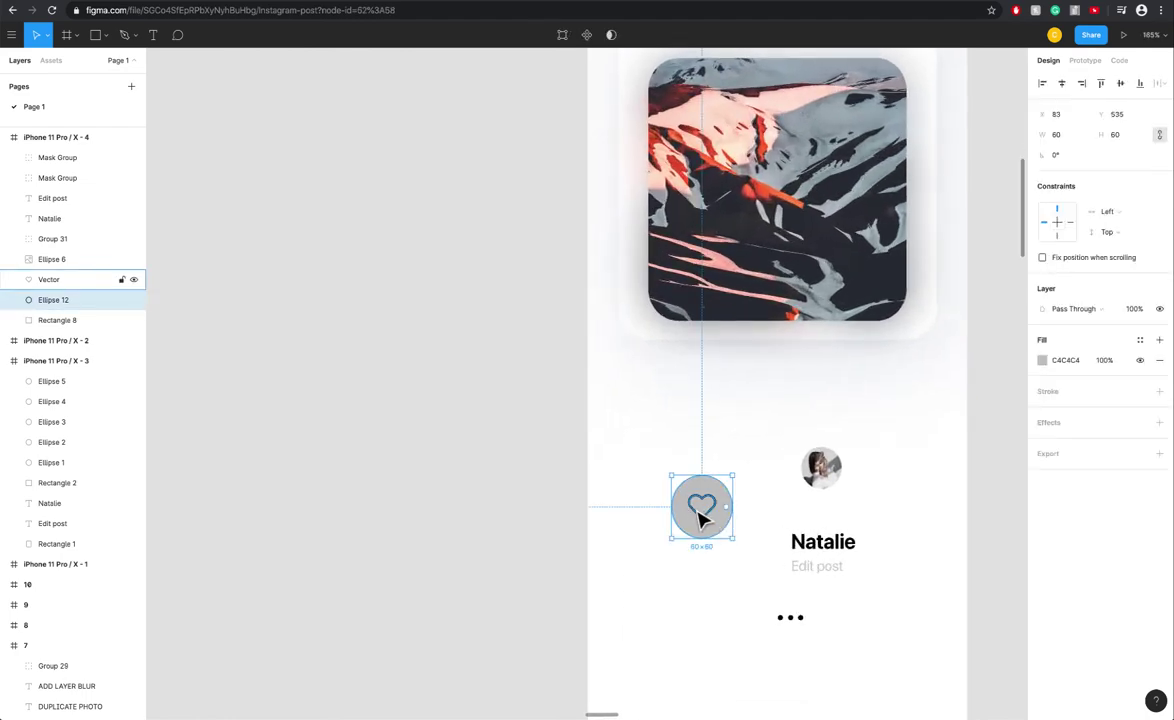
{"action": "scroll", "coordinate": [715, 527], "scroll_direction": "down", "scroll_amount": 10}
{"action": "scroll", "coordinate": [730, 528], "scroll_direction": "down", "scroll_amount": 10}
{"action": "scroll", "coordinate": [734, 530], "scroll_direction": "right", "scroll_amount": 5}
{"action": "scroll", "coordinate": [734, 530], "scroll_direction": "down", "scroll_amount": 10}
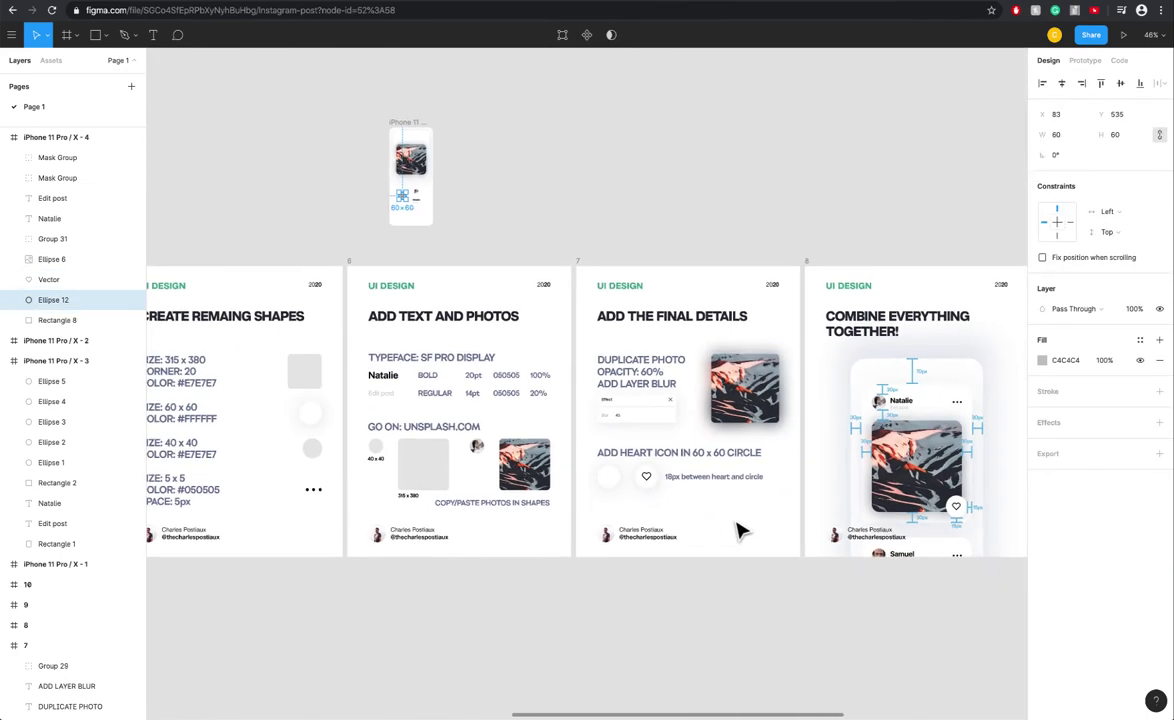
{"action": "left_click_drag", "start_coordinate": [350, 150], "coordinate": [470, 288]}
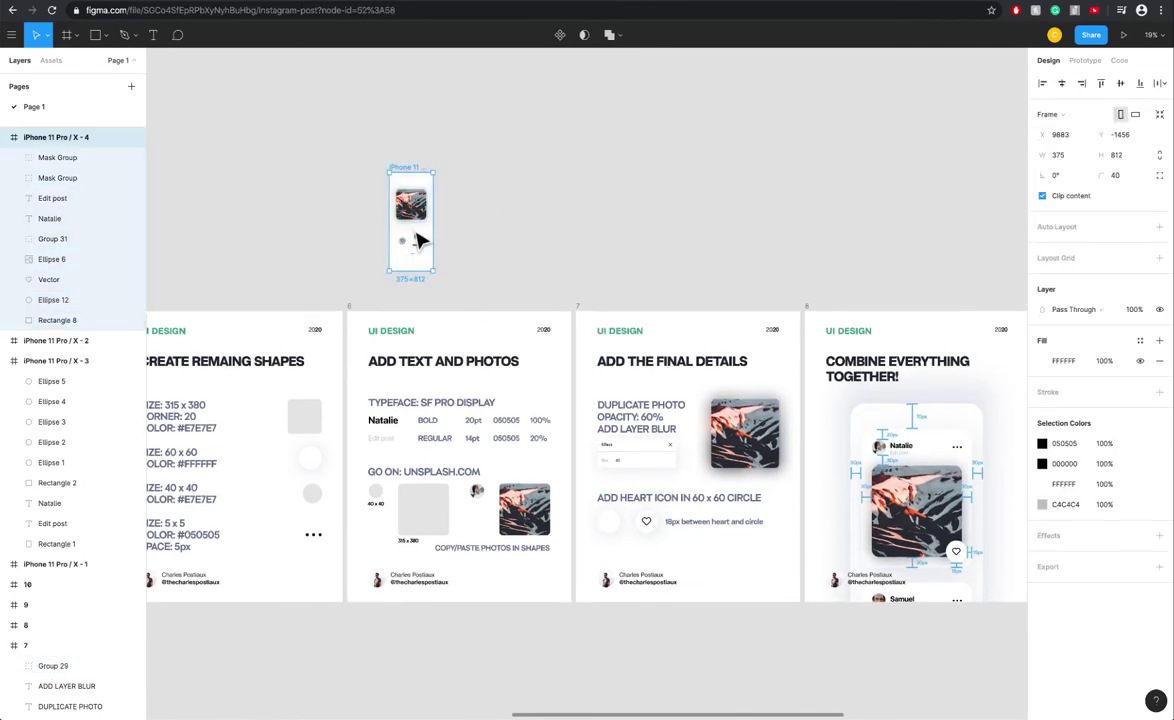
{"action": "mouse_move", "coordinate": [414, 238]}
{"action": "left_mouse_down"}
{"action": "mouse_move", "coordinate": [889, 238]}
{"action": "mouse_move", "coordinate": [941, 250]}
{"action": "left_mouse_up"}
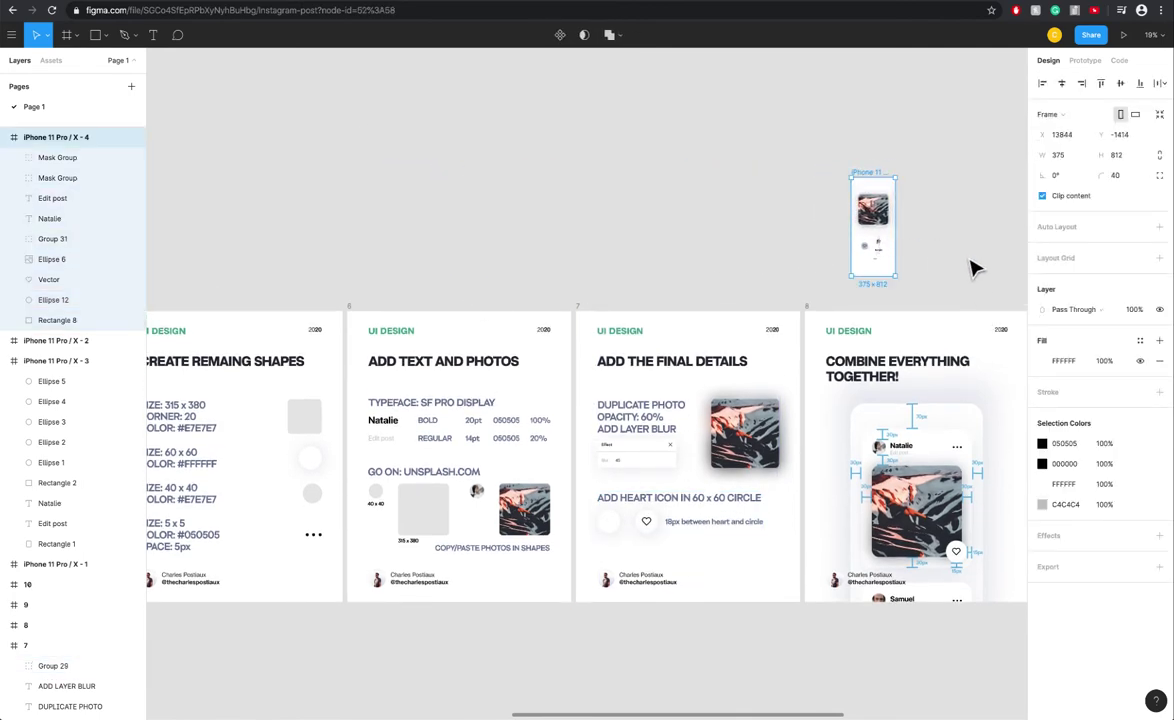
- Pan and zoom to bring the Combine everything together board and the phone frame into view
{"action": "scroll", "coordinate": [970, 393], "scroll_direction": "up", "scroll_amount": 5}
{"action": "left_click_drag", "start_coordinate": [930, 414], "coordinate": [765, 280]}
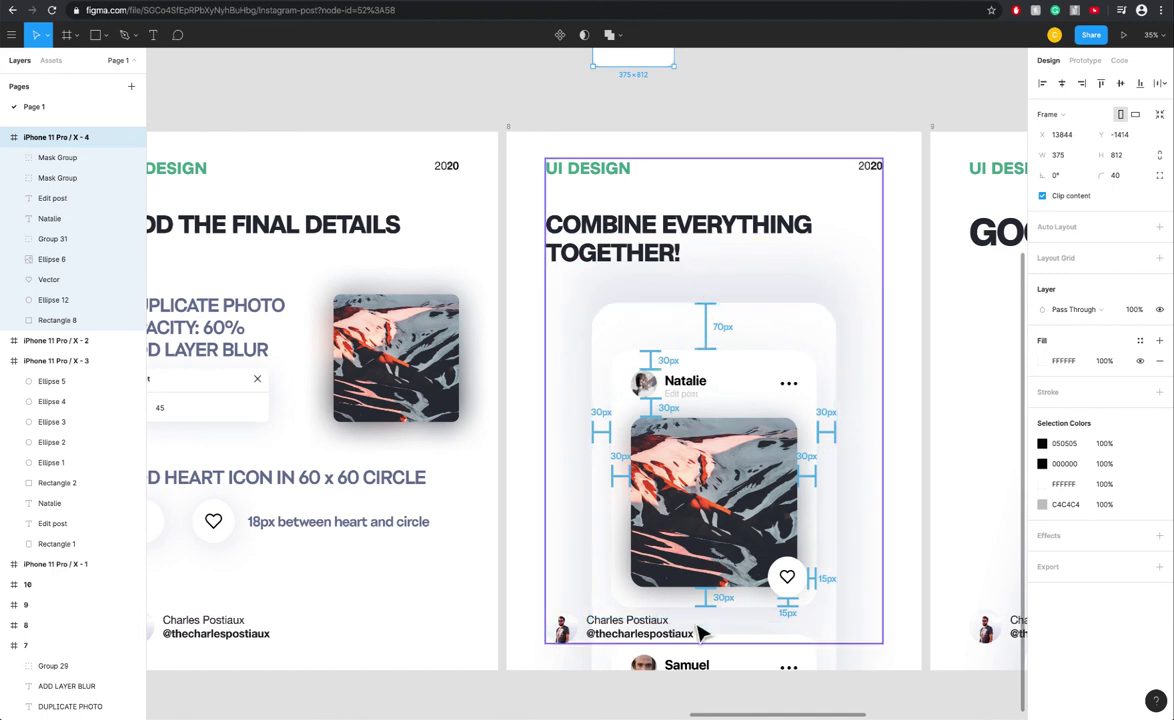
{"action": "scroll", "coordinate": [700, 633], "scroll_direction": "down", "scroll_amount": 1}
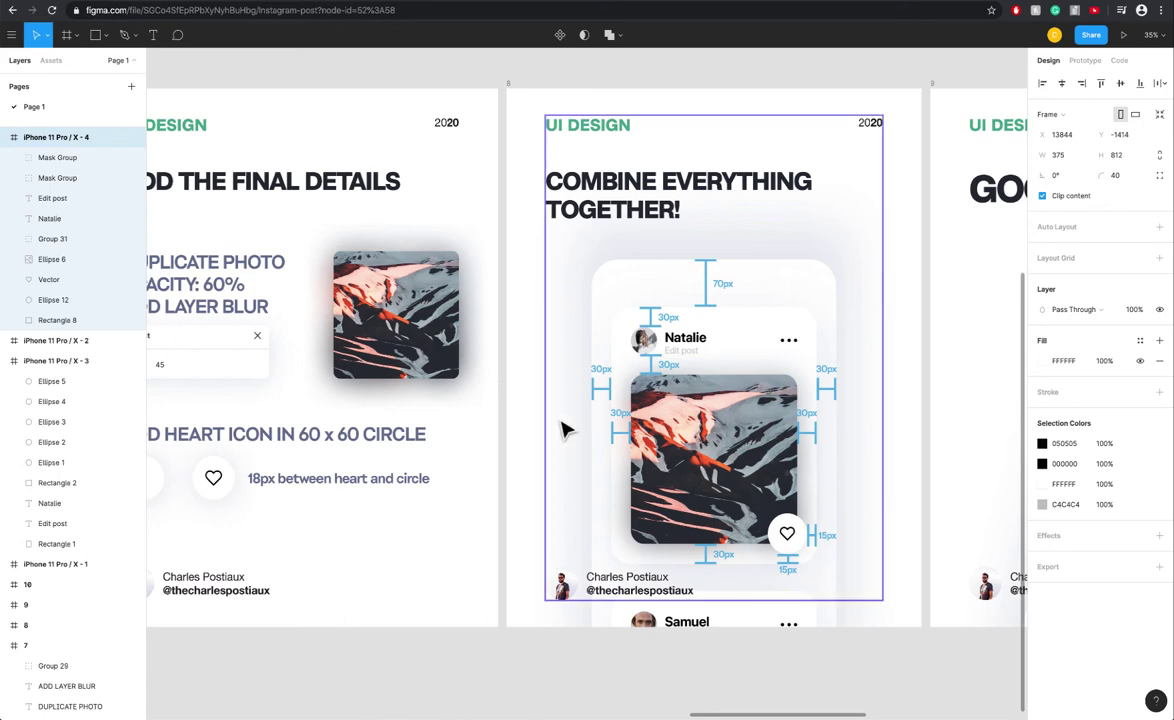
{"action": "scroll", "coordinate": [576, 407], "scroll_direction": "up", "scroll_amount": 5}
{"action": "scroll", "coordinate": [692, 270], "scroll_direction": "down", "scroll_amount": 5}
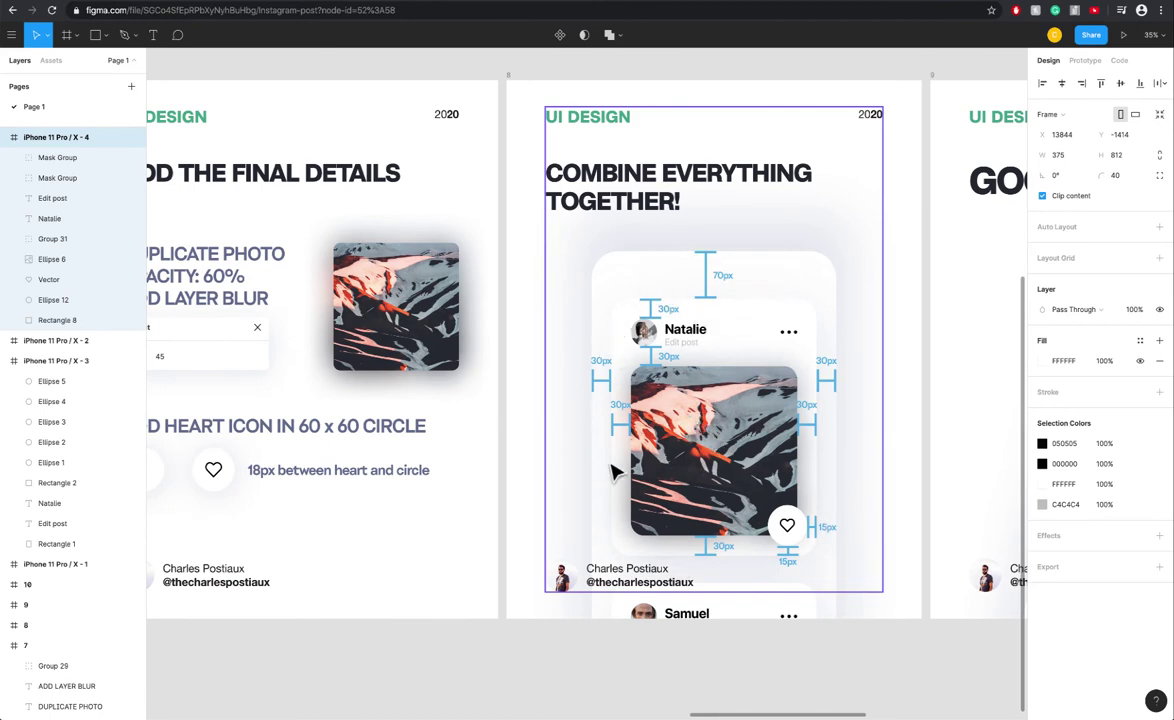
- Show rulers, pull a guide over the card, and move the photo down to Y 170
{"action": "scroll", "coordinate": [741, 380], "scroll_direction": "up", "scroll_amount": 5}
{"action": "scroll", "coordinate": [640, 347], "scroll_direction": "up", "scroll_amount": 5}
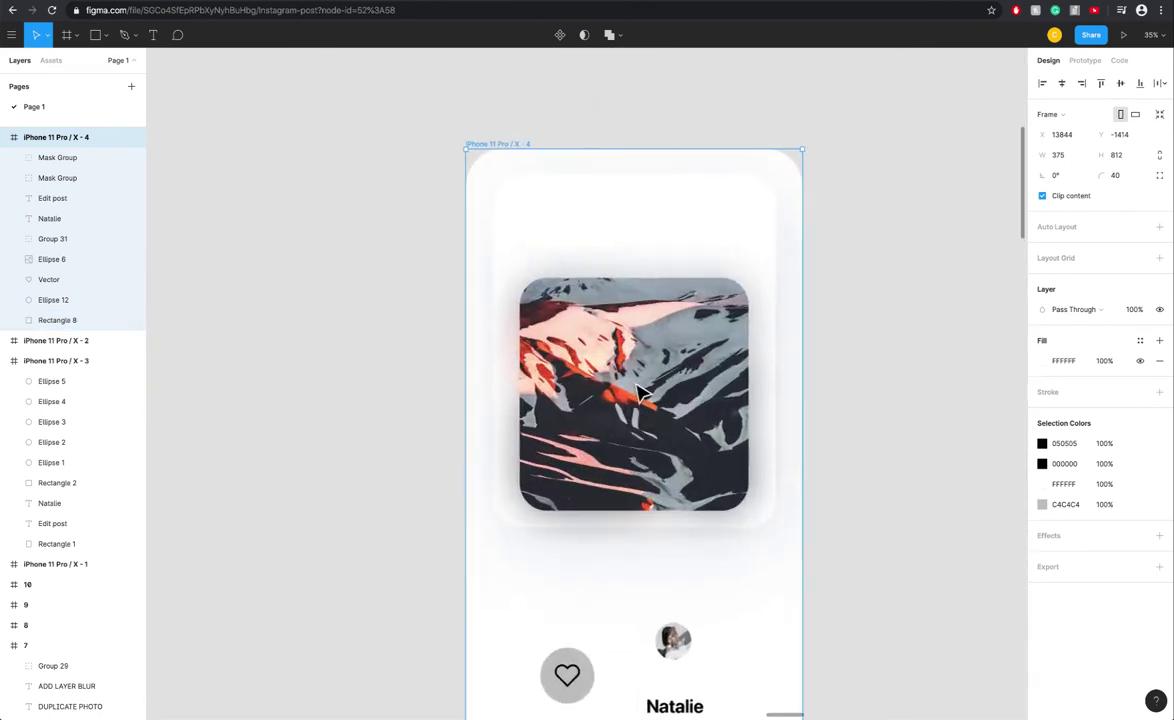
{"action": "left_click", "coordinate": [610, 242]}
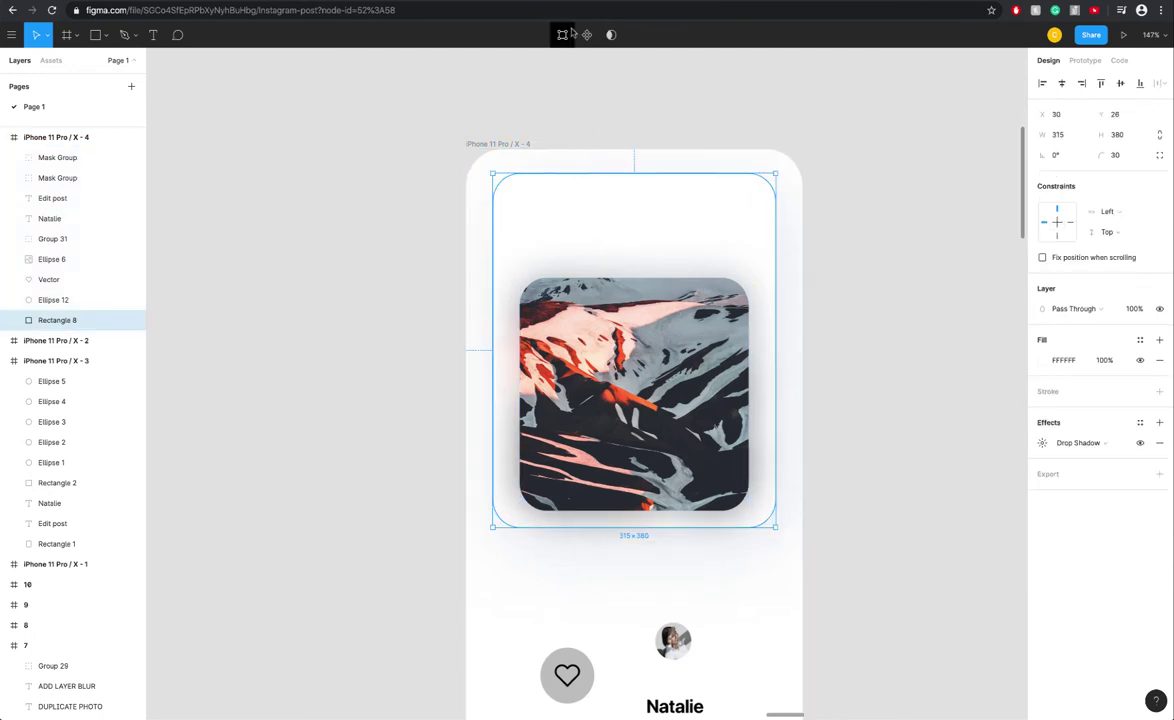
{"action": "key", "text": "shift+r"}
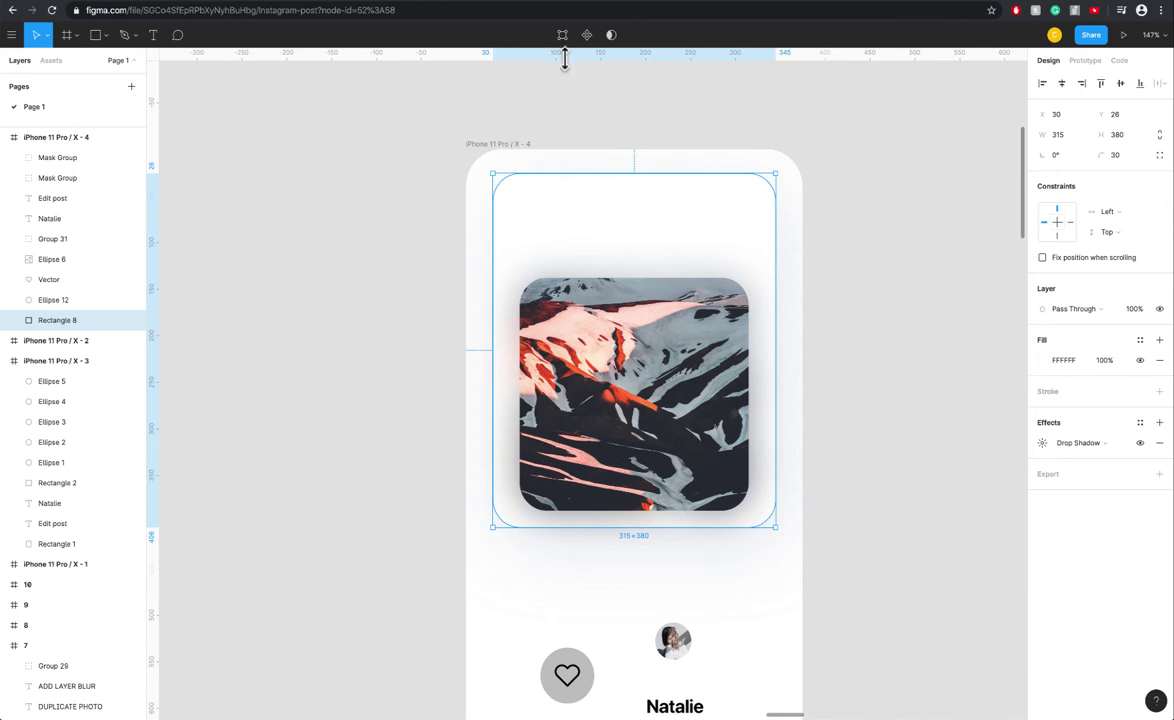
{"action": "left_click_drag", "start_coordinate": [566, 57], "coordinate": [680, 251]}
{"action": "key", "text": "alt"}
{"action": "left_click_drag", "start_coordinate": [642, 383], "coordinate": [640, 400]}
{"action": "key", "text": "alt"}
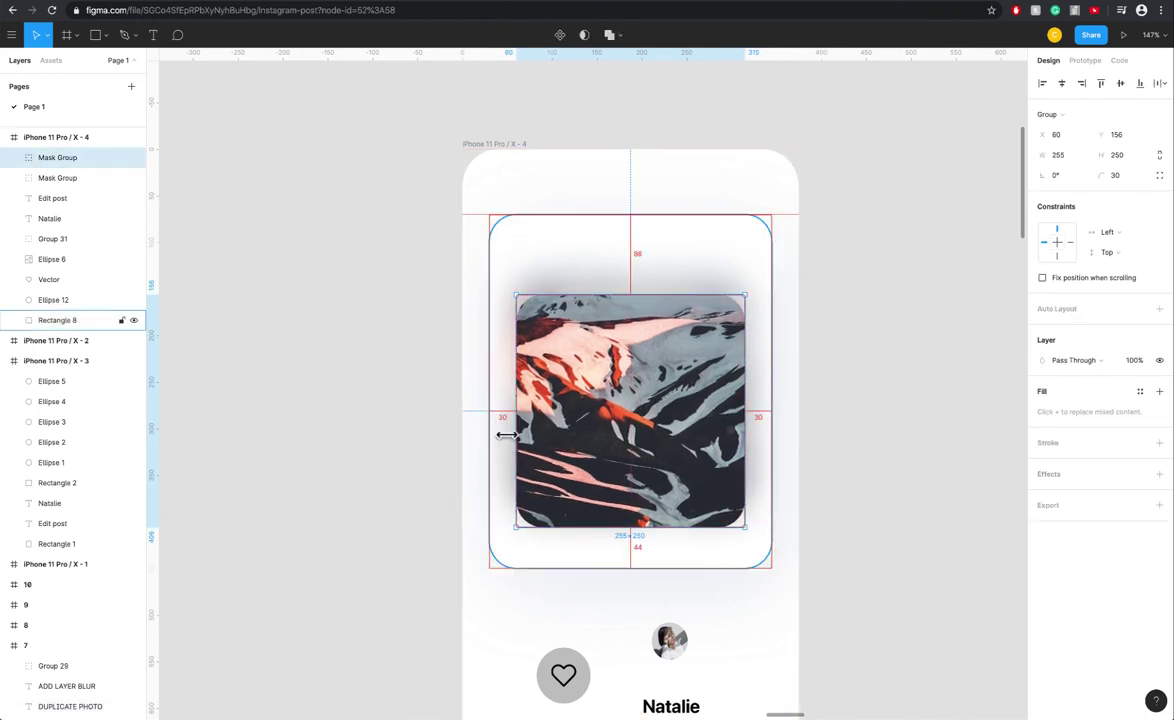
{"action": "key", "text": "Down"}
{"action": "key", "text": "Down"}
{"action": "key", "text": "Down"}
{"action": "key", "text": "Down"}
{"action": "key", "text": "Down"}
{"action": "key", "text": "Down"}
{"action": "key", "text": "Down"}
{"action": "key", "text": "Down"}
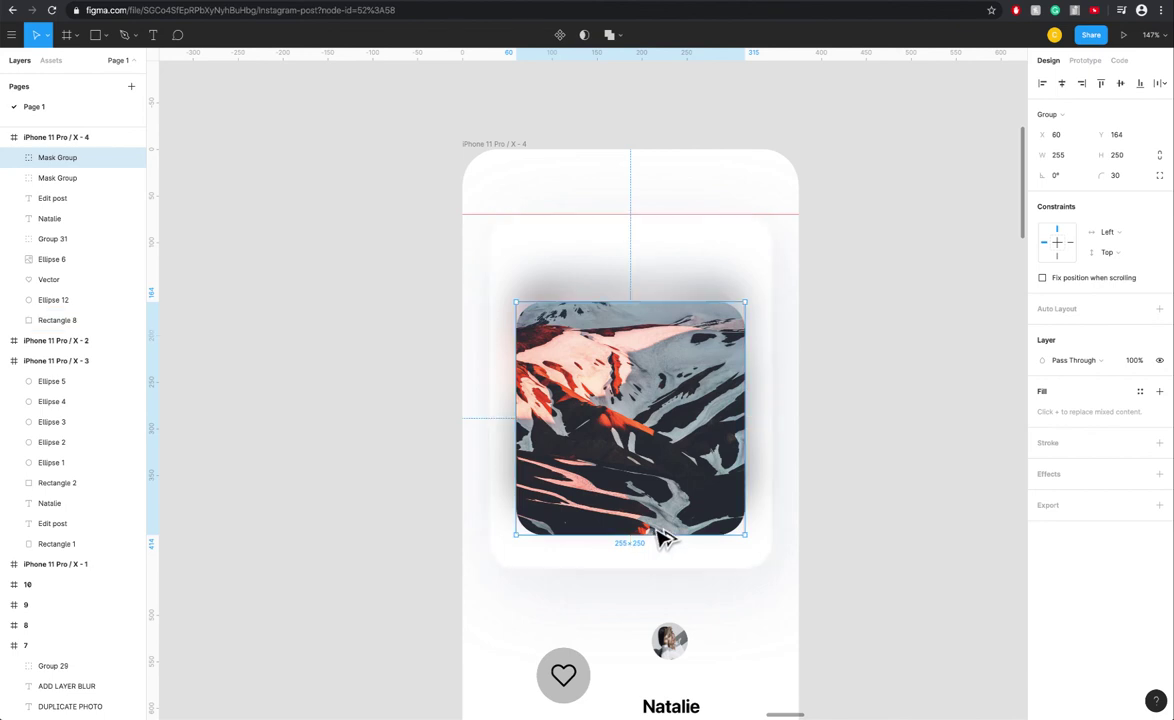
{"action": "key", "text": "Down"}
{"action": "key", "text": "Down"}
{"action": "key", "text": "Down"}
{"action": "key", "text": "Down"}
{"action": "key", "text": "Down"}
{"action": "key", "text": "Down"}
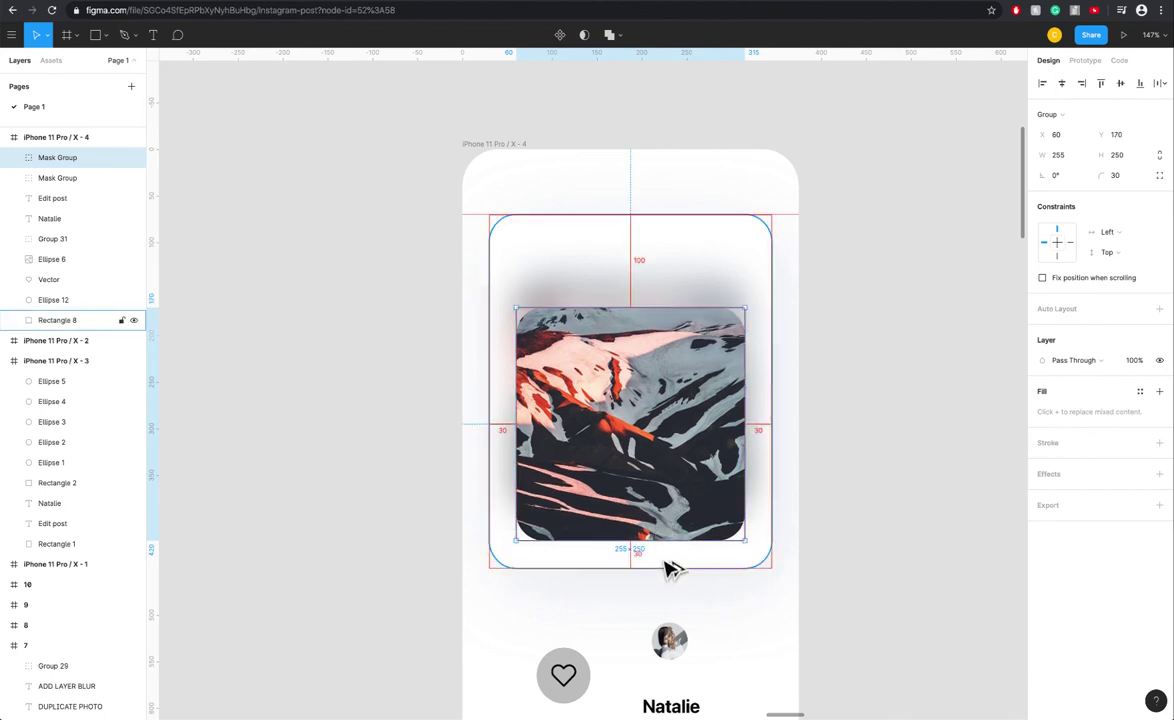
- Move the blurred shadow copy beneath the sharp photo and group the two together
{"action": "left_click", "coordinate": [671, 291]}
{"action": "left_click", "coordinate": [671, 455]}
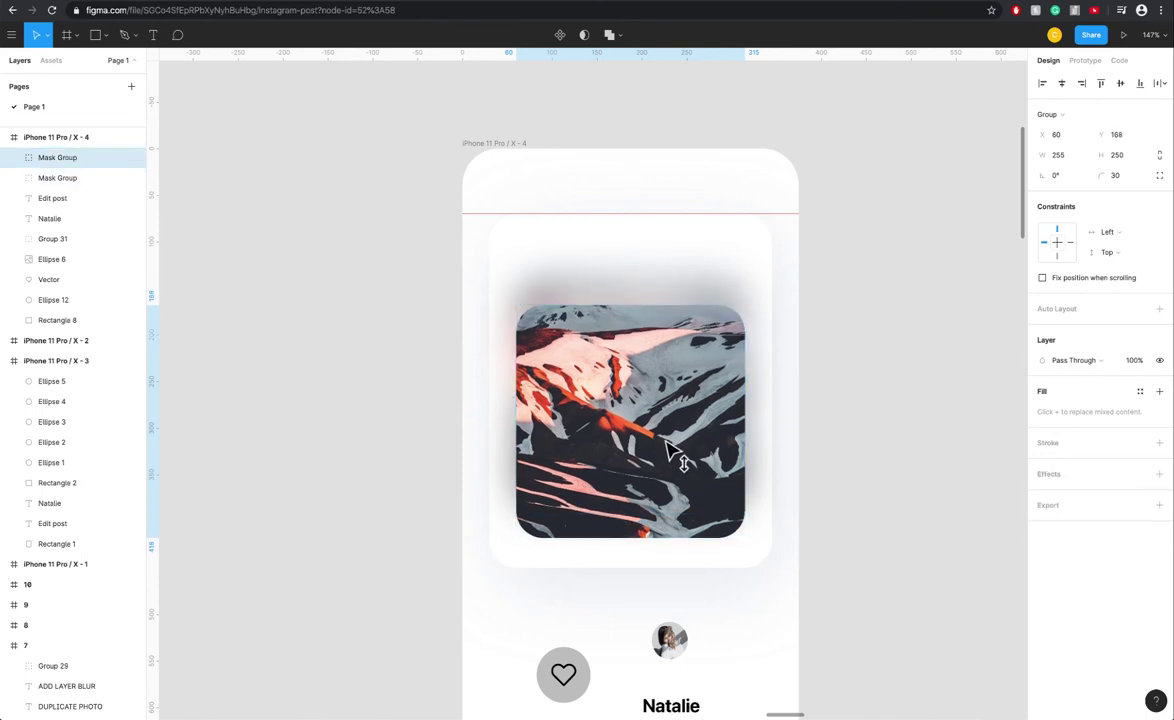
{"action": "left_click", "coordinate": [671, 300]}
{"action": "left_click_drag", "start_coordinate": [670, 312], "coordinate": [671, 342]}
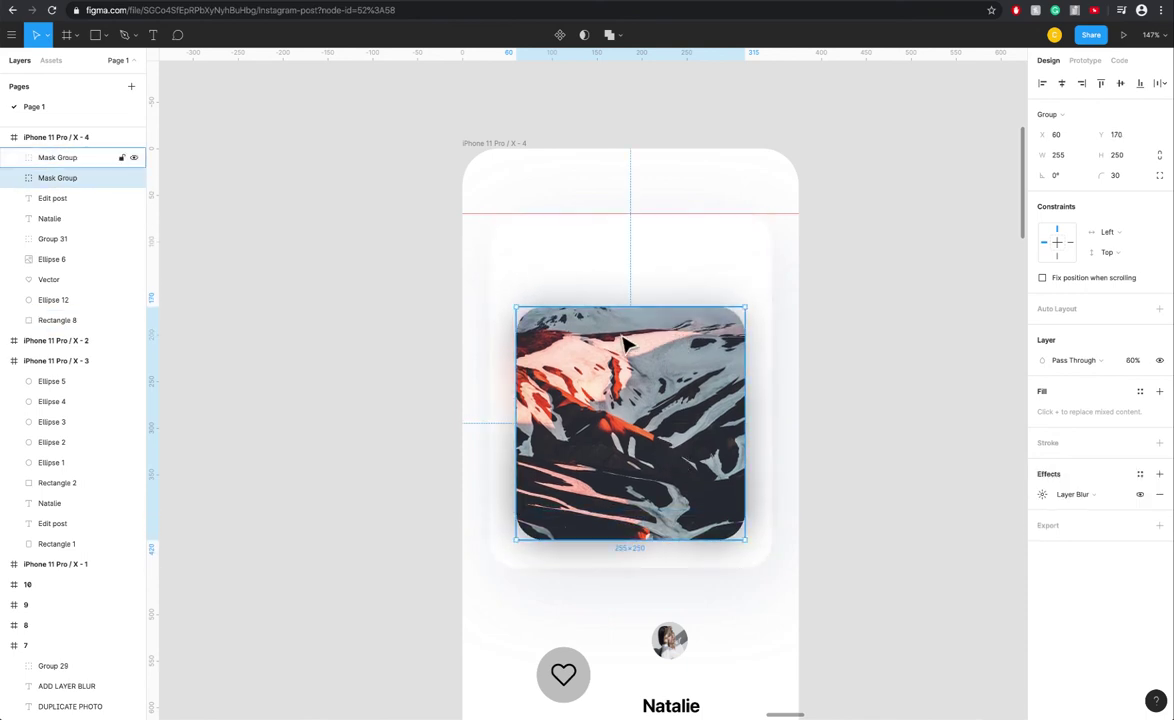
{"action": "left_click", "coordinate": [58, 157], "text": "shift"}
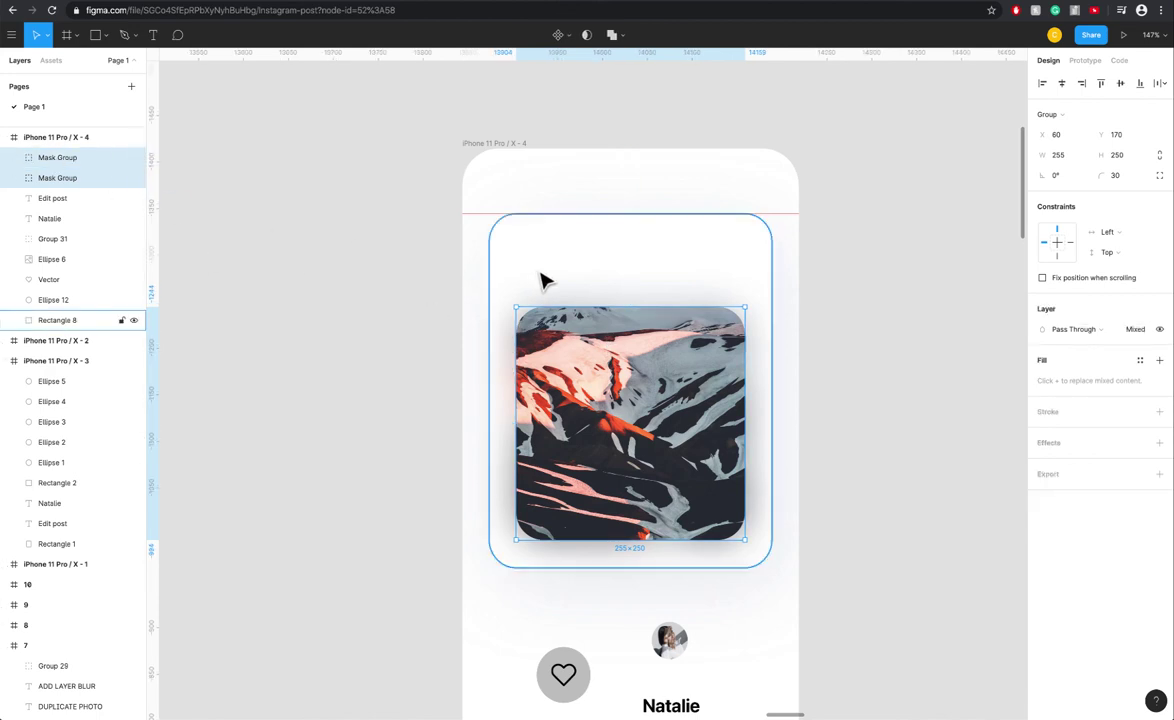
{"action": "key", "text": "super+g"}
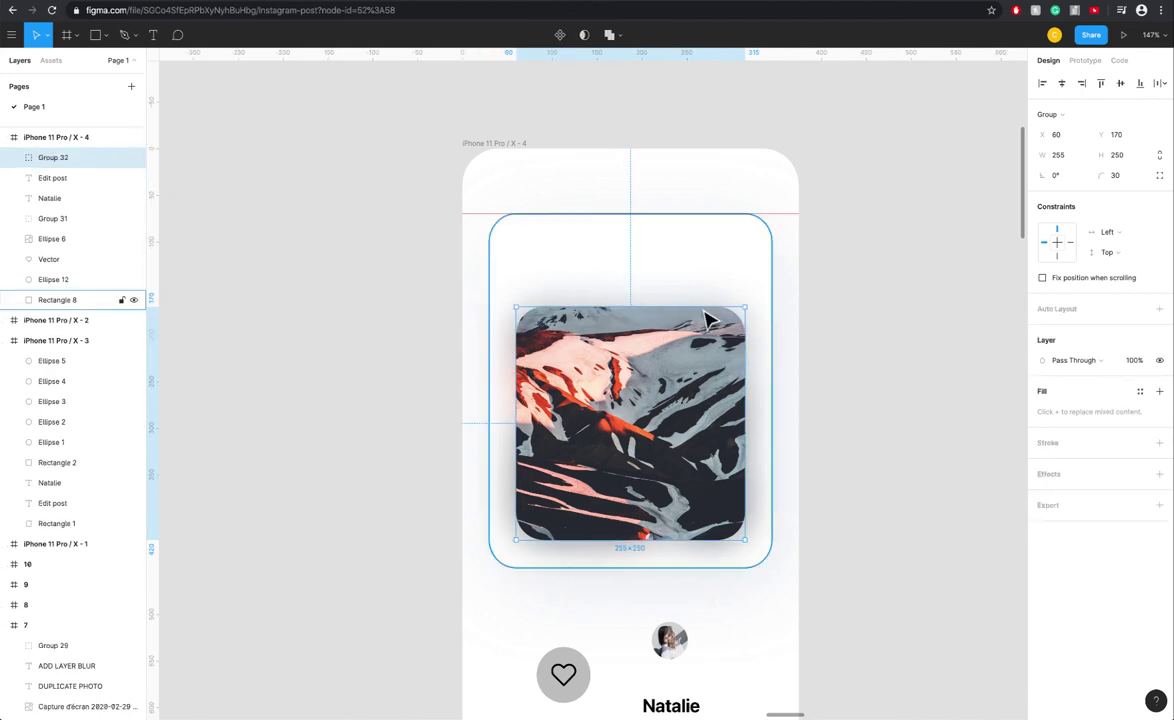
- Rename the image group layer to 'photo'
{"action": "double_click", "coordinate": [66, 157]}
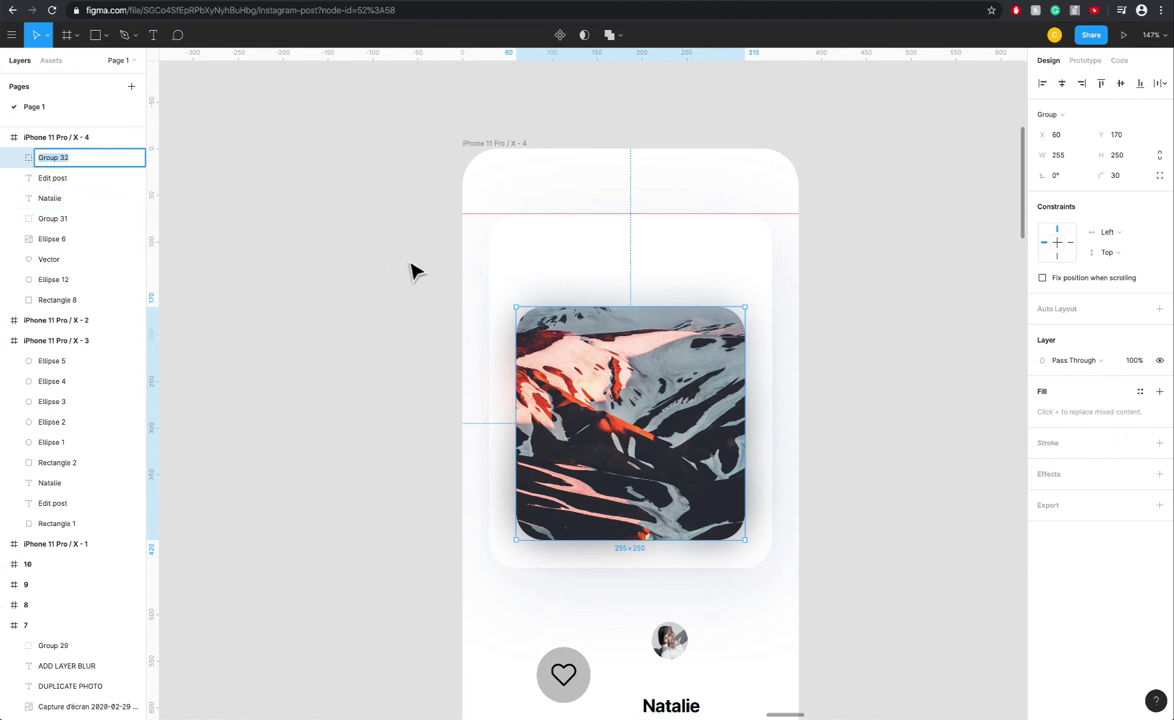
{"action": "type", "text": "photo"}
{"action": "key", "text": "Return"}
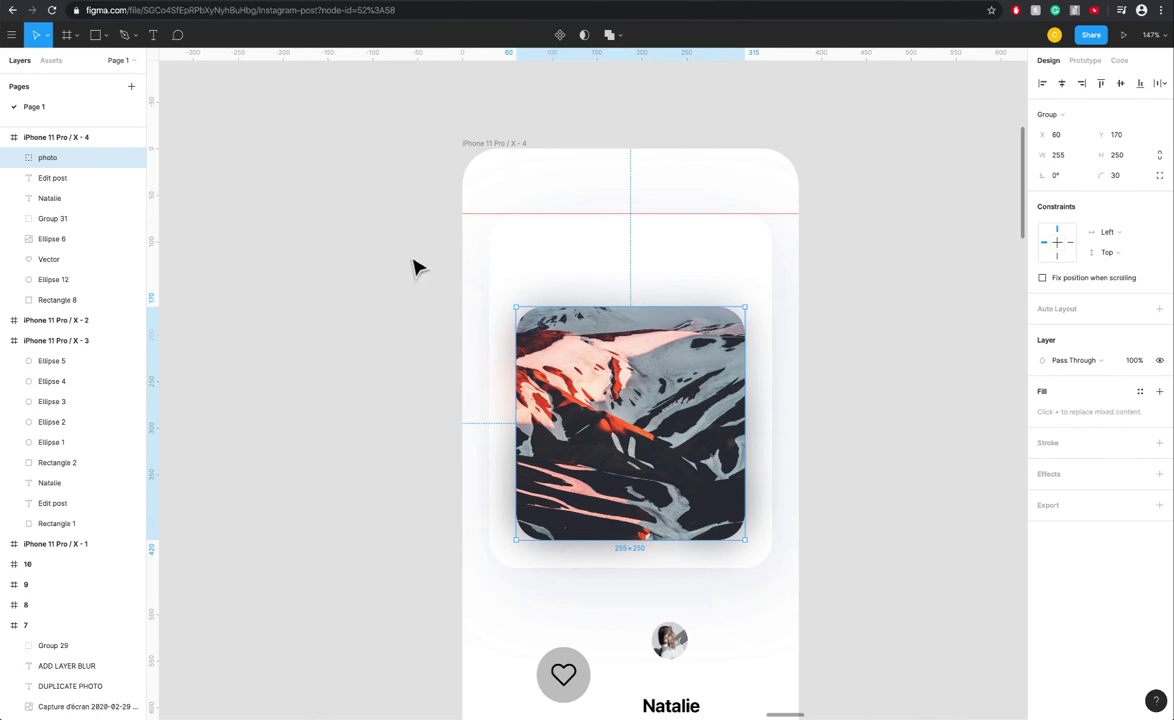
{"action": "left_click", "coordinate": [578, 278]}
- Drag the 40×40 avatar Ellipse 6 to the card's top-left and nudge it to X 60, Y 100
{"action": "scroll", "coordinate": [524, 293], "scroll_direction": "down", "scroll_amount": 3}
{"action": "scroll", "coordinate": [600, 450], "scroll_direction": "up", "scroll_amount": 2}
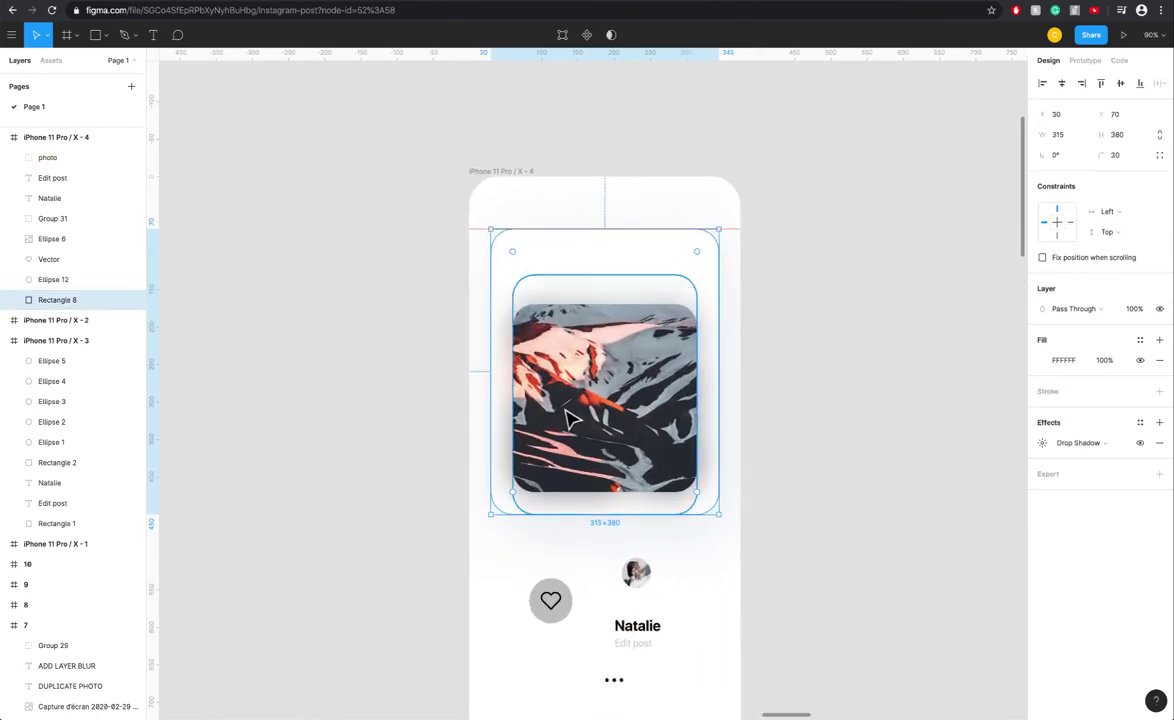
{"action": "left_click_drag", "start_coordinate": [634, 578], "coordinate": [531, 264]}
{"action": "key", "text": "alt"}
{"action": "scroll", "coordinate": [565, 256], "scroll_direction": "right", "scroll_amount": 1}
{"action": "scroll", "coordinate": [603, 325], "scroll_direction": "down", "scroll_amount": 1}
{"action": "scroll", "coordinate": [603, 322], "scroll_direction": "down", "scroll_amount": 5}
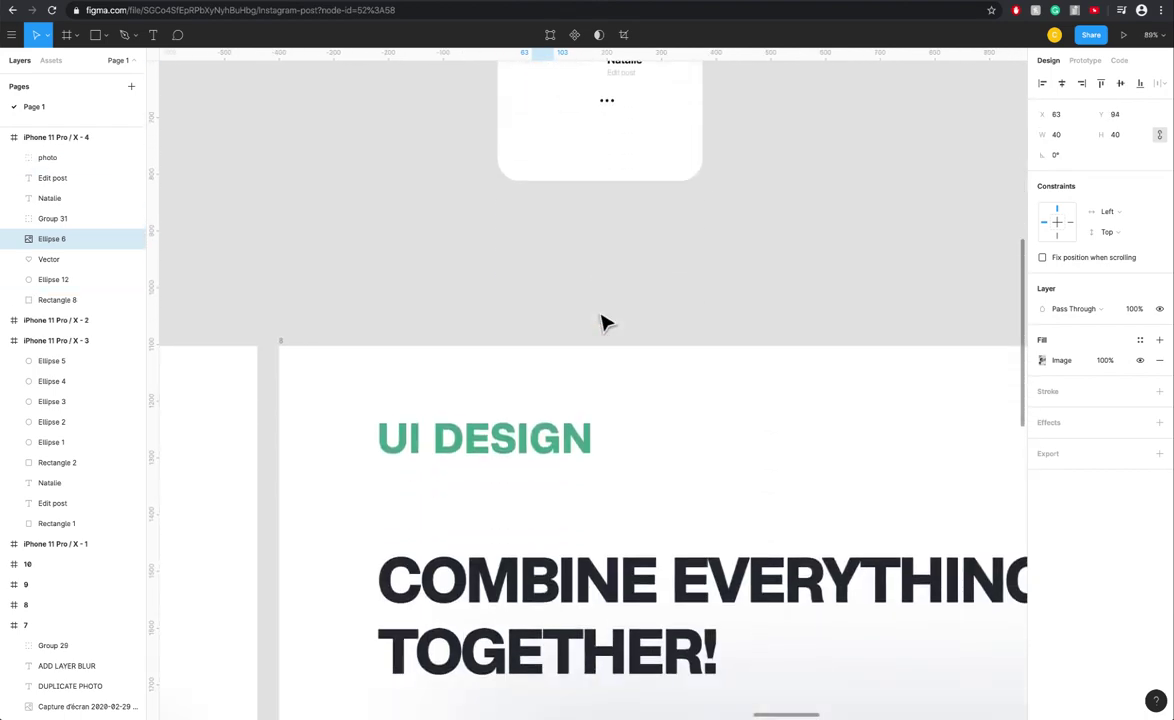
{"action": "scroll", "coordinate": [603, 322], "scroll_direction": "down", "scroll_amount": 5}
{"action": "scroll", "coordinate": [608, 430], "scroll_direction": "up", "scroll_amount": 3}
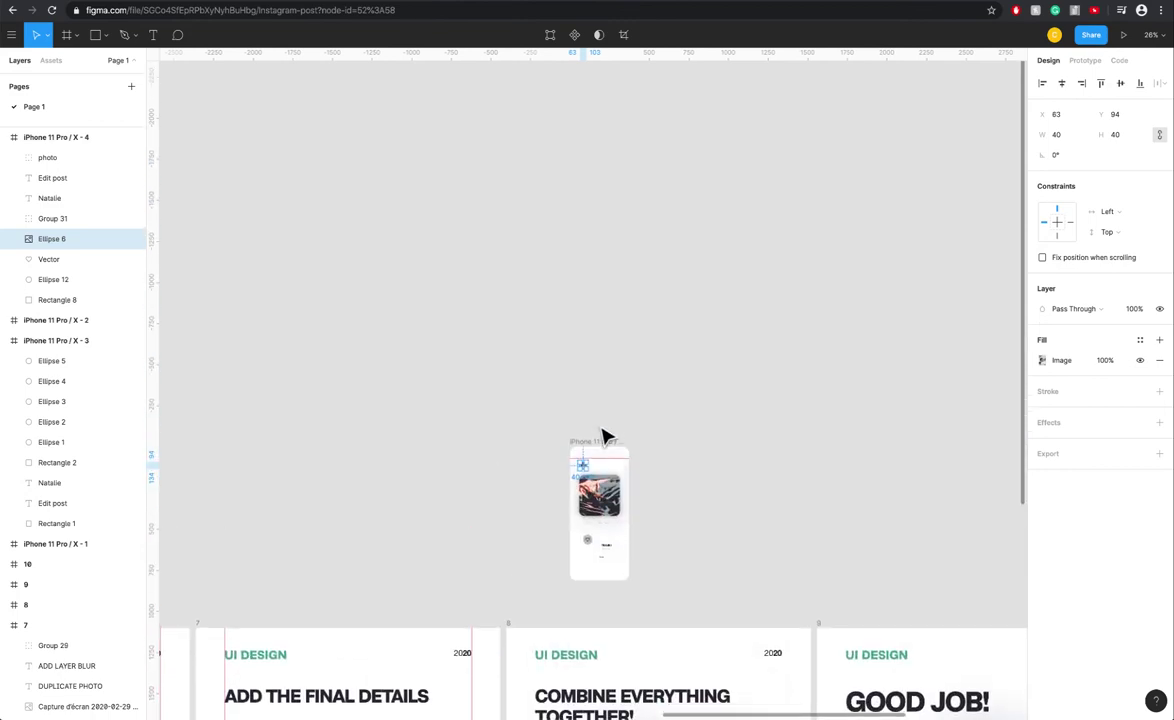
{"action": "scroll", "coordinate": [583, 452], "scroll_direction": "up", "scroll_amount": 10}
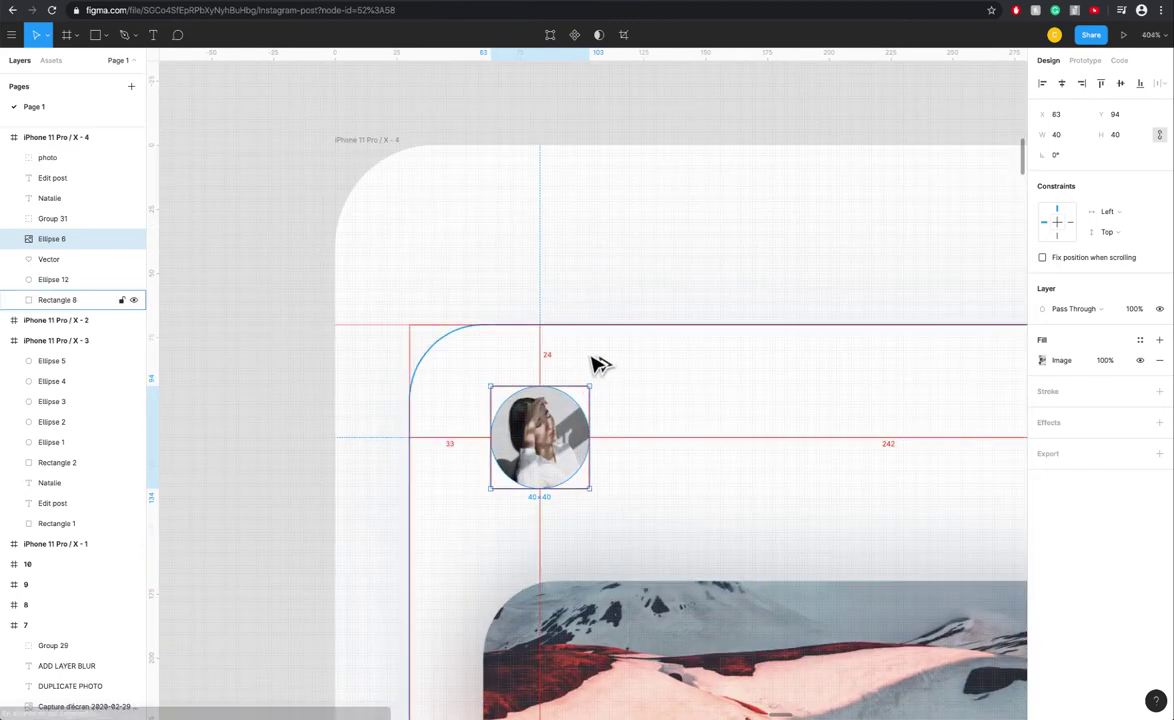
{"action": "key", "text": "Down"}
{"action": "key", "text": "Down"}
{"action": "key", "text": "Down"}
{"action": "key", "text": "Down"}
{"action": "key", "text": "Down"}
{"action": "key", "text": "Down"}
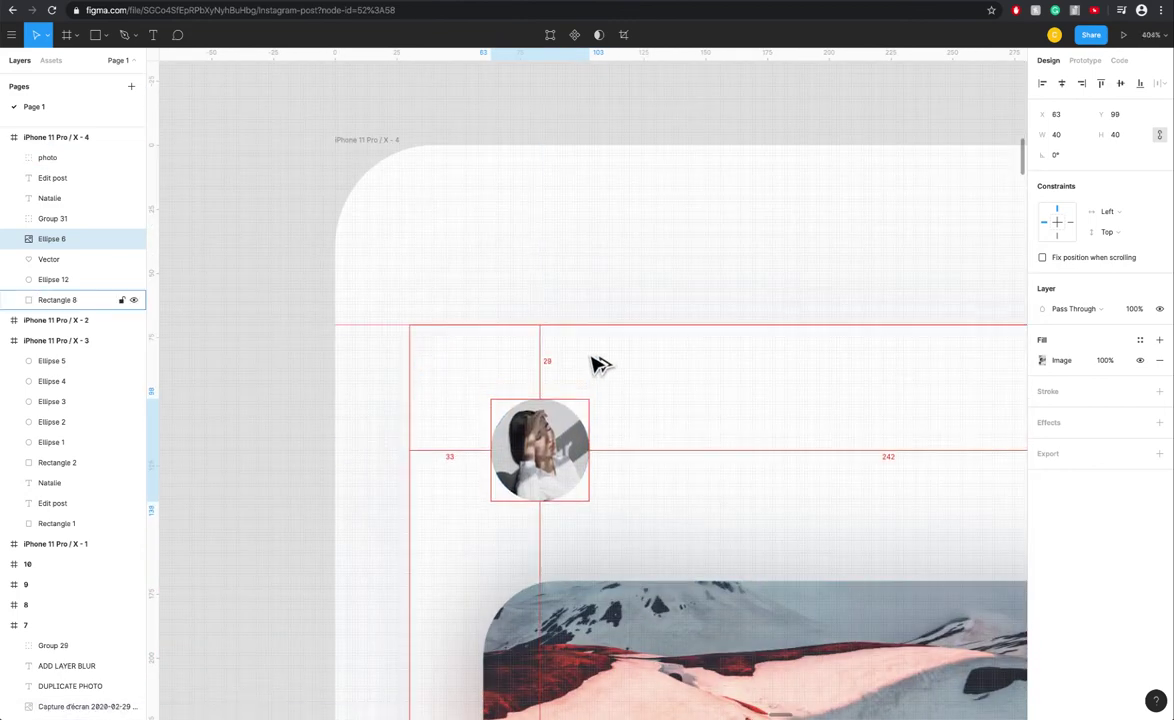
{"action": "key", "text": "Left"}
{"action": "key", "text": "Left"}
{"action": "key", "text": "Left"}
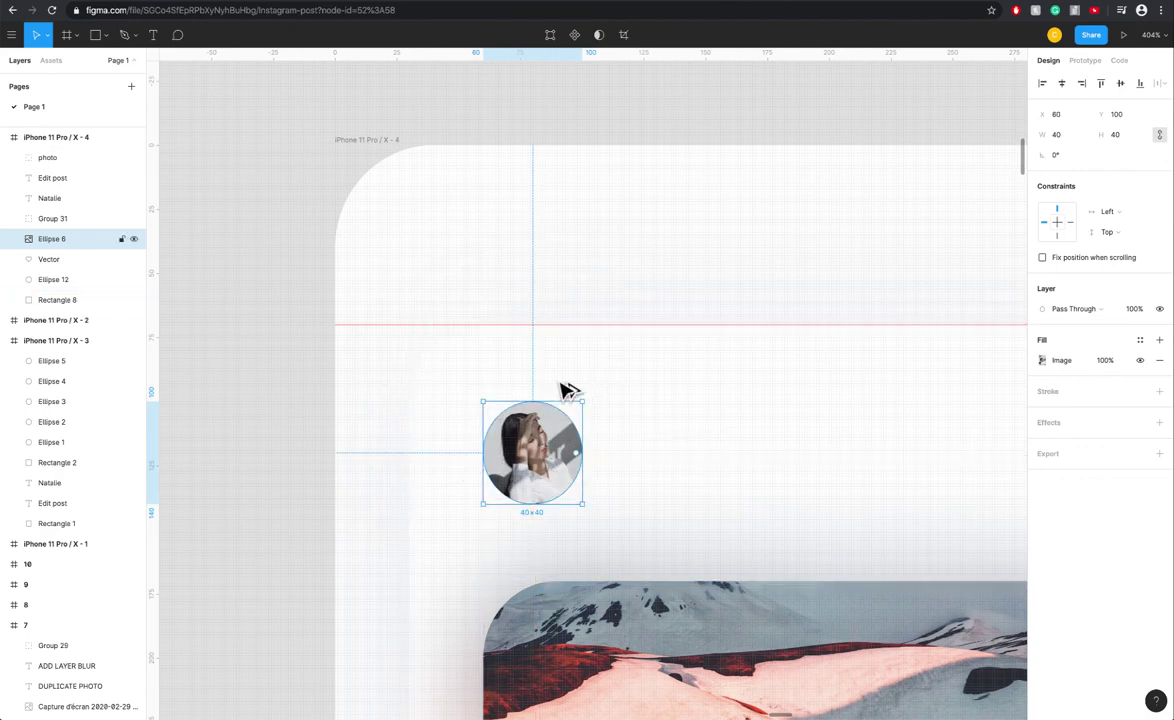
{"action": "scroll", "coordinate": [575, 397], "scroll_direction": "down", "scroll_amount": 10}
{"action": "scroll", "coordinate": [665, 480], "scroll_direction": "down", "scroll_amount": 4}
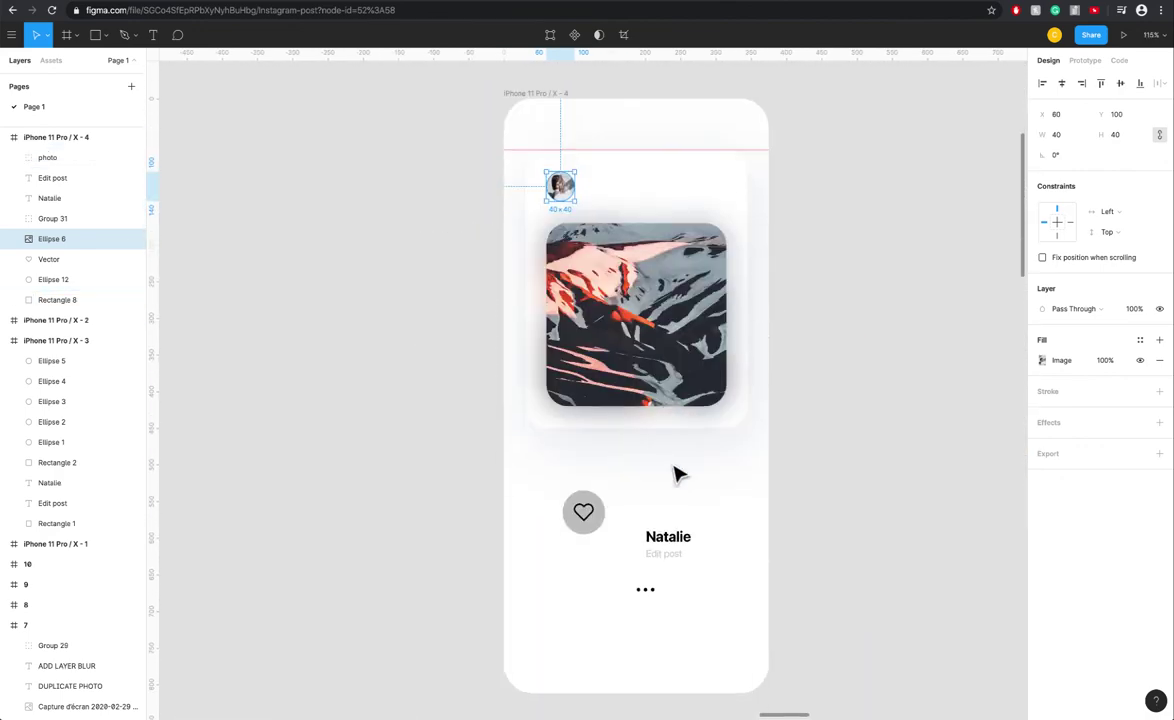
- Move the three dots beside the avatar, centre them vertically with it, and align them right
{"action": "left_click_drag", "start_coordinate": [648, 596], "coordinate": [710, 192]}
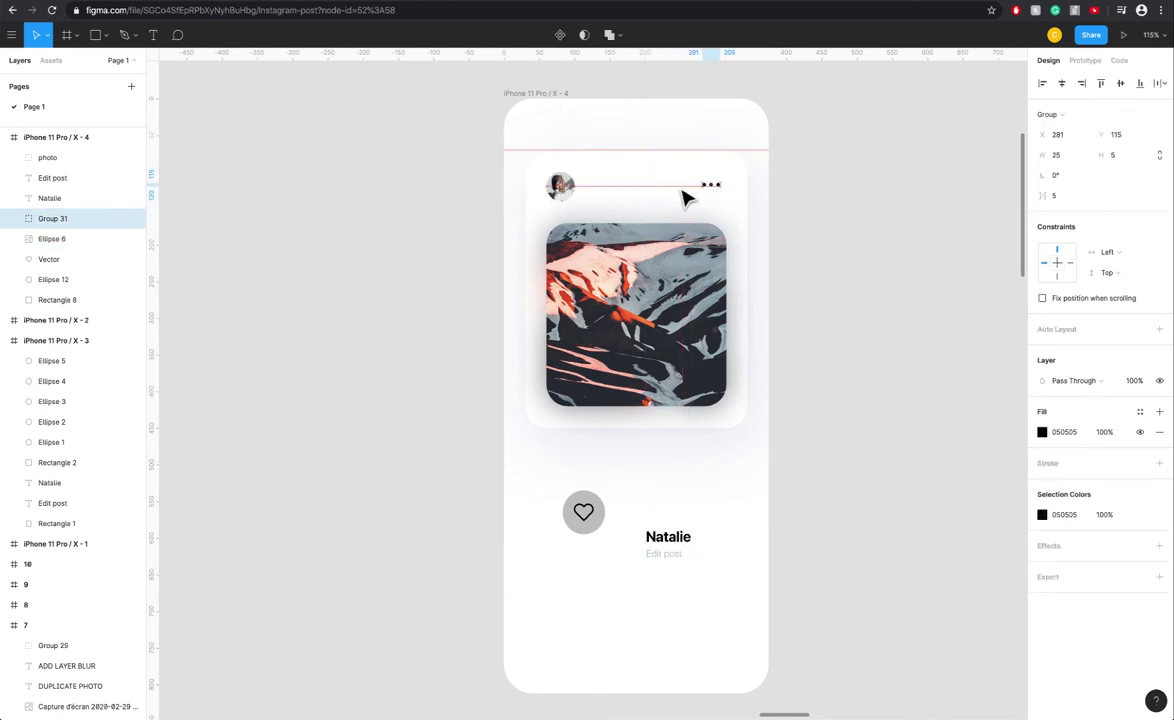
{"action": "left_click", "coordinate": [560, 185], "text": "shift"}
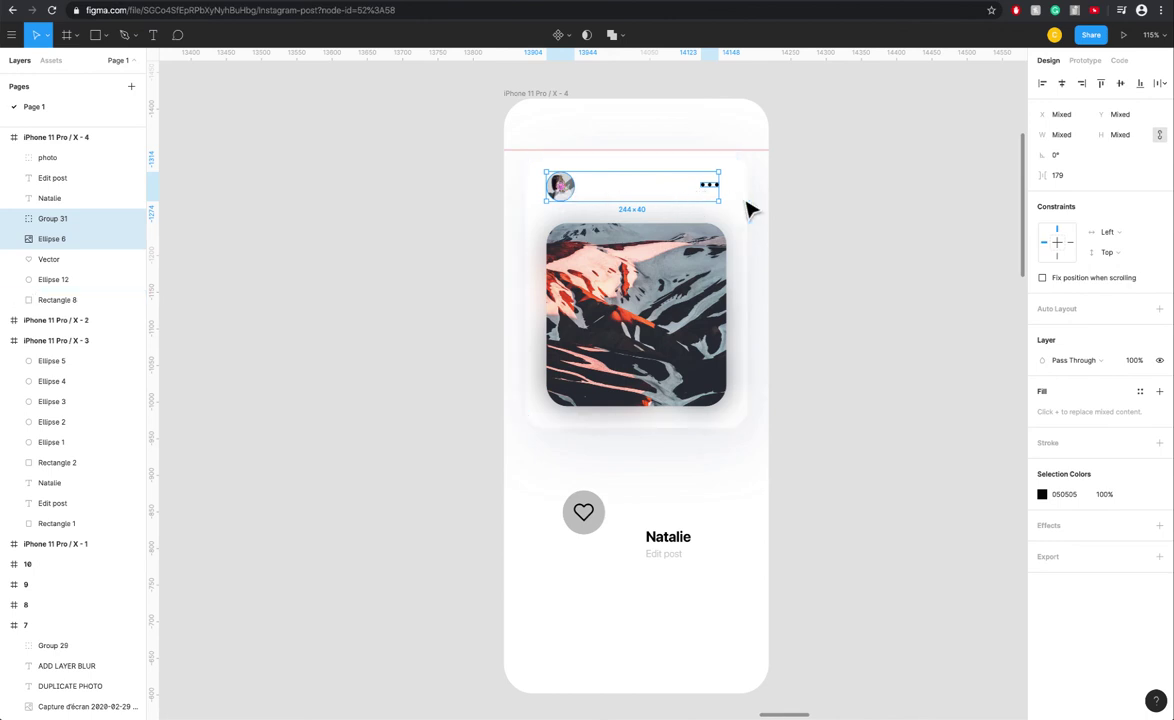
{"action": "left_click", "coordinate": [1121, 84]}
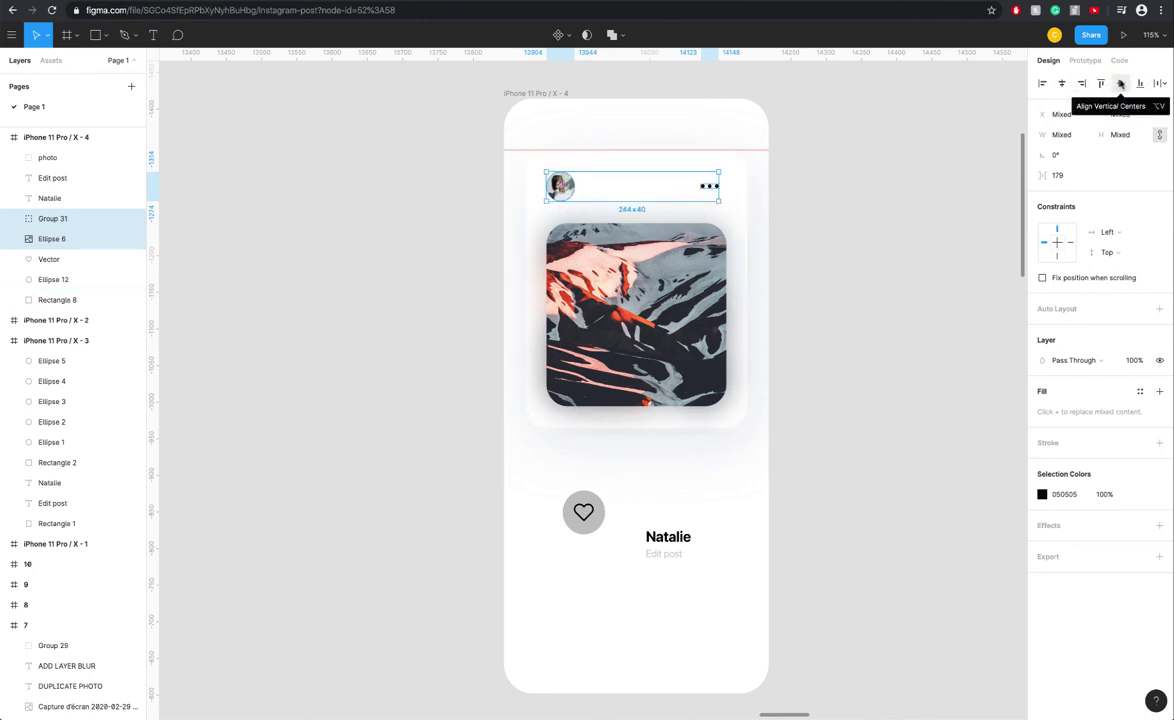
{"action": "scroll", "coordinate": [757, 204], "scroll_direction": "up", "scroll_amount": 5}
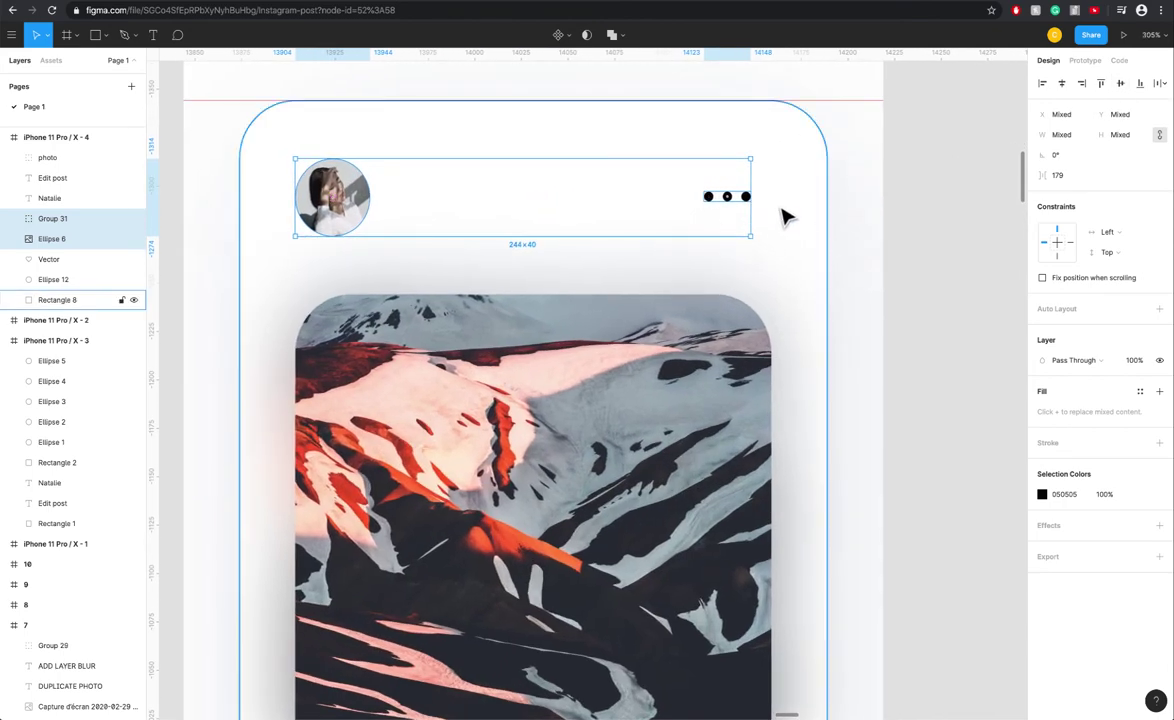
{"action": "left_click", "coordinate": [752, 208]}
{"action": "mouse_move", "coordinate": [752, 208]}
{"action": "left_mouse_down"}
{"action": "mouse_move", "coordinate": [773, 210]}
{"action": "mouse_move", "coordinate": [771, 200]}
{"action": "left_mouse_up"}
{"action": "key", "text": "alt"}
{"action": "scroll", "coordinate": [726, 236], "scroll_direction": "down", "scroll_amount": 5}
- Move the Natalie and Edit post texts next to the avatar, about 12 px from it
{"action": "left_click", "coordinate": [662, 641]}
{"action": "left_click", "coordinate": [678, 664], "text": "shift"}
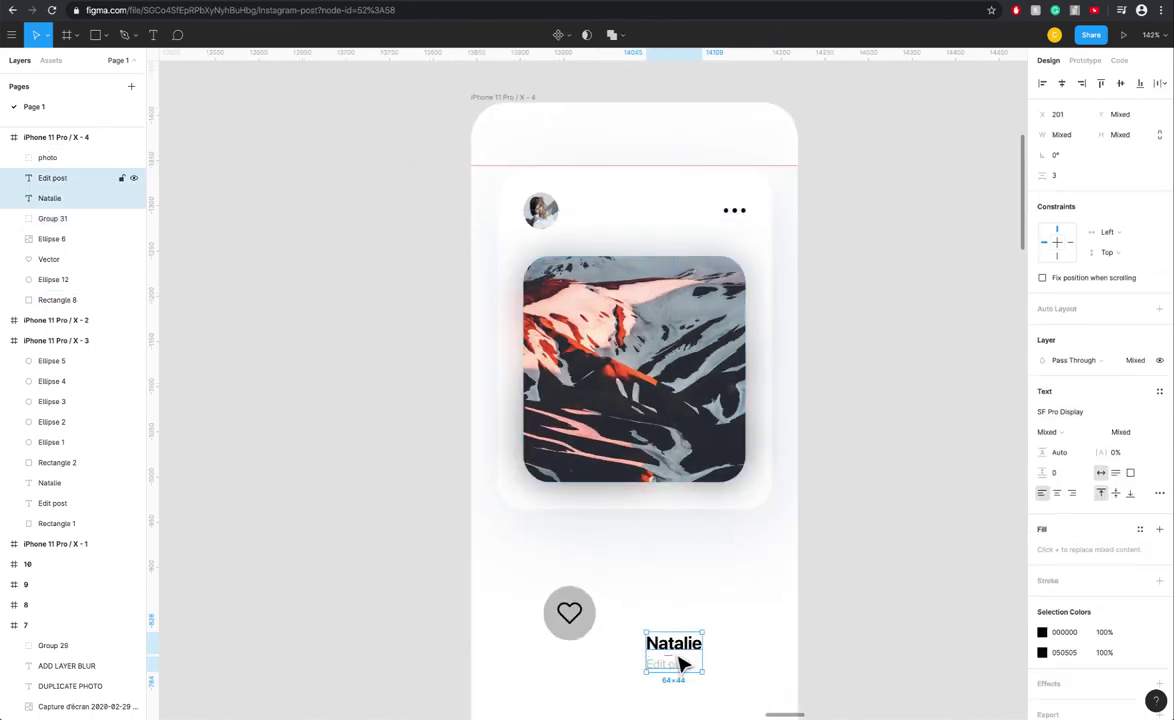
{"action": "left_click_drag", "start_coordinate": [678, 663], "coordinate": [600, 207]}
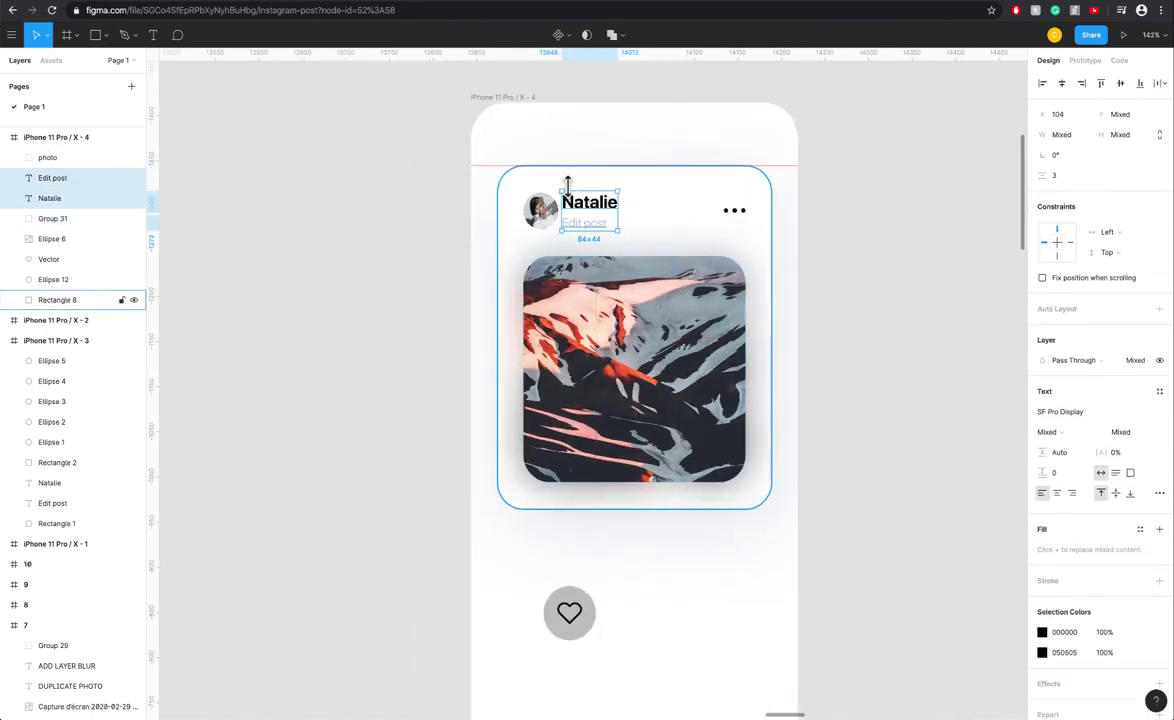
{"action": "scroll", "coordinate": [562, 186], "scroll_direction": "up", "scroll_amount": 5}
{"action": "left_click", "coordinate": [587, 189]}
{"action": "left_click", "coordinate": [592, 230]}
{"action": "key", "text": "alt"}
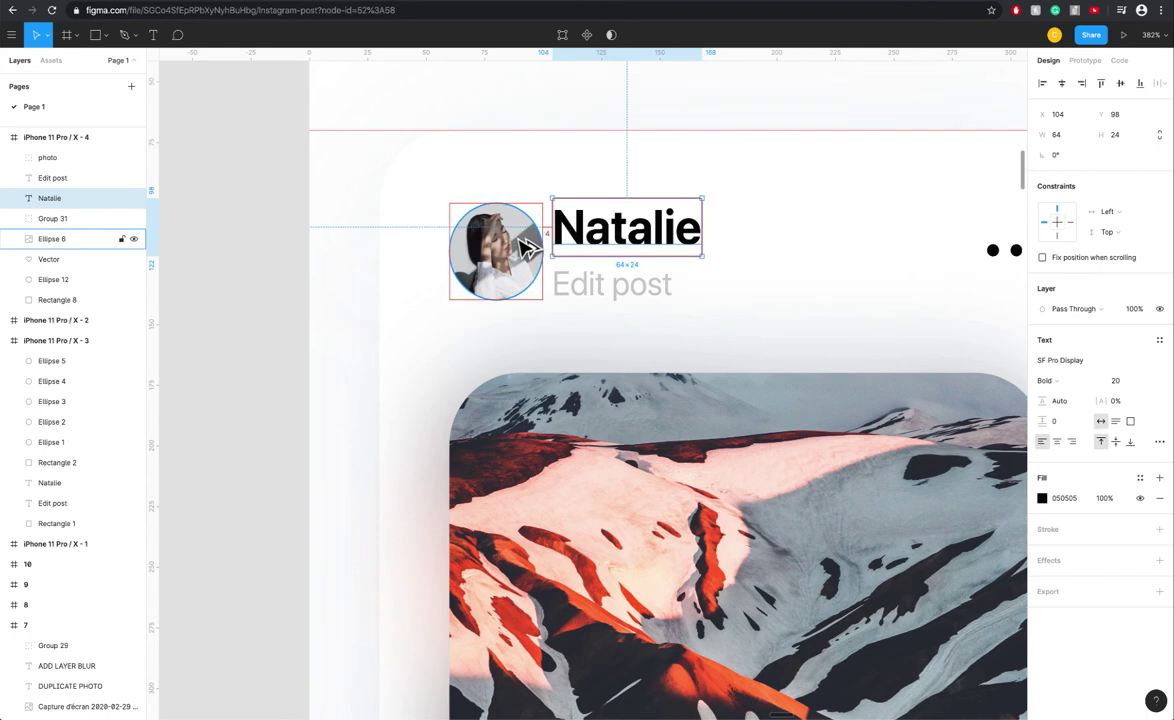
{"action": "left_click", "coordinate": [580, 284], "text": "shift"}
{"action": "scroll", "coordinate": [610, 320], "scroll_direction": "down", "scroll_amount": 5}
{"action": "scroll", "coordinate": [630, 335], "scroll_direction": "down", "scroll_amount": 5}
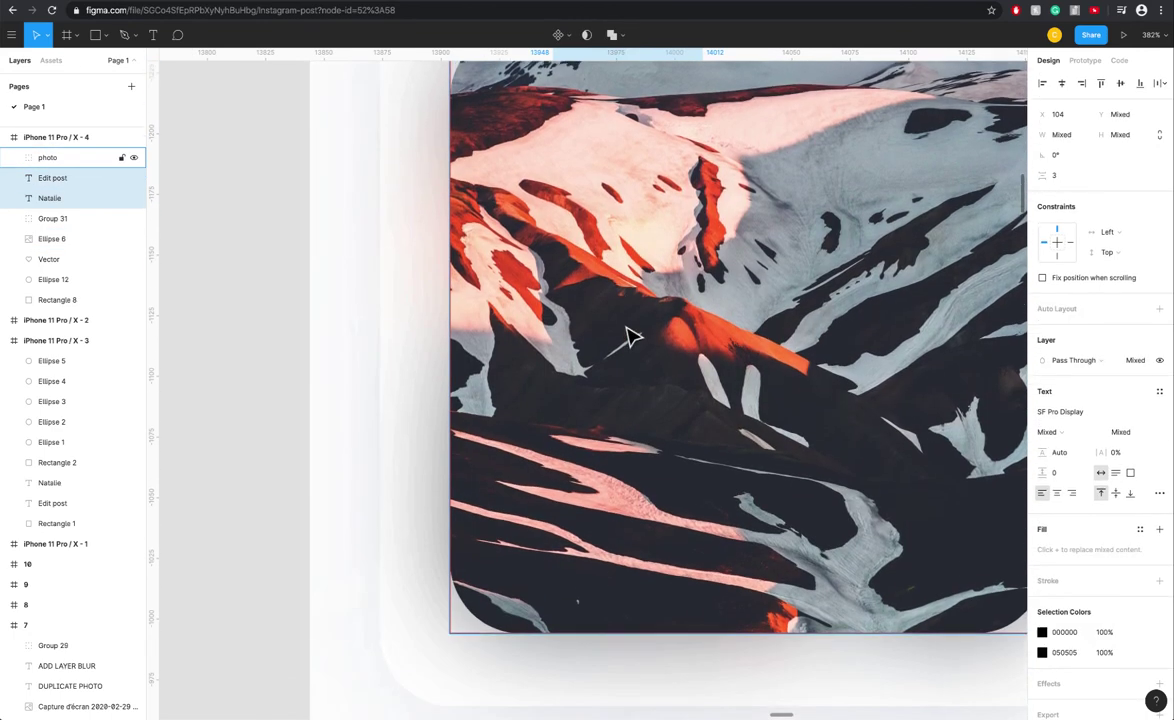
{"action": "scroll", "coordinate": [635, 360], "scroll_direction": "down", "scroll_amount": 5}
{"action": "scroll", "coordinate": [645, 370], "scroll_direction": "down", "scroll_amount": 10}
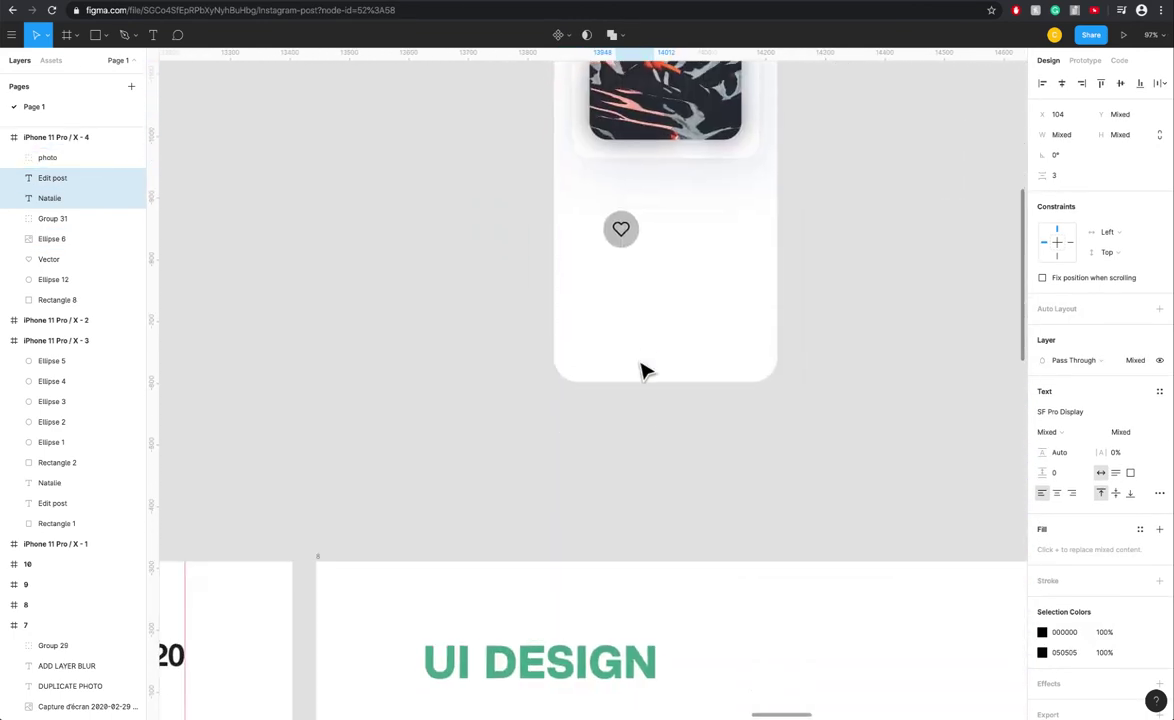
{"action": "scroll", "coordinate": [655, 432], "scroll_direction": "down", "scroll_amount": 3}
{"action": "scroll", "coordinate": [680, 470], "scroll_direction": "down", "scroll_amount": 2}
{"action": "scroll", "coordinate": [692, 490], "scroll_direction": "up", "scroll_amount": 10}
{"action": "scroll", "coordinate": [527, 545], "scroll_direction": "up", "scroll_amount": 3}
{"action": "scroll", "coordinate": [522, 541], "scroll_direction": "up", "scroll_amount": 10}
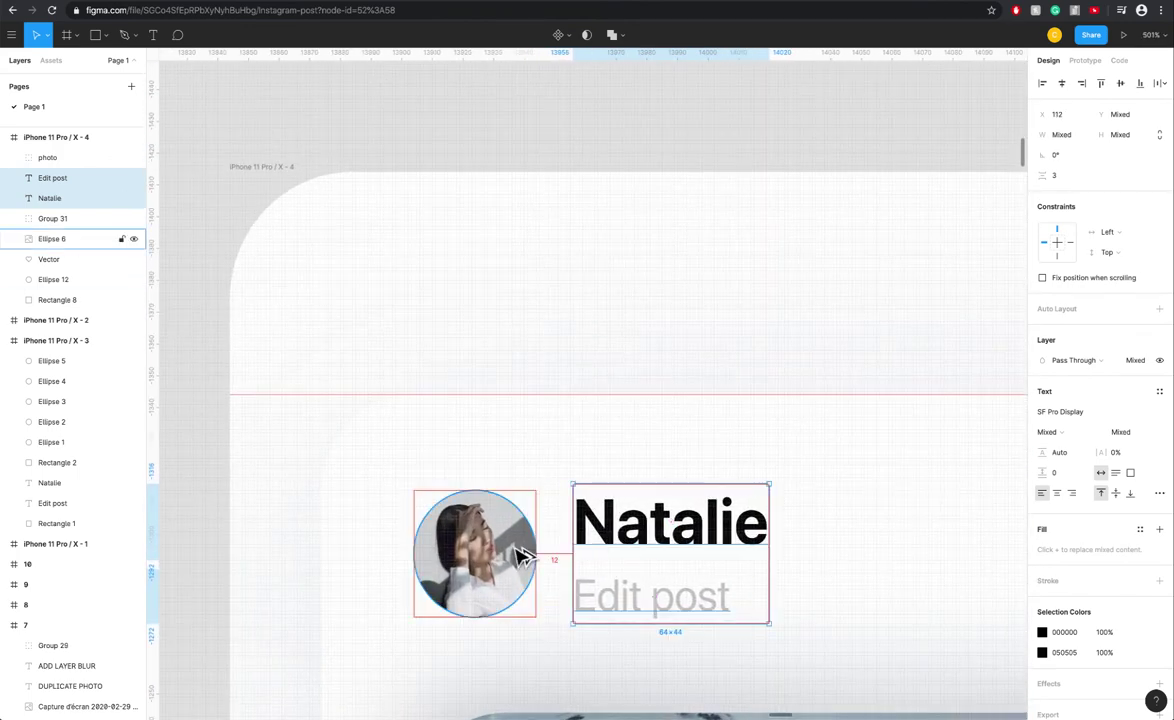
- Nudge Natalie down to Y 101, leaving Edit post at Y 125
{"action": "left_click", "coordinate": [588, 476]}
{"action": "left_click", "coordinate": [622, 537]}
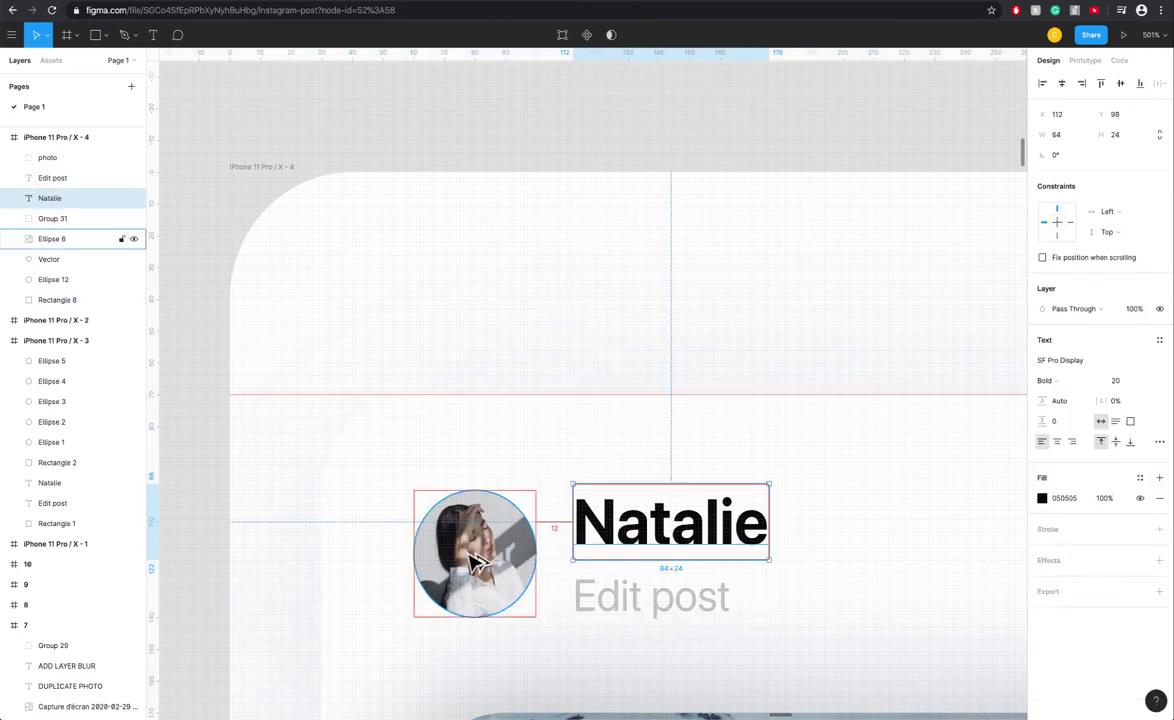
{"action": "key", "text": "Down"}
{"action": "key", "text": "Down"}
{"action": "key", "text": "Down"}
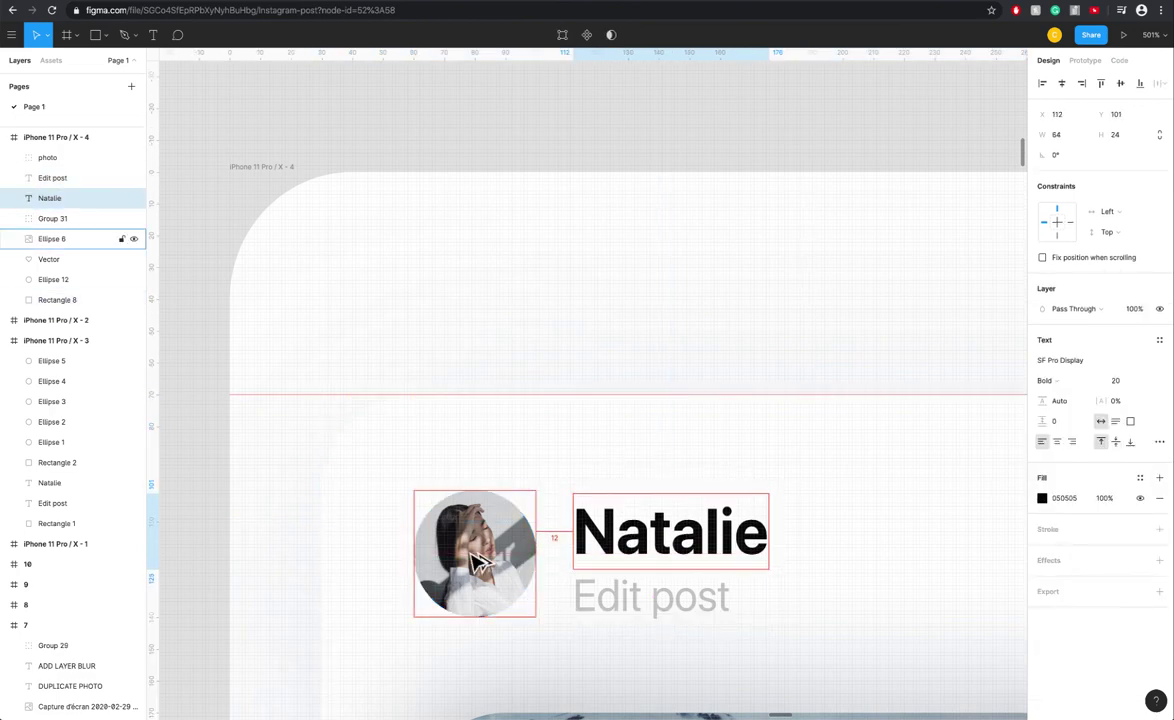
{"action": "scroll", "coordinate": [476, 563], "scroll_direction": "down", "scroll_amount": 2}
{"action": "left_click", "coordinate": [676, 540]}
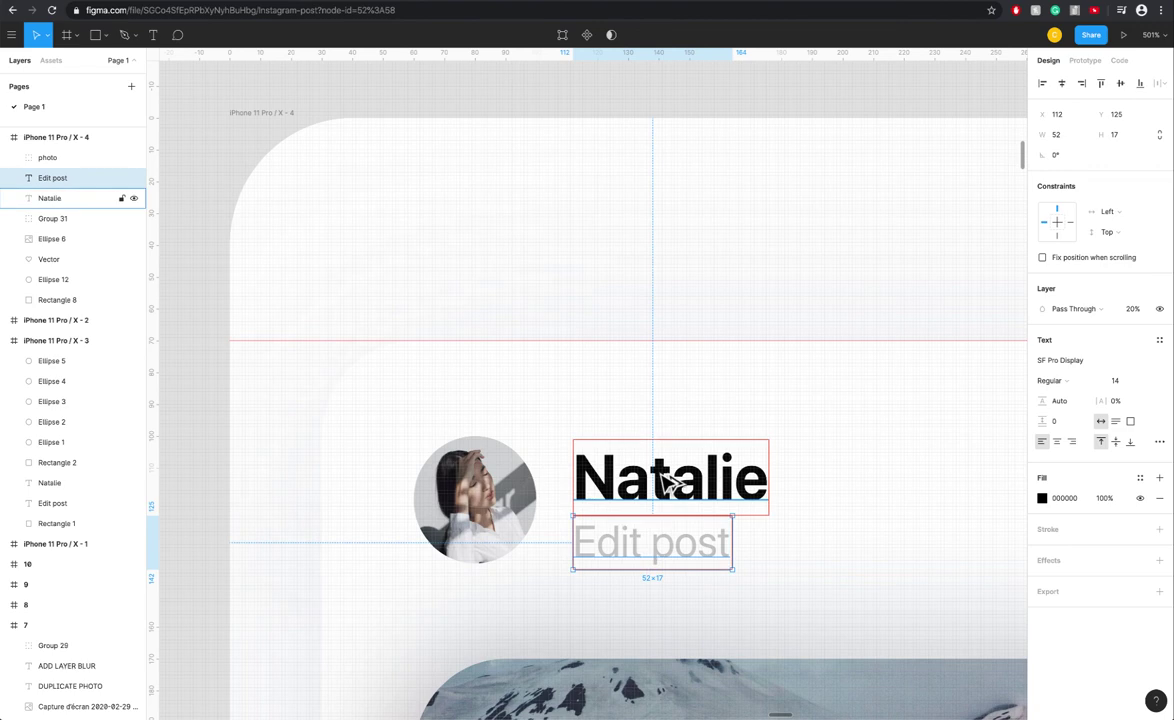
{"action": "scroll", "coordinate": [672, 483], "scroll_direction": "up", "scroll_amount": 1}
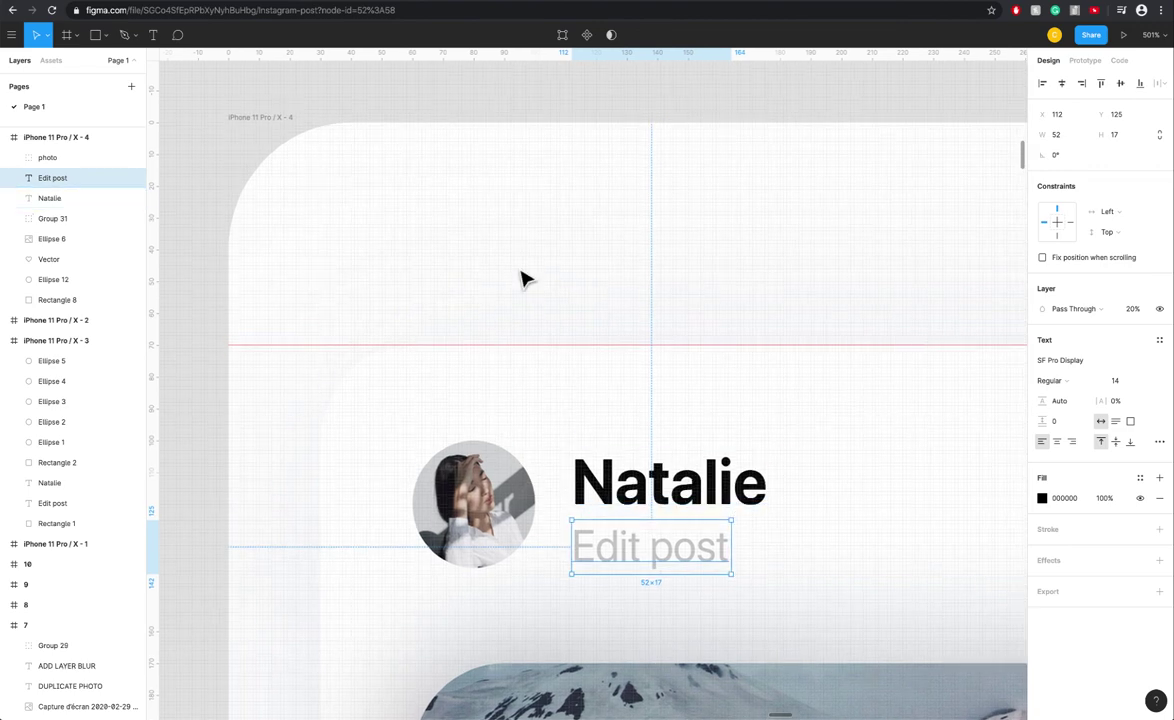
{"action": "scroll", "coordinate": [665, 390], "scroll_direction": "down", "scroll_amount": 10}
- Deselect the text and hide the rulers and guide line
{"action": "key", "text": "Escape"}
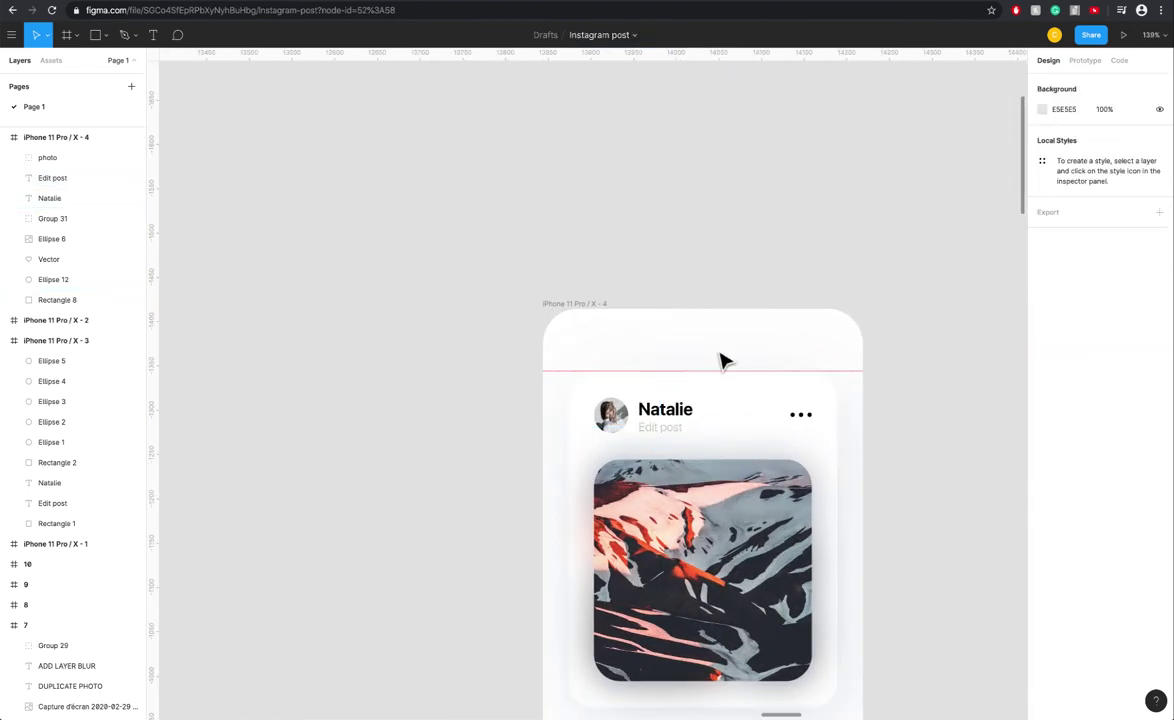
{"action": "key", "text": "shift+r"}
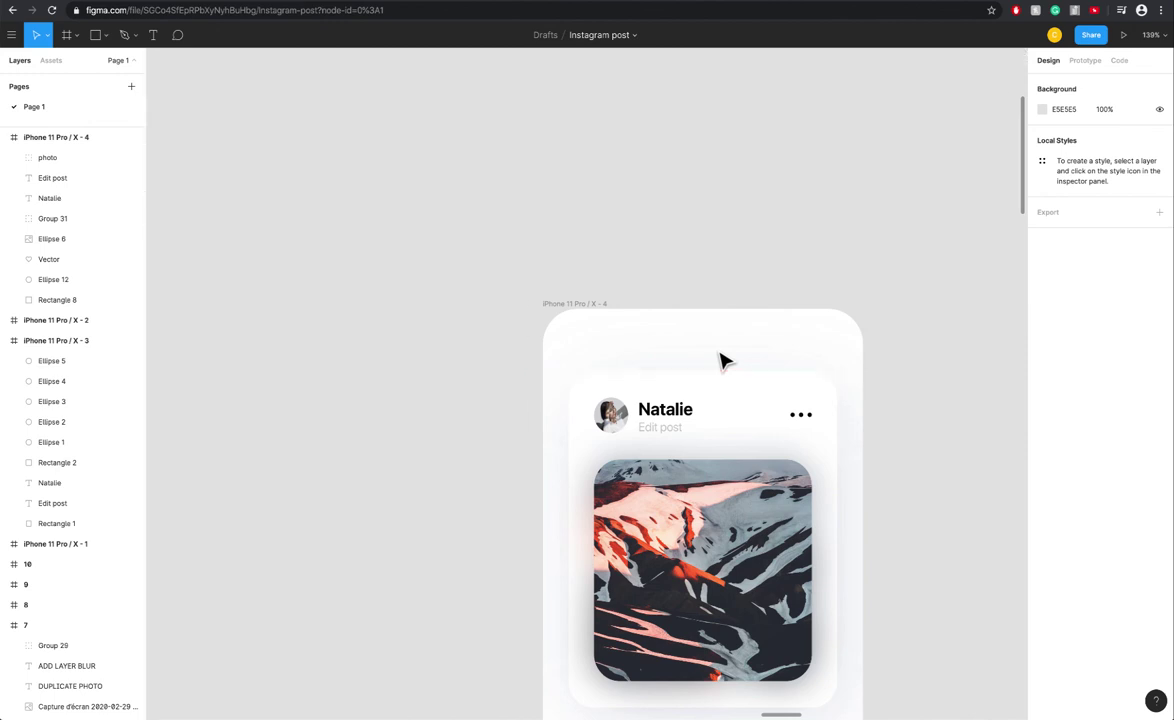
{"action": "scroll", "coordinate": [726, 369], "scroll_direction": "down", "scroll_amount": 5}
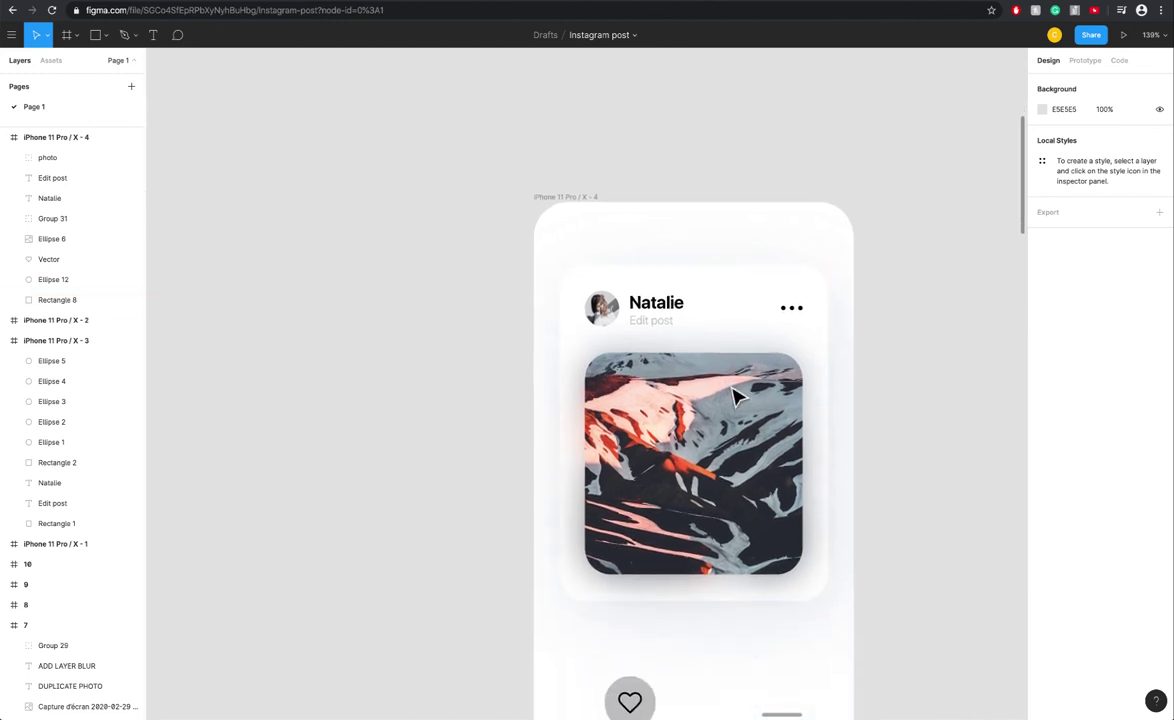
{"action": "scroll", "coordinate": [700, 375], "scroll_direction": "right", "scroll_amount": 3}
{"action": "scroll", "coordinate": [720, 345], "scroll_direction": "down", "scroll_amount": 3}
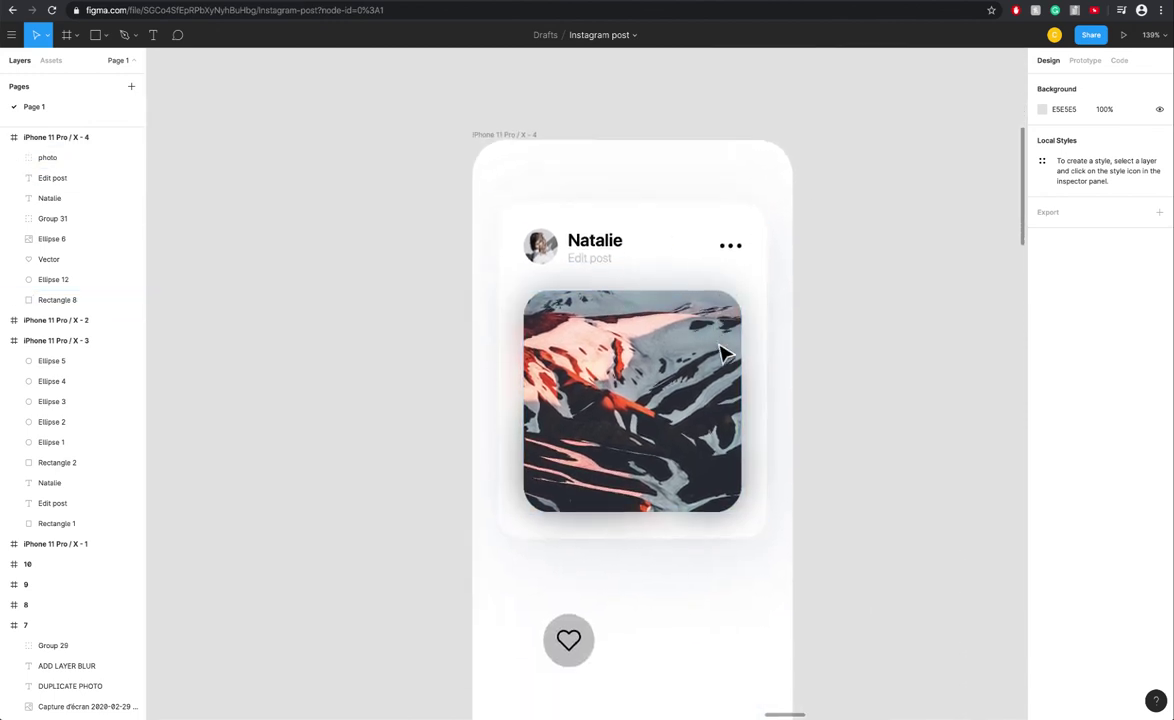
{"action": "scroll", "coordinate": [726, 419], "scroll_direction": "down", "scroll_amount": 2}
- Place the grey circle above the photo at its lower-right corner, at X 270, Y 375
{"action": "left_click", "coordinate": [594, 594]}
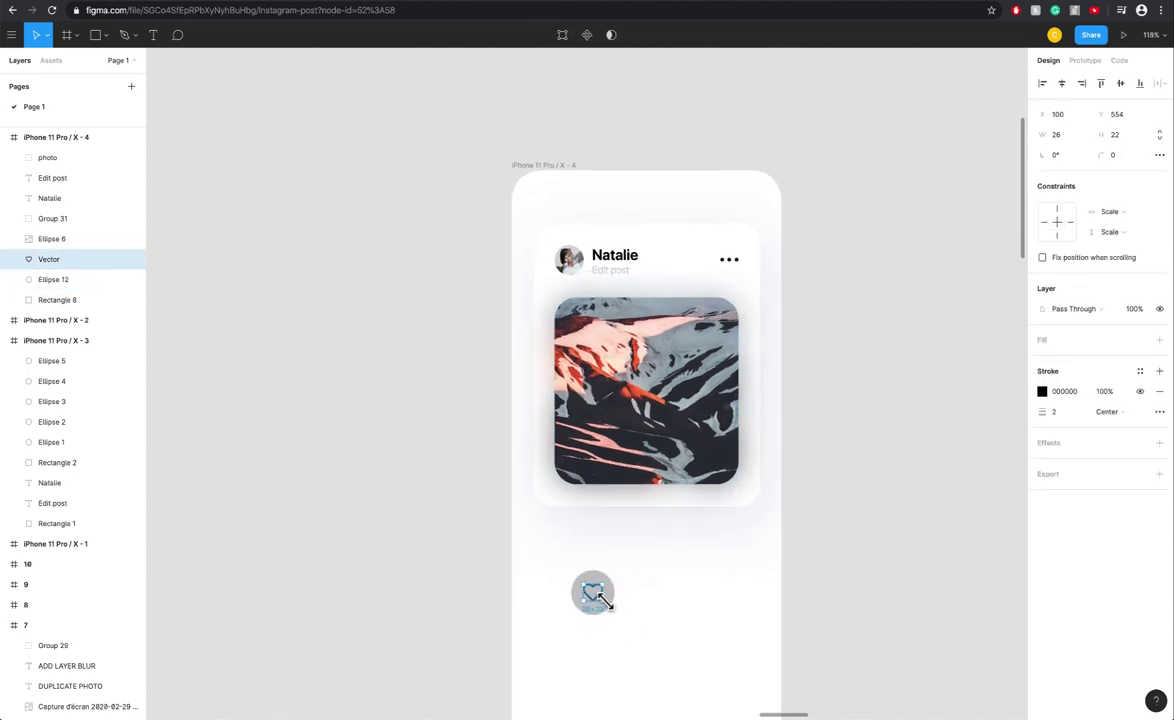
{"action": "scroll", "coordinate": [623, 615], "scroll_direction": "up", "scroll_amount": 3}
{"action": "scroll", "coordinate": [623, 615], "scroll_direction": "up", "scroll_amount": 1}
{"action": "left_click_drag", "start_coordinate": [597, 592], "coordinate": [891, 340]}
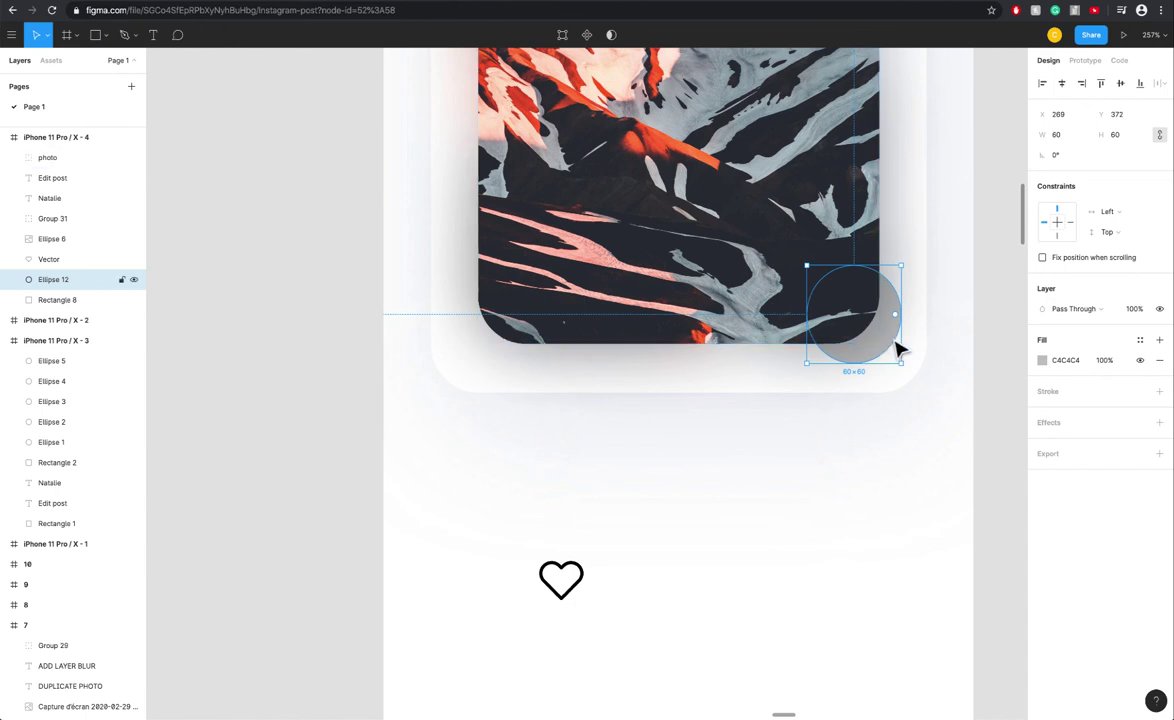
{"action": "left_click_drag", "start_coordinate": [79, 278], "coordinate": [50, 148]}
{"action": "scroll", "coordinate": [865, 335], "scroll_direction": "up", "scroll_amount": 3}
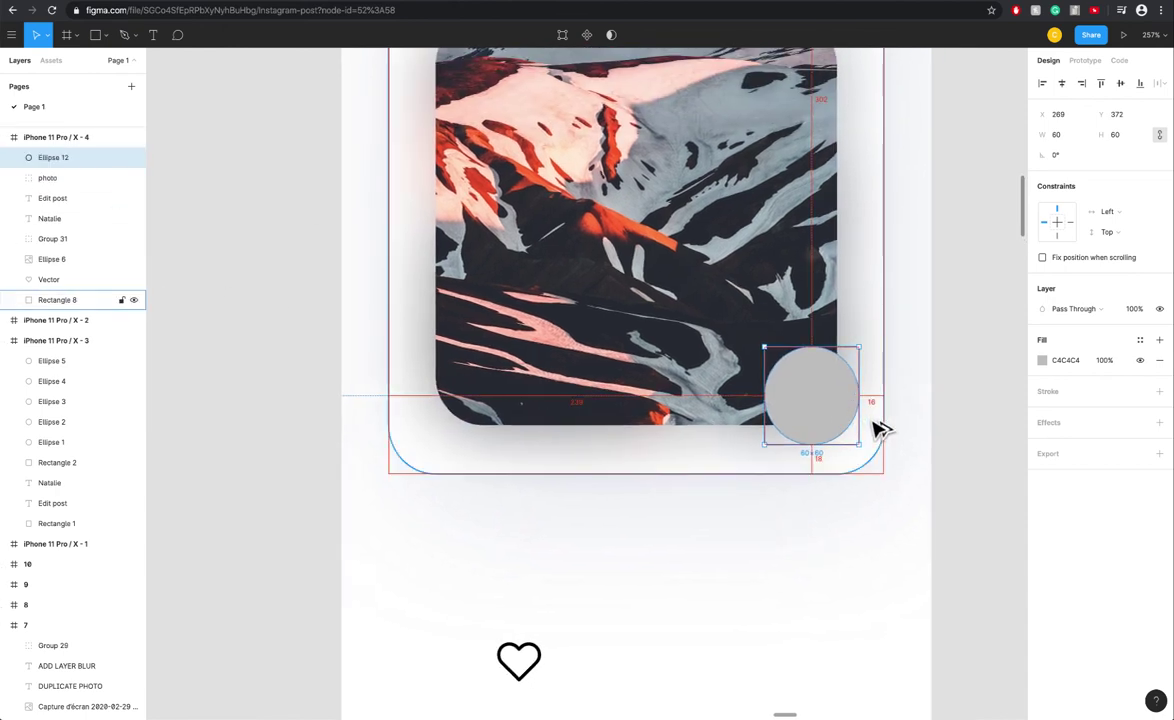
{"action": "key", "text": "Right"}
{"action": "key", "text": "Down"}
{"action": "key", "text": "Down"}
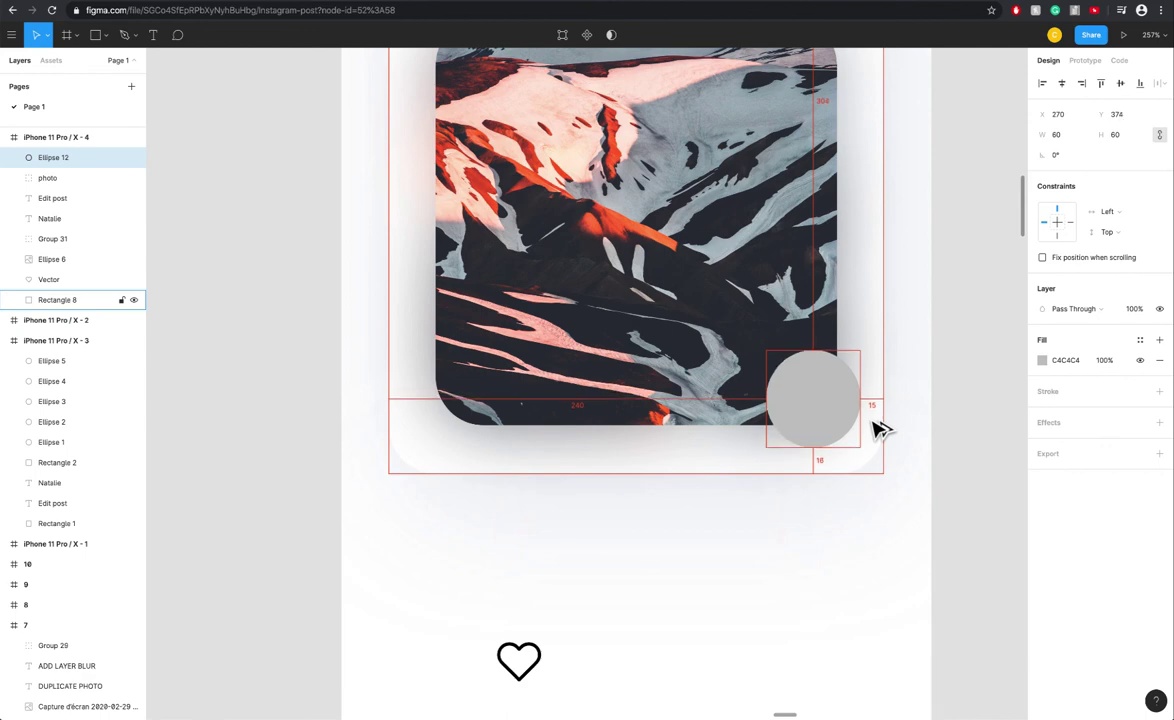
{"action": "key", "text": "Down"}
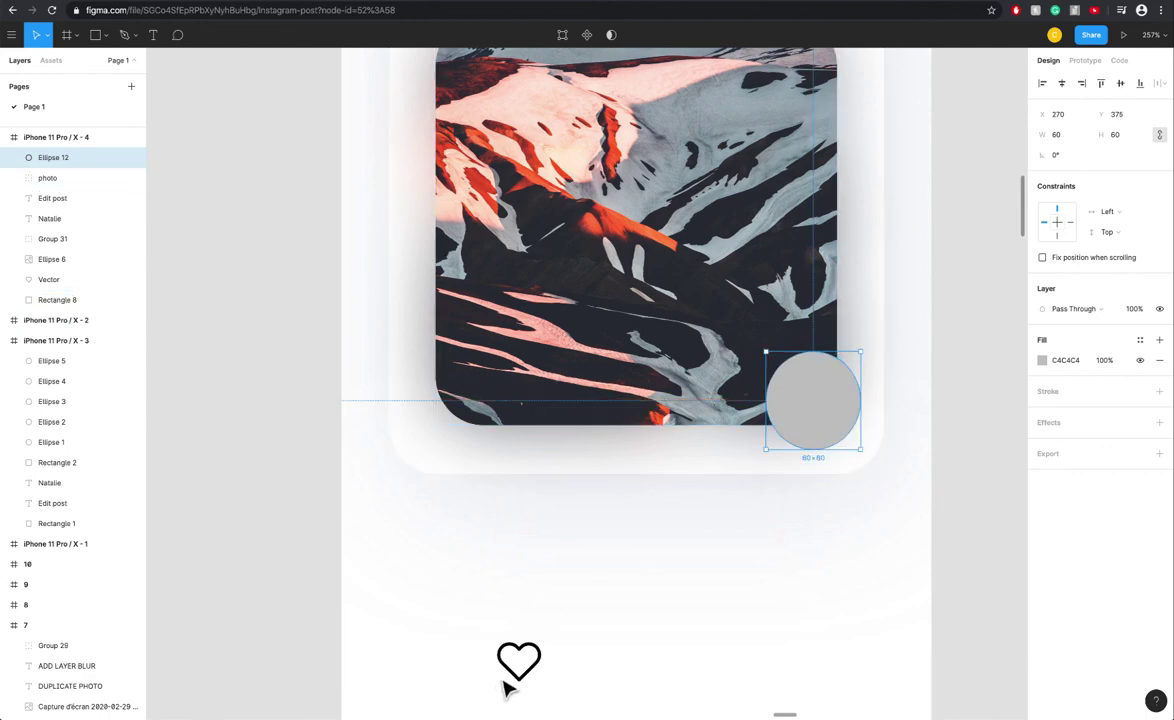
- Move the heart onto the grey circle and stack its layer above the circle
{"action": "left_click_drag", "start_coordinate": [537, 660], "coordinate": [824, 402]}
{"action": "left_click_drag", "start_coordinate": [40, 279], "coordinate": [42, 147]}
{"action": "scroll", "coordinate": [896, 388], "scroll_direction": "up", "scroll_amount": 3}
- Shift the heart slightly right on the grey circle and reselect it
{"action": "scroll", "coordinate": [896, 388], "scroll_direction": "up", "scroll_amount": 1}
{"action": "left_click_drag", "start_coordinate": [733, 453], "coordinate": [744, 456]}
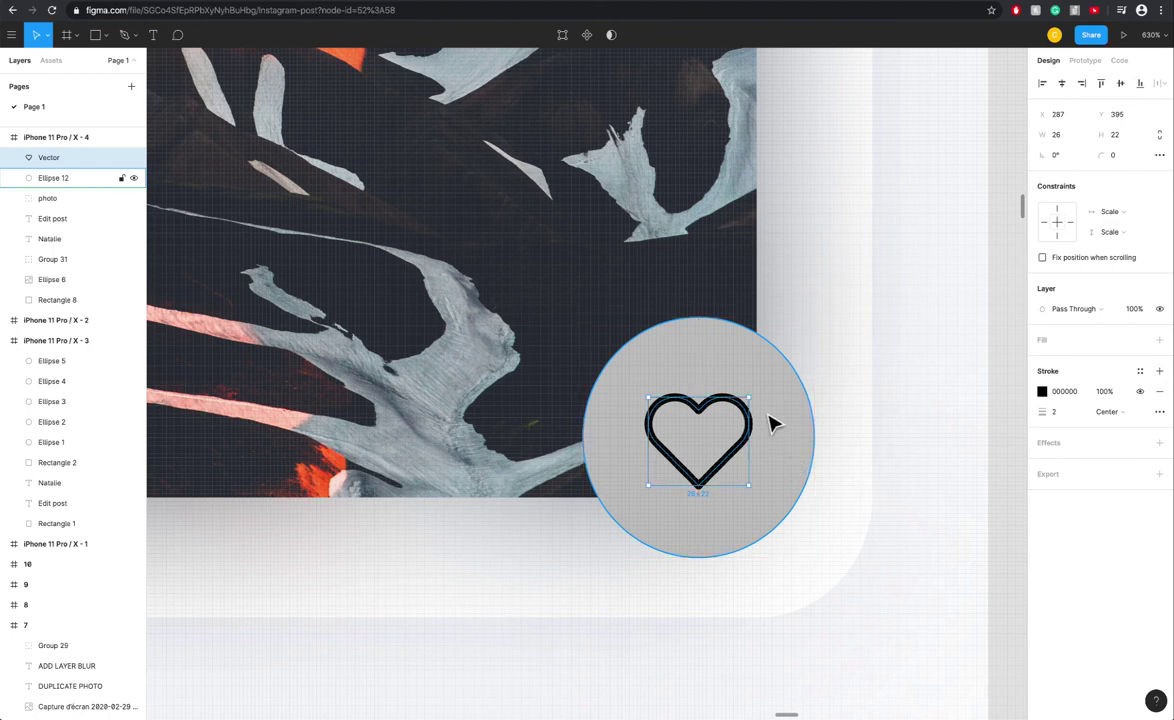
{"action": "double_click", "coordinate": [748, 426]}
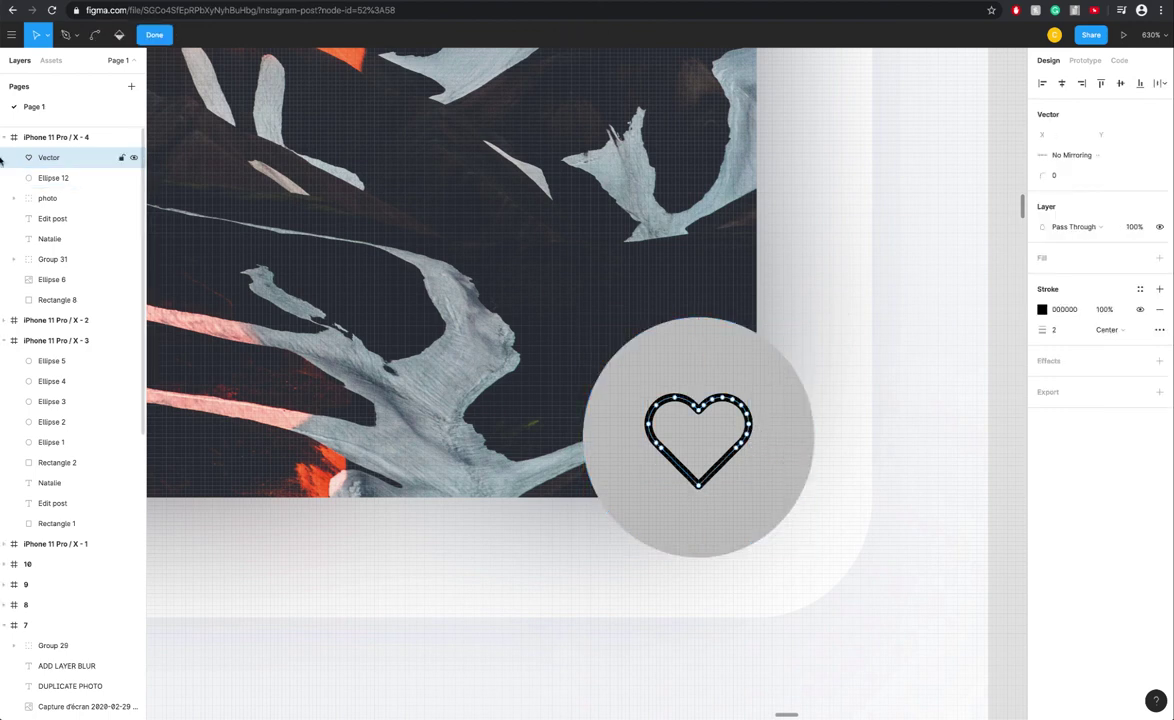
{"action": "left_click", "coordinate": [52, 178]}
{"action": "left_click", "coordinate": [50, 157]}
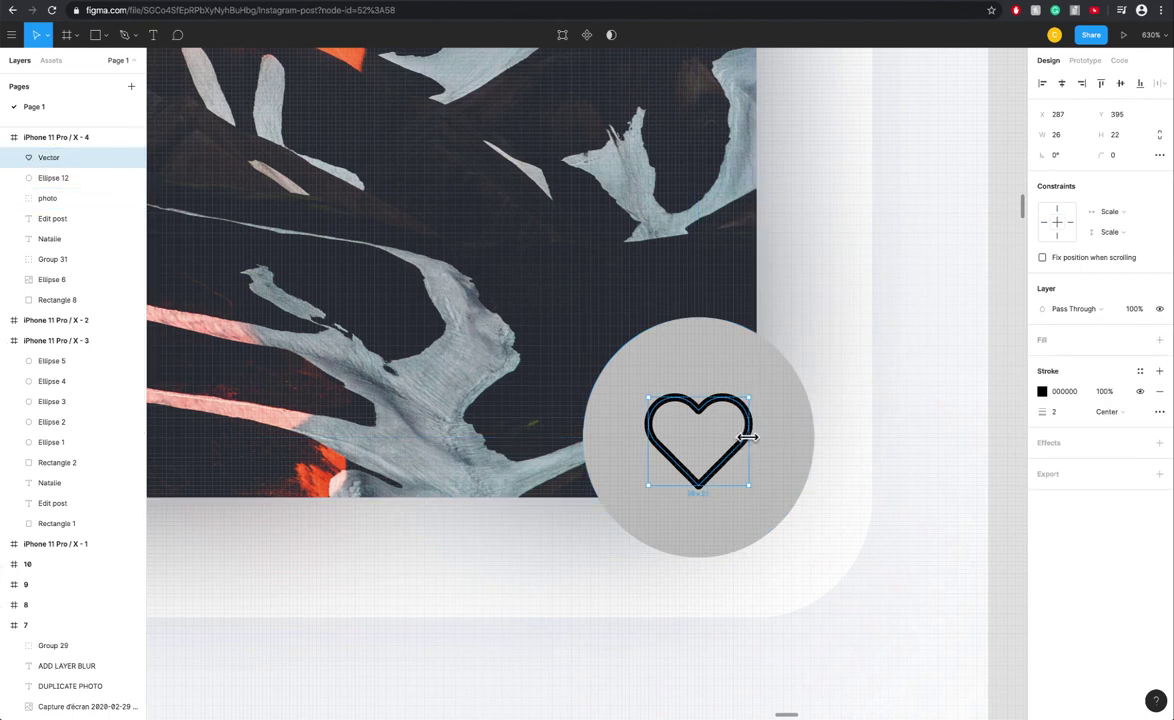
- Resize the heart to about 24×23 at X 288, Y 394, centred in the circle
{"action": "left_click_drag", "start_coordinate": [748, 437], "coordinate": [745, 437]}
{"action": "key", "text": "alt"}
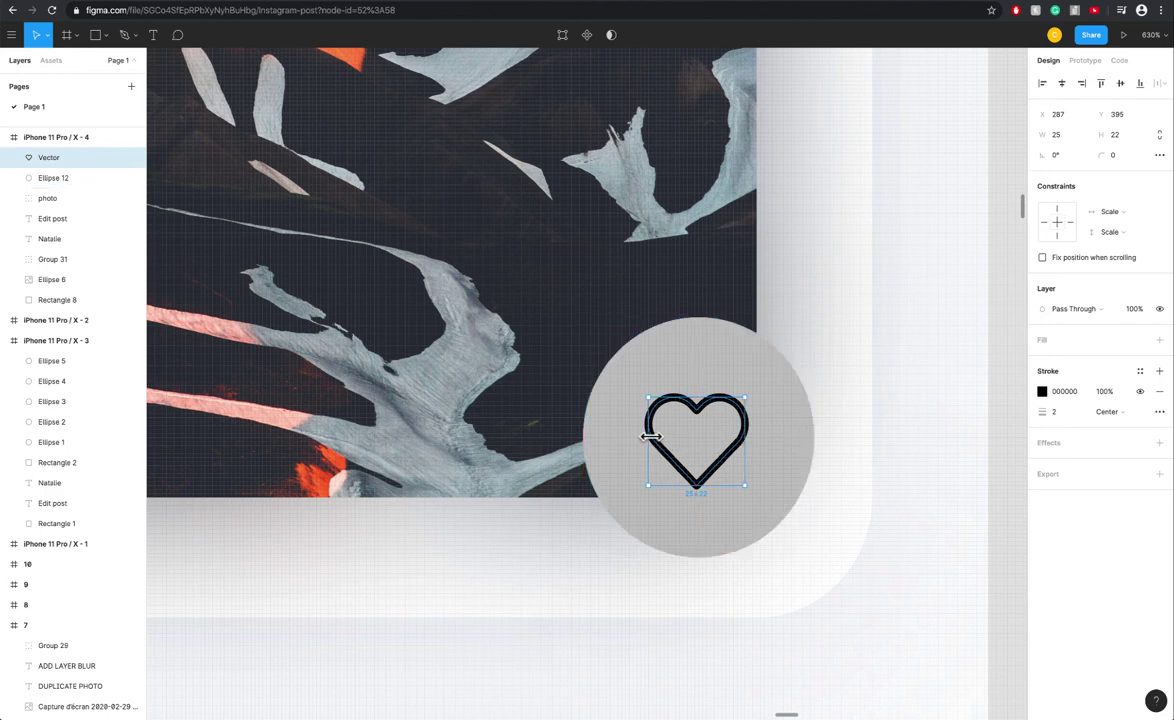
{"action": "left_click_drag", "start_coordinate": [650, 436], "coordinate": [652, 436]}
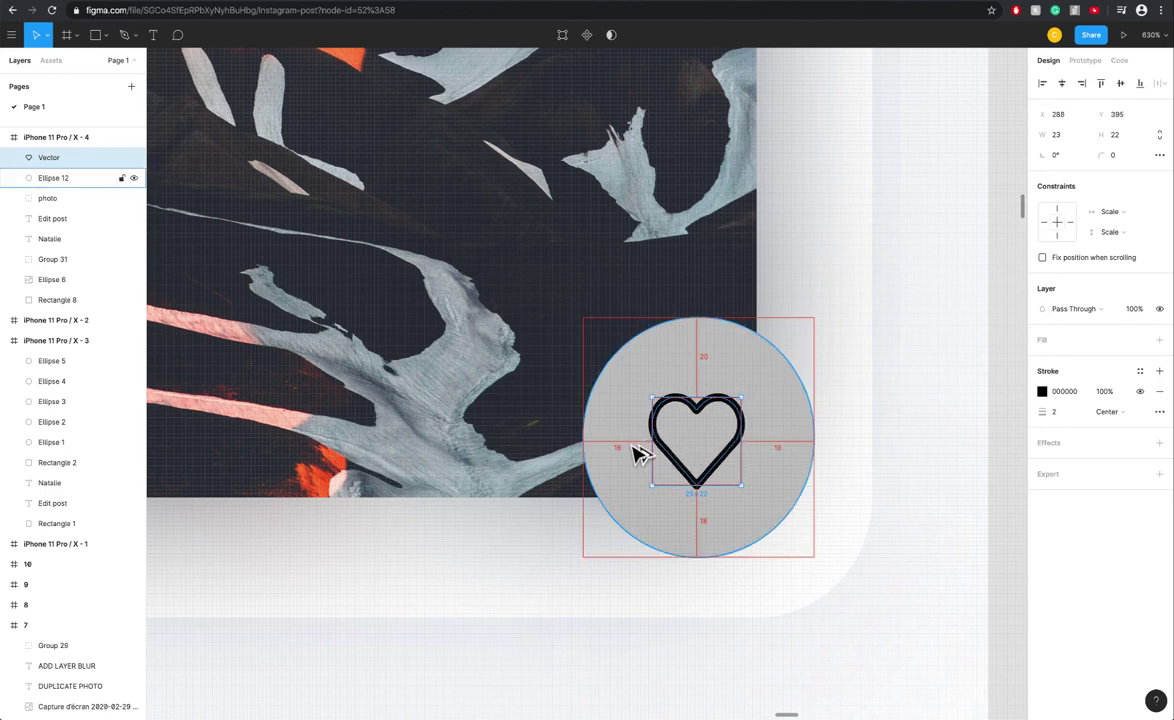
{"action": "left_click_drag", "start_coordinate": [741, 438], "coordinate": [745, 438]}
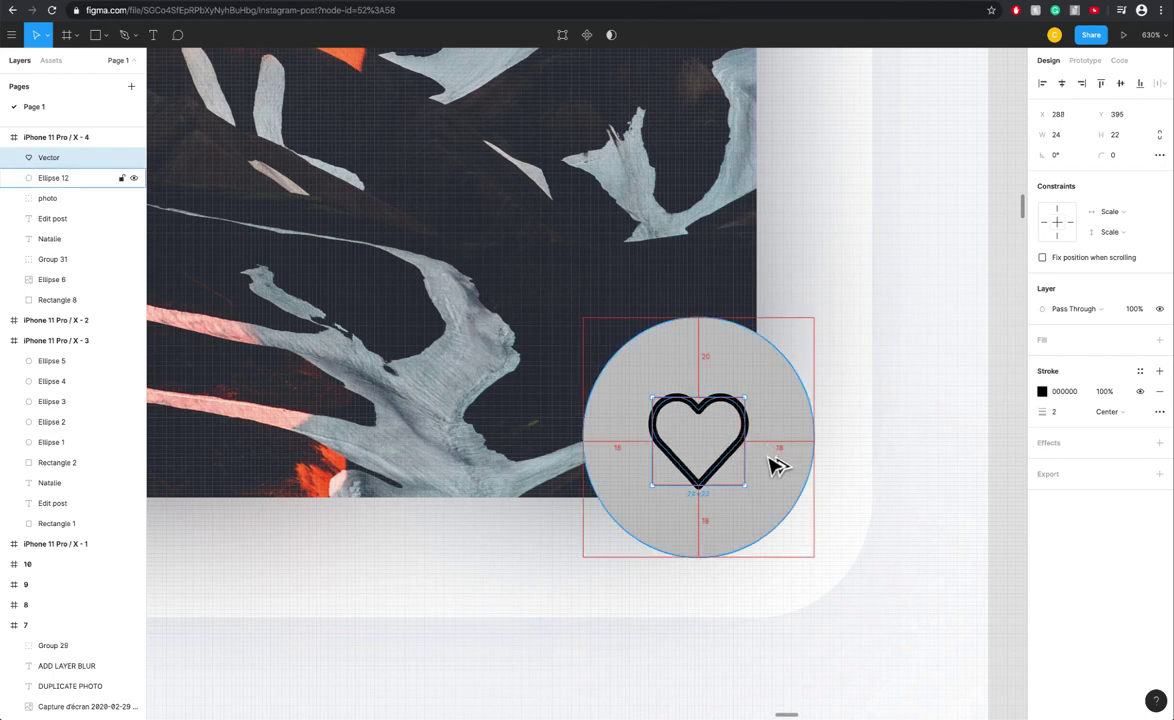
{"action": "left_click_drag", "start_coordinate": [701, 397], "coordinate": [702, 385]}
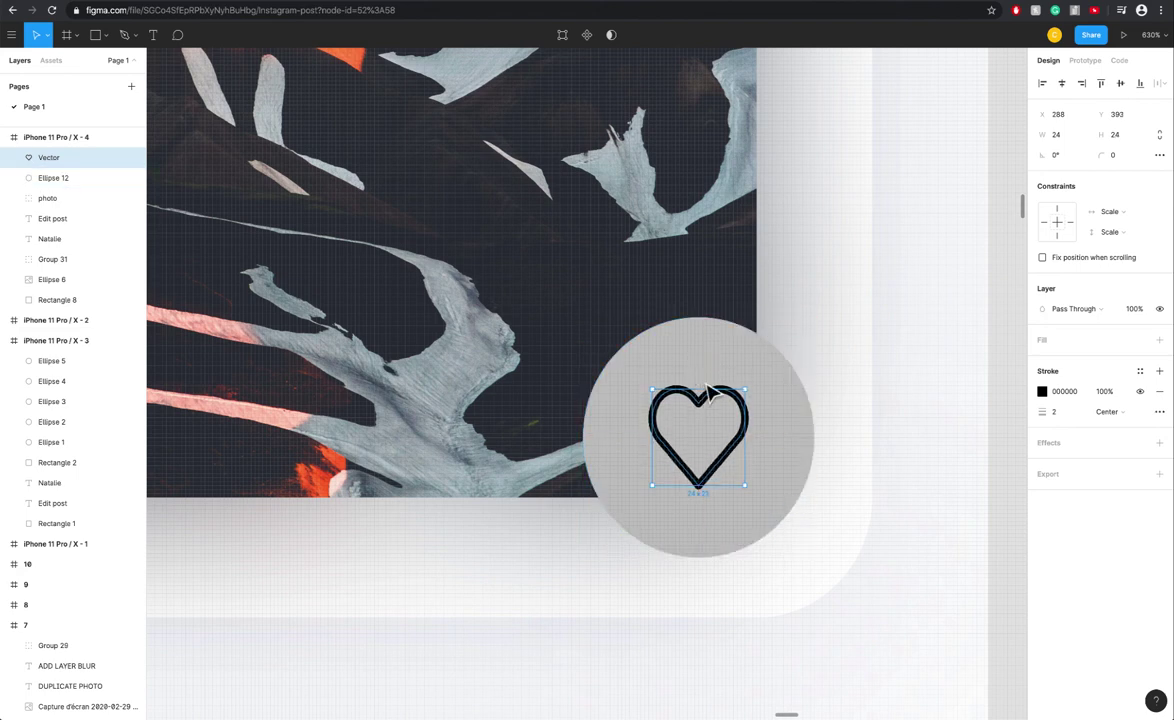
{"action": "left_click", "coordinate": [790, 474], "text": "shift"}
{"action": "scroll", "coordinate": [838, 450], "scroll_direction": "down", "scroll_amount": 15}
{"action": "key", "text": "ctrl+z"}
{"action": "key", "text": "Return"}
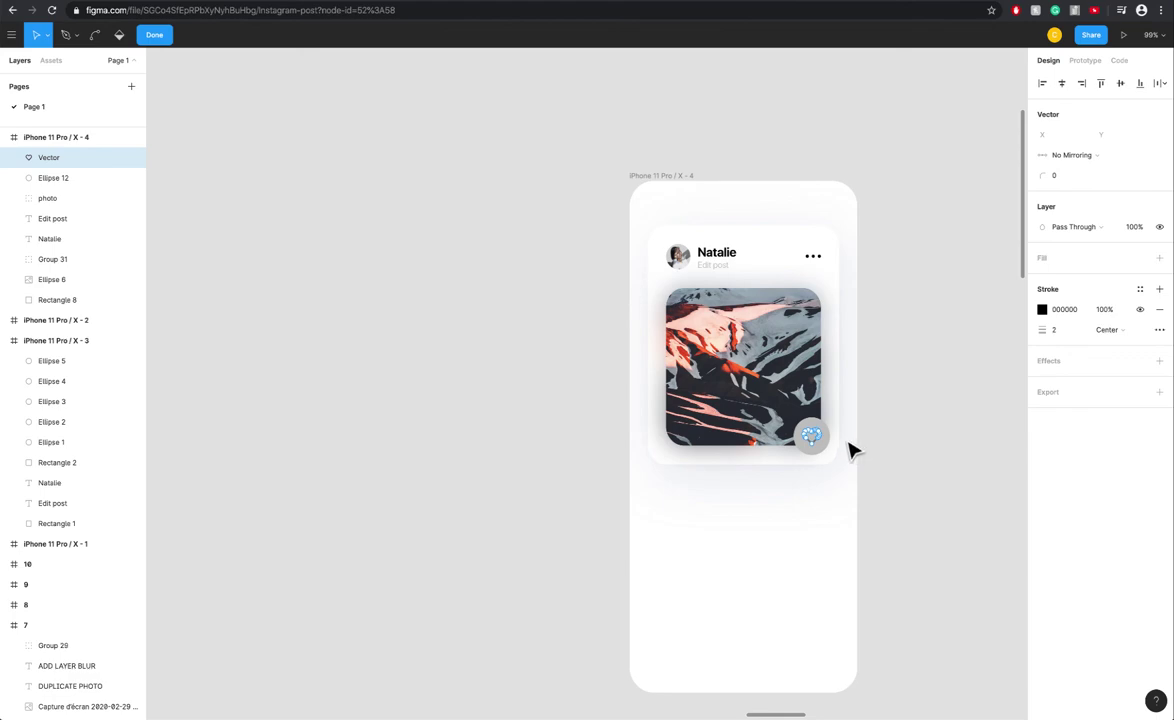
- Change Ellipse 12's fill behind the heart from grey to white (FFFFFF)
{"action": "scroll", "coordinate": [850, 450], "scroll_direction": "up", "scroll_amount": 15}
{"action": "left_click", "coordinate": [62, 175]}
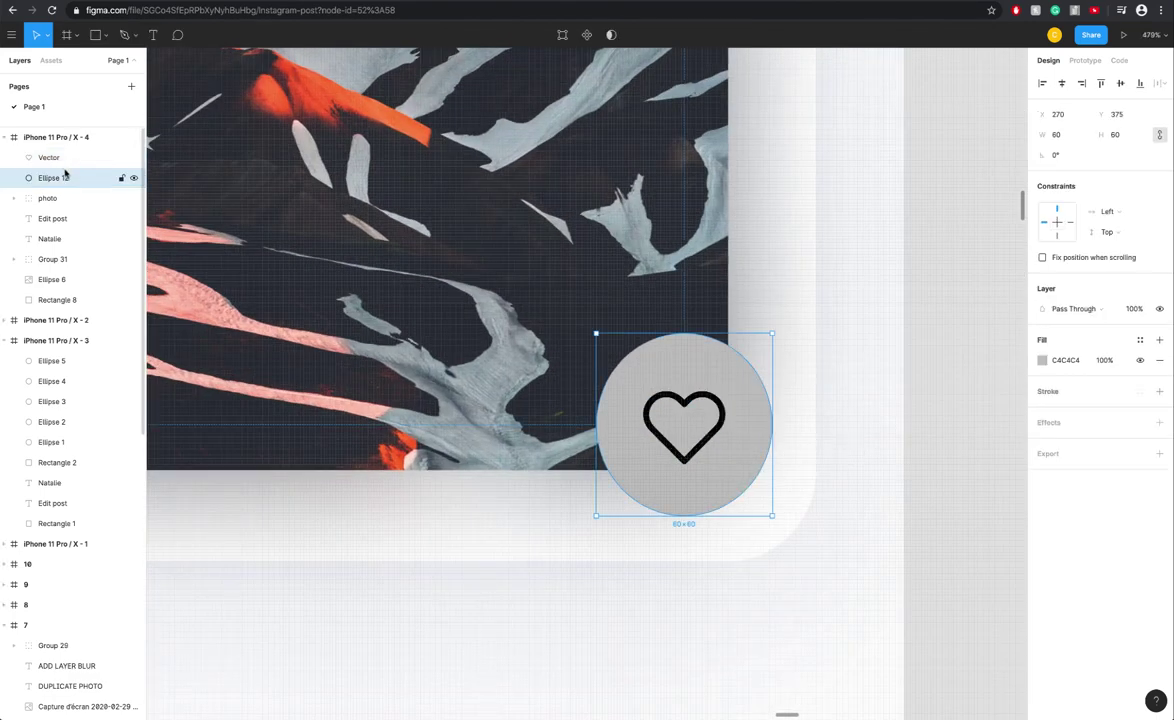
{"action": "left_click", "coordinate": [55, 157]}
{"action": "left_click", "coordinate": [53, 177]}
{"action": "left_click", "coordinate": [1042, 360]}
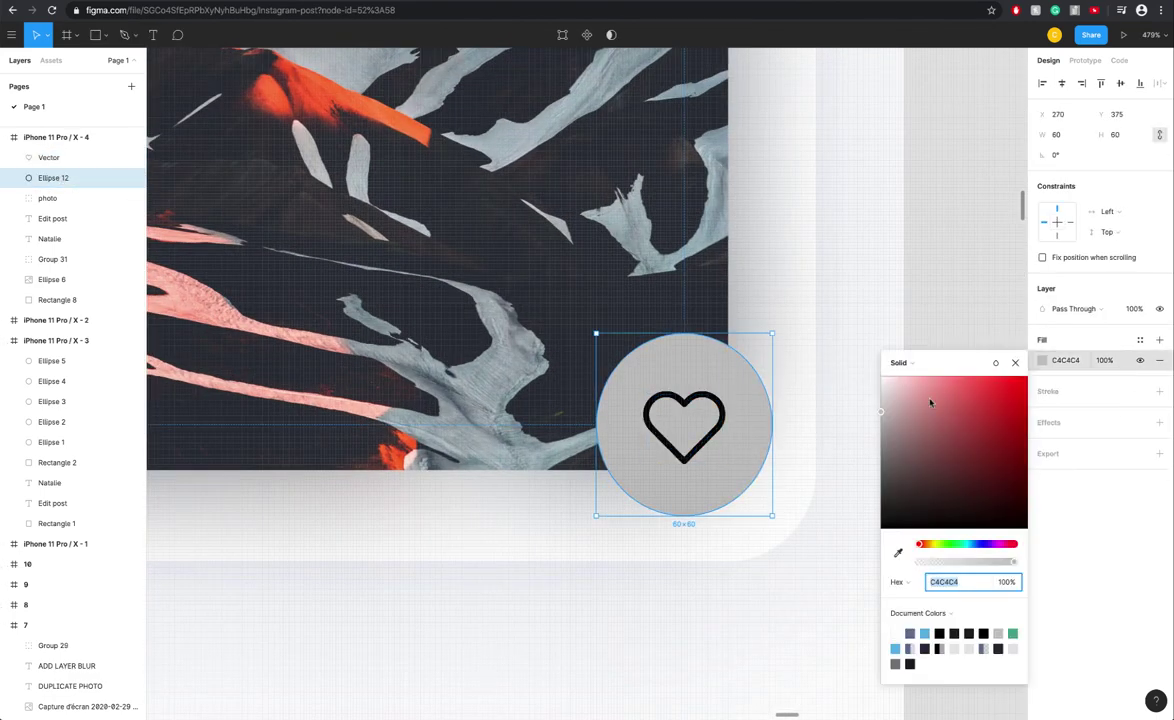
{"action": "left_click_drag", "start_coordinate": [922, 425], "coordinate": [700, 217]}
- Select the card's white background rectangle and zoom to it
{"action": "left_click", "coordinate": [791, 280]}
{"action": "scroll", "coordinate": [785, 273], "scroll_direction": "down", "scroll_amount": 15}
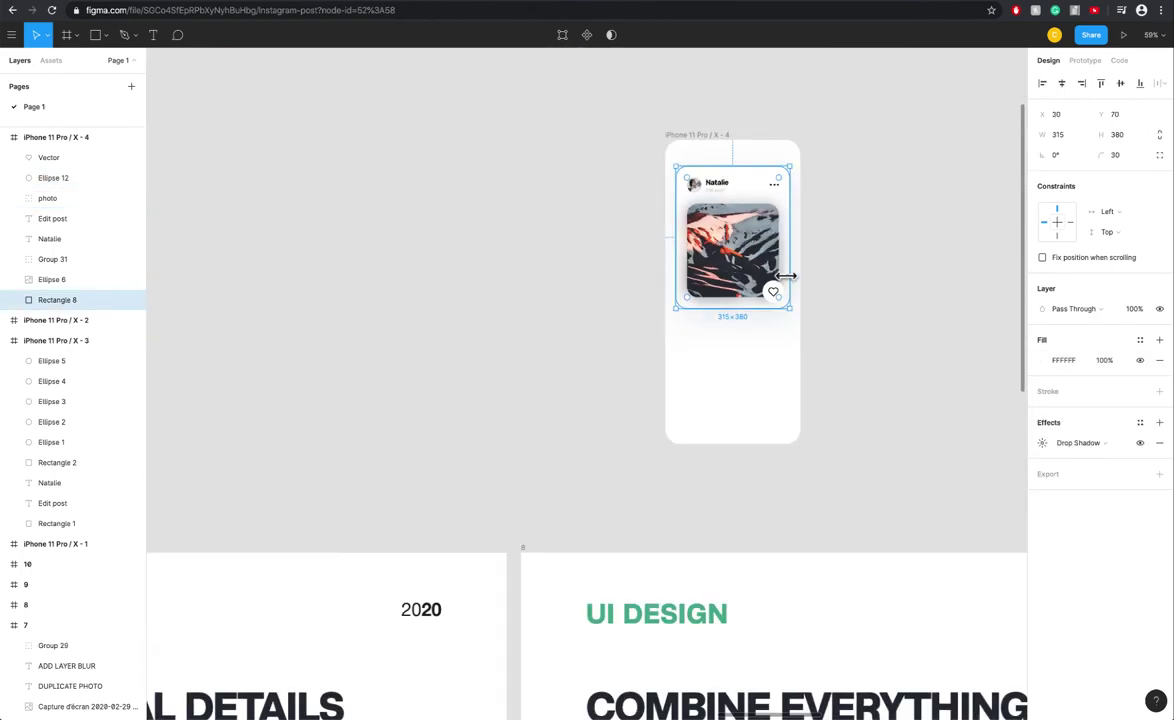
{"action": "scroll", "coordinate": [787, 296], "scroll_direction": "down", "scroll_amount": 5}
{"action": "scroll", "coordinate": [783, 367], "scroll_direction": "down", "scroll_amount": 5}
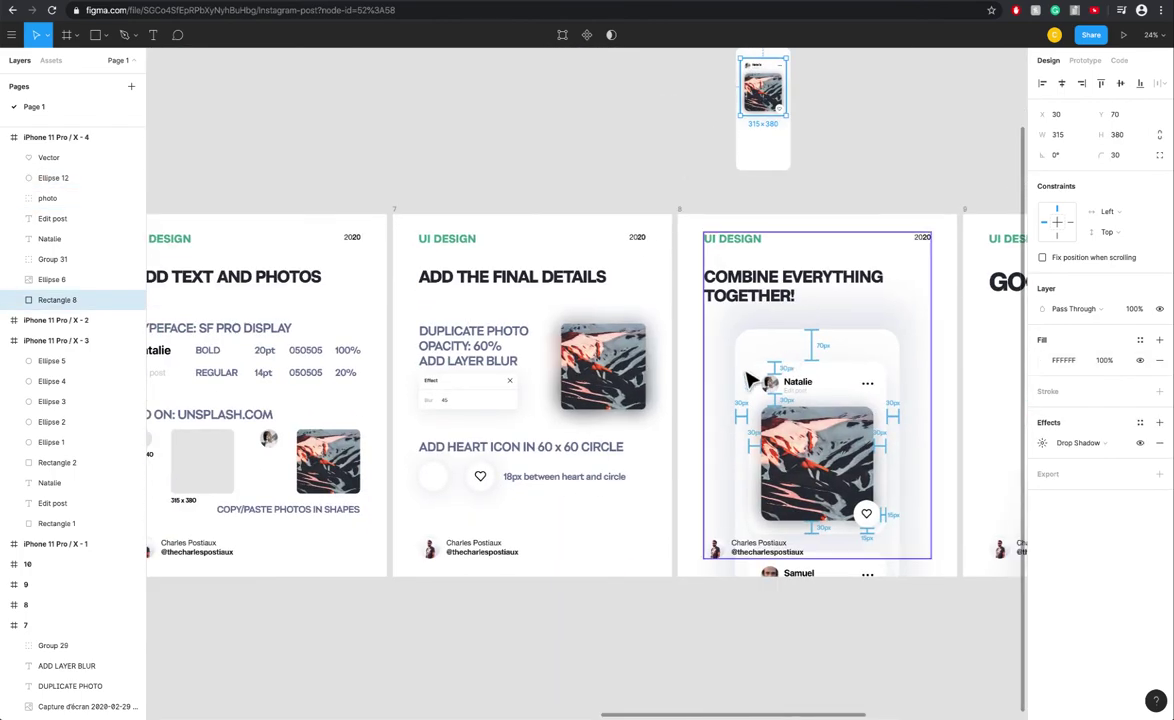
{"action": "scroll", "coordinate": [645, 410], "scroll_direction": "left", "scroll_amount": 10}
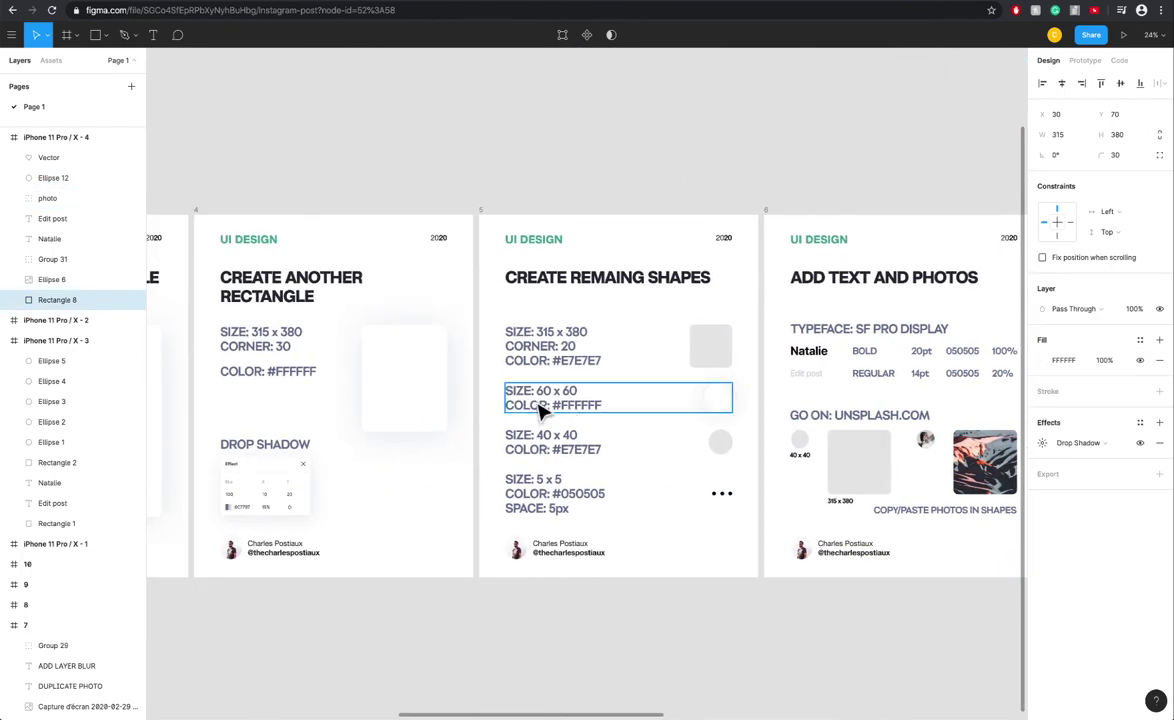
{"action": "scroll", "coordinate": [545, 410], "scroll_direction": "left", "scroll_amount": 5}
{"action": "scroll", "coordinate": [548, 411], "scroll_direction": "right", "scroll_amount": 15}
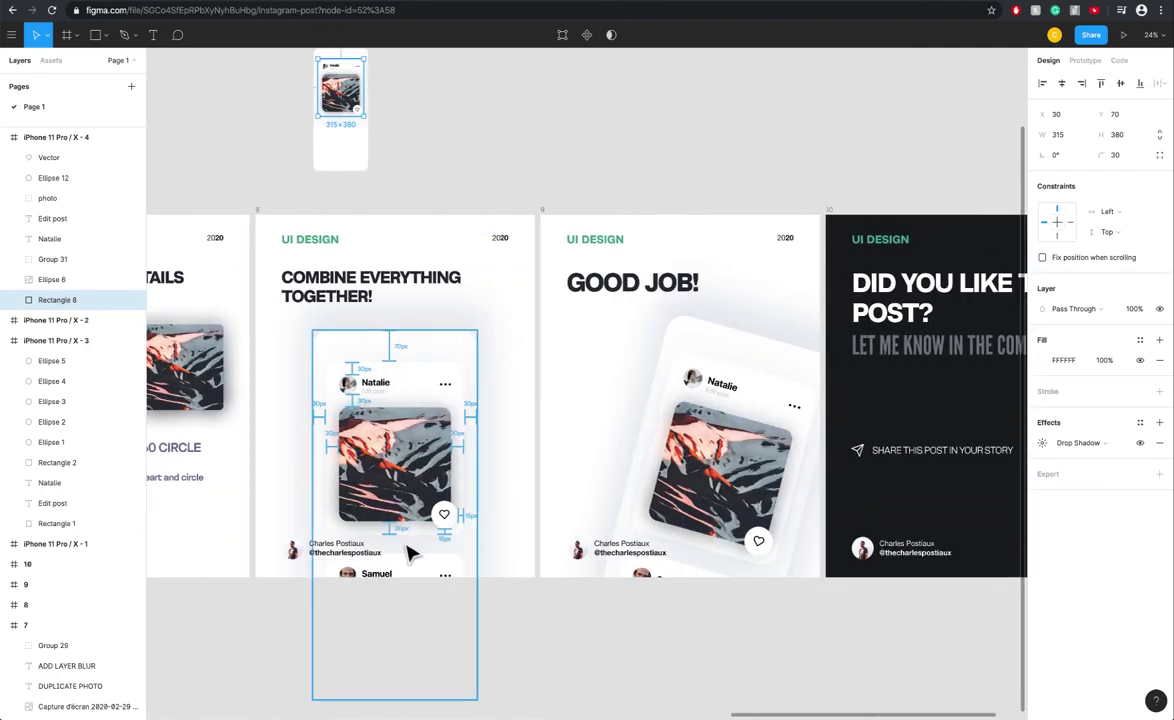
{"action": "scroll", "coordinate": [410, 553], "scroll_direction": "up", "scroll_amount": 5}
{"action": "scroll", "coordinate": [408, 553], "scroll_direction": "down", "scroll_amount": 6}
{"action": "scroll", "coordinate": [410, 552], "scroll_direction": "up", "scroll_amount": 3}
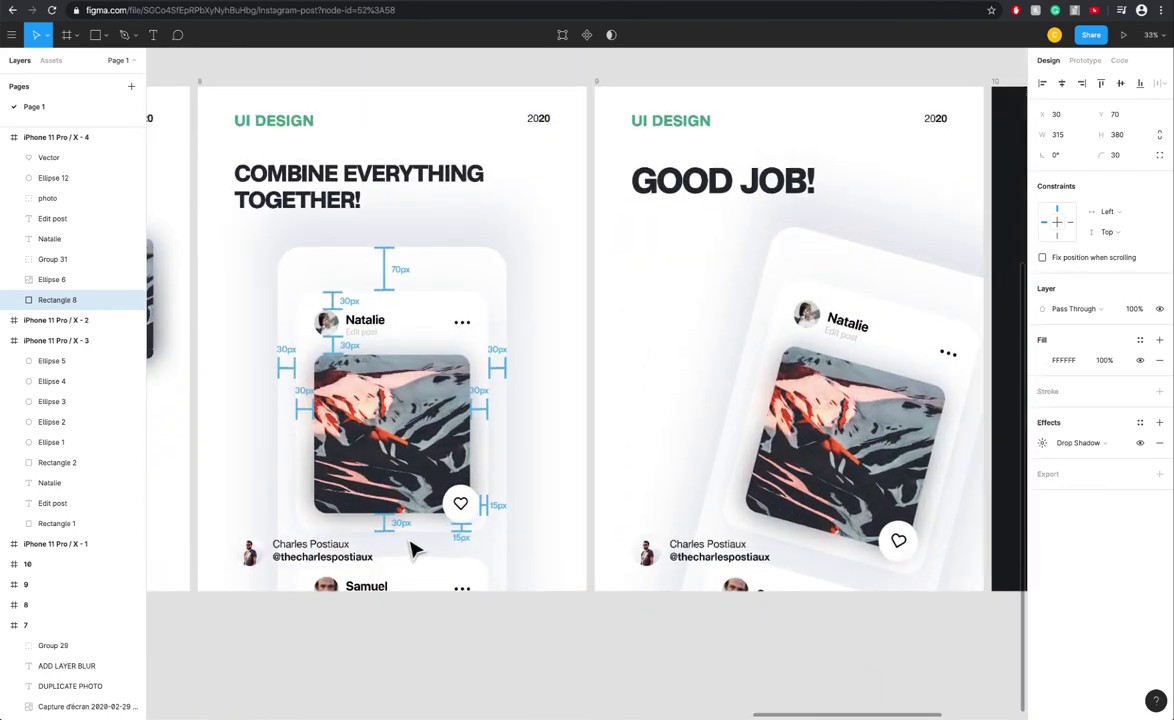
{"action": "key", "text": "shift+2"}
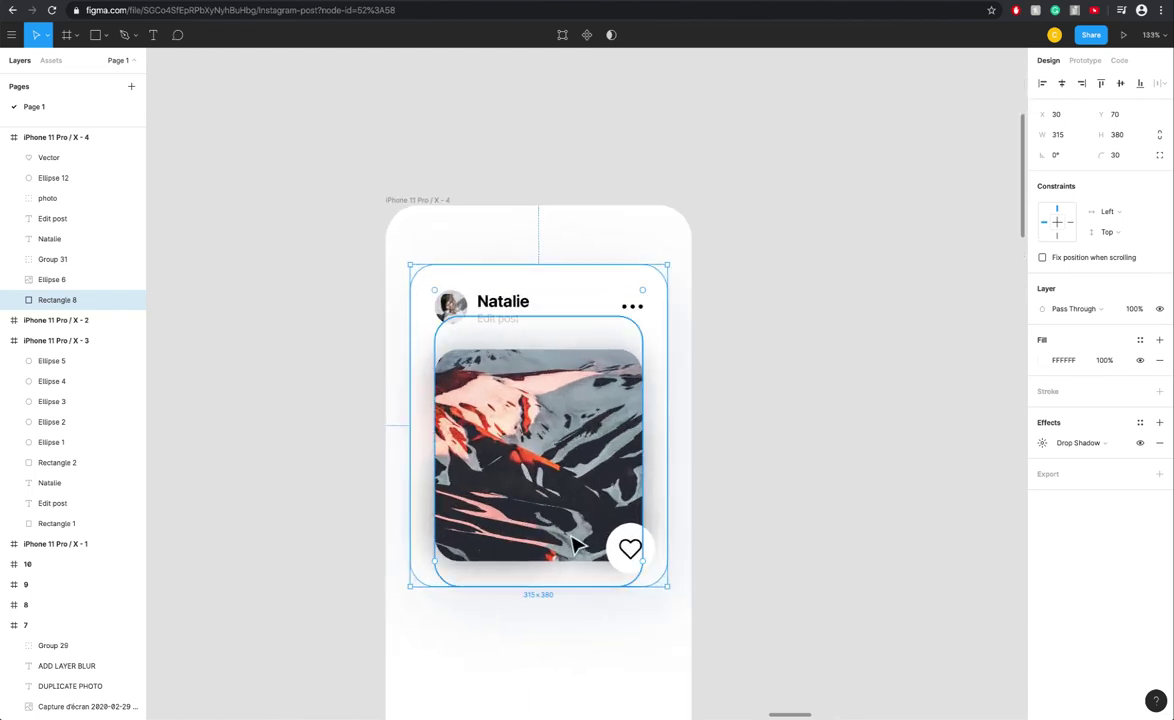
- Select all the post card's layers, from the heart layer through the card background
{"action": "left_click", "coordinate": [545, 660]}
{"action": "scroll", "coordinate": [515, 572], "scroll_direction": "down", "scroll_amount": 3}
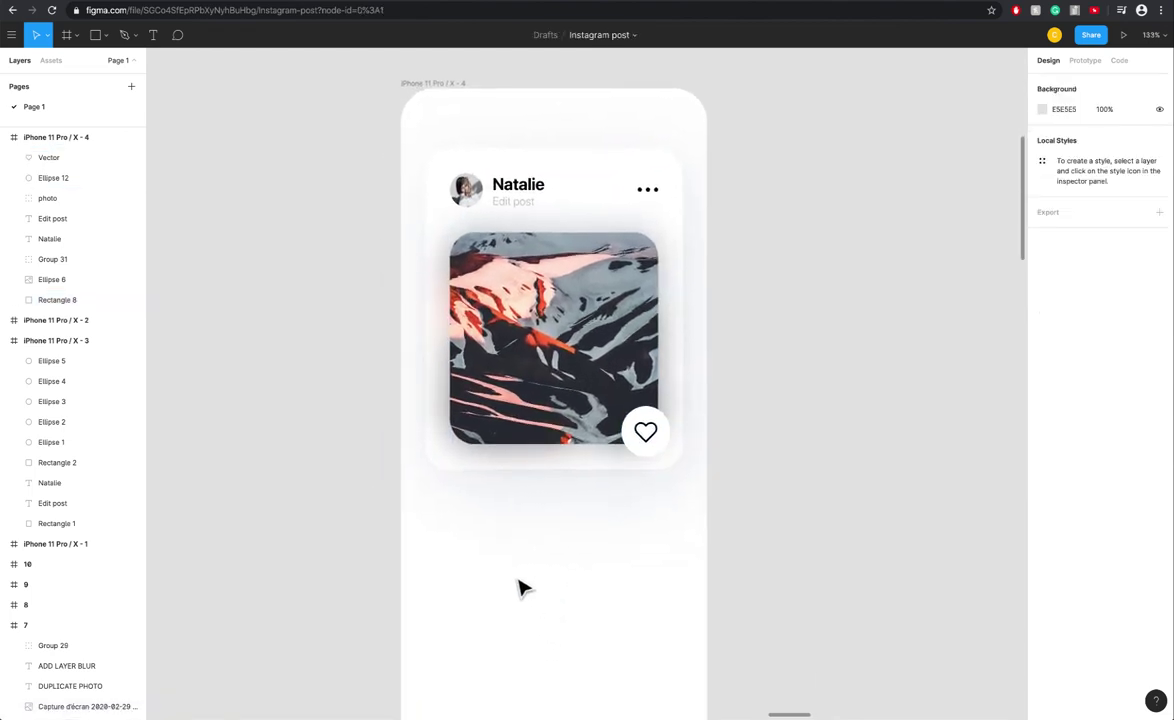
{"action": "scroll", "coordinate": [513, 566], "scroll_direction": "down", "scroll_amount": 2}
{"action": "left_click", "coordinate": [60, 198]}
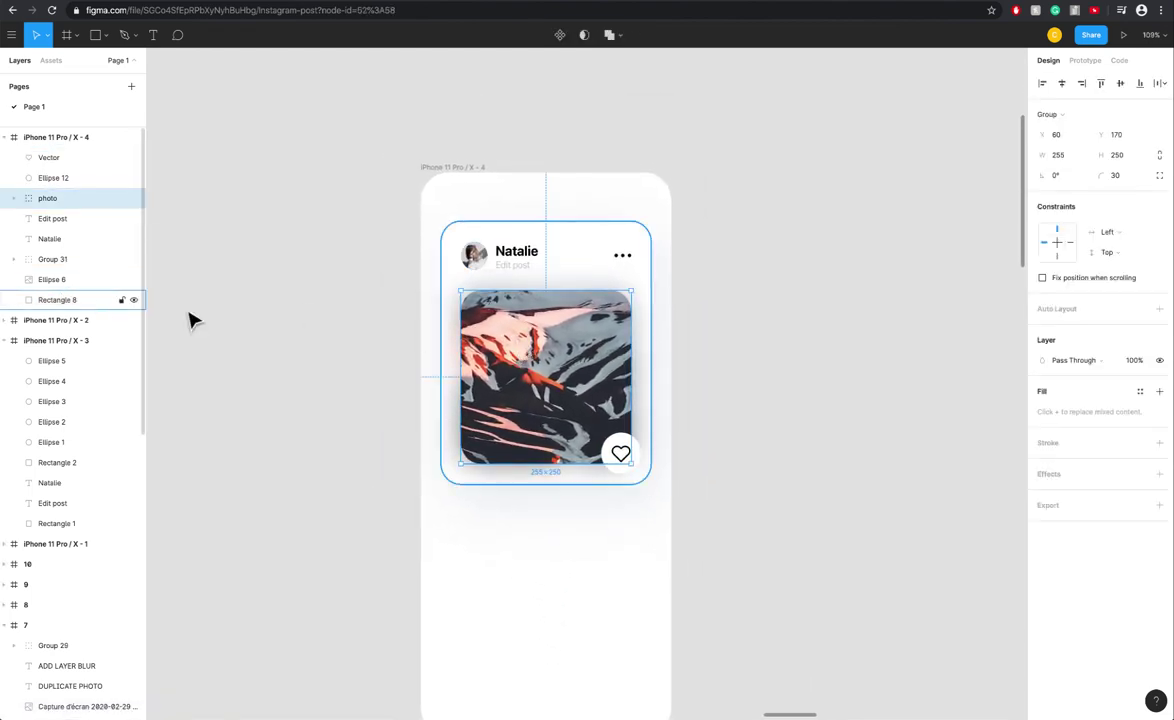
{"action": "left_click", "coordinate": [55, 279]}
{"action": "left_click", "coordinate": [58, 161], "text": "shift"}
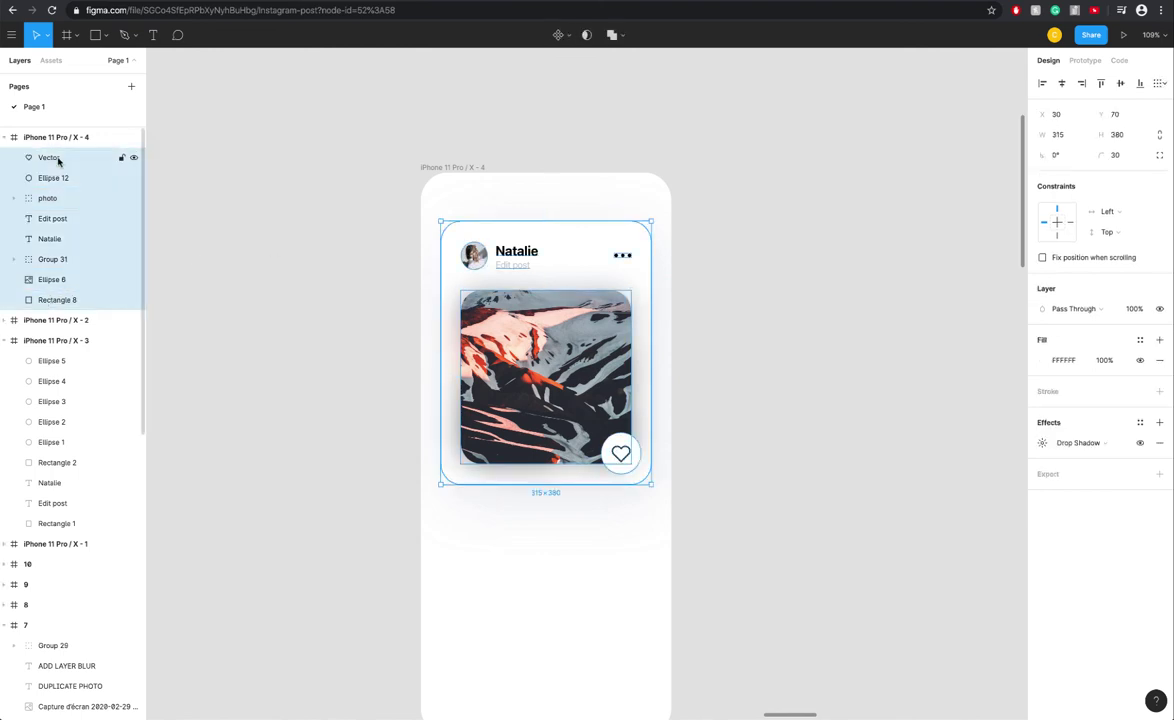
{"action": "left_click", "coordinate": [50, 300]}
{"action": "left_click", "coordinate": [61, 160], "text": "shift"}
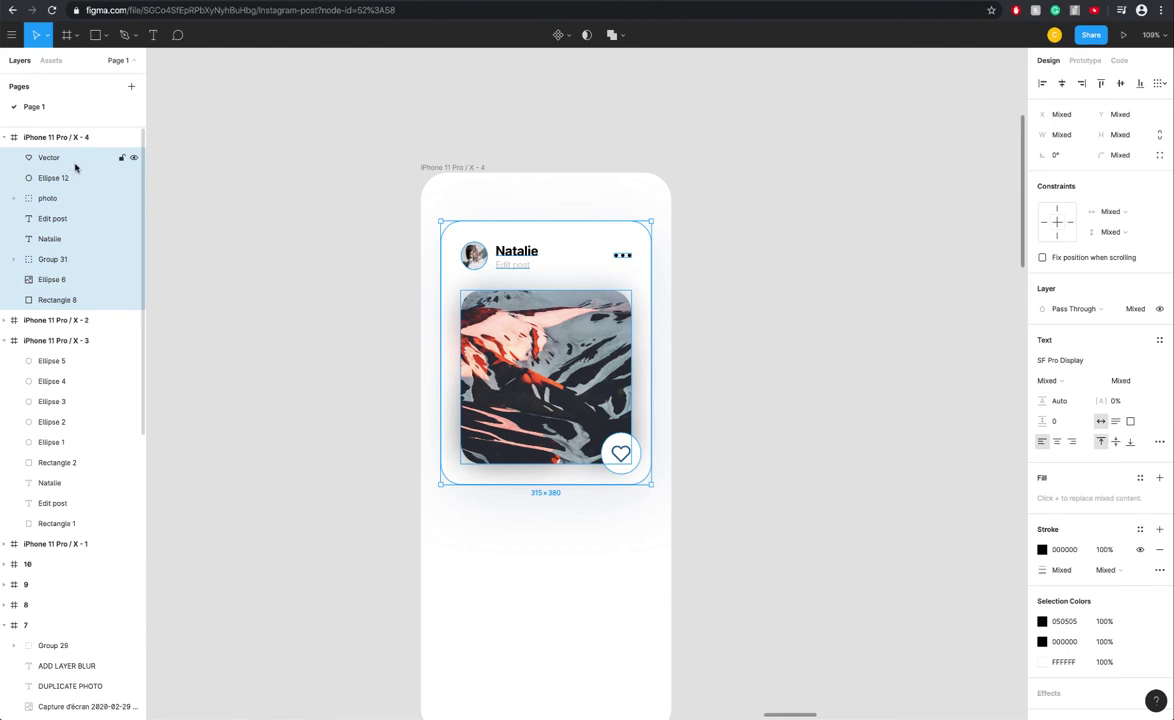
- Group the layers as Group 32 and paste a copy, Group 33, below the original
{"action": "key", "text": "ctrl+g"}
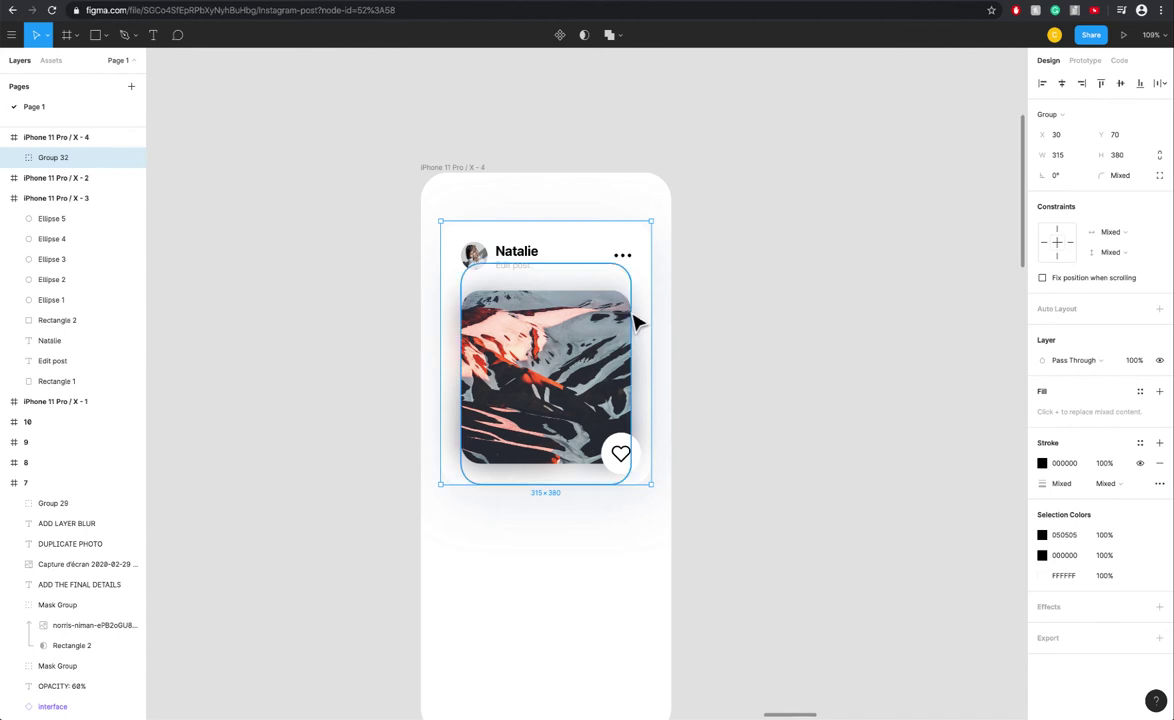
{"action": "key", "text": "ctrl+v"}
{"action": "left_click_drag", "start_coordinate": [605, 291], "coordinate": [569, 482]}
- Confirm the 40 px gap between Group 32 and duplicate Group 33, then deselect
{"action": "scroll", "coordinate": [569, 482], "scroll_direction": "down", "scroll_amount": 2}
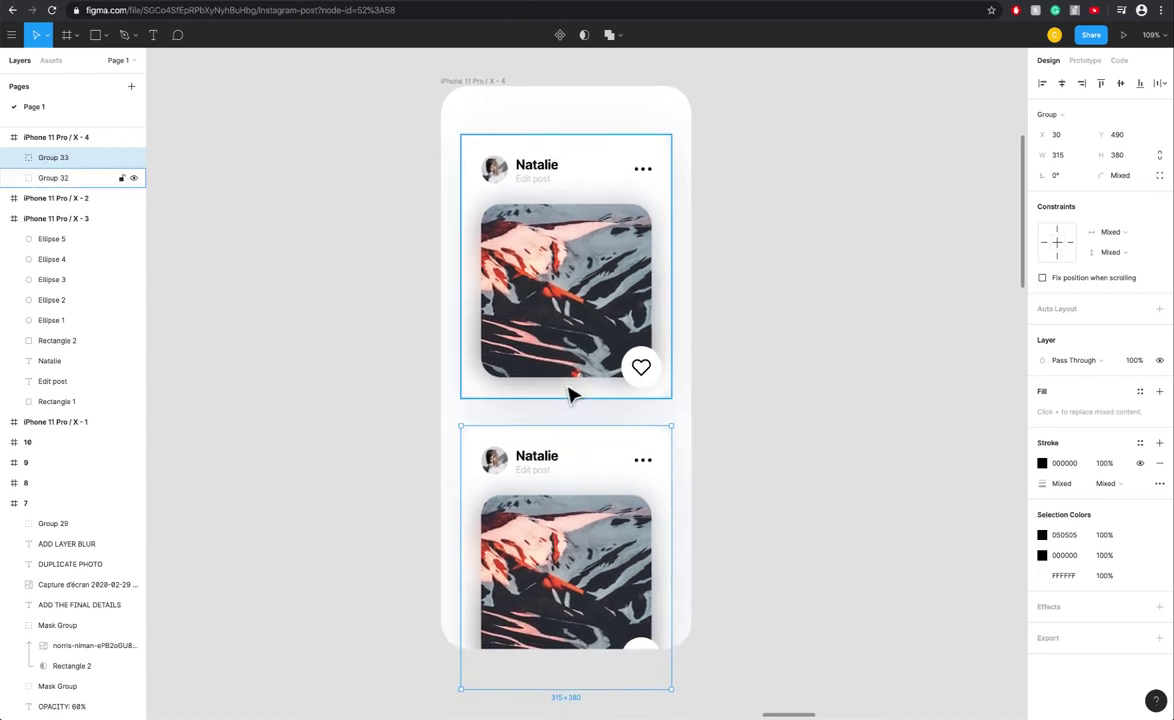
{"action": "key", "text": "alt"}
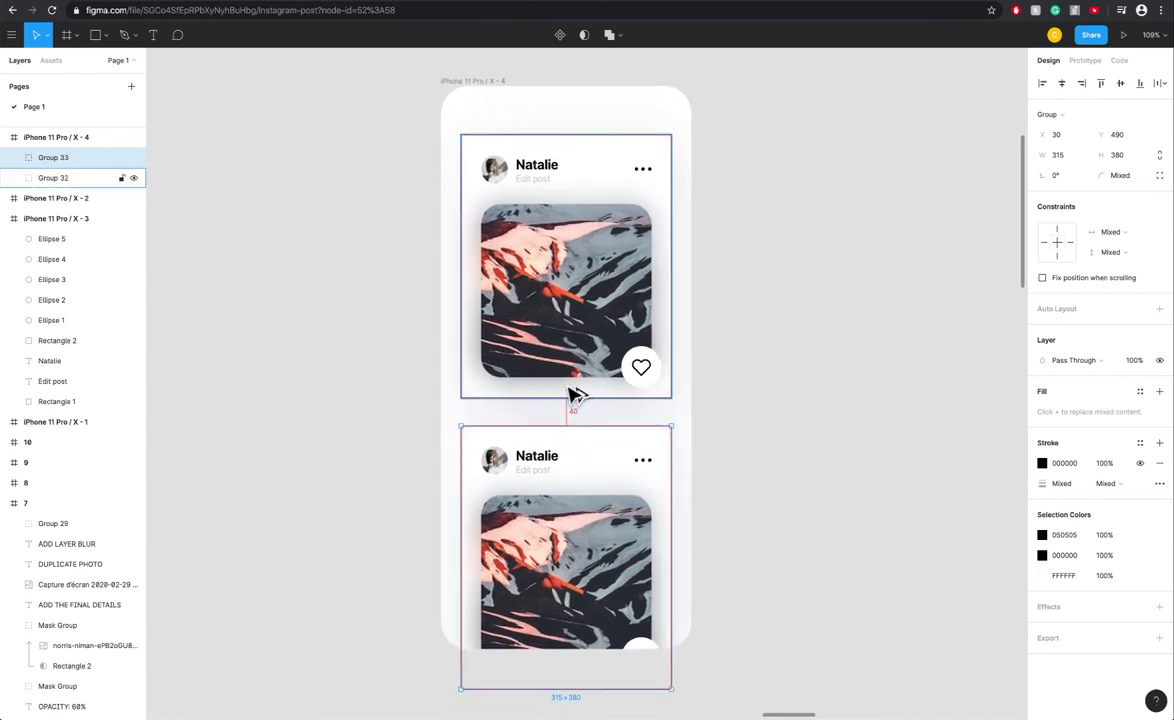
{"action": "left_click", "coordinate": [459, 411]}
{"action": "left_click", "coordinate": [500, 478]}
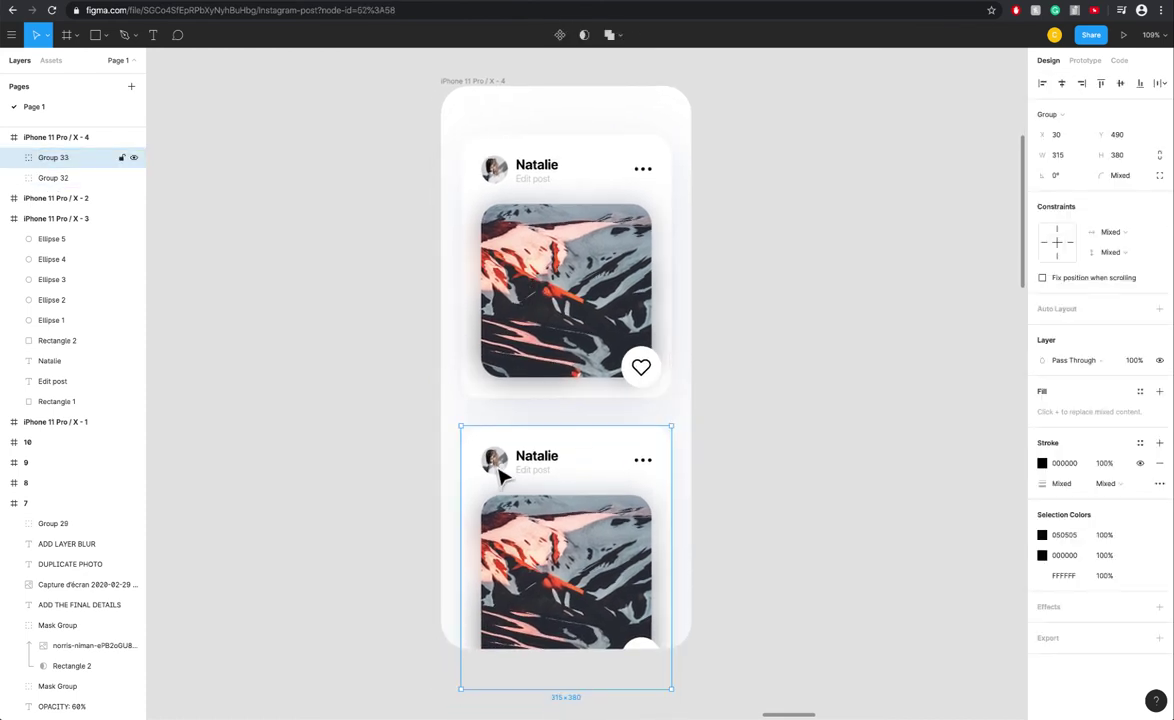
{"action": "double_click", "coordinate": [499, 472]}
{"action": "left_click", "coordinate": [440, 453]}
{"action": "scroll", "coordinate": [392, 355], "scroll_direction": "down", "scroll_amount": 2}
{"action": "scroll", "coordinate": [392, 355], "scroll_direction": "down", "scroll_amount": 2}
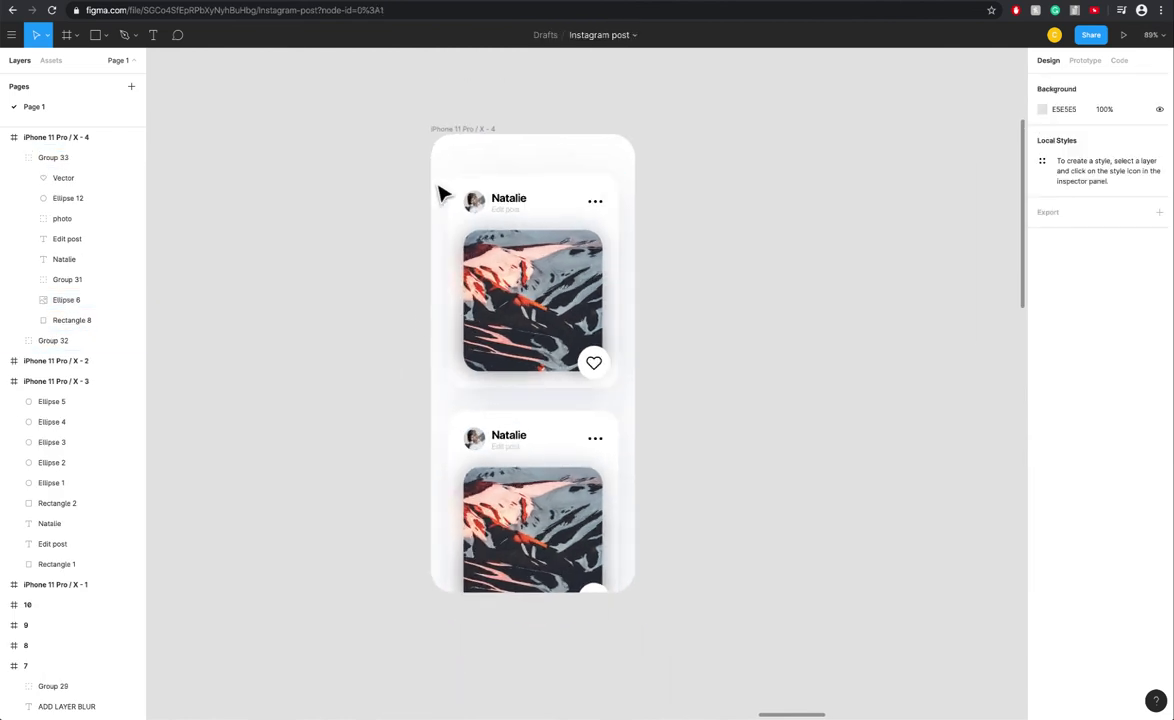